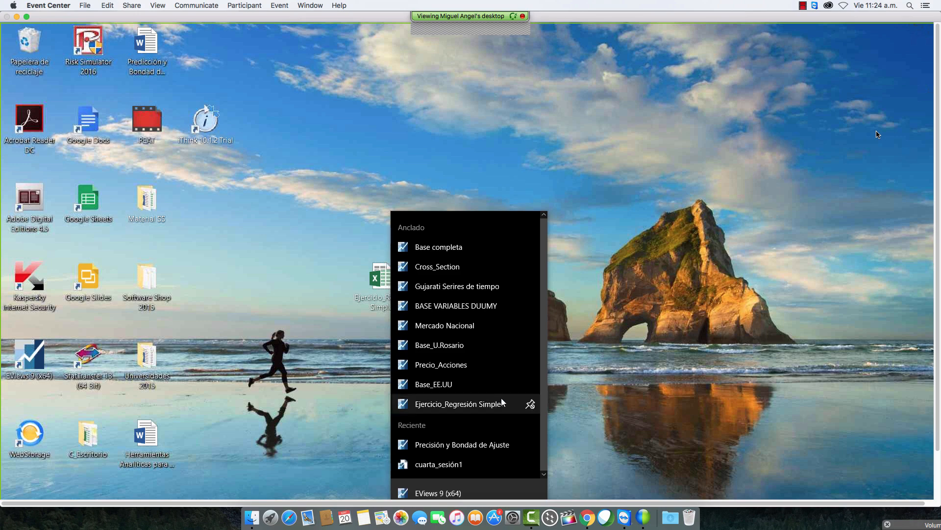
Open the recent Ejercicio_Regresión Simple file in EViews, importing its predefined range Ejercicio into a workfile
left_click(504, 403)
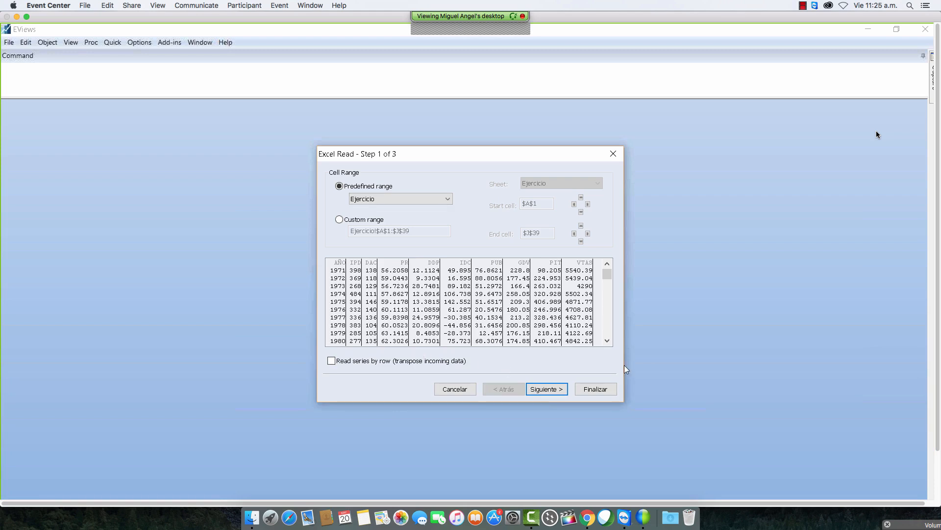
left_click(595, 389)
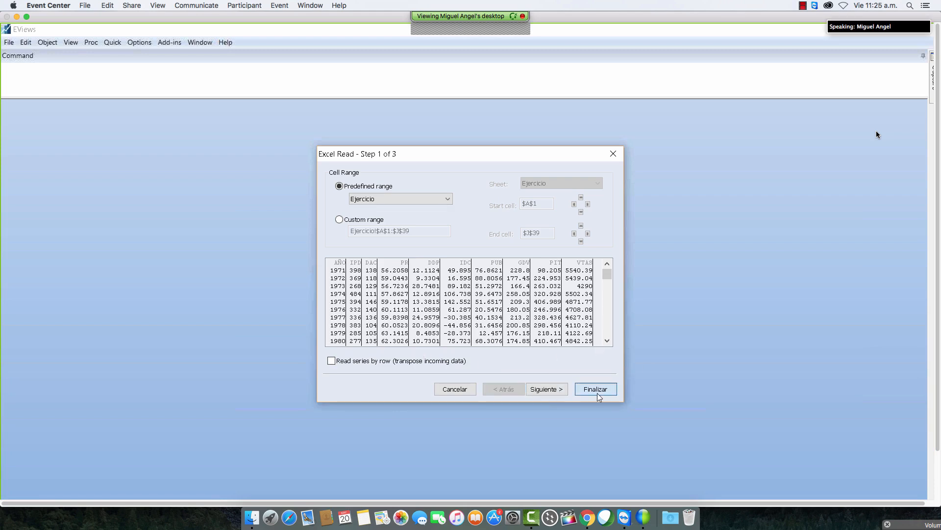
left_click(493, 300)
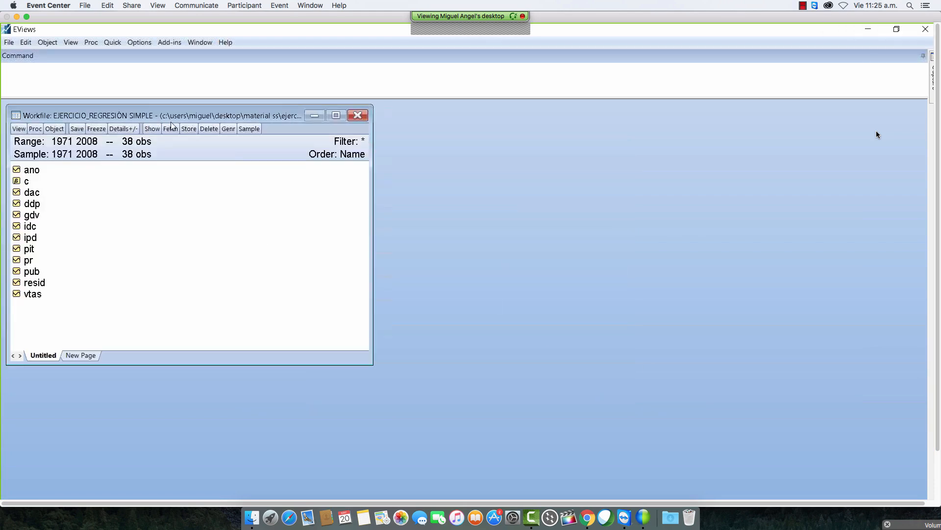
left_click_drag(162, 116, 420, 168)
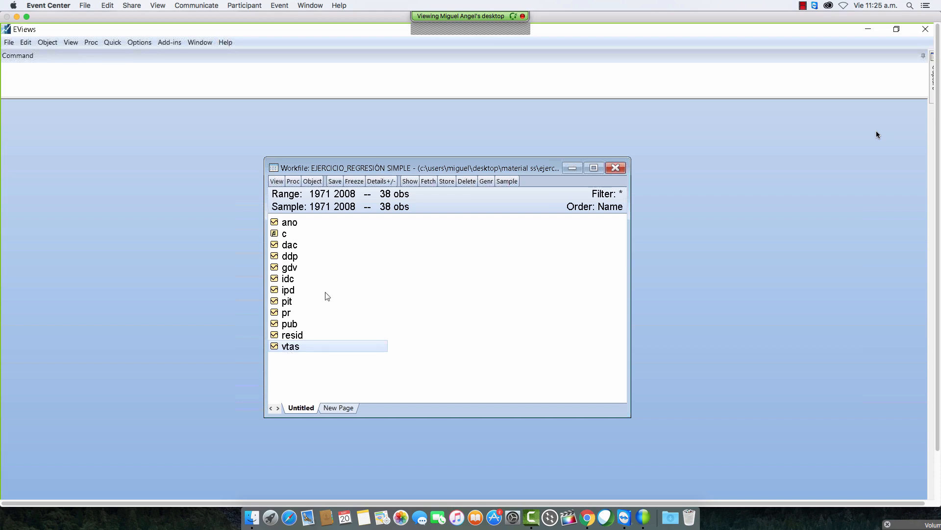
Estimate a least-squares equation from the vtas and pr series, specified as vtas pr c over the sample 1971 2008
right_click(288, 313)
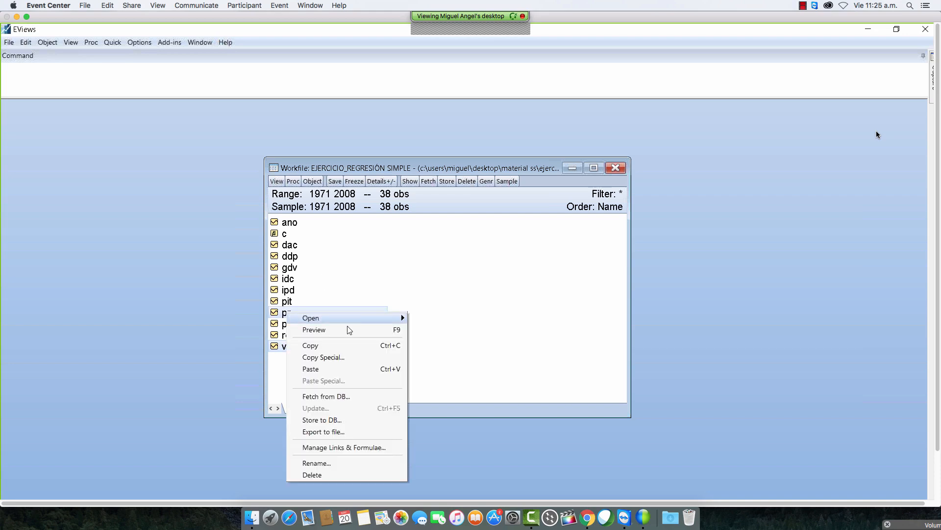
mouse_move(360, 318)
left_click(432, 329)
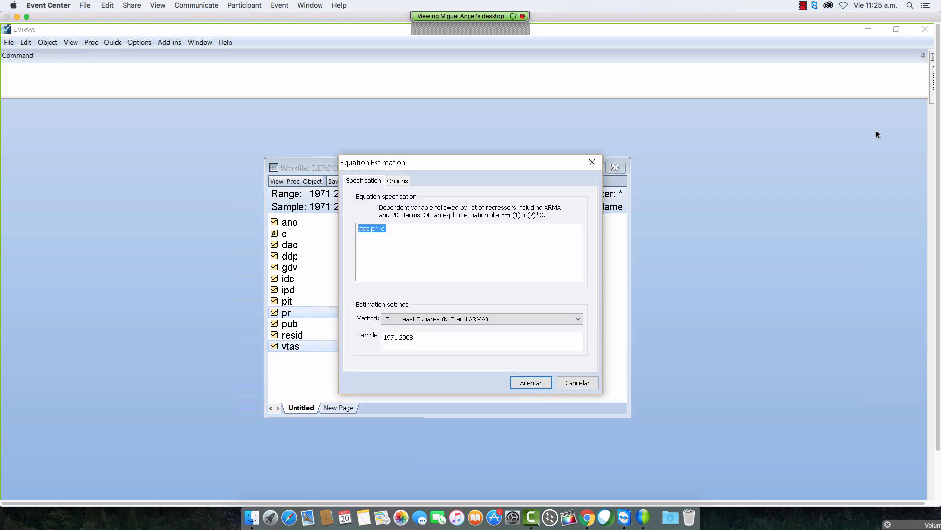
left_click_drag(446, 168, 495, 172)
left_click(581, 388)
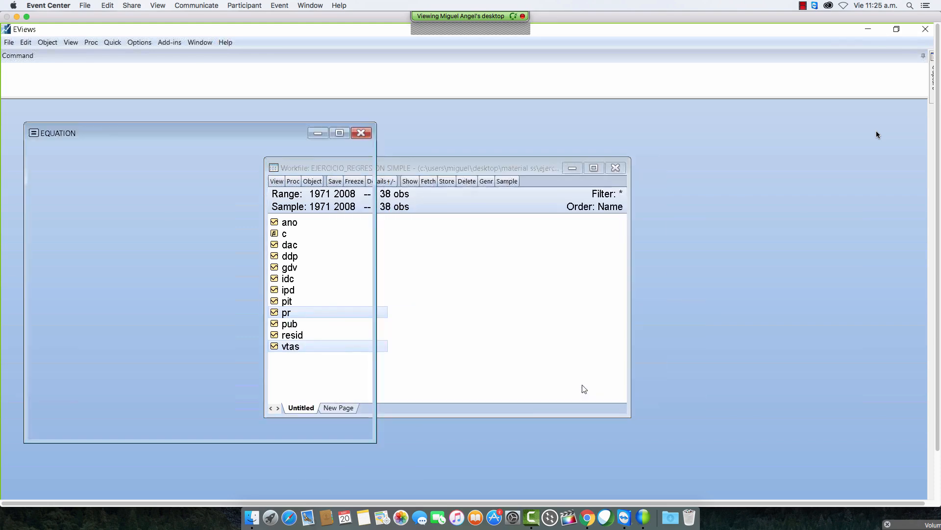
Arrange the workfile and equation windows side by side so the series list and regression output do not overlap
left_click_drag(252, 135, 619, 137)
left_click(283, 172)
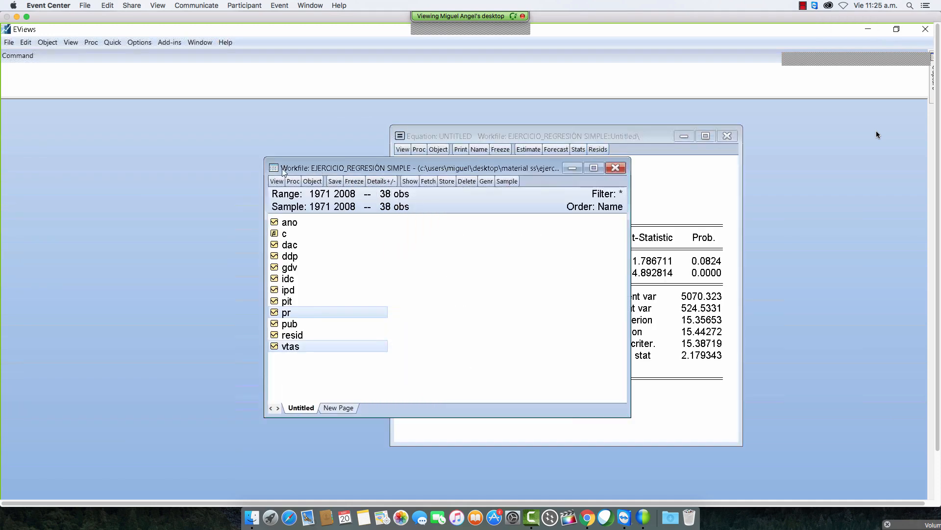
left_click_drag(283, 172, 87, 180)
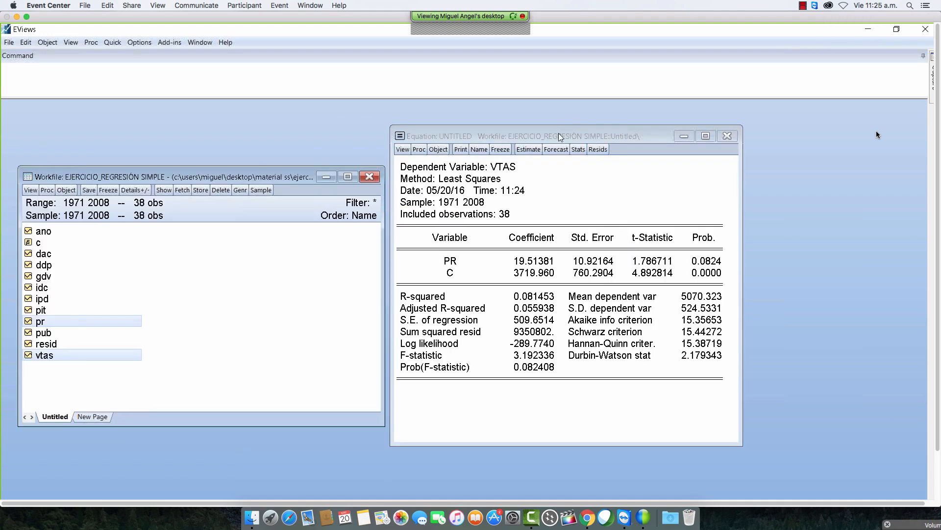
left_click_drag(560, 137, 574, 134)
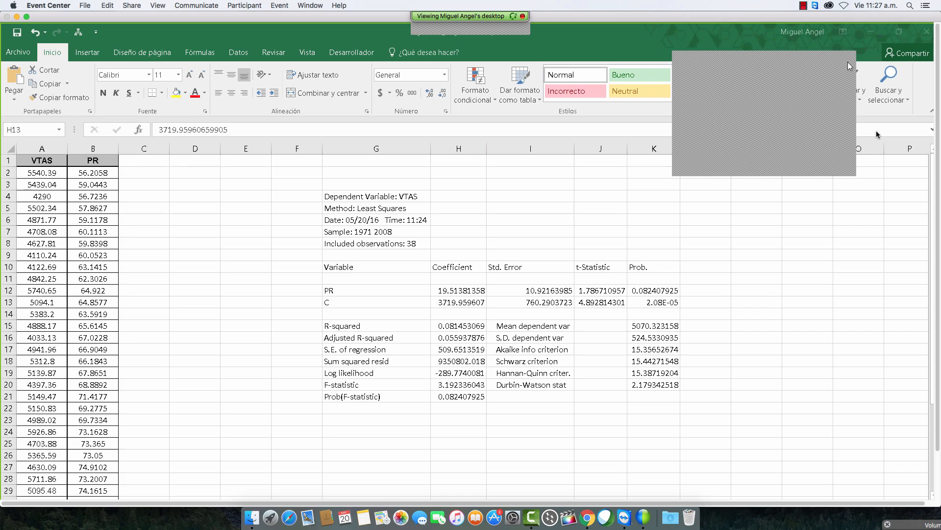
left_click(231, 229)
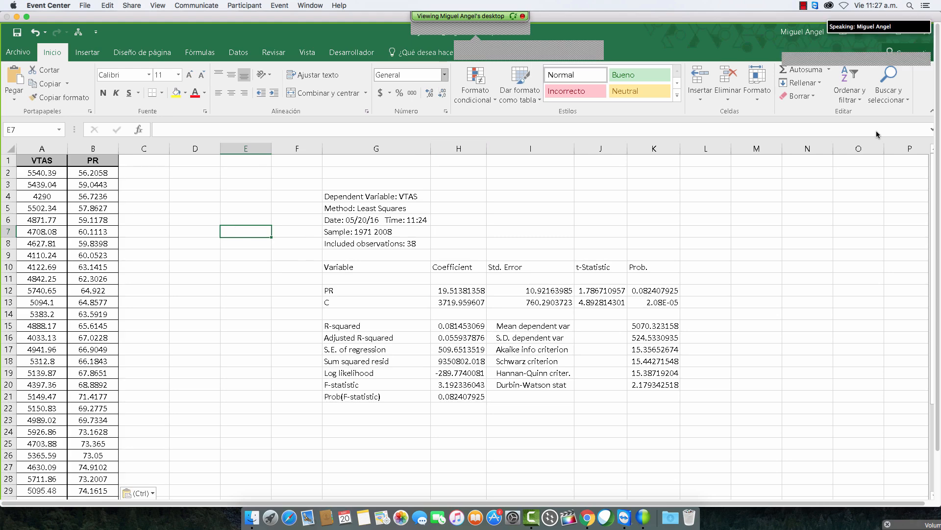
left_click(602, 34)
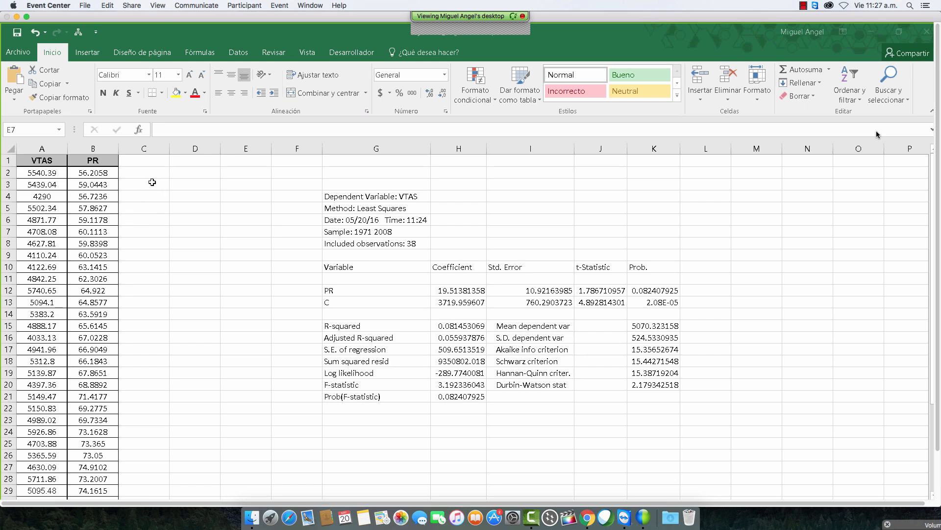
left_click(150, 195)
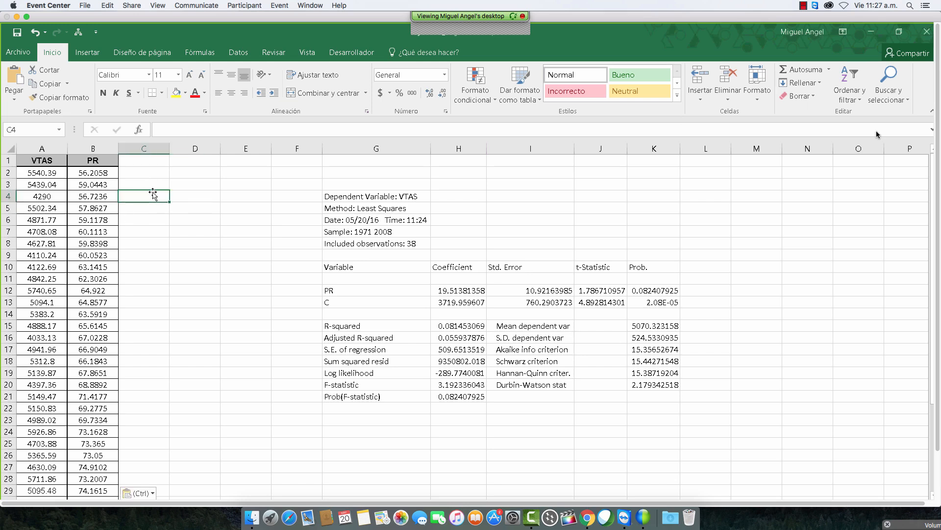
left_click(195, 160)
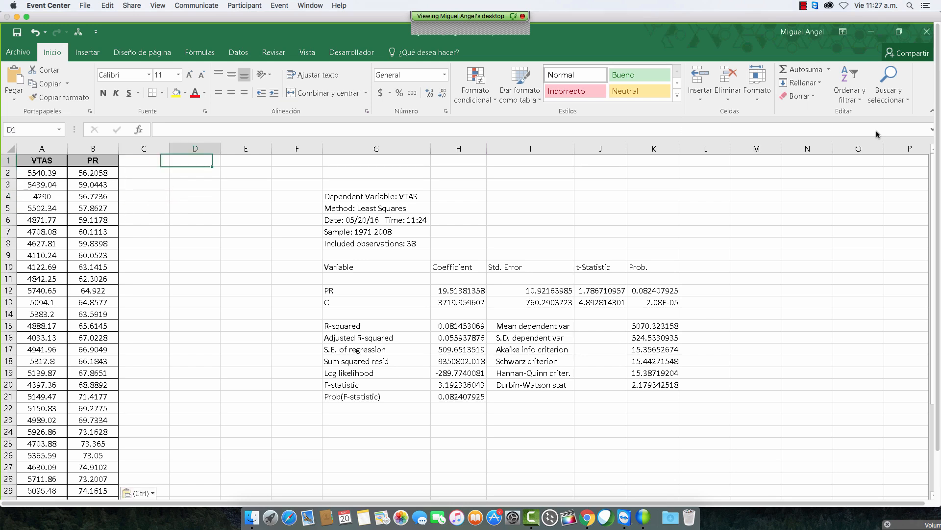
type("Promedi")
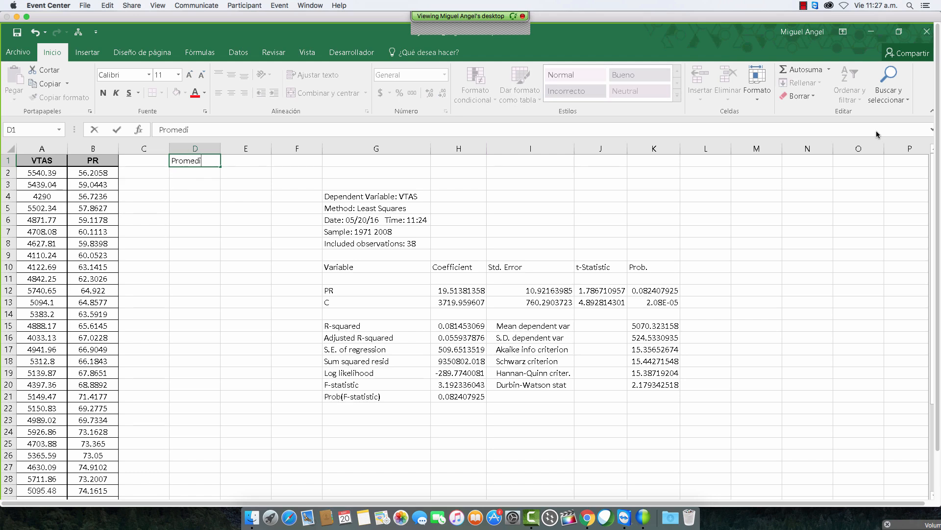
key("BackSpace")
key("BackSpace")
key("BackSpace")
key("BackSpace")
key("BackSpace")
key("Return")
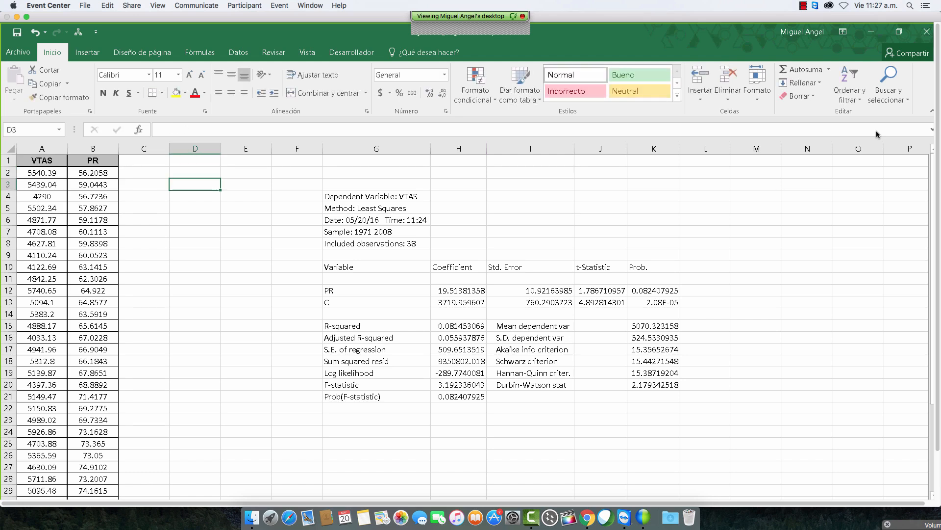
Enter the row label Promedio in cell D2 and the column heading Ventas in cell E1
type("Promedio")
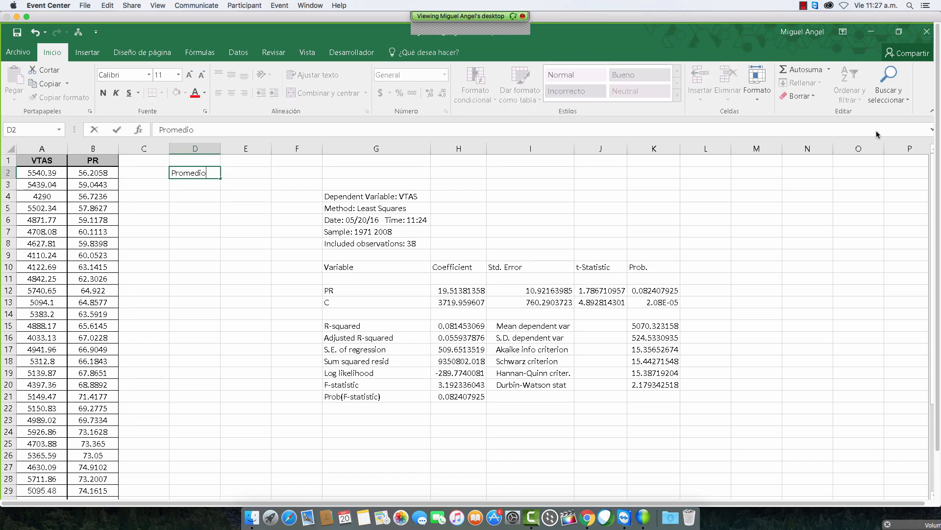
key("Up")
key("Right")
type("Venyas")
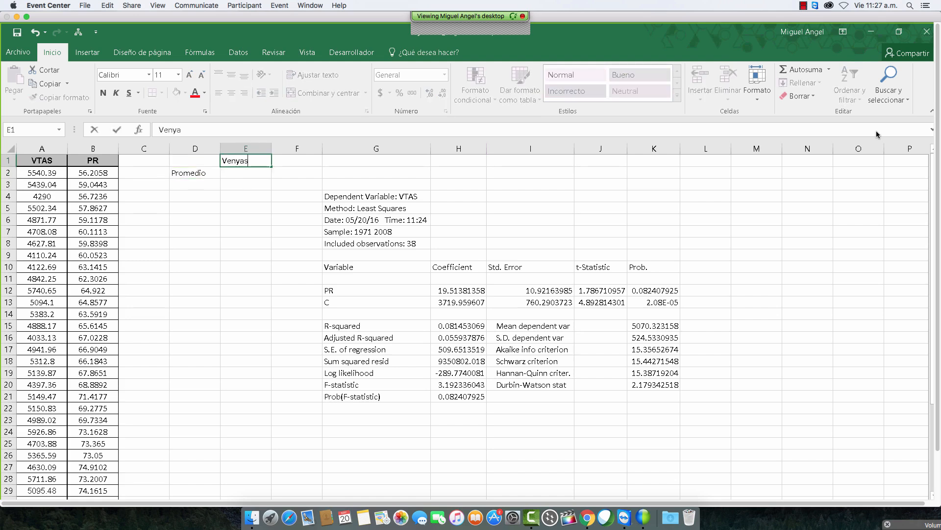
key("BackSpace")
key("BackSpace")
key("BackSpace")
type("tas")
key("Return")
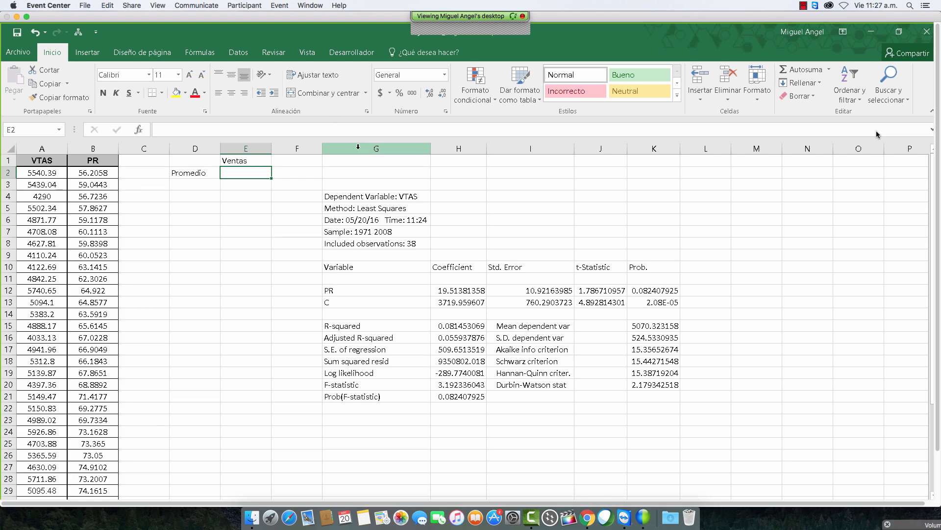
Move the regression output block from columns G:K to columns J:N
left_click_drag(358, 147, 679, 148)
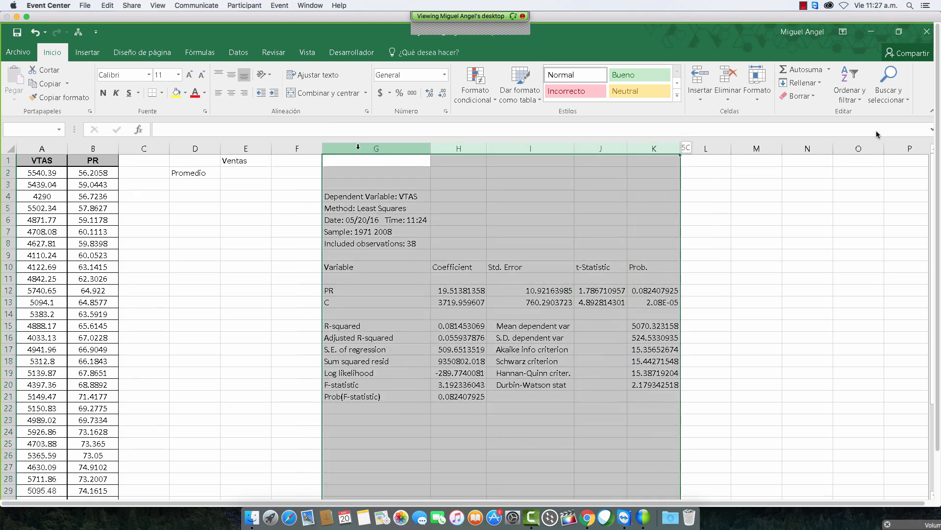
key("ctrl+c")
key("Right")
key("Right")
key("Right")
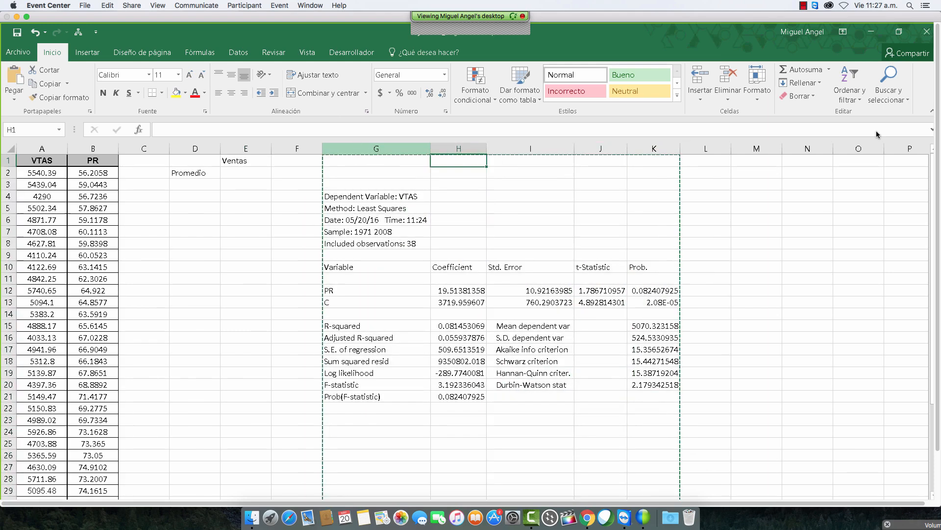
key("ctrl+v")
Enter the column heading Precio in cell F1, beside Ventas
key("Left")
key("Left")
key("Left")
key("Left")
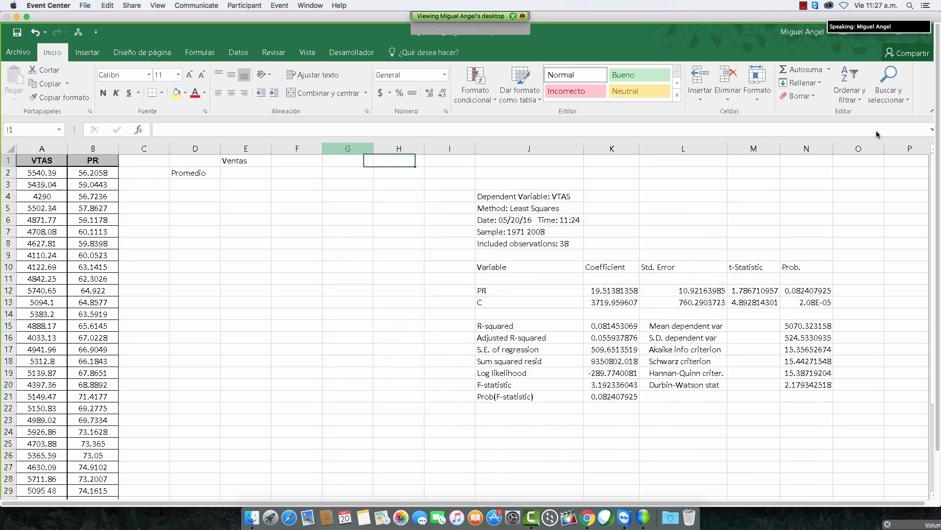
key("Left")
key("Right")
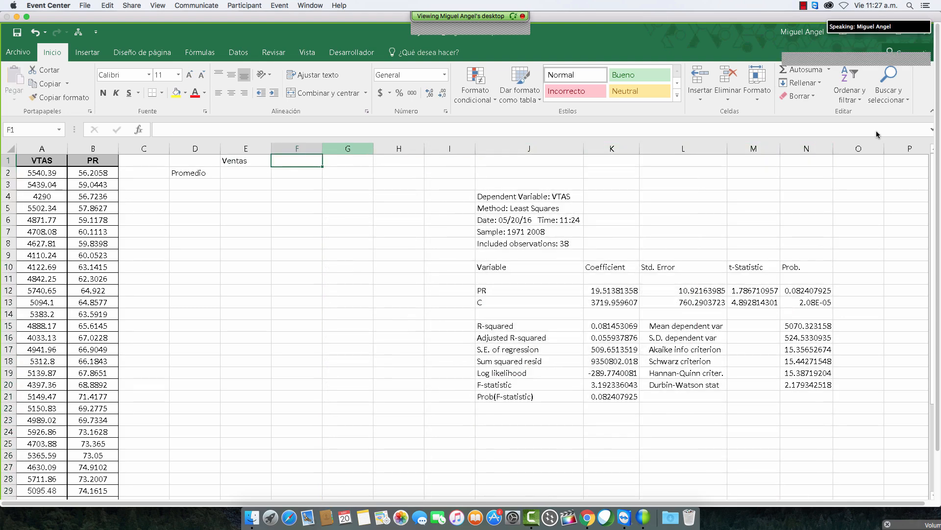
type("Precio")
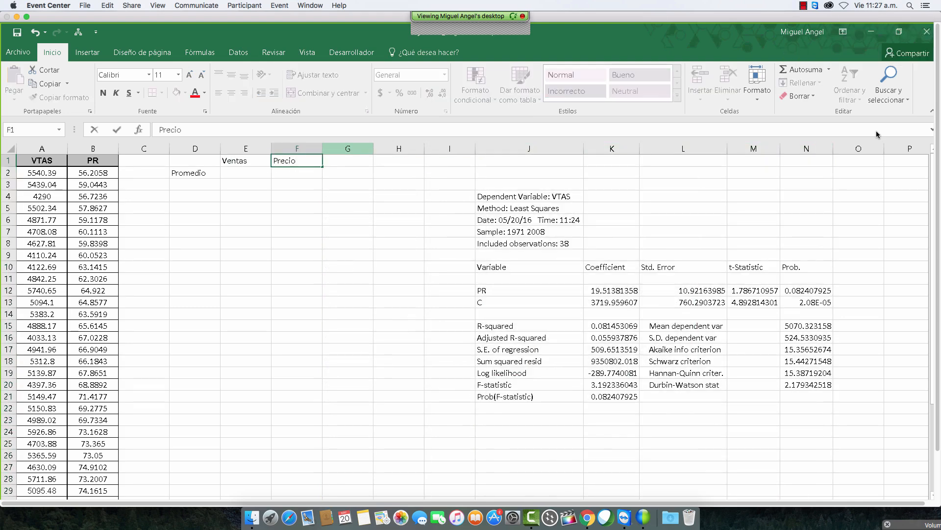
key("Return")
Enter the row label Desviación Estándar in cell D3, below Promedio
key("Left")
key("Left")
key("Left")
key("Down")
key("Right")
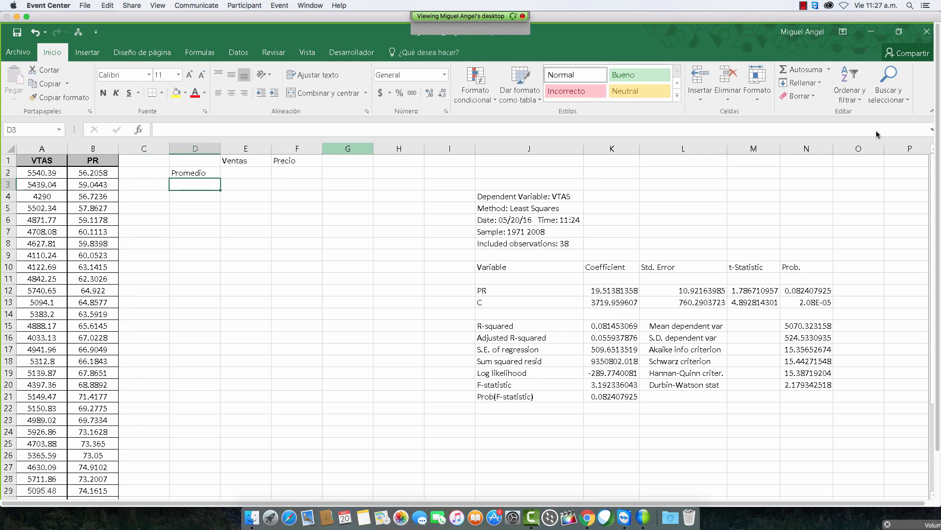
type("Desviaci")
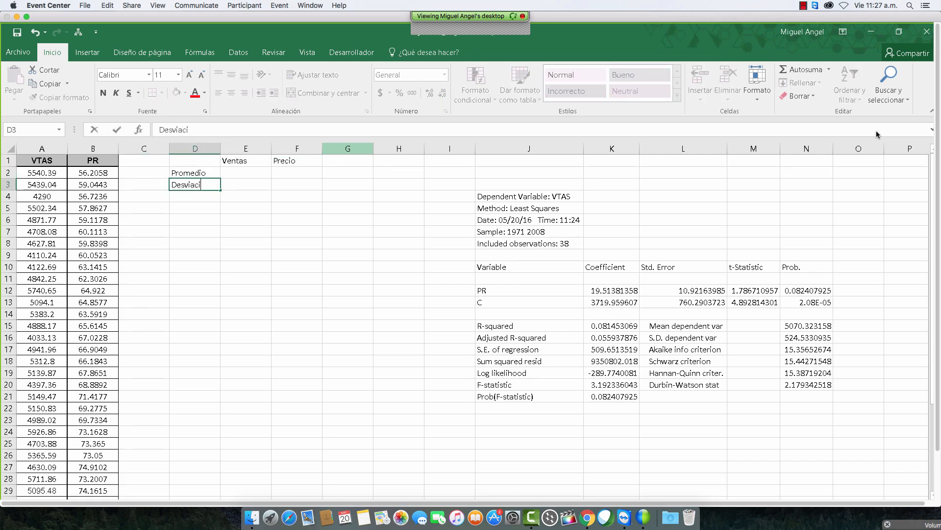
type("ón Estándat")
key("BackSpace")
type("r")
key("Return")
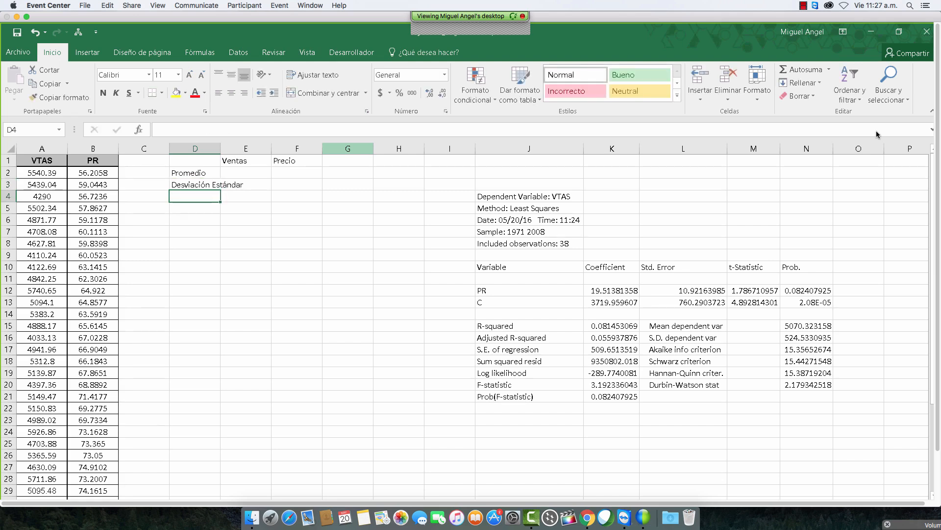
Enter the row label Coeficiente de Correlación in cell D4 and autofit the widths of columns D and F
type("Coefie")
key("BackSpace")
key("BackSpace")
key("BackSpace")
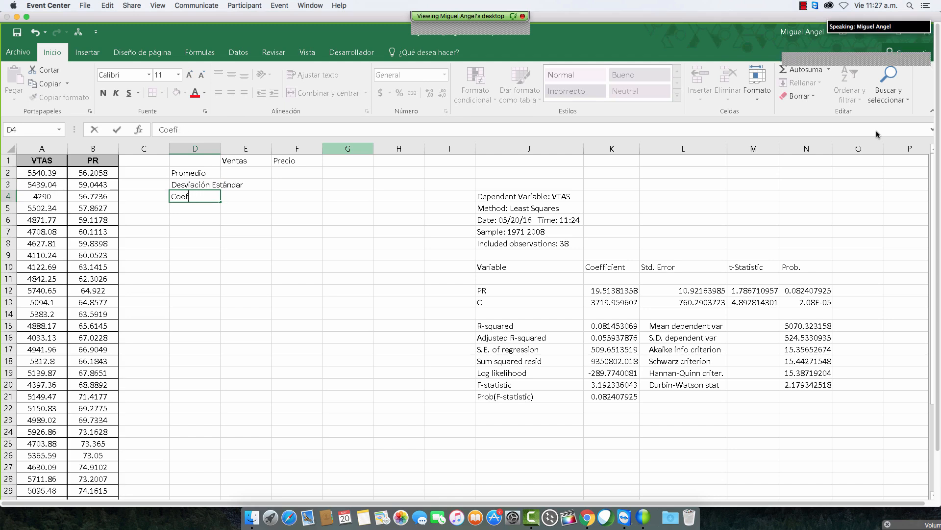
type("f")
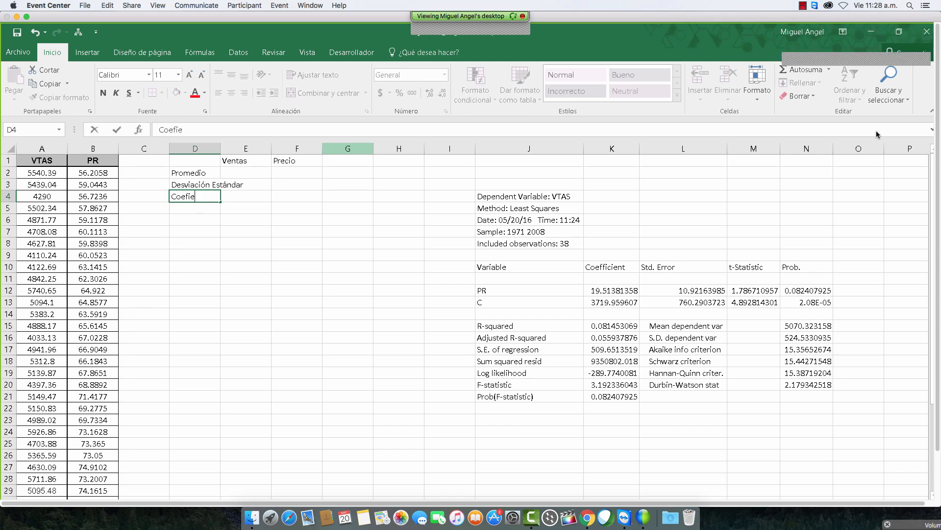
type("iciente de Co")
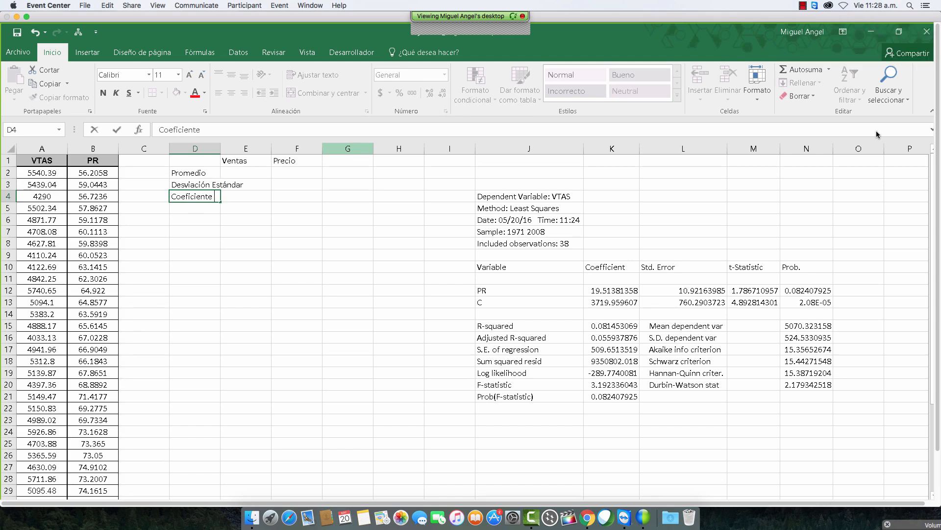
type("rrelación")
key("Return")
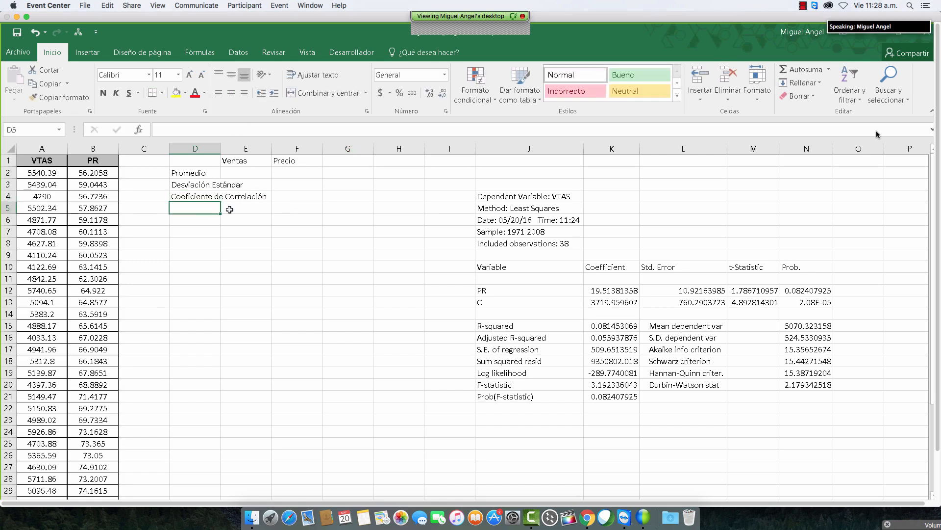
double_click(221, 148)
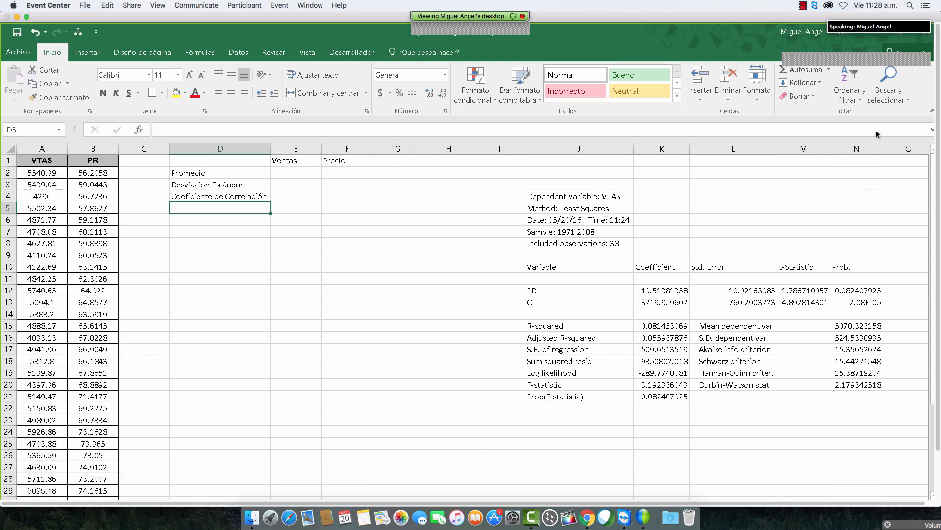
double_click(372, 148)
Calculate the mean of sales in cell E2 with PROMEDIO over the range A2:A39
left_click(302, 171)
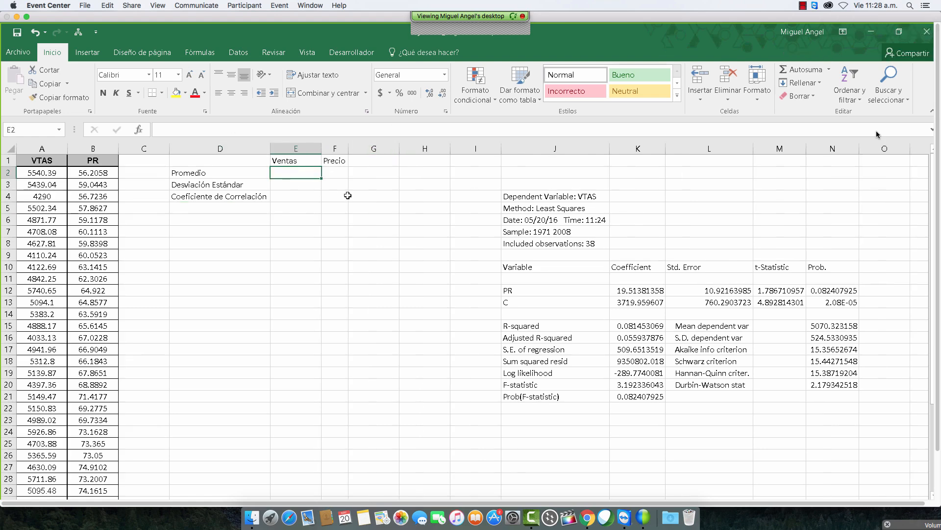
type("+prome")
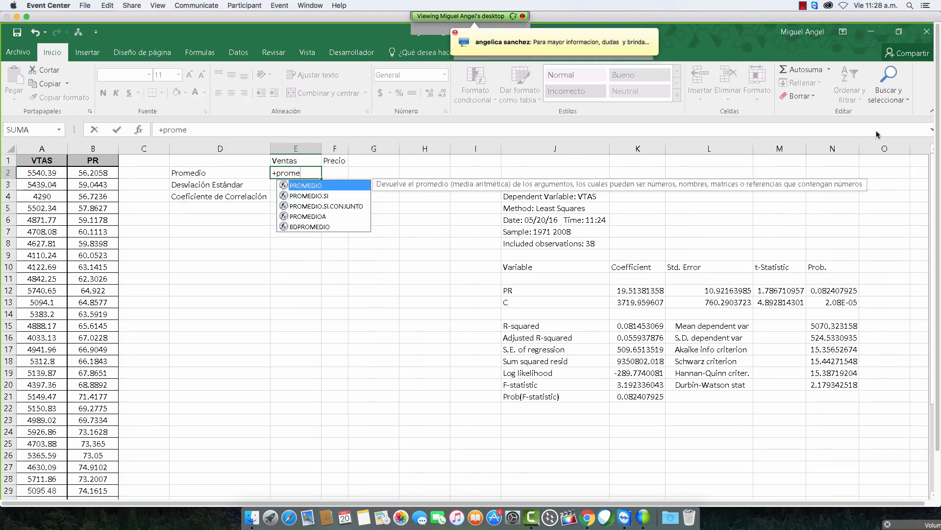
key("Tab")
key("Left")
key("Left")
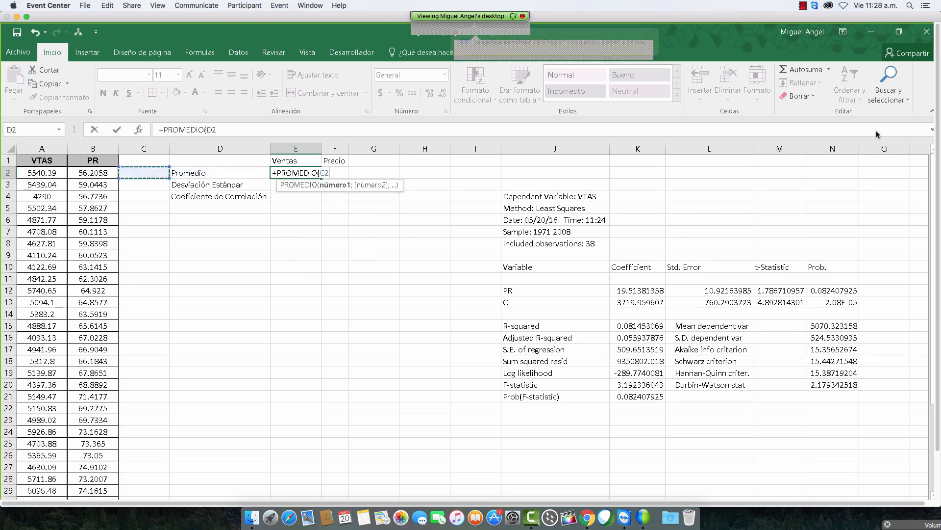
key("Left")
key("Left")
key("ctrl+shift+Down")
key("Up")
key("Up")
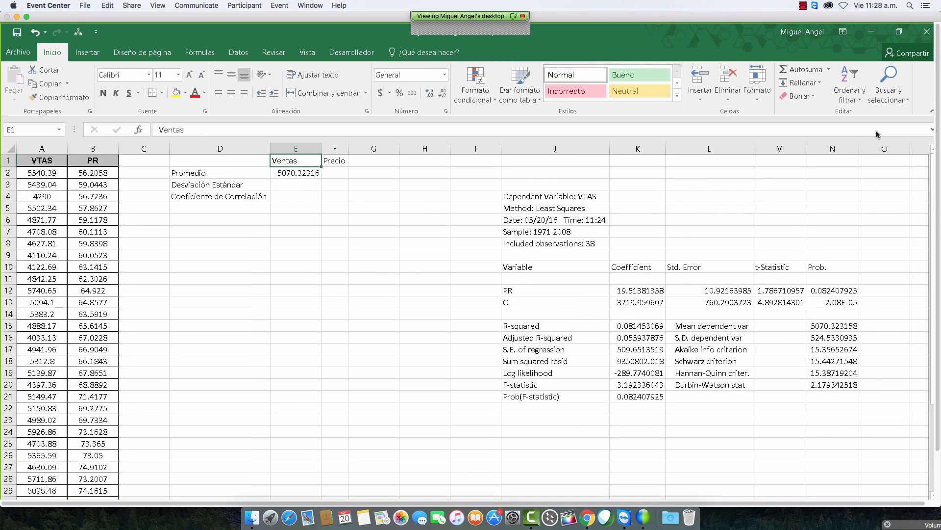
Calculate the sample standard deviation of sales in cell E3 with DESVEST.M over the range A2:A39
key("Down")
key("Right")
key("Down")
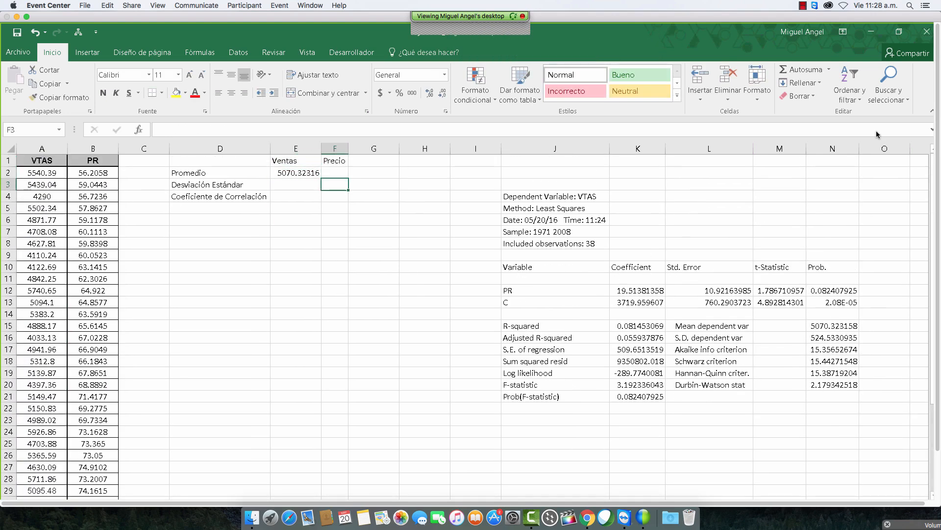
key("Left")
type("+des")
key("Down")
key("Tab")
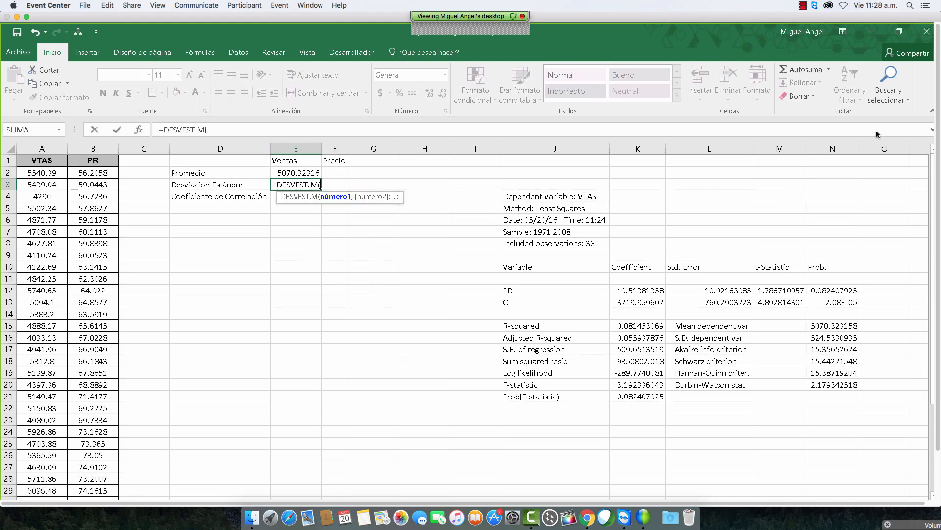
key("Left")
key("Left")
key("Left")
key("Left")
key("Up")
key("ctrl+shift+Down")
key("Return")
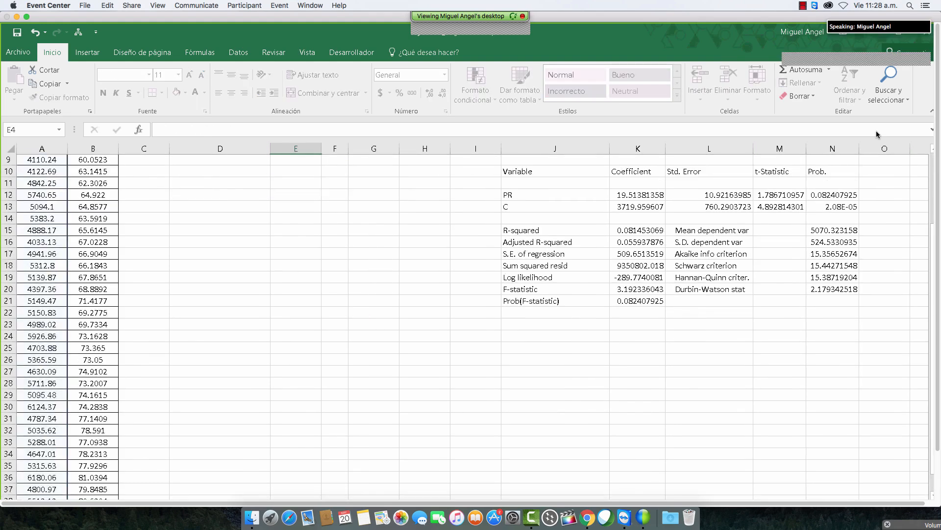
Calculate the correlation between sales and price in cell E4 with COEF.DE.CORREL over A2:A39 and B2:B39
type("+coef")
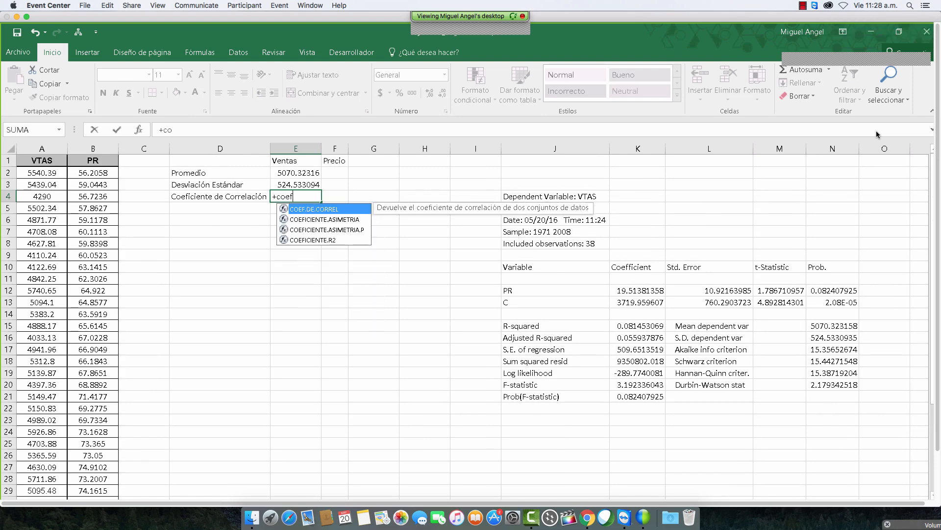
key("Tab")
key("Left")
key("Left")
key("Left")
key("Left")
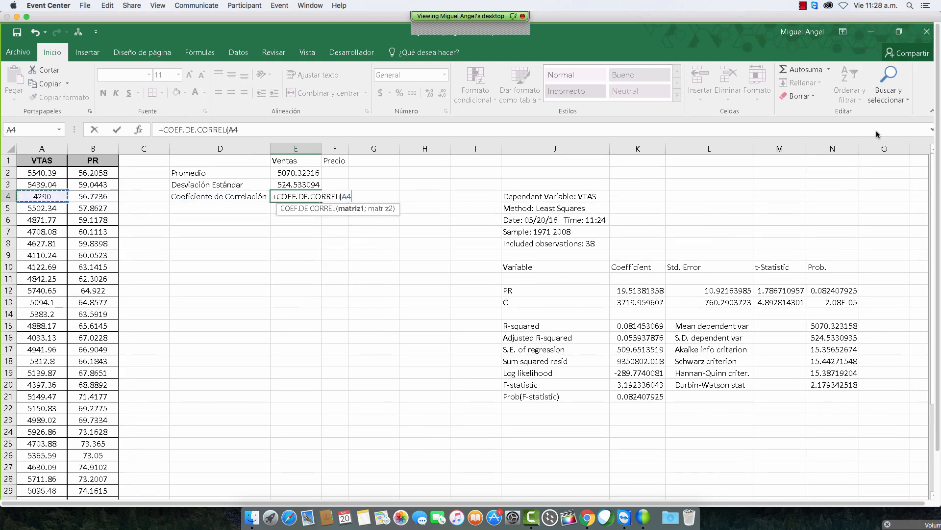
key("Up")
key("Up")
key("ctrl+shift+Down")
type(";")
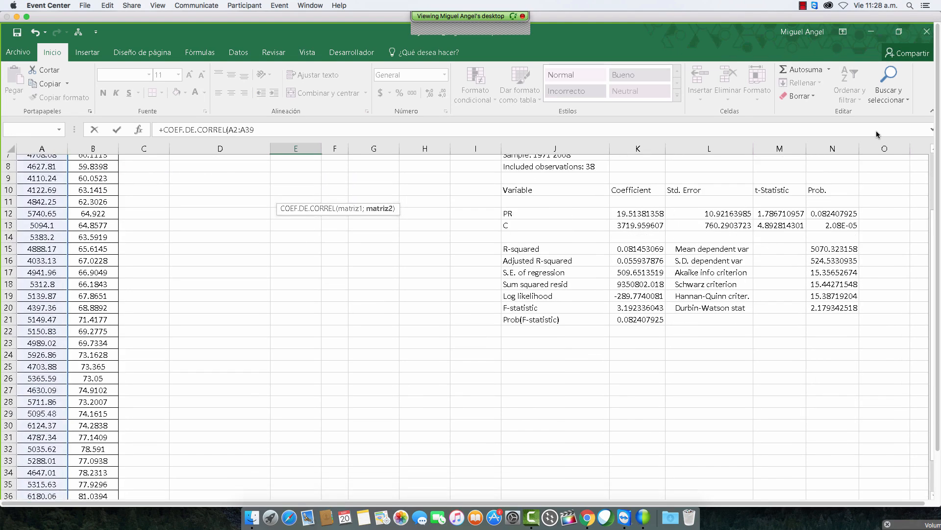
key("Left")
key("Left")
key("Left")
key("Left")
key("Up")
key("Up")
key("Up")
key("Down")
key("Right")
key("ctrl+shift+Down")
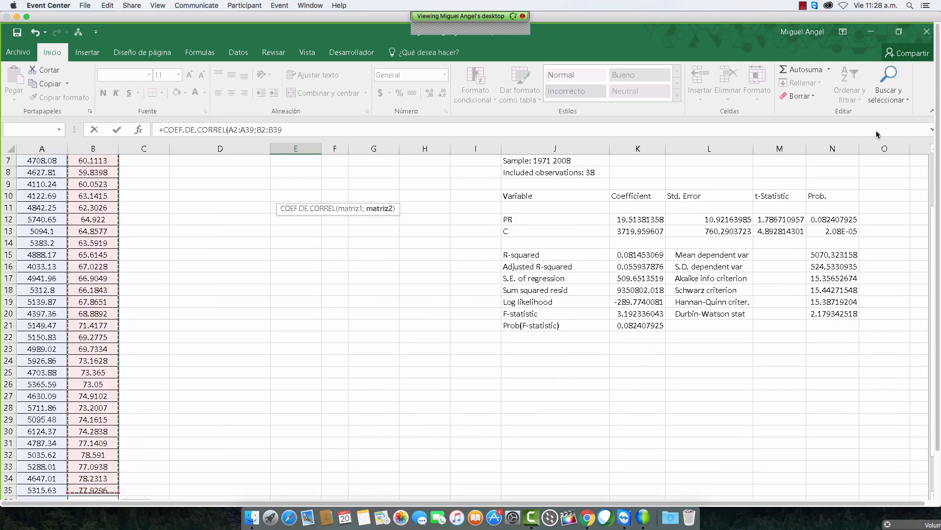
key("Return")
Copy the mean and standard deviation formulas from E2:E3 into the Precio column, cells F2:F3
key("Up")
key("Up")
key("Right")
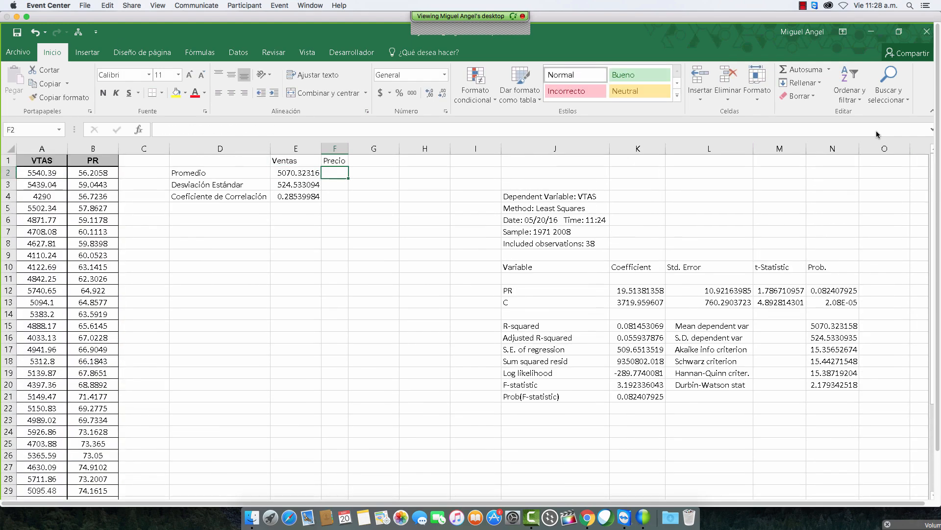
left_click_drag(302, 173, 329, 181)
left_click(331, 173)
Fill the sales mean in E2 and the regression output's Mean dependent var value in N15 with yellow
left_click(297, 171)
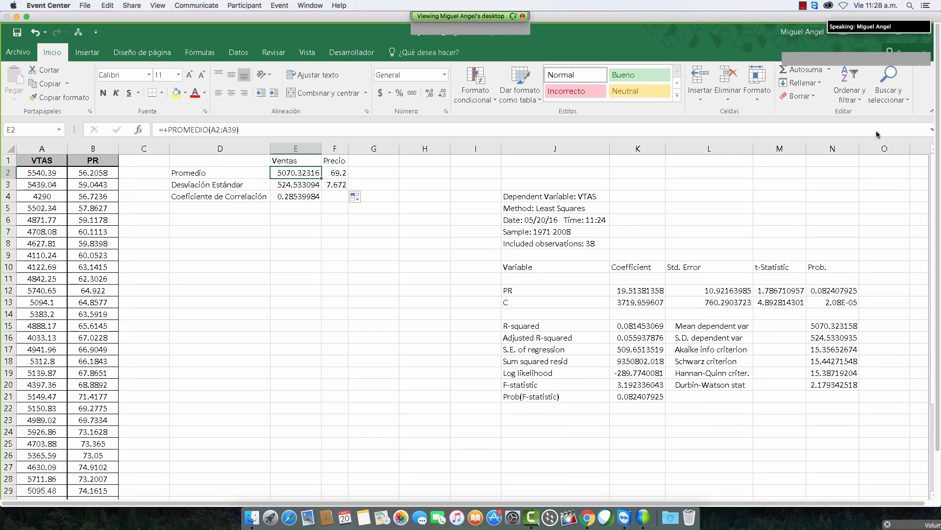
left_click(828, 327)
left_click(176, 92)
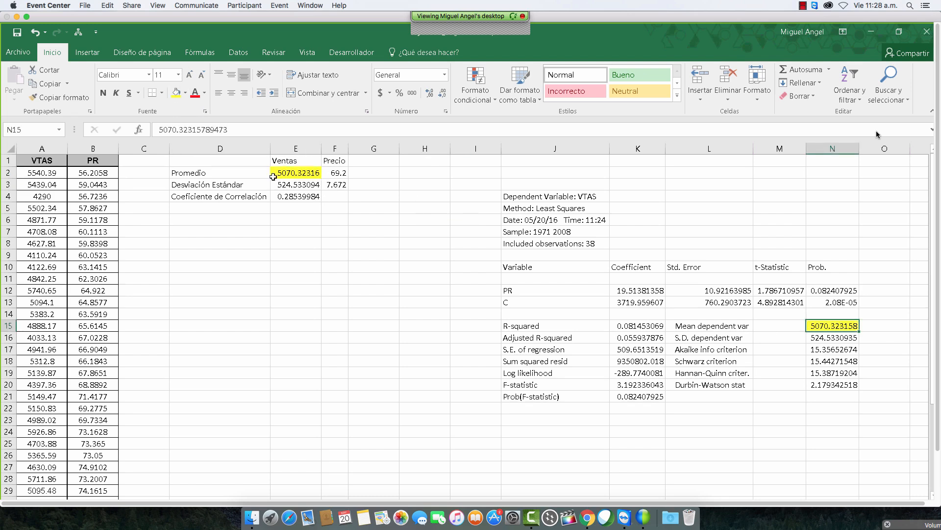
Fill the sales standard deviation in E3 and the output's S.D. dependent var value in N16 with light green
left_click(296, 186)
left_click(185, 92)
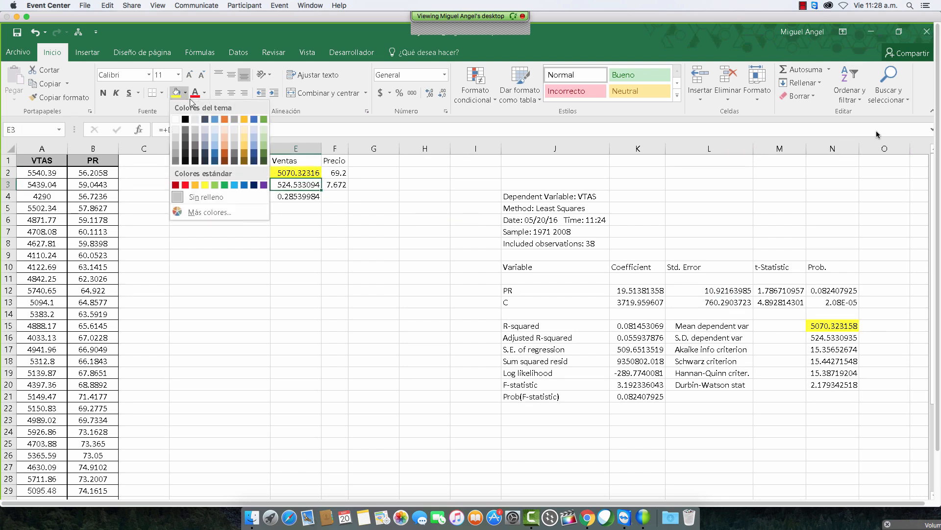
left_click(264, 146)
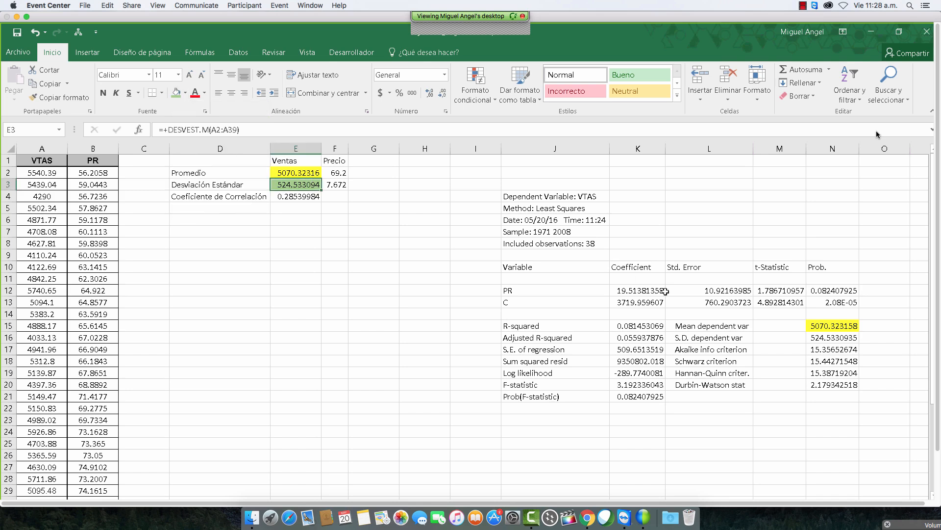
left_click(818, 338)
left_click(176, 92)
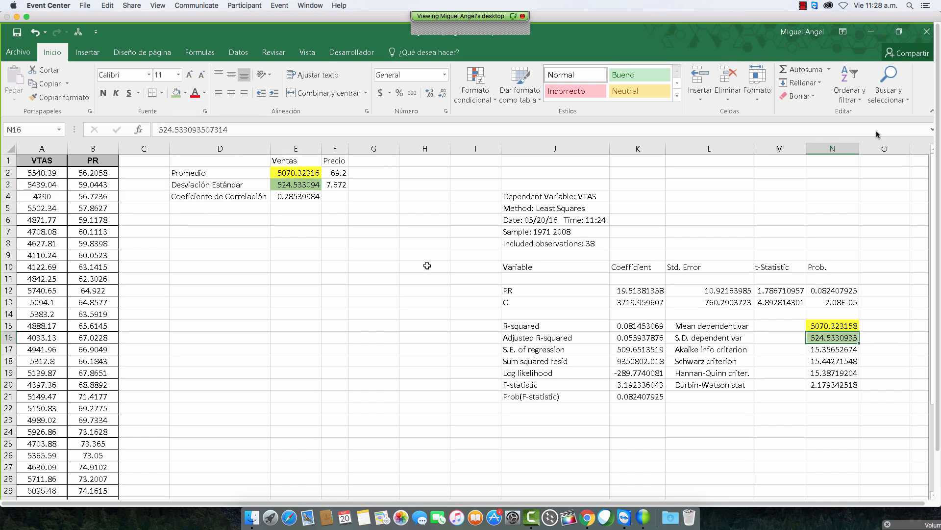
Center the Ventas and Precio headings in cells E1:F1
left_click_drag(296, 160, 335, 161)
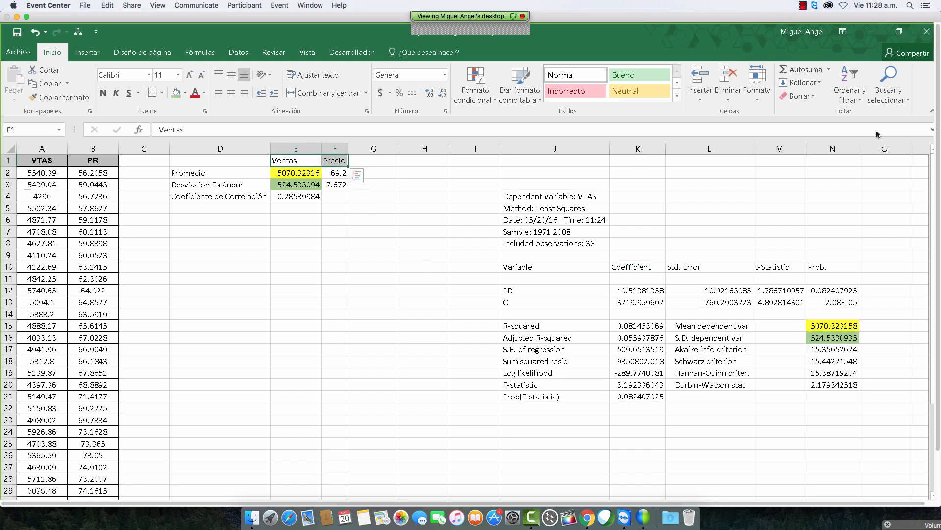
left_click(231, 92)
Enter the coefficient labels Bo in cell D7 and B1 in cell D8
left_click(242, 231)
type("bo")
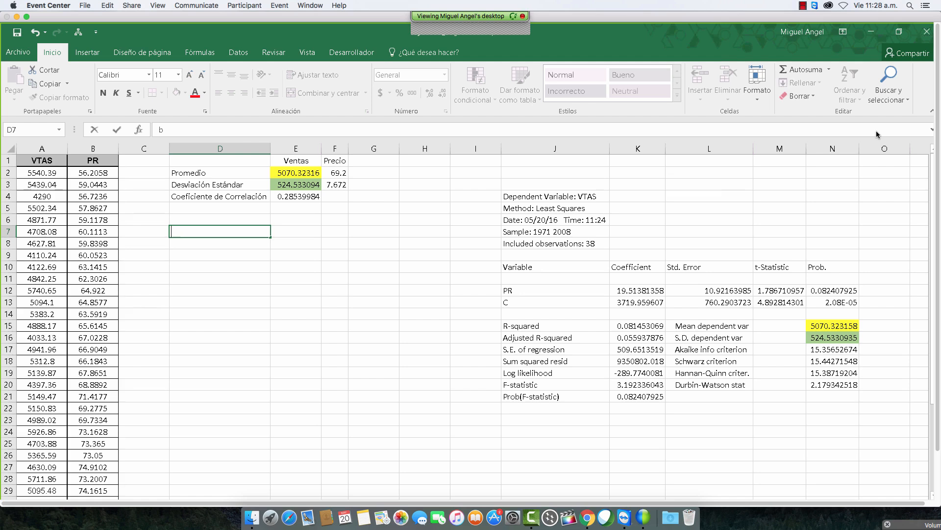
key("Return")
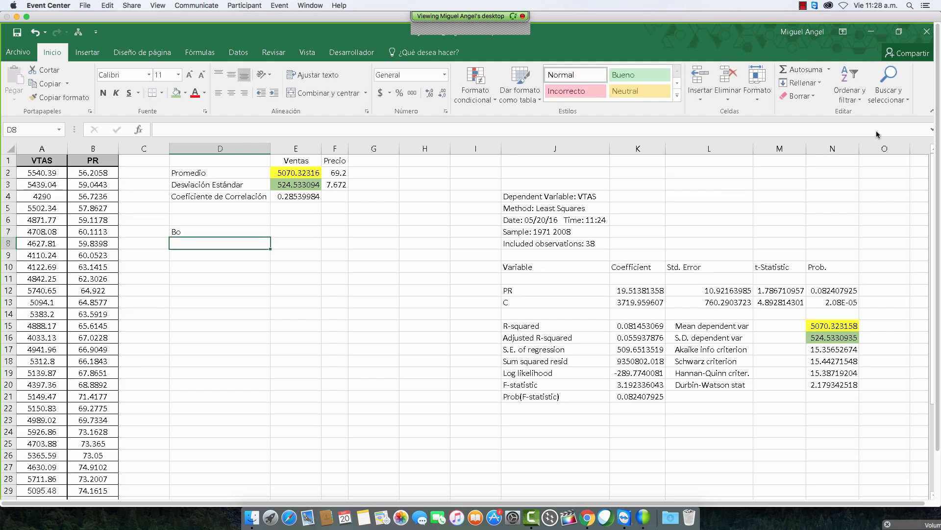
type("B1")
key("Return")
Start the B1 formula in cell E8 with the sample covariance COVARIANZA.M of A2:A39 and B2:B39
key("Up")
key("Up")
key("Right")
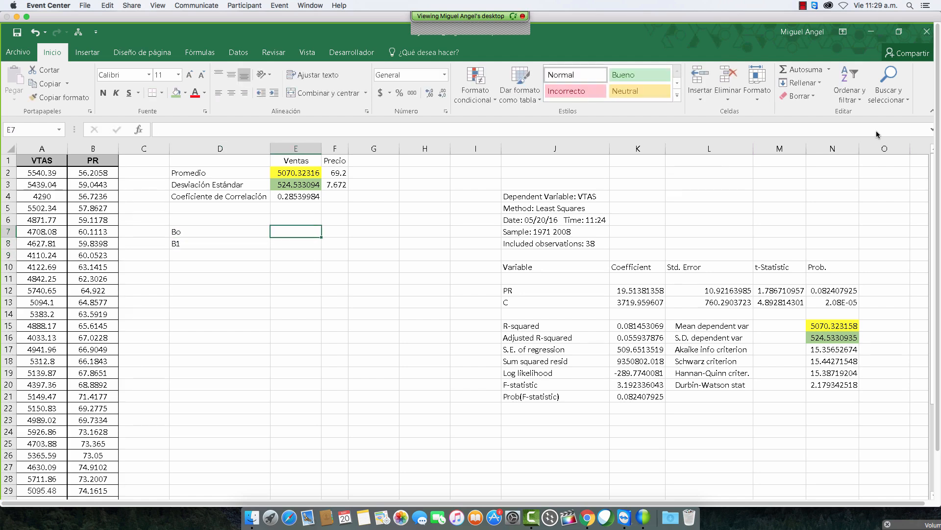
key("Down")
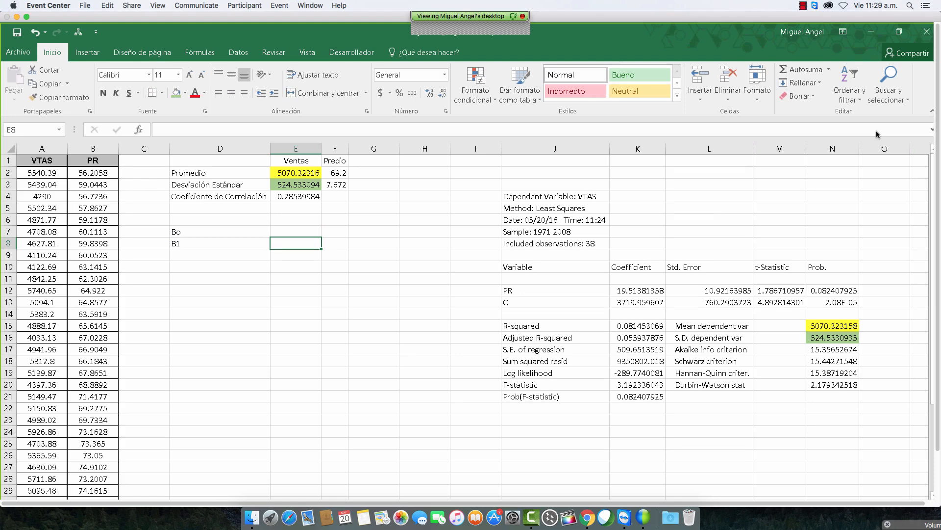
type("+cova")
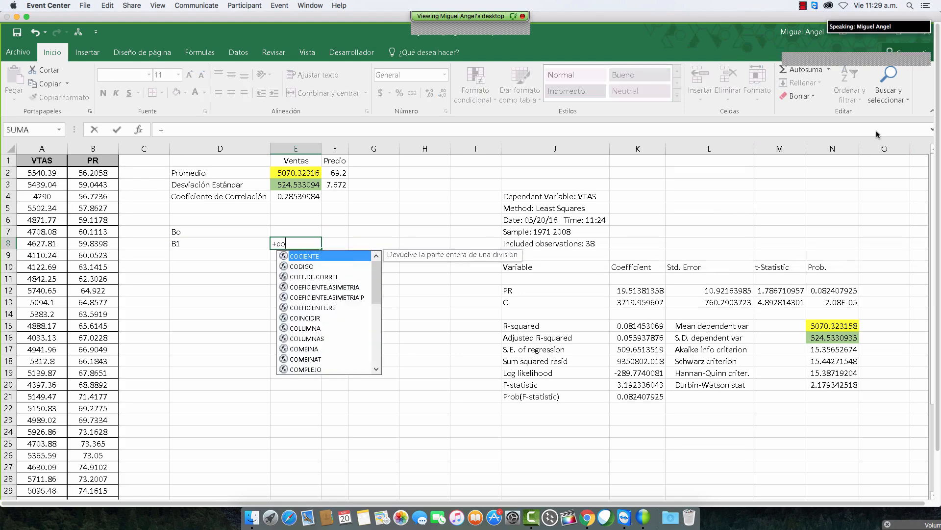
key("Down")
key("Tab")
key("Left")
key("Left")
key("Left")
key("Left")
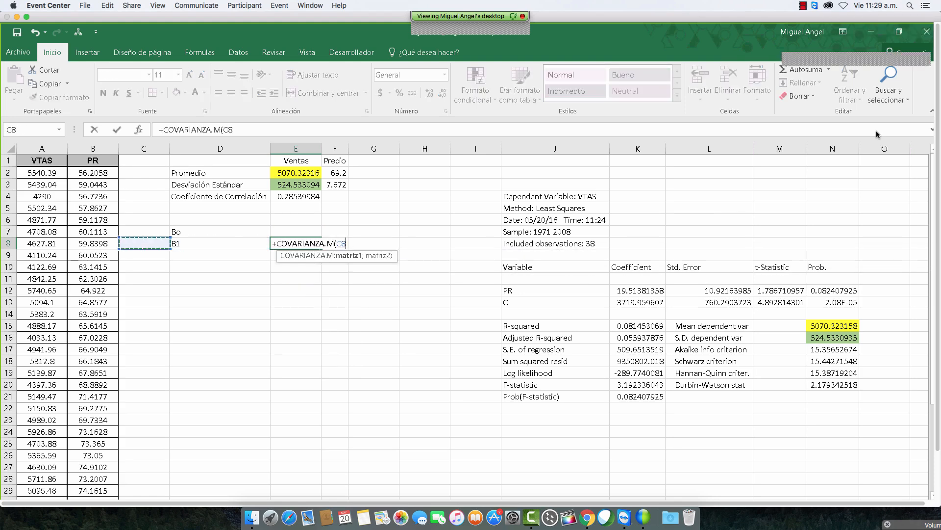
key("Up")
key("Up")
key("Up")
key("Up")
key("Up")
key("Up")
key("ctrl+shift+Down")
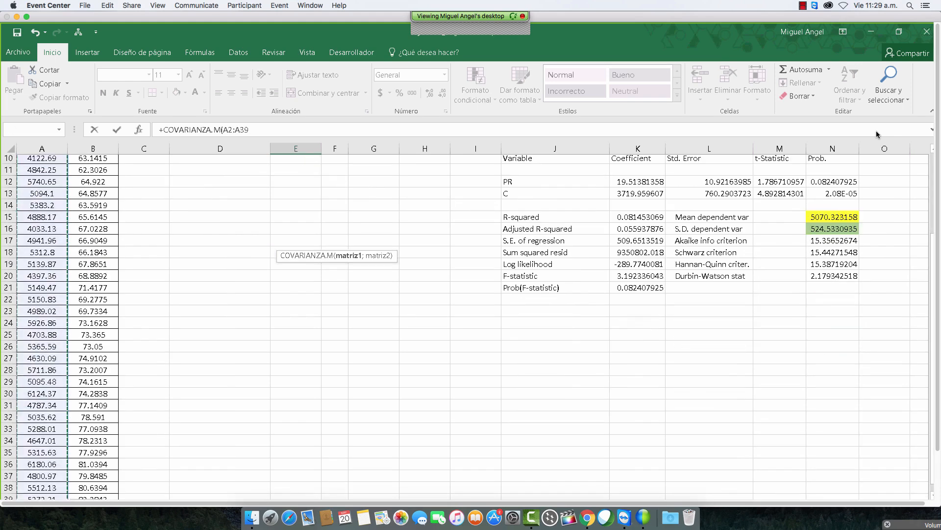
type(";")
key("Left")
key("Left")
key("Left")
key("Left")
key("Up")
key("Up")
key("Up")
key("Up")
key("Up")
key("Up")
key("Up")
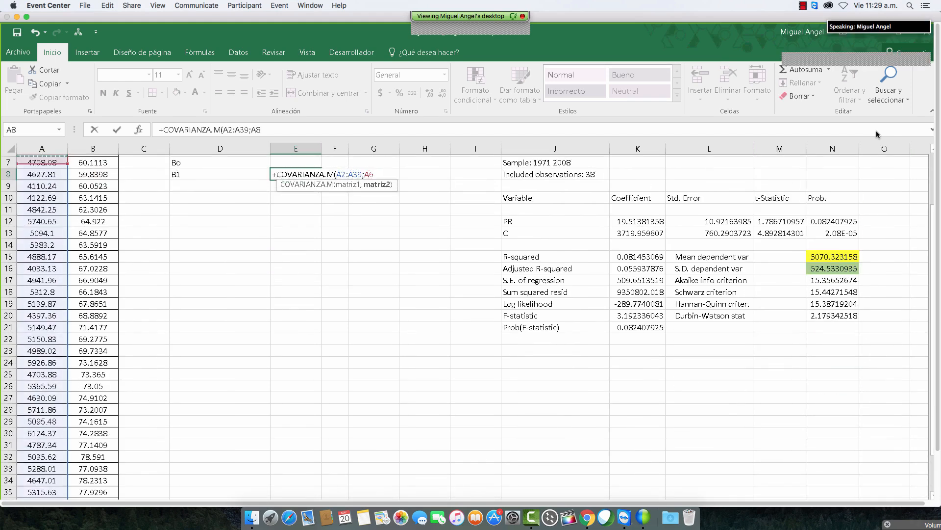
key("Down")
key("Right")
key("ctrl+shift+Down")
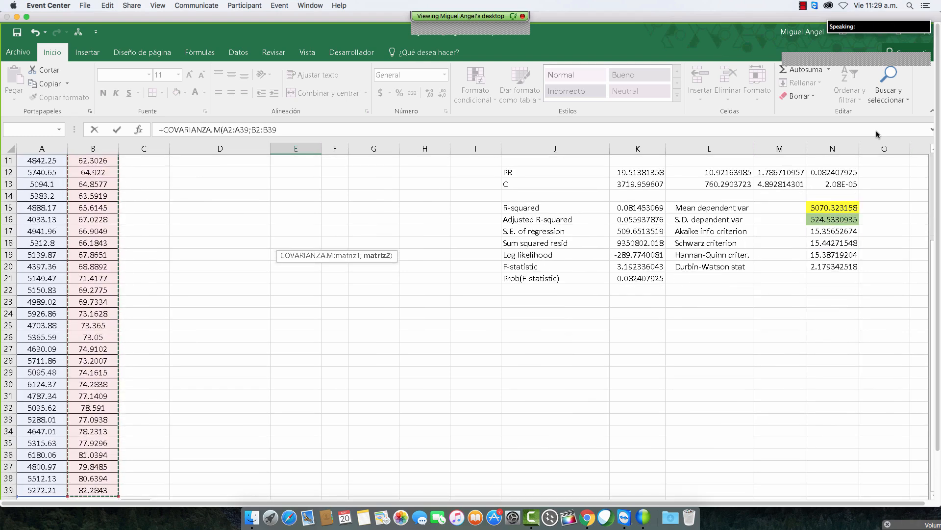
Divide the covariance by the sample variance of price, VAR.S(B2:B39), to complete the B1 formula in E8
type("/var")
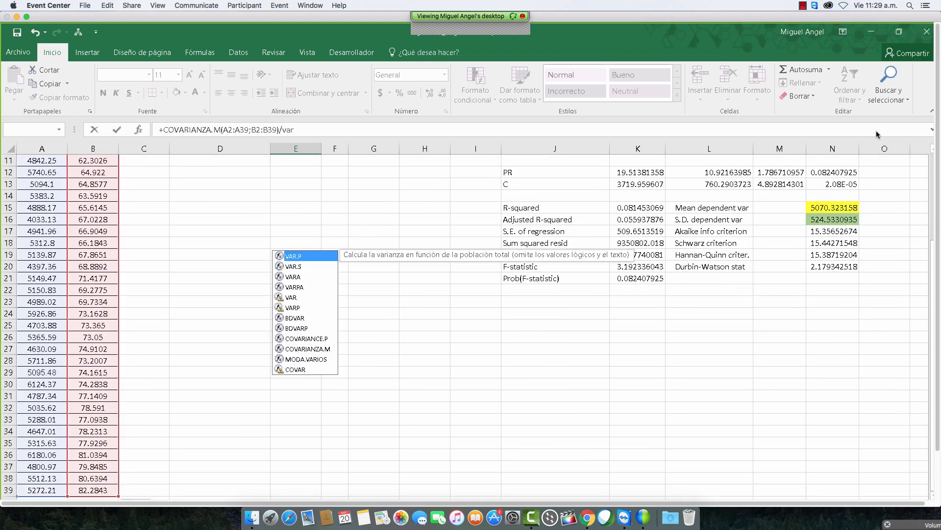
key("Down")
key("Tab")
key("Left")
key("Left")
key("Left")
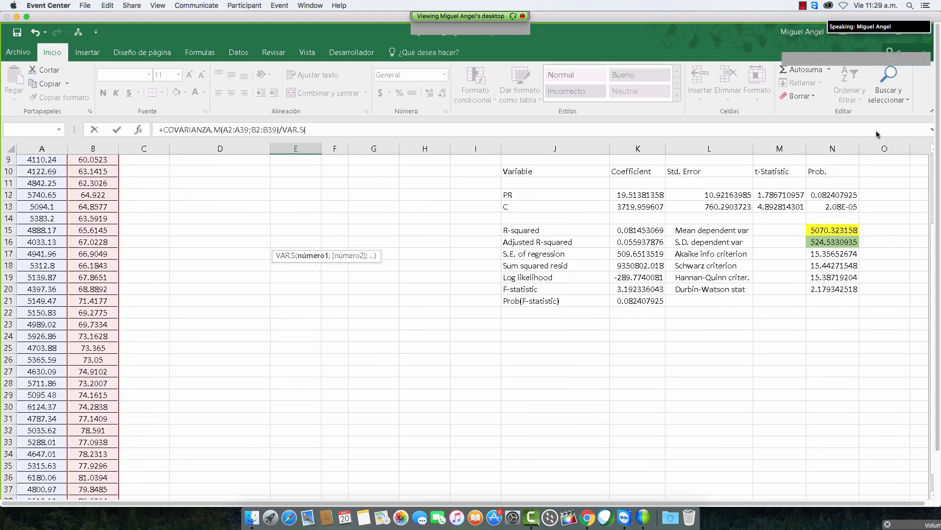
key("ctrl+Up")
key("Down")
key("ctrl+shift+Down")
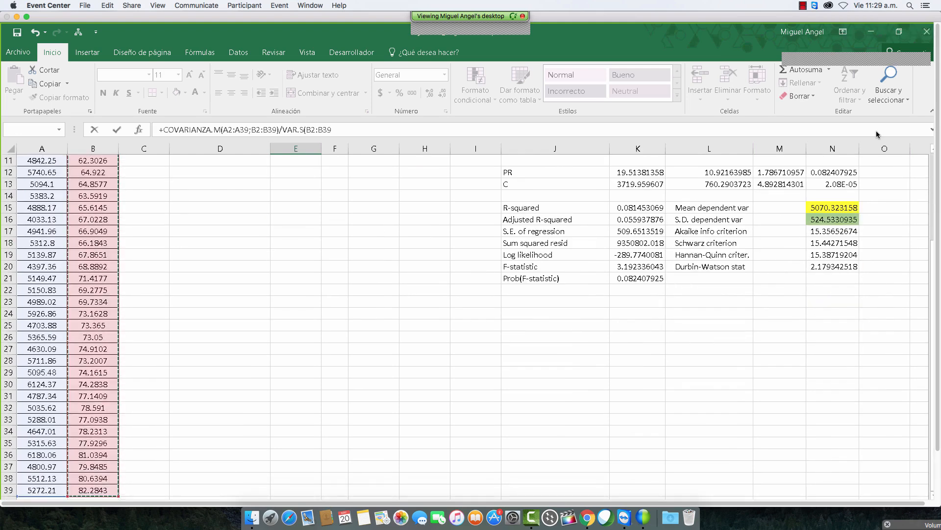
type(")")
key("Return")
key("Up")
key("ctrl+Up")
key("ctrl+Up")
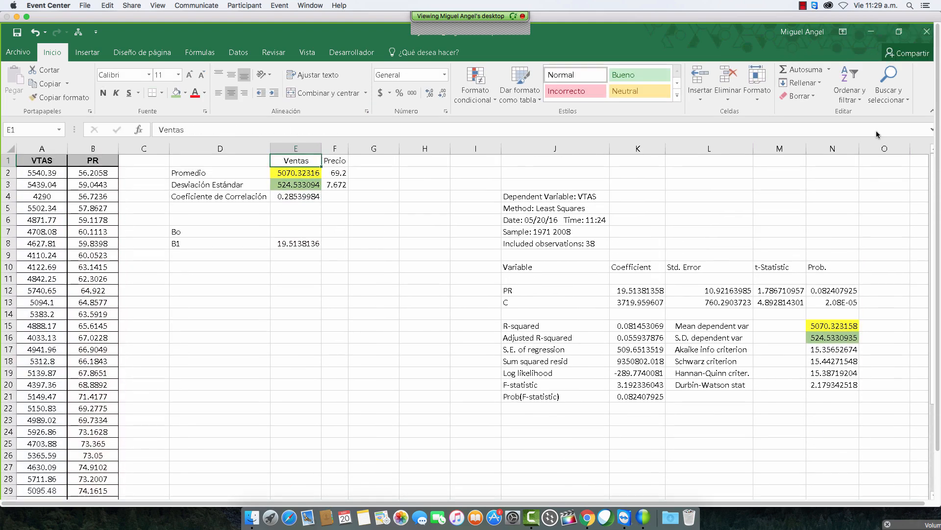
Fill the B1 value in E8 and the PR coefficient in the regression output, K12, with light orange
left_click(301, 243)
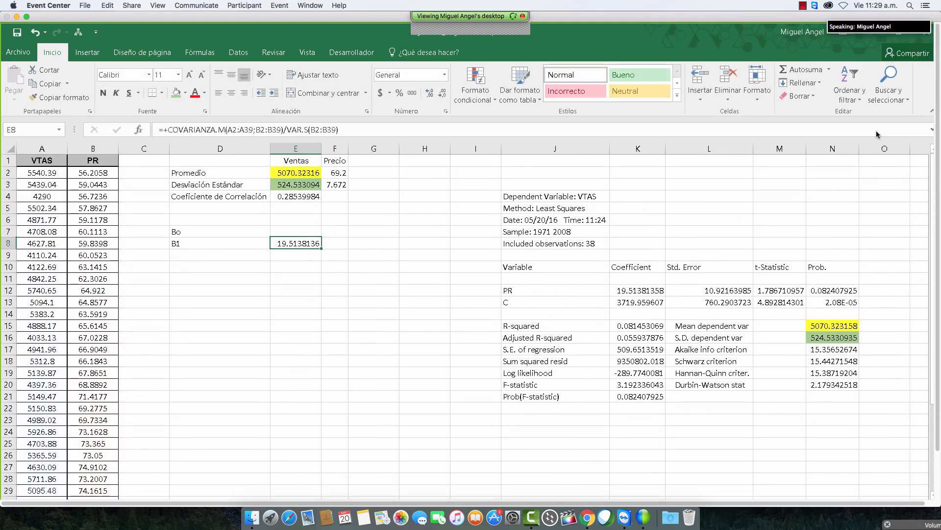
left_click(185, 93)
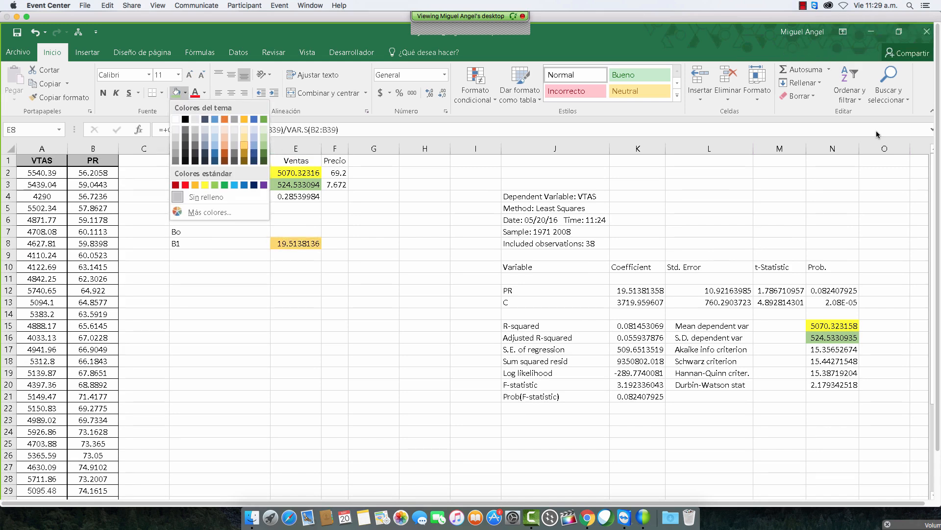
left_click(225, 150)
left_click(645, 290)
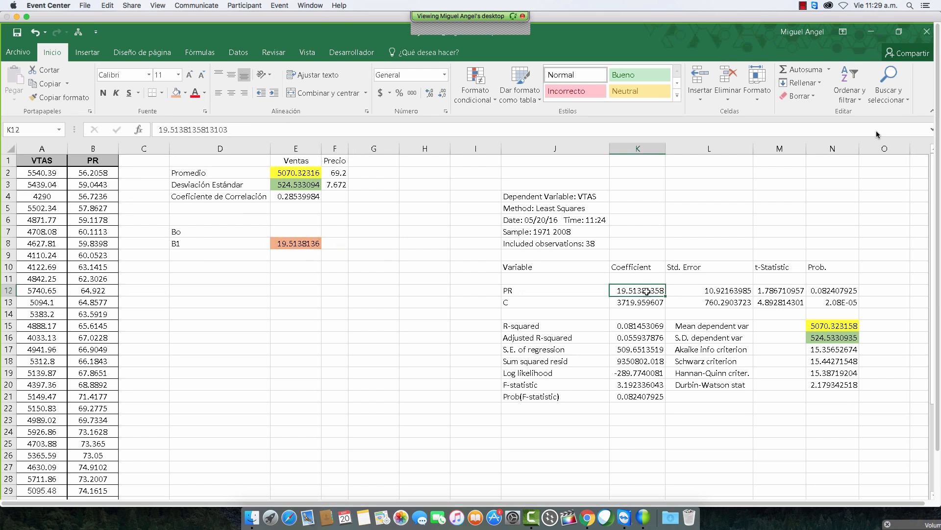
left_click(176, 92)
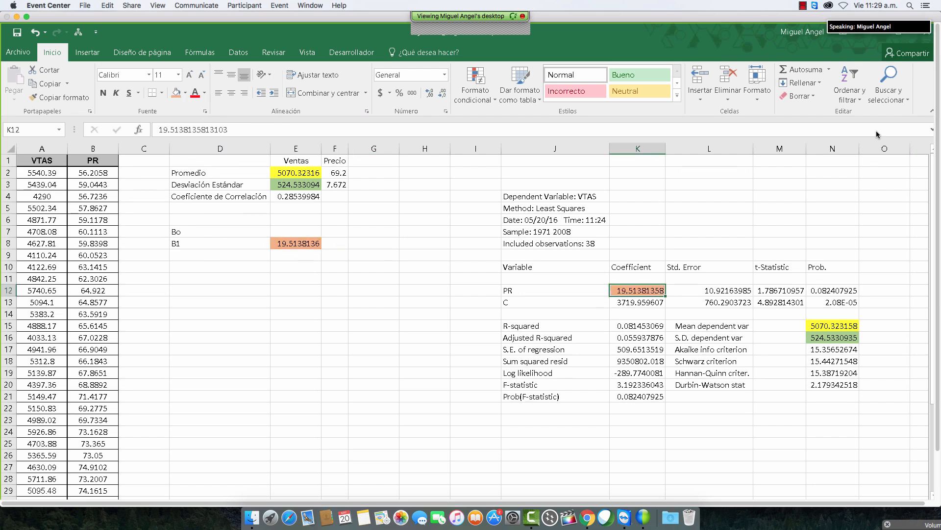
Calculate Bo in cell E7 as mean sales minus B1 times mean price, with the formula +E2-E8*F2
left_click(296, 229)
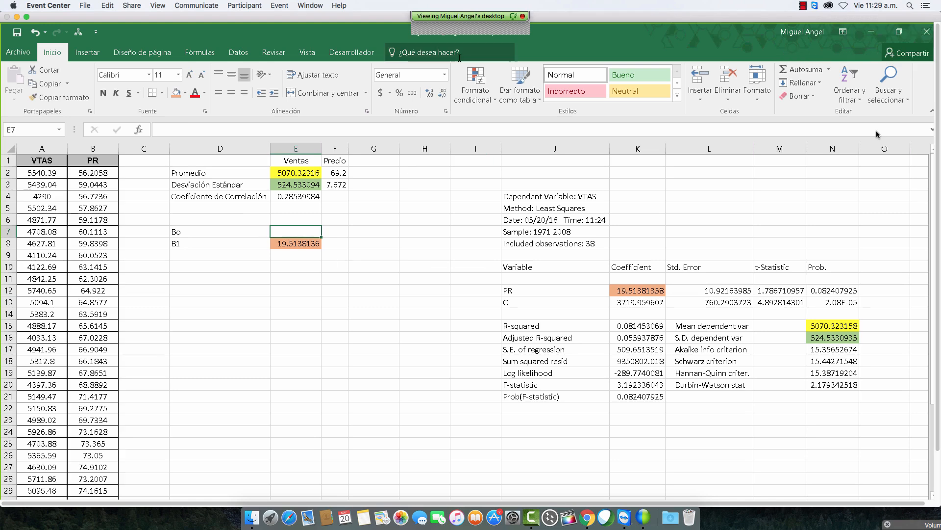
mouse_move(469, 23)
left_click(593, 40)
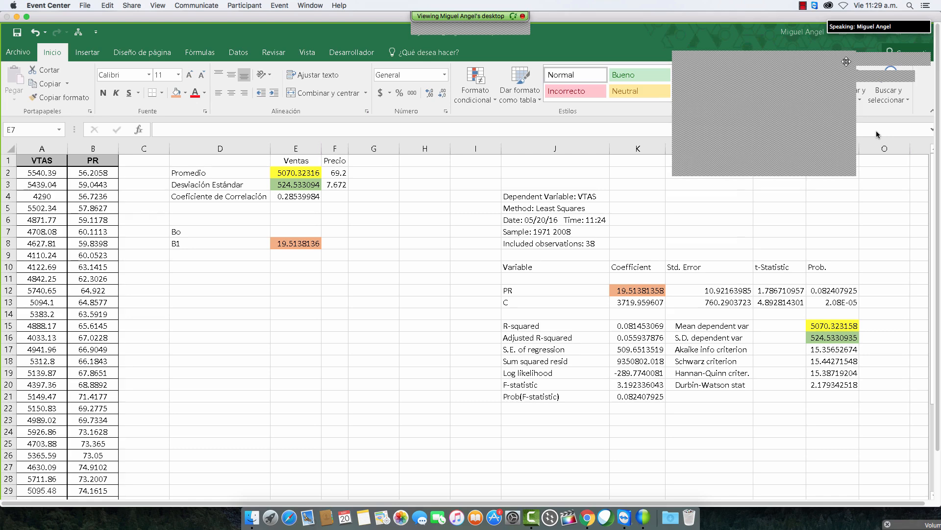
left_click(292, 232)
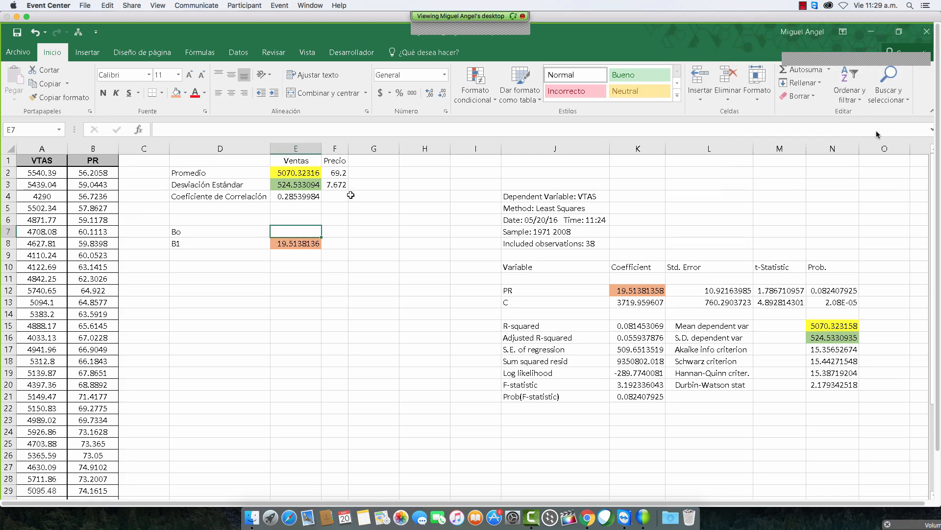
type("+")
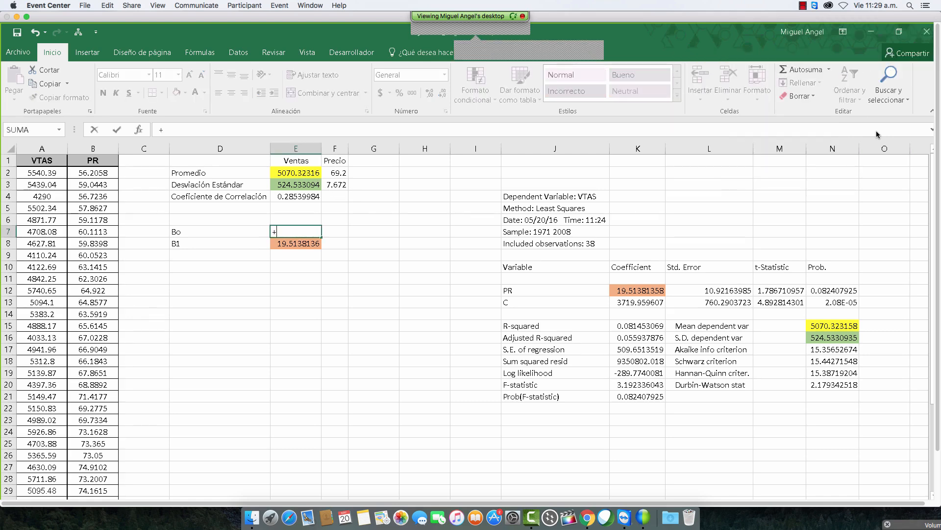
left_click(296, 174)
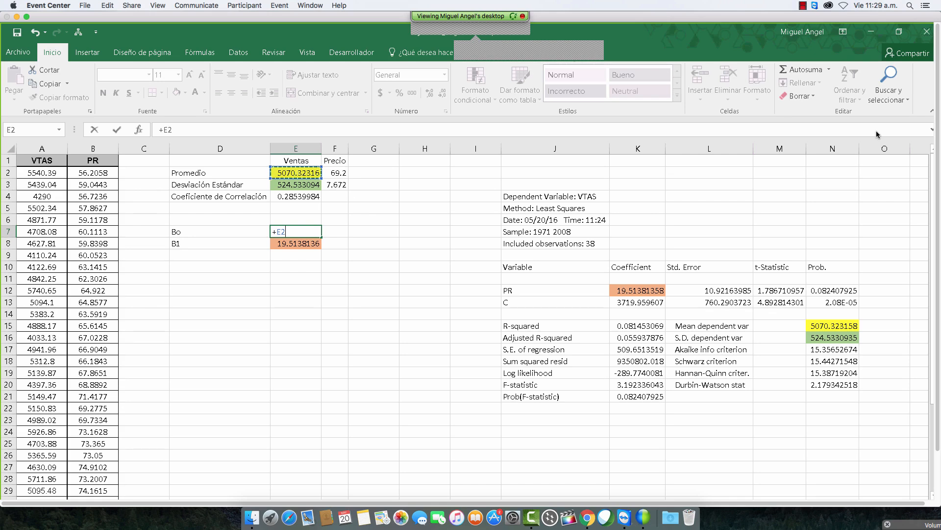
type("-")
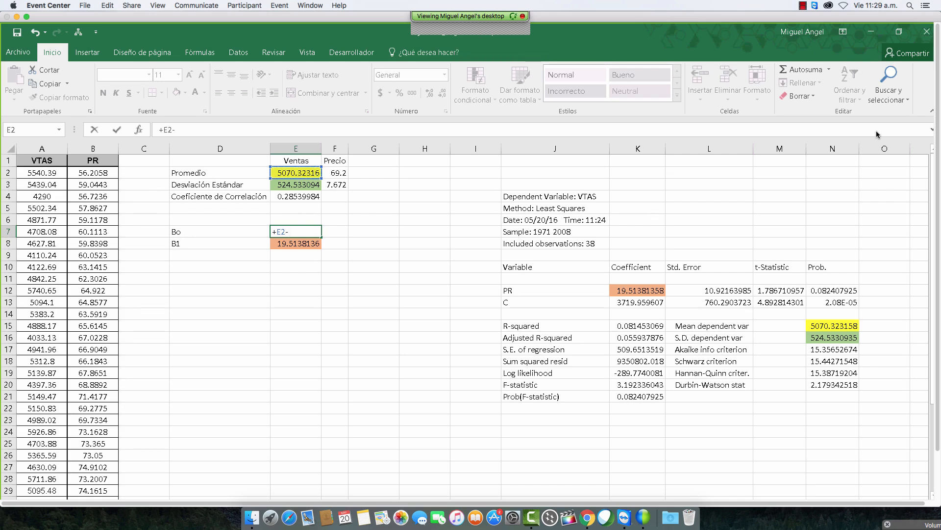
left_click(290, 245)
type("*")
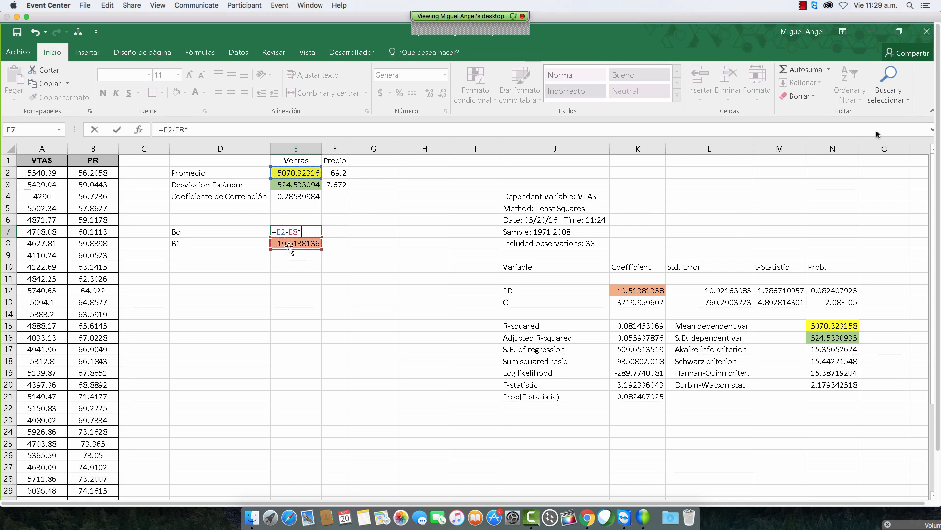
left_click(335, 172)
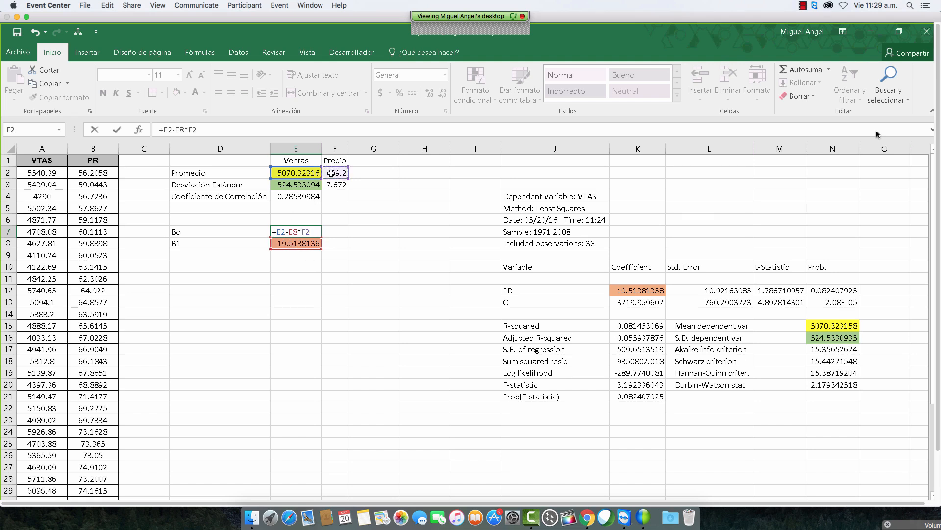
key("Return")
left_click(300, 232)
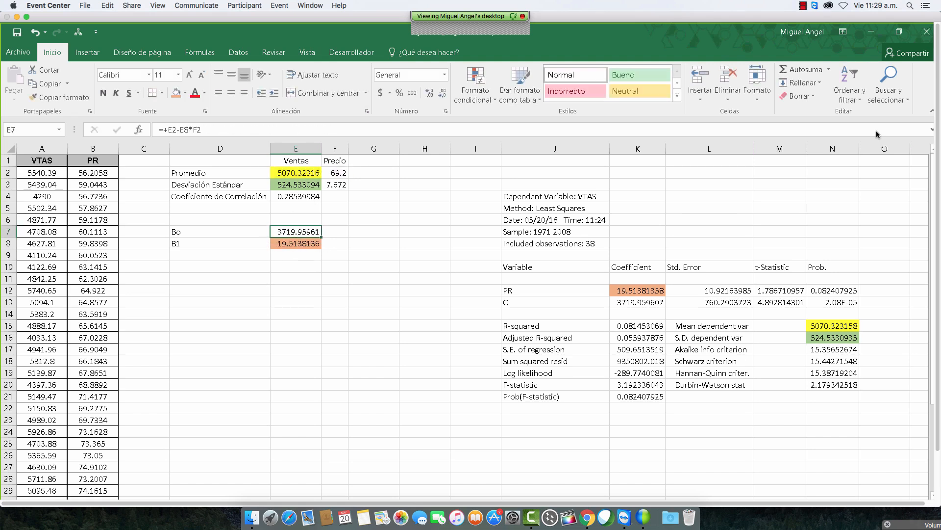
Compare Bo in E7 with the C coefficient in K13, and examine the mean cells and the R-squared and residual statistics in the regression output
left_click(646, 303)
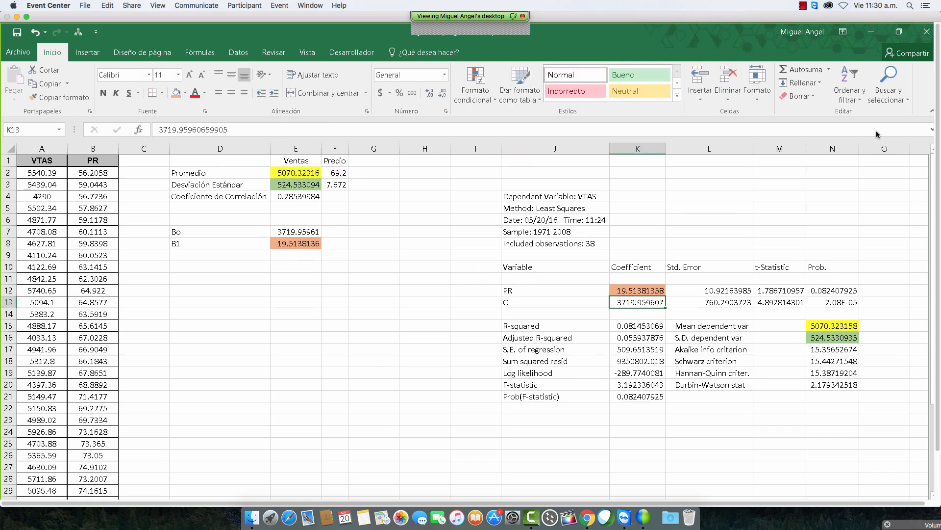
left_click(307, 234)
left_click(643, 301)
left_click(309, 232)
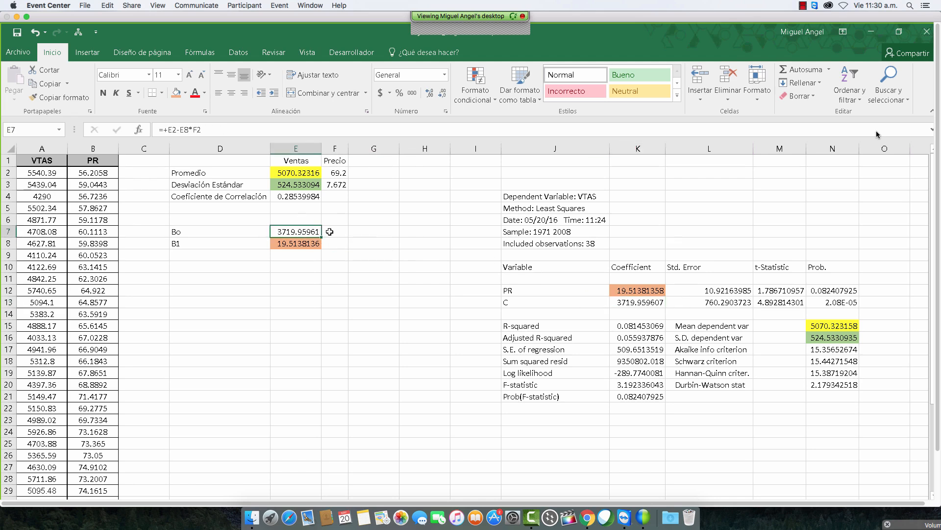
left_click(336, 173)
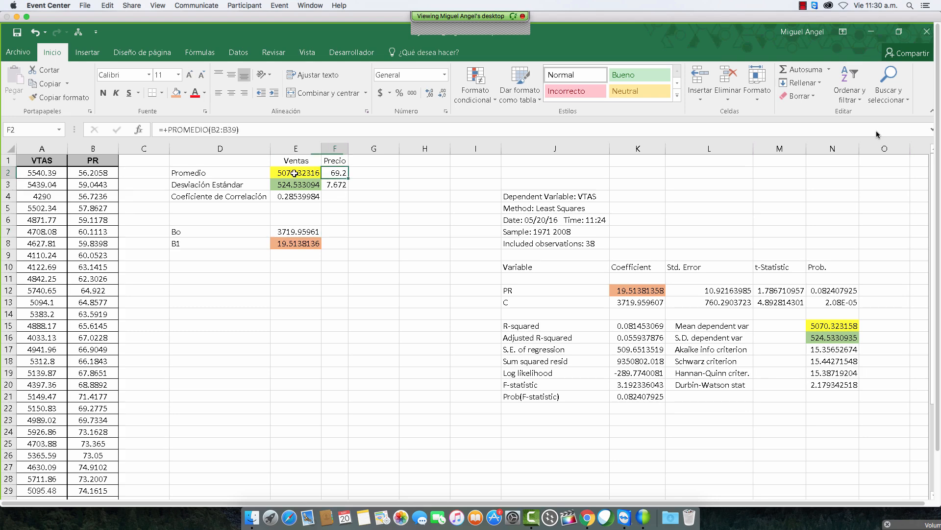
left_click(282, 128)
left_click(315, 172)
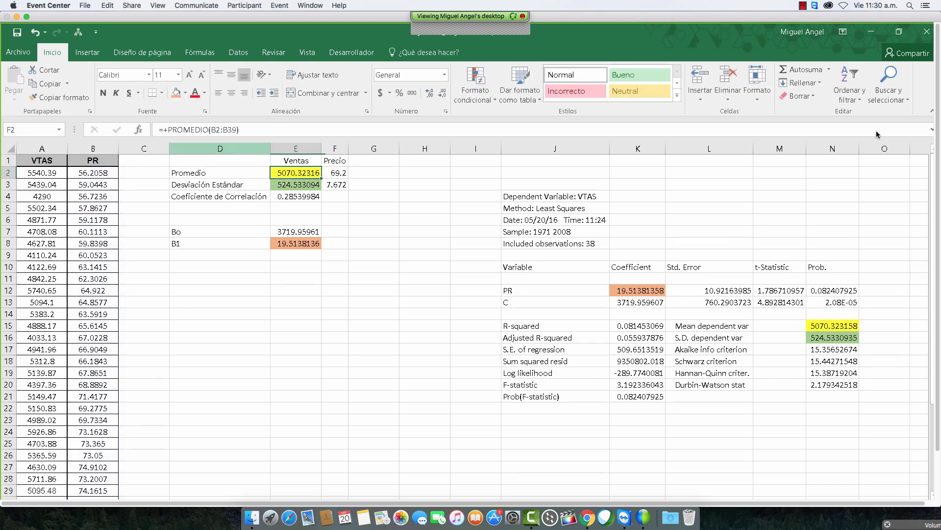
left_click(305, 258)
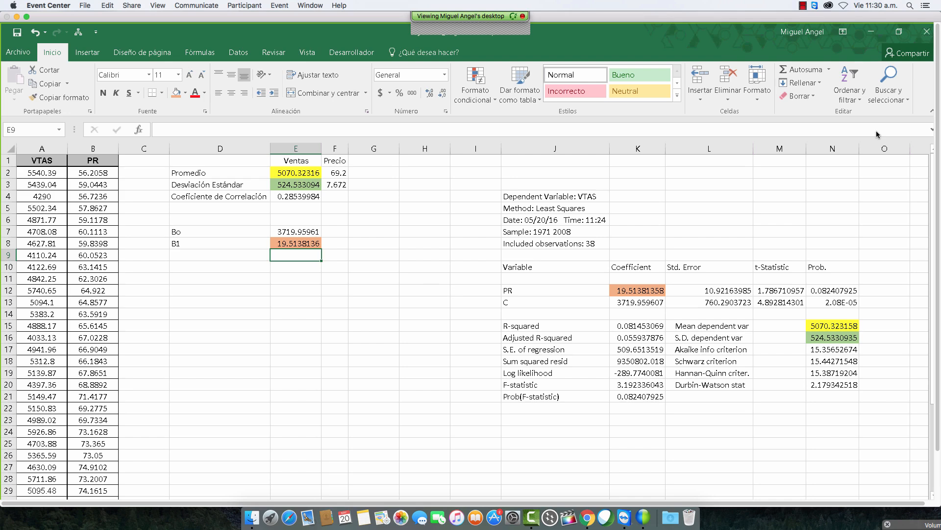
left_click(633, 327)
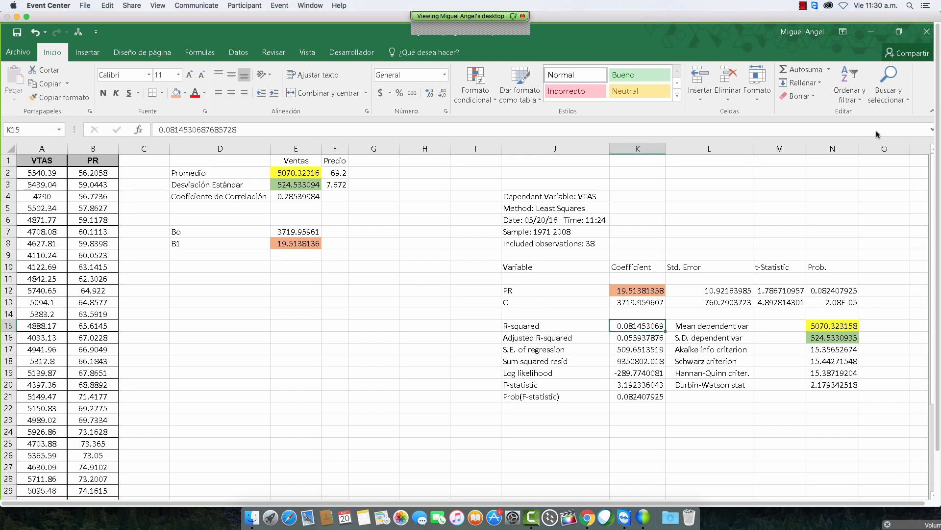
left_click(642, 338)
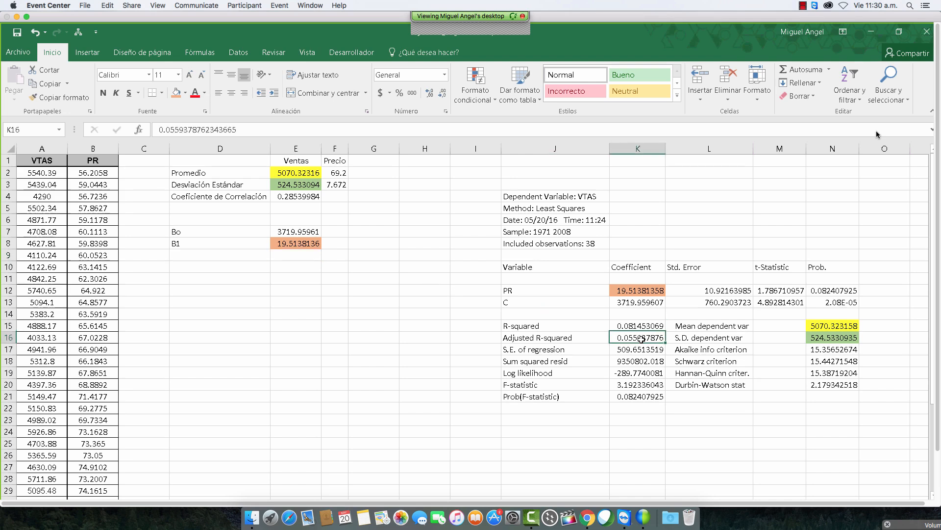
left_click(635, 362)
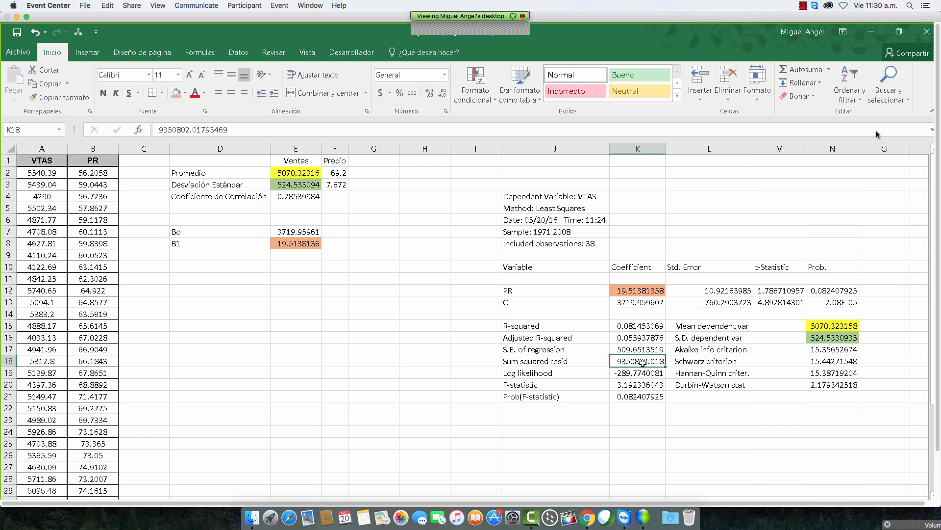
Insert two blank columns immediately after the PR data, before column C
right_click(144, 148)
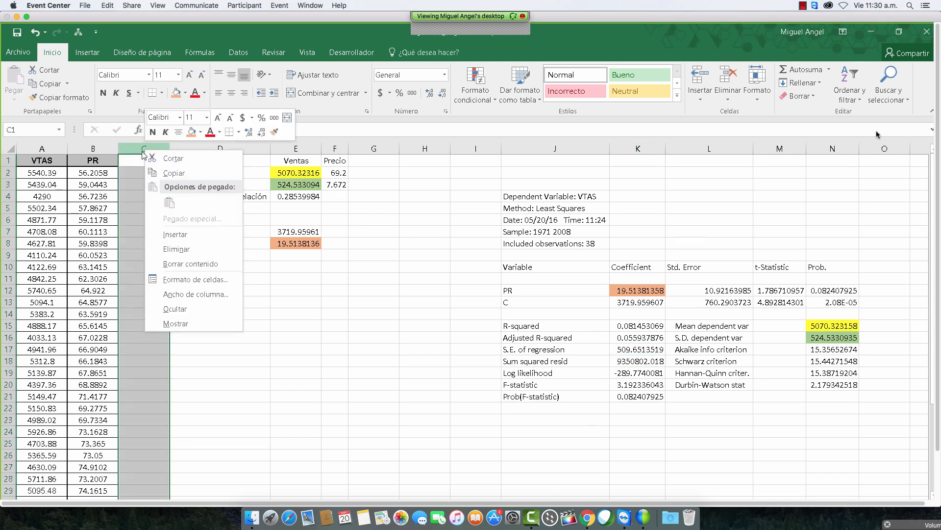
left_click(181, 234)
right_click(143, 150)
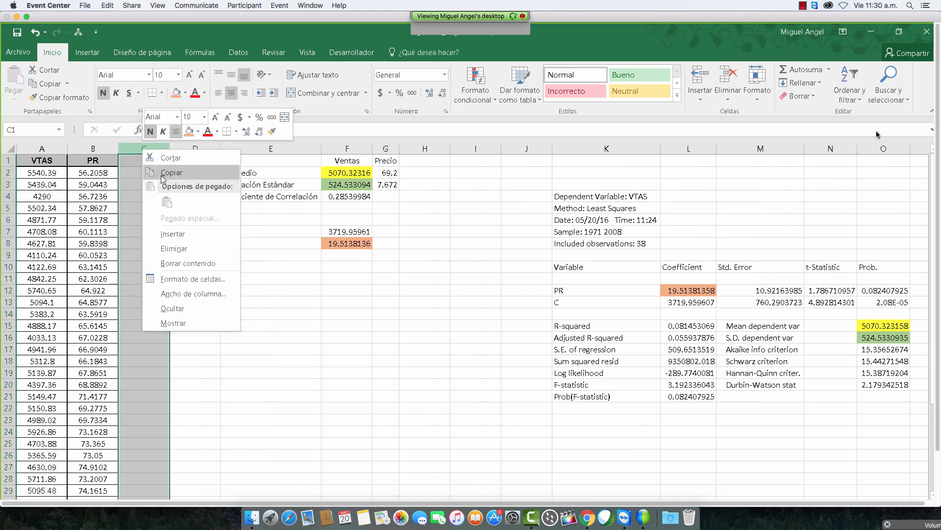
left_click(181, 234)
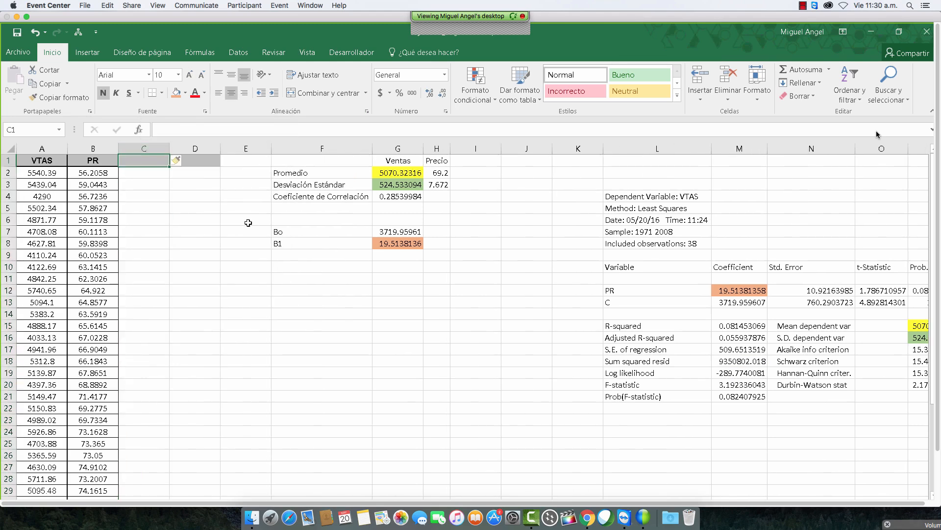
Enter the column headers E(Y|X) in C1, Residuos in D1 and Residuos^2 in E1
type("Y")
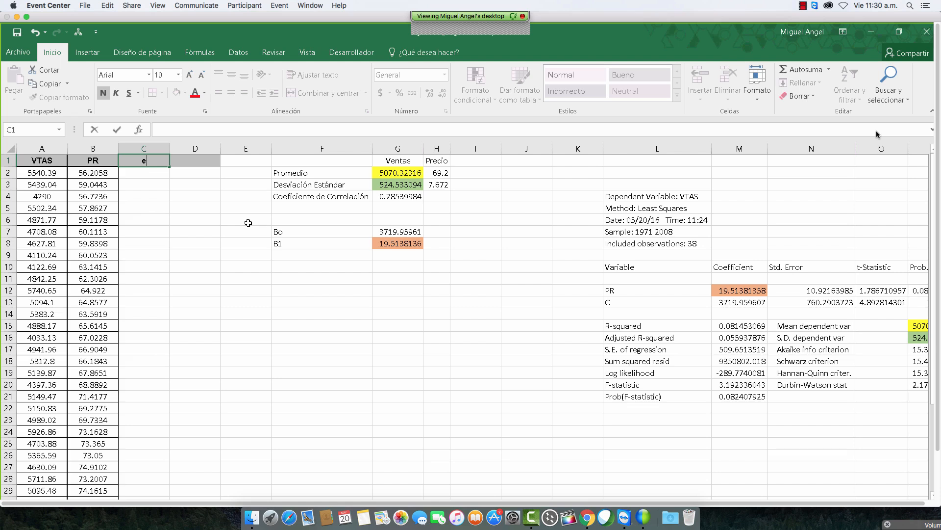
key("BackSpace")
type("E(Y|X)")
key("Return")
key("Up")
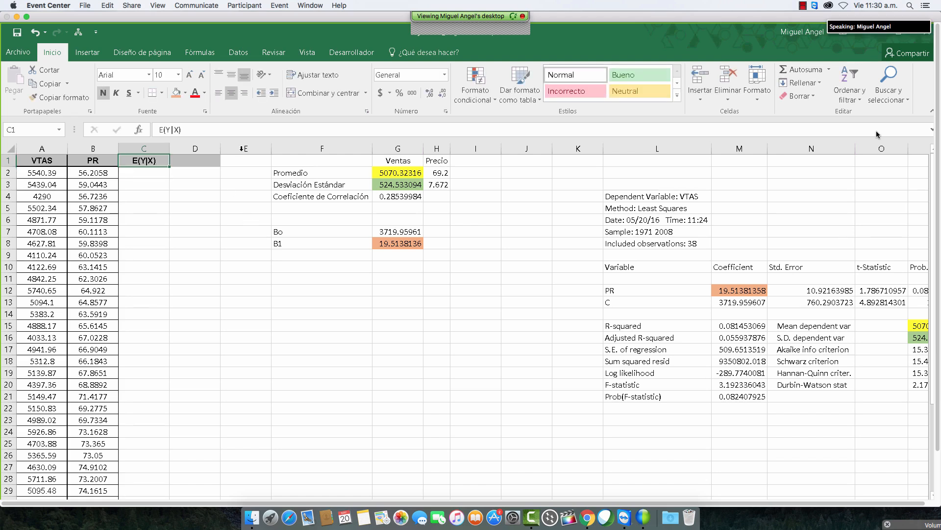
key("Right")
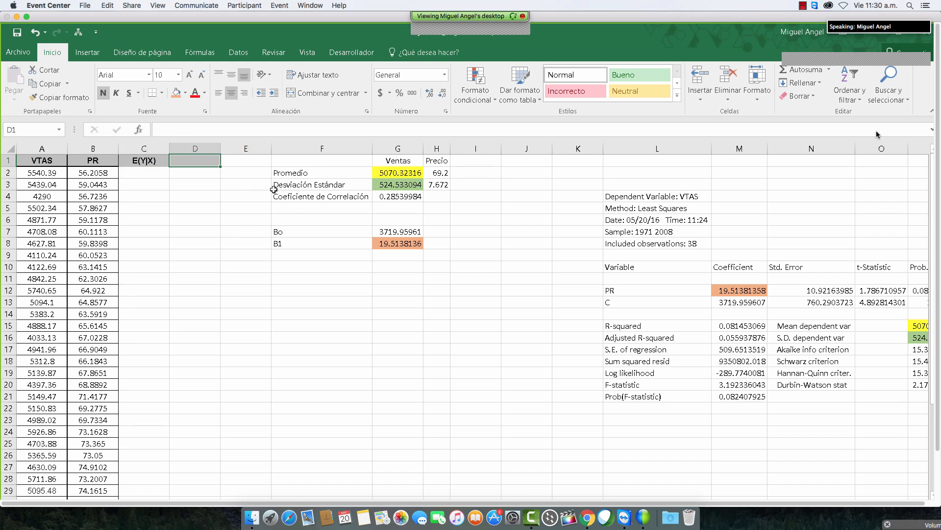
type("Residuos")
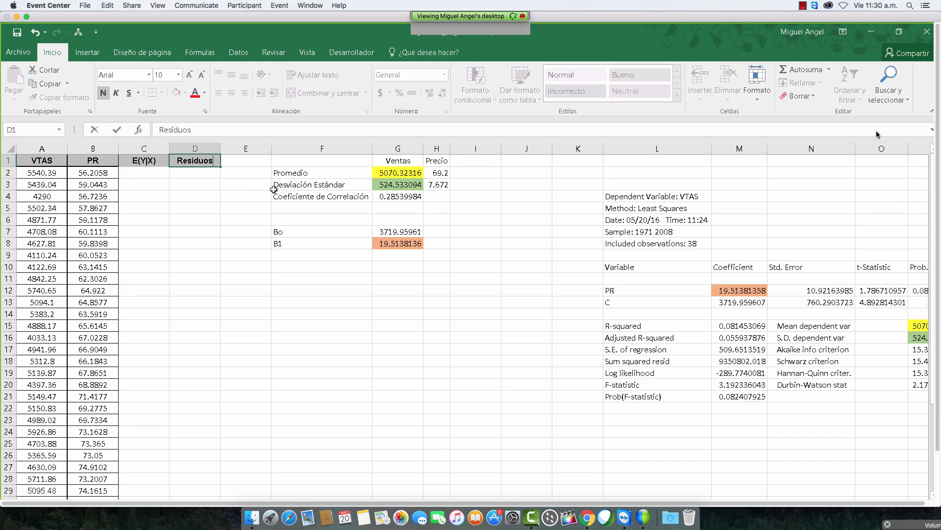
key("Right")
type("R")
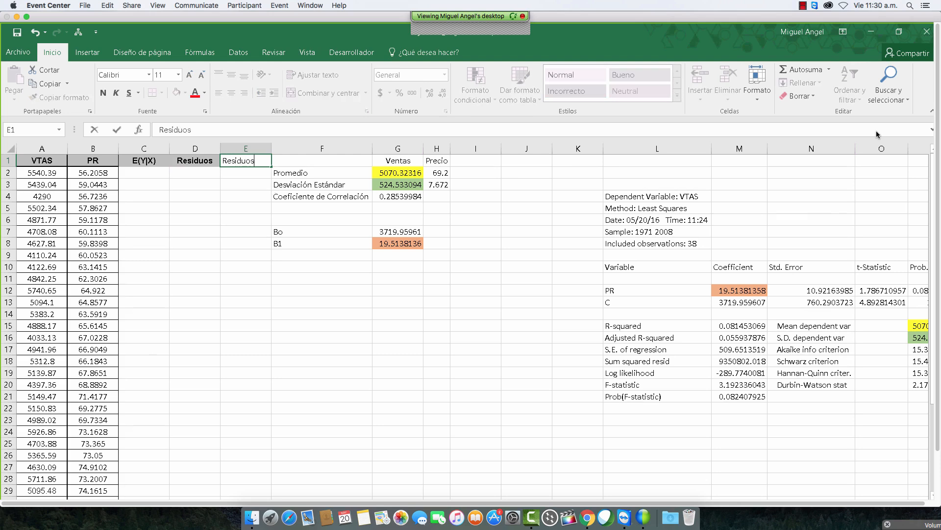
type("esiduos^2")
key("Return")
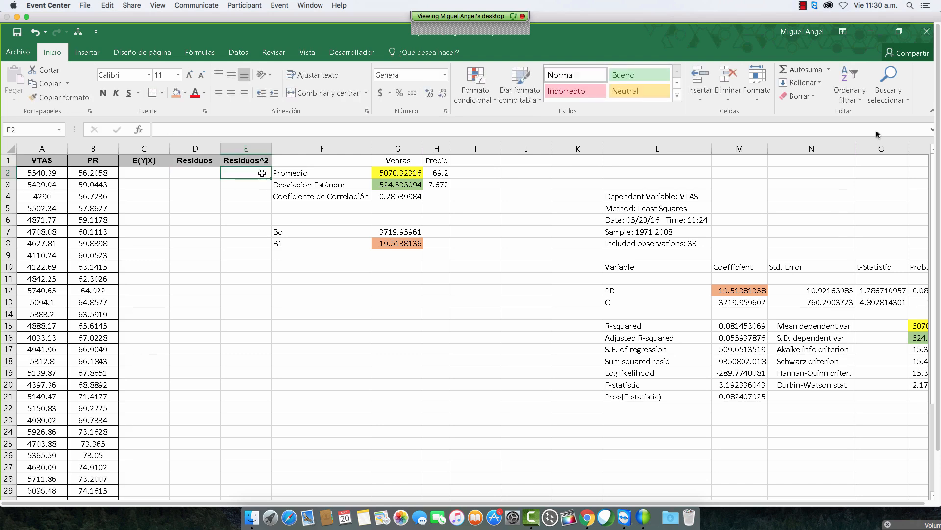
Fit column E to its Residuos^2 header and insert a blank column between it and the summary statistics
double_click(271, 149)
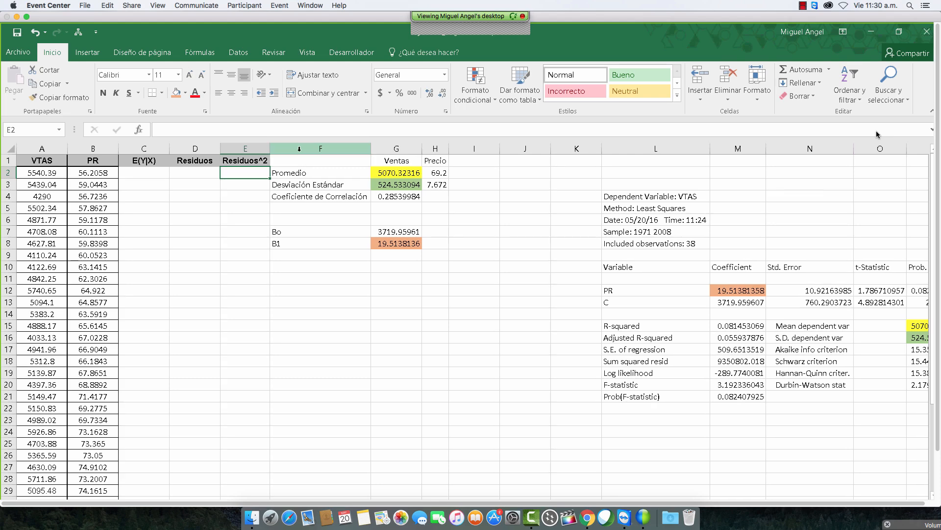
right_click(275, 148)
key("Escape")
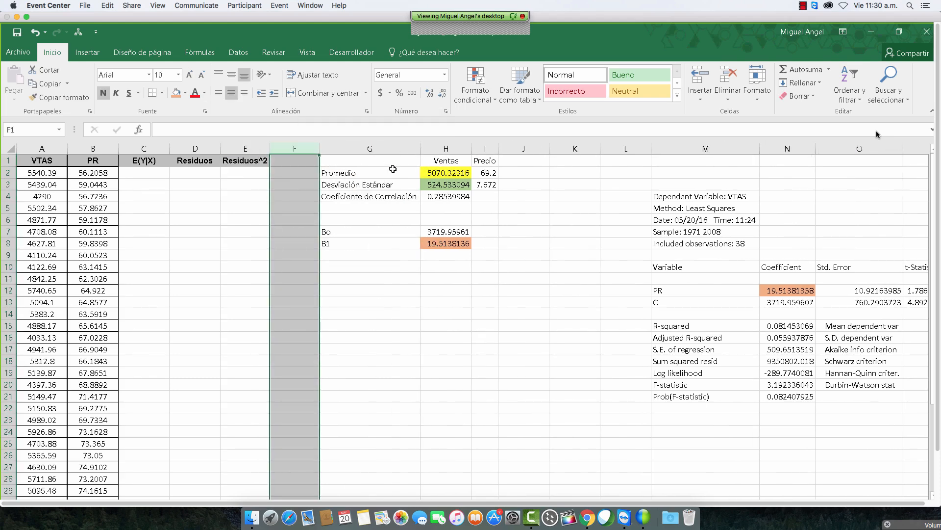
Move the summary statistics and coefficients block G1:I8 below the regression output, starting at cell M23
left_click_drag(390, 165, 490, 244)
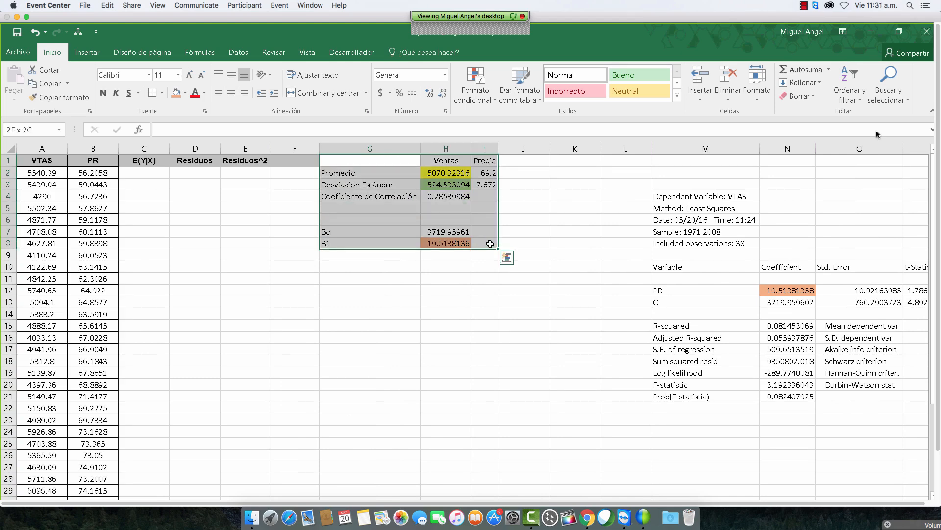
key("ctrl+c")
left_click(697, 422)
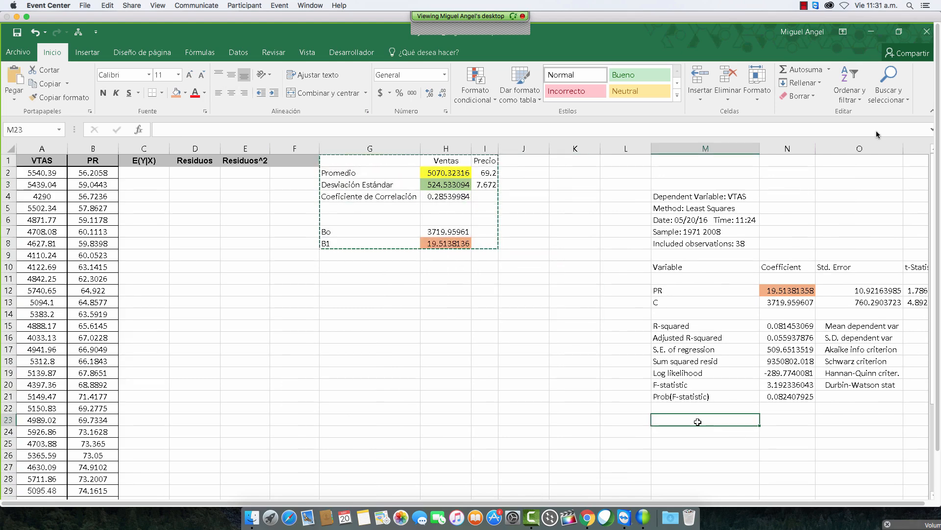
key("ctrl+v")
Delete the emptied columns G through J to bring the regression output closer to the data
left_click_drag(370, 148, 524, 151)
right_click(525, 152)
left_click(555, 249)
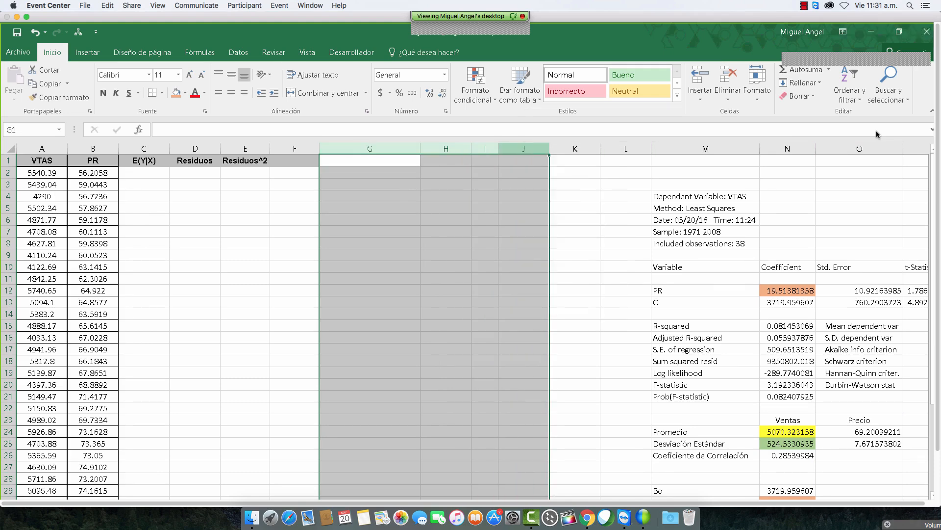
left_click(473, 291)
scroll(479, 337, "down", 3)
scroll(475, 331, "up", 3)
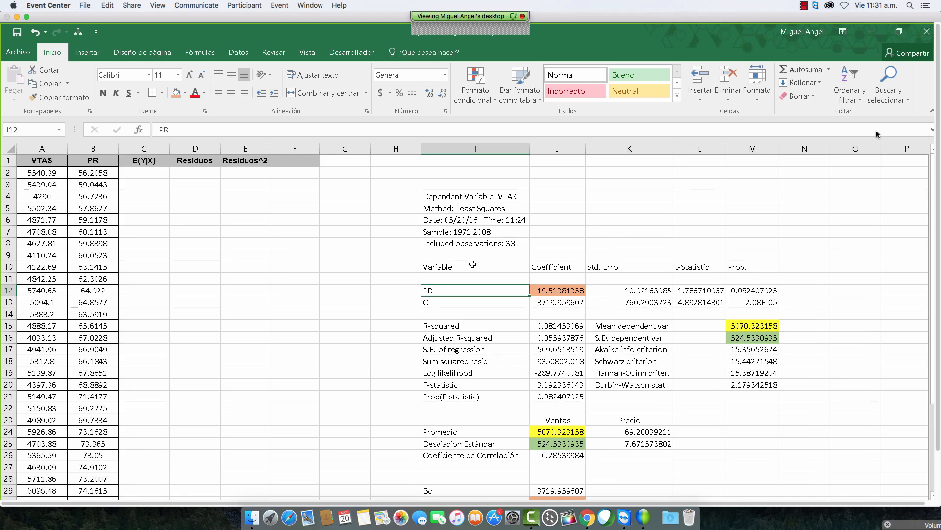
Move the coefficient table and all statistics below it, I10:M30, up one row to start at cell I9
left_click_drag(473, 264, 756, 469)
key("ctrl+c")
scroll(513, 357, "up", 2)
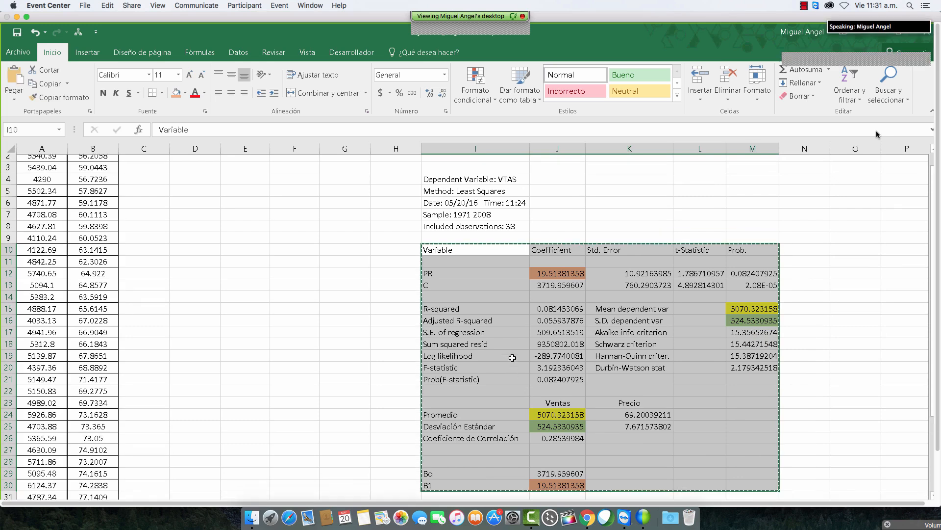
scroll(512, 357, "up", 2)
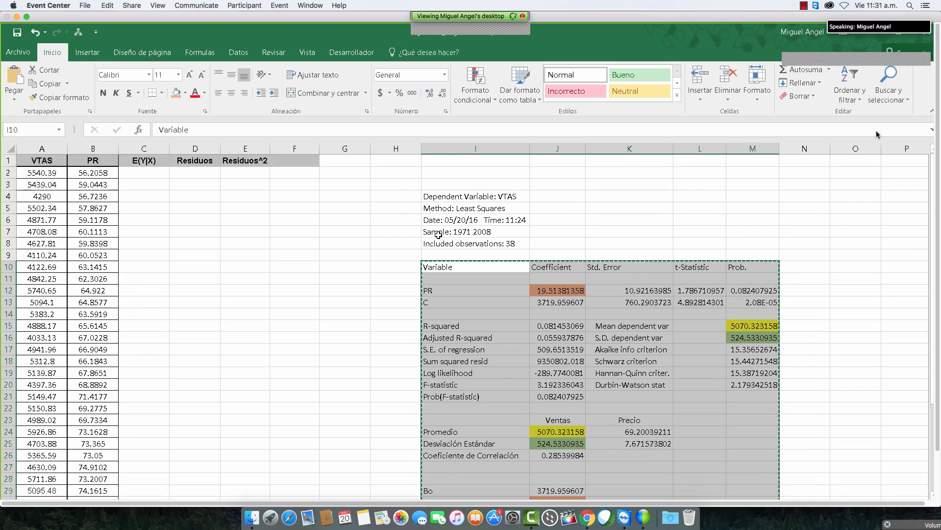
left_click(460, 257)
key("Return")
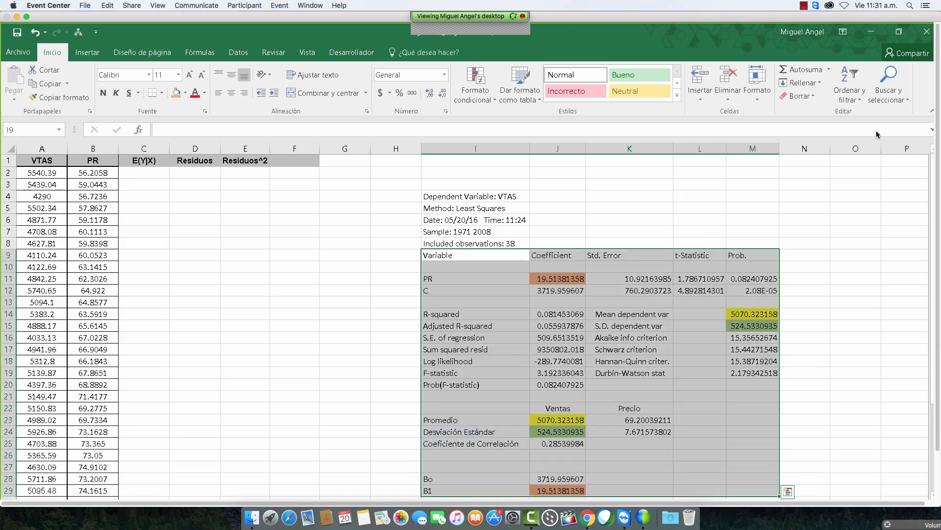
Clear the Sample, Date and Method lines in cells I5 to I7 of the regression output heading
left_click(460, 241)
left_click(460, 231)
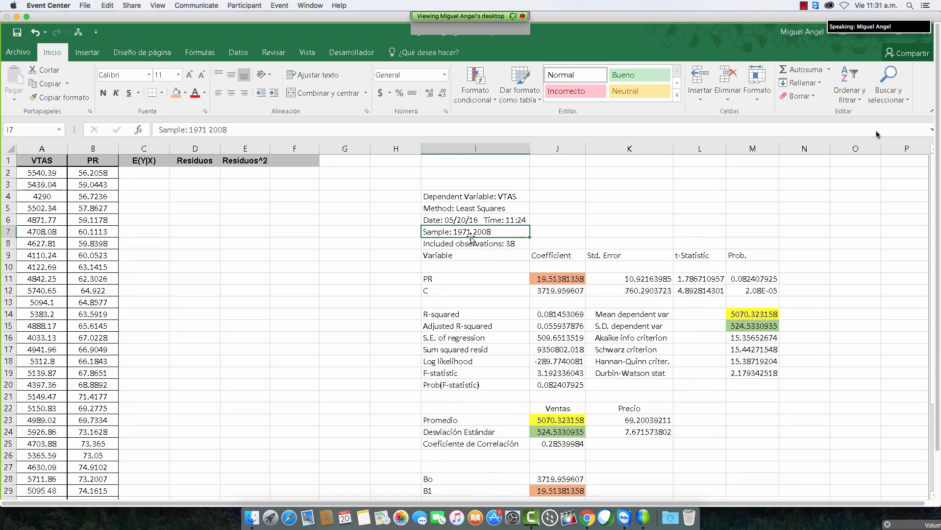
key("BackSpace")
left_click(454, 220)
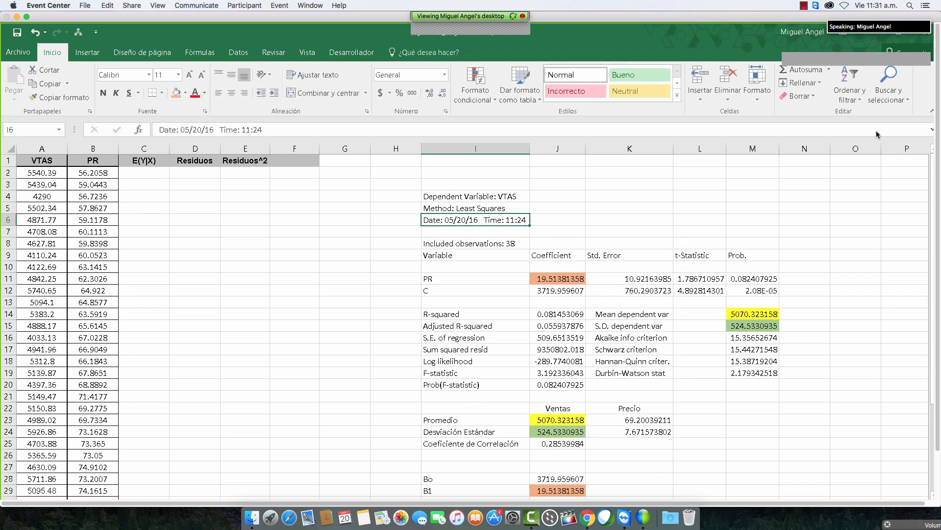
key("BackSpace")
left_click(450, 210)
key("BackSpace")
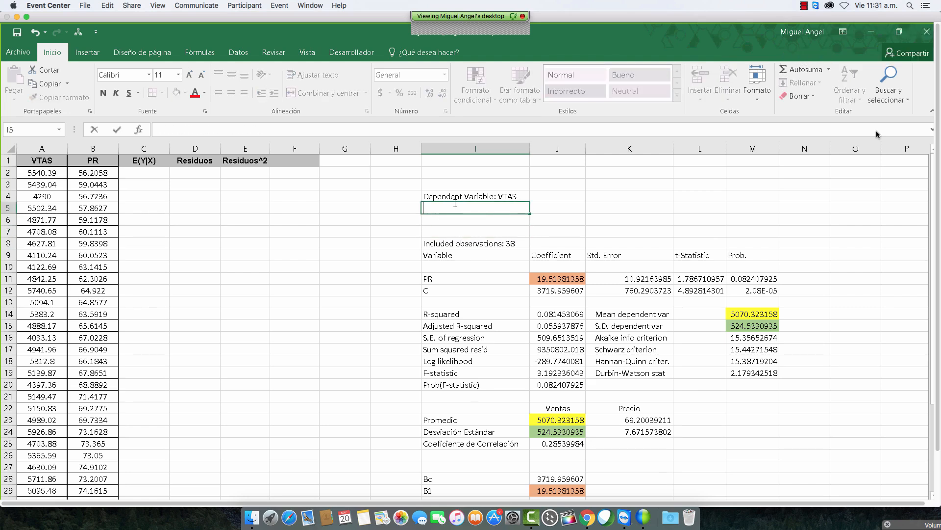
Bring the Dependent Variable and Included observations lines together and move them up to start at cell I2
left_click(451, 197)
left_click_drag(464, 202, 464, 243)
key("super+c")
left_click(452, 171)
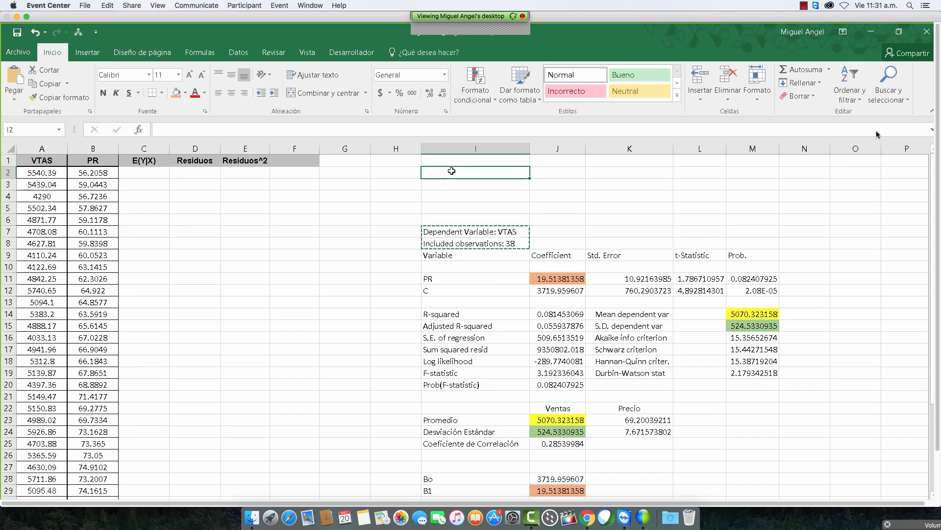
key("super+v")
Move the coefficient table and all statistics below it, I9:M29, up to start at cell I5
left_click_drag(725, 484, 728, 430)
scroll(728, 430, "up", 2)
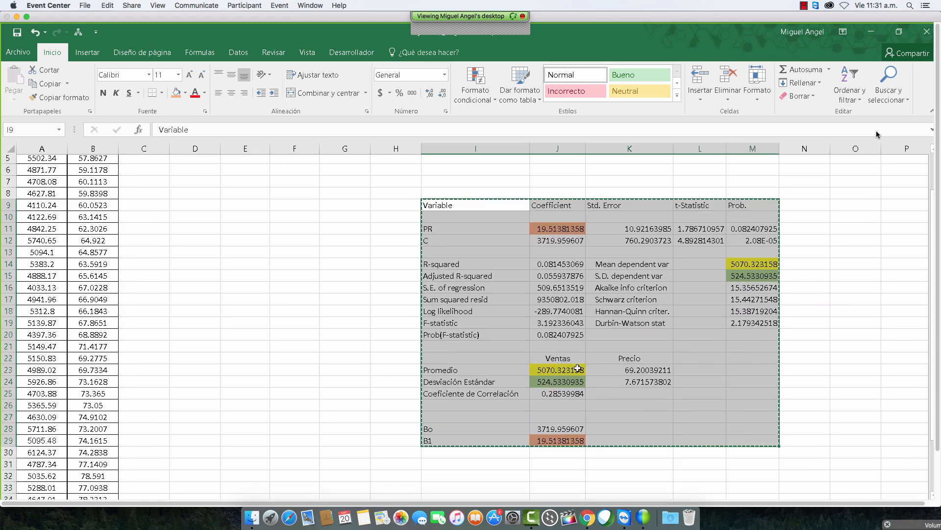
key("ctrl+c")
left_click(470, 206)
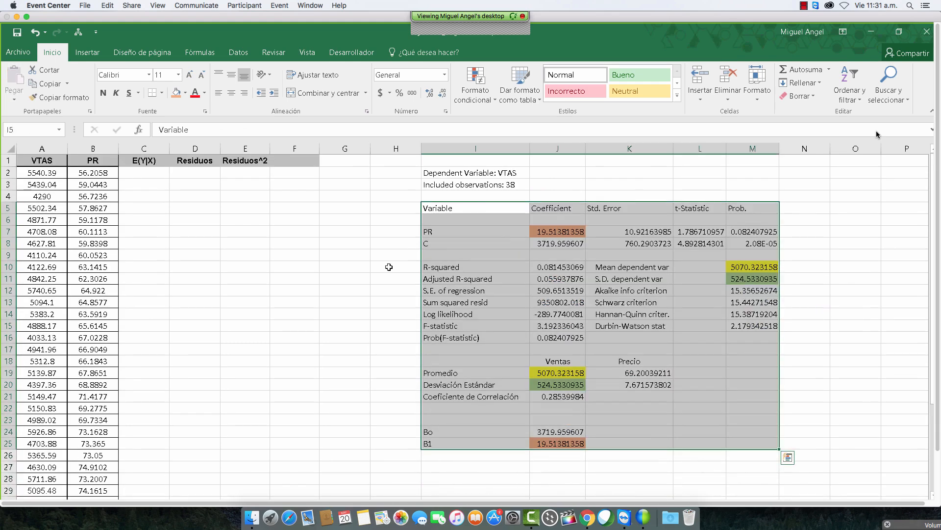
key("ctrl+v")
left_click(396, 267)
Calculate the first E(Y|X) value in C2 with +$J$8+$J$7*B2 and fill the formula down the column
left_click(149, 177)
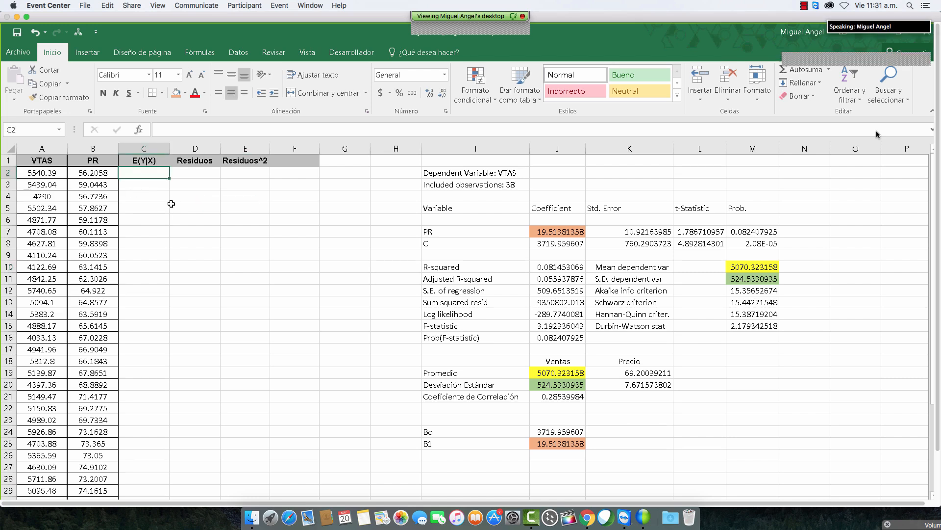
type("+")
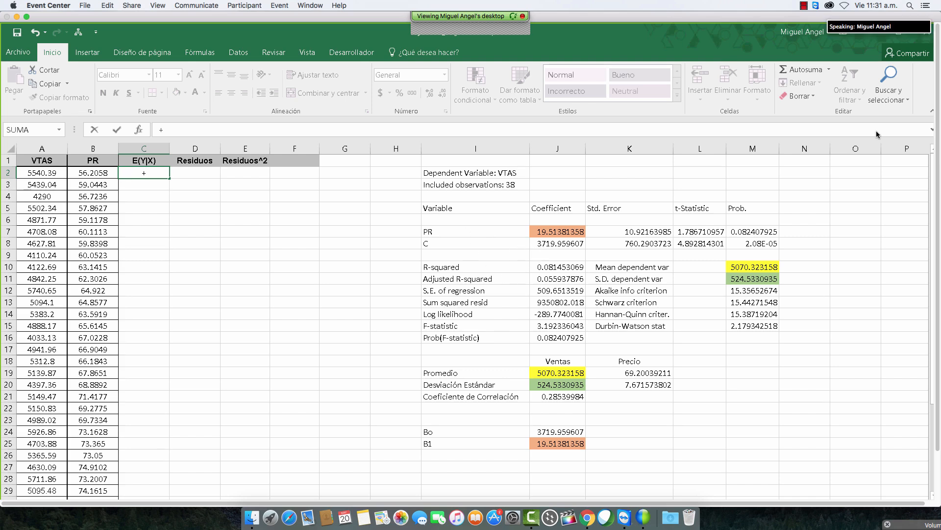
left_click(542, 247)
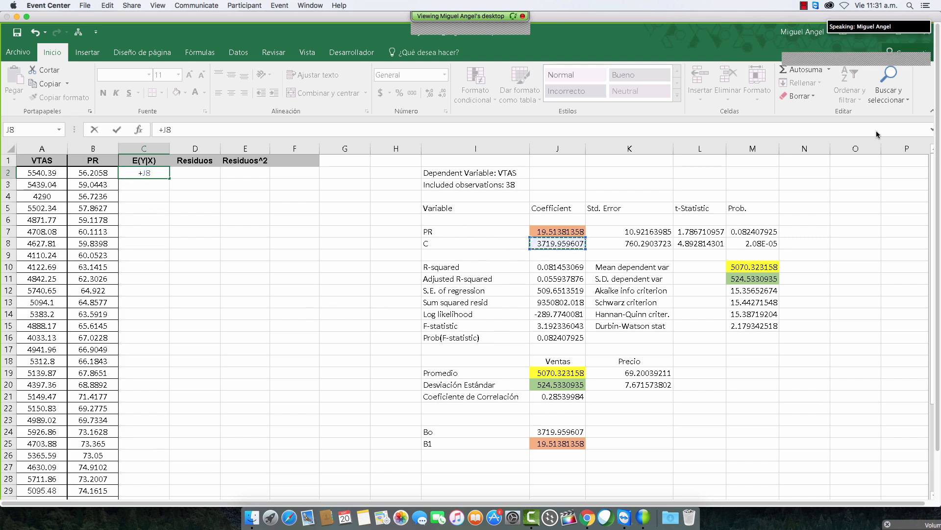
key("F4")
type("+")
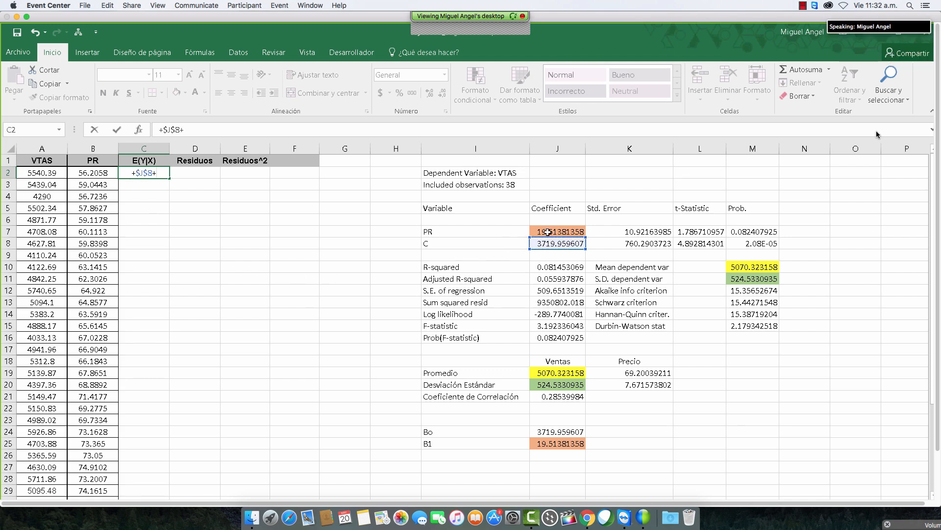
left_click(547, 233)
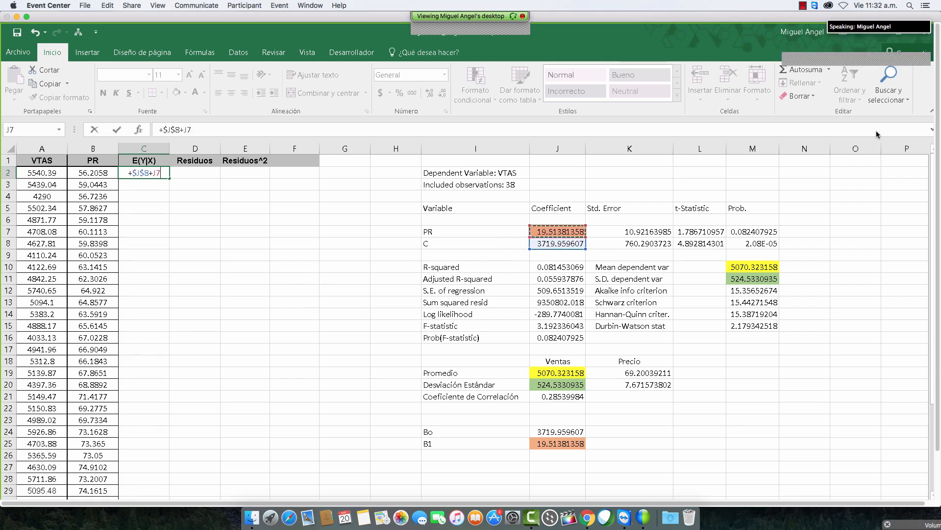
key("F4")
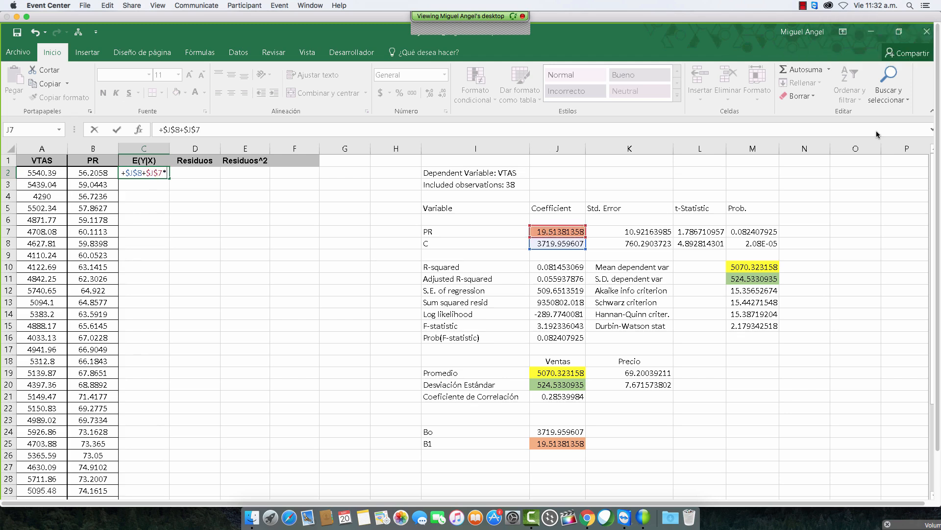
type("*B2")
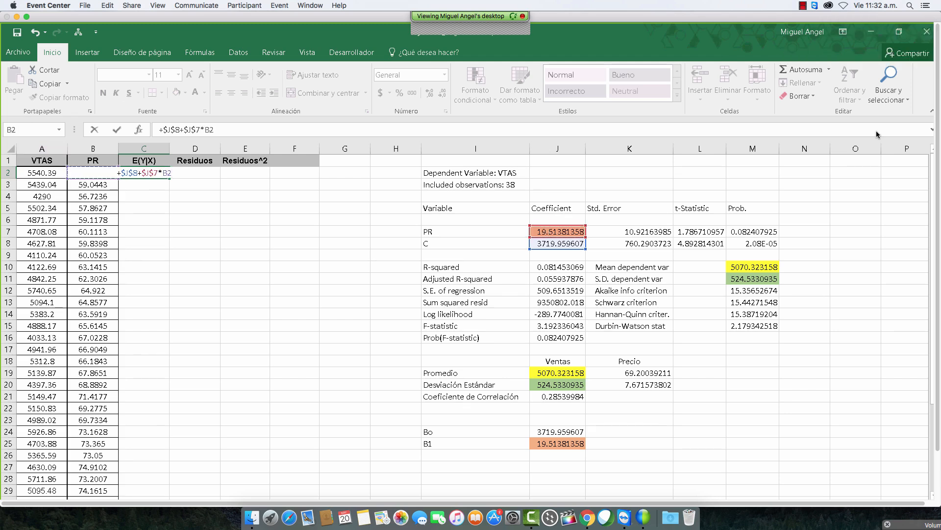
key("Return")
left_click(144, 172)
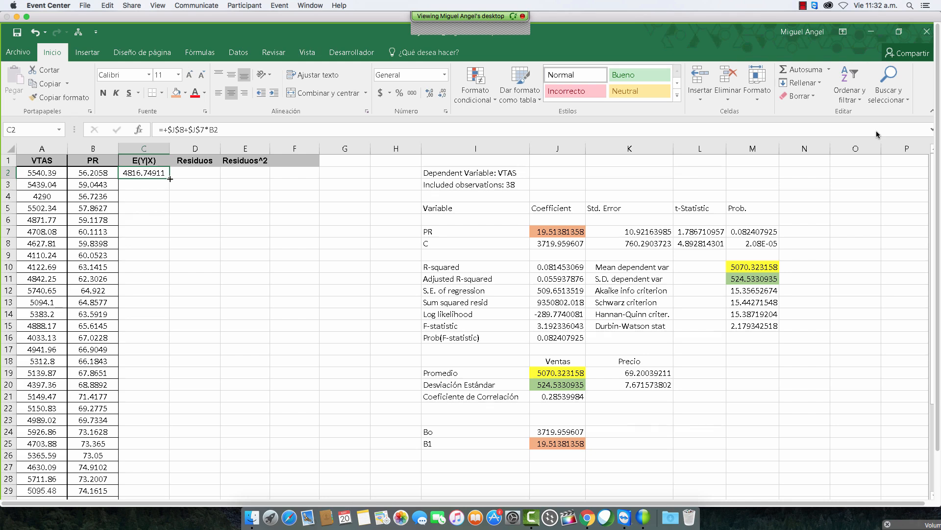
double_click(170, 179)
left_click(151, 185)
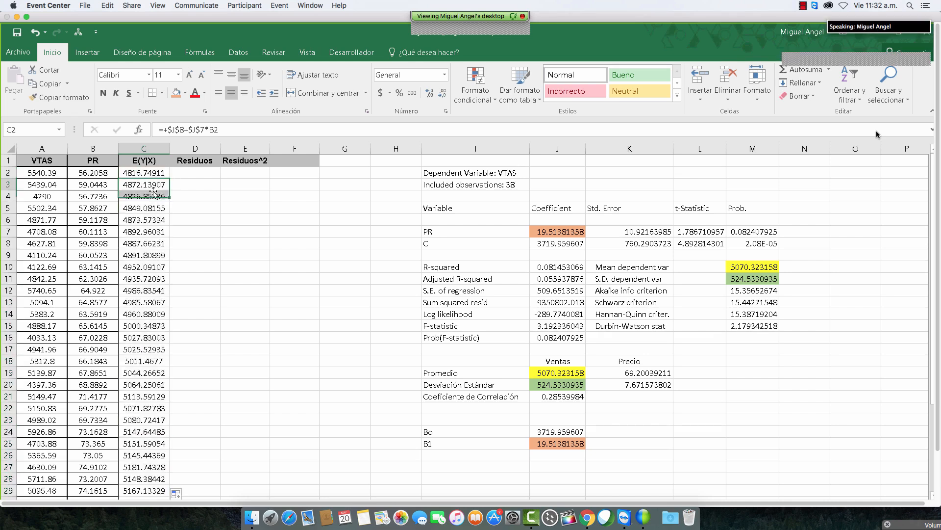
Rewrite the C2 formula as =$J$8+($J$7*B2) and fill it down the E(Y|X) column again
left_click(151, 174)
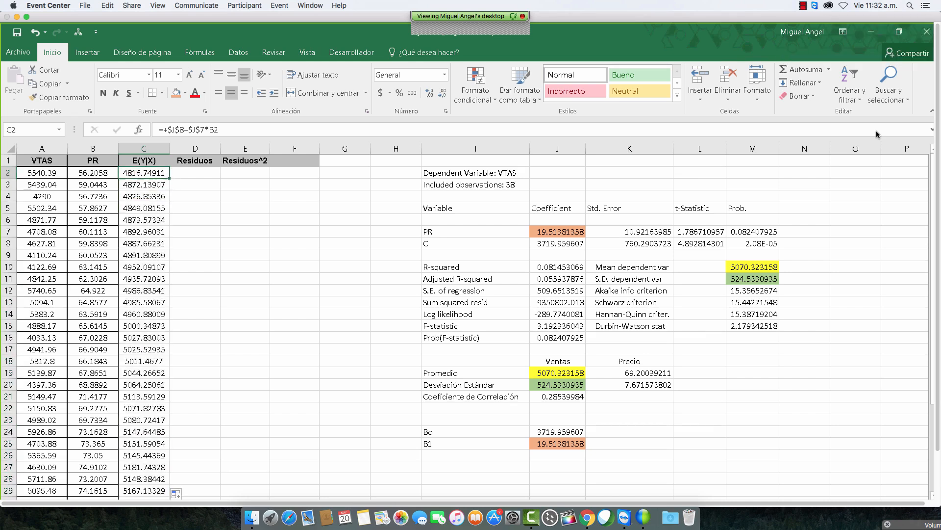
left_click(227, 130)
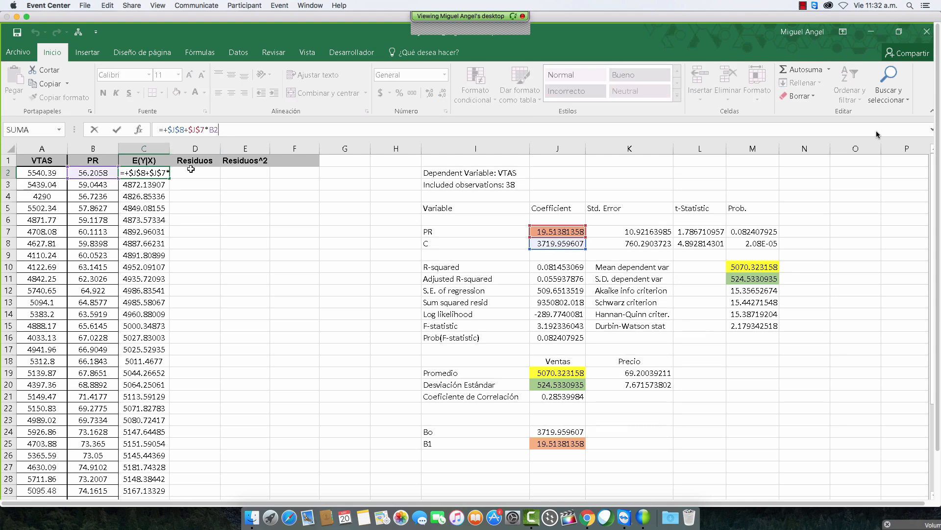
key("Escape")
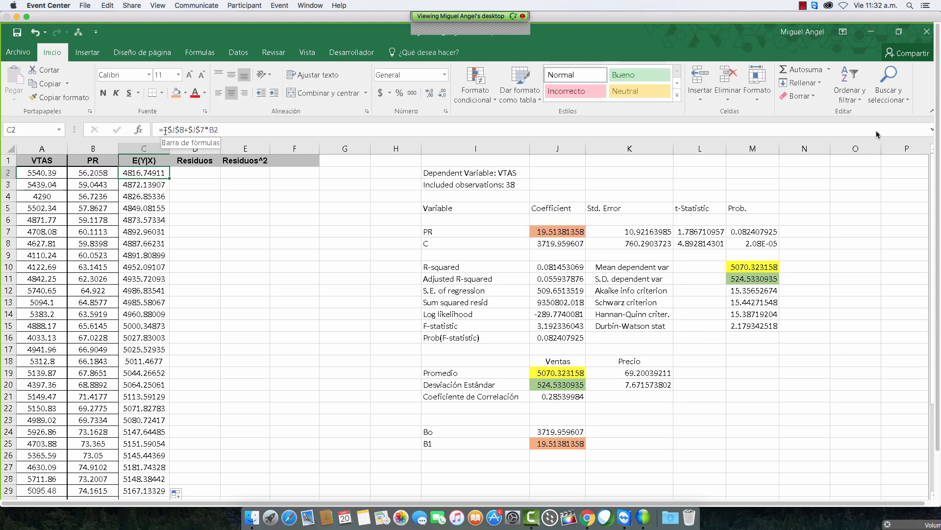
left_click(173, 131)
key("BackSpace")
left_click(185, 129)
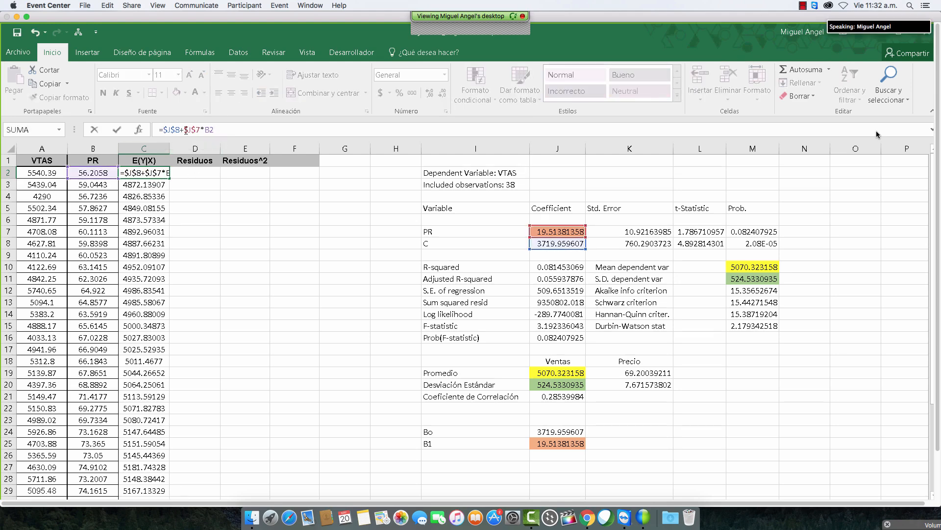
type("(")
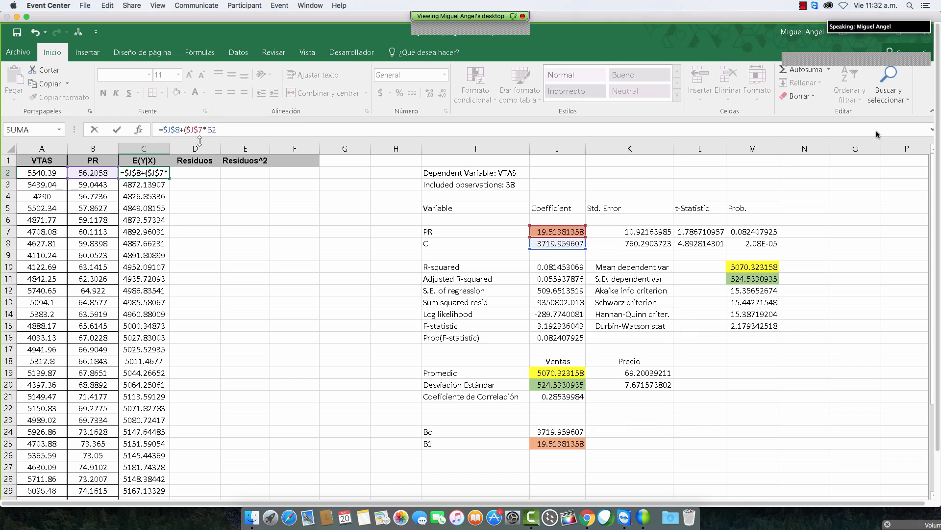
left_click(230, 130)
type(")")
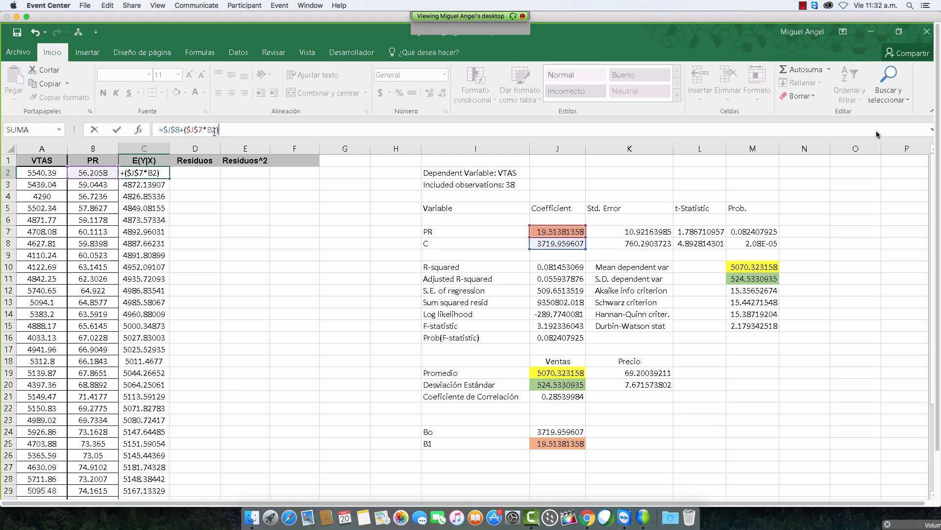
key("Return")
left_click(156, 173)
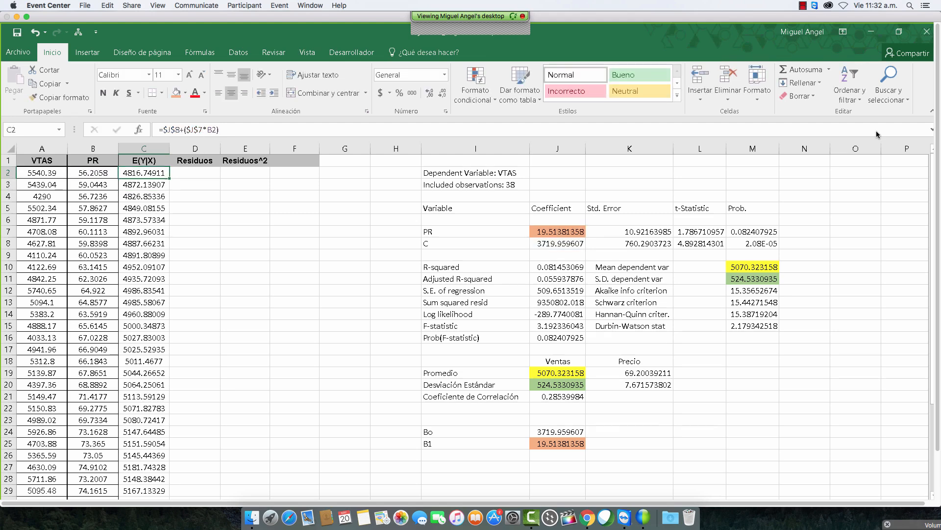
double_click(170, 178)
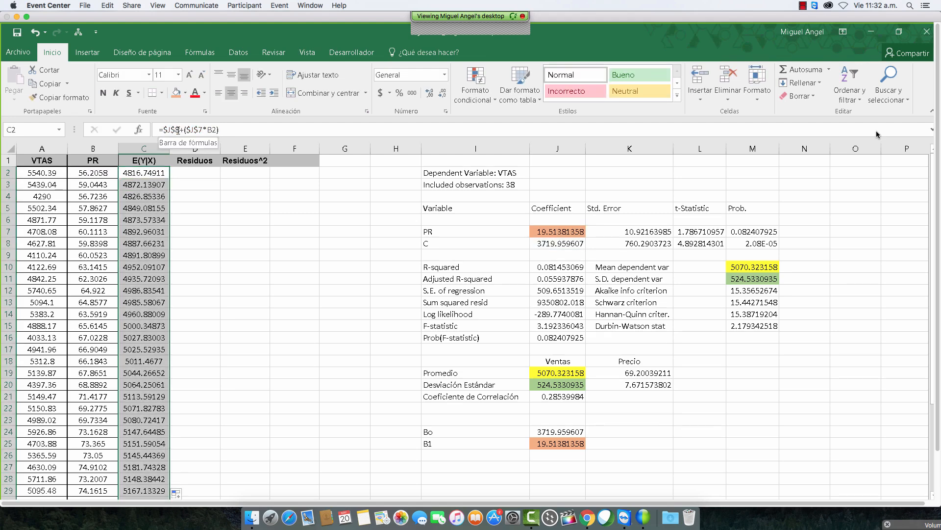
Calculate the first residual in D2 with +A2-C2 and fill the formula down the Residuos column
left_click(206, 174)
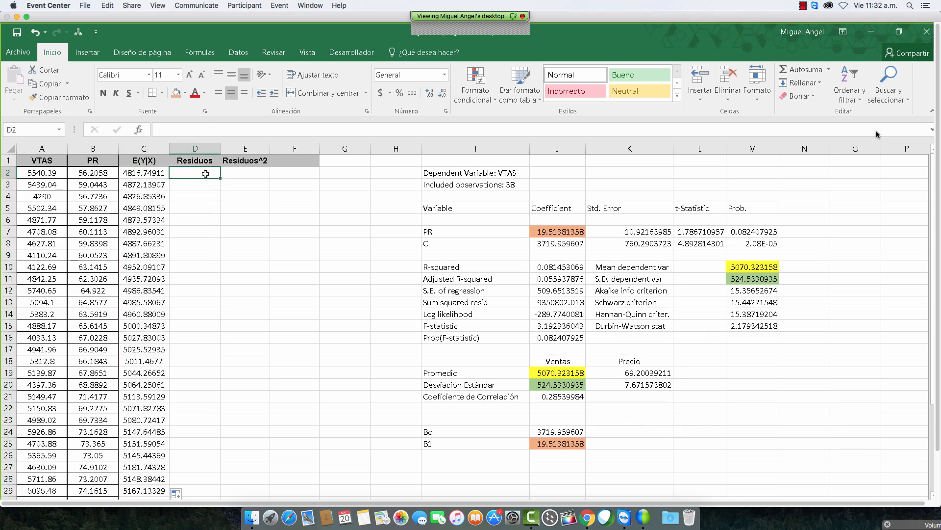
type("+")
key("Left")
key("Left")
key("Left")
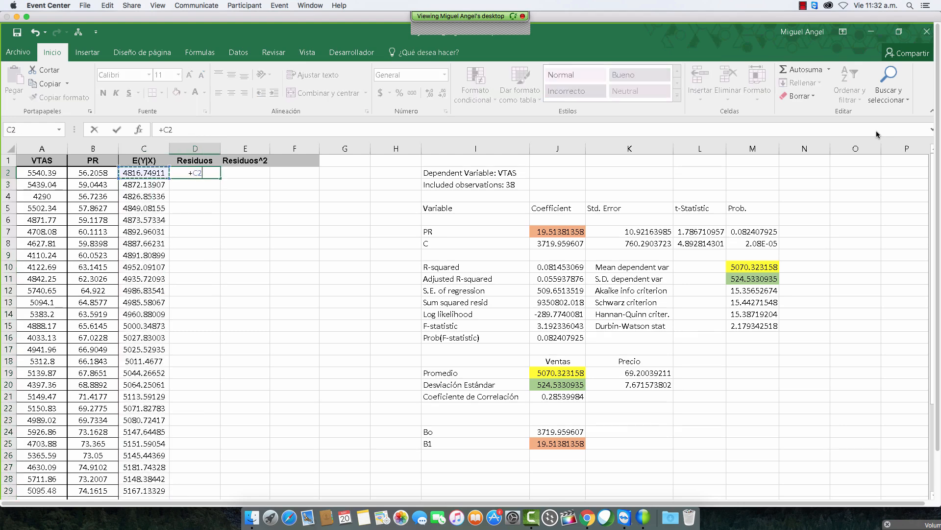
type("-")
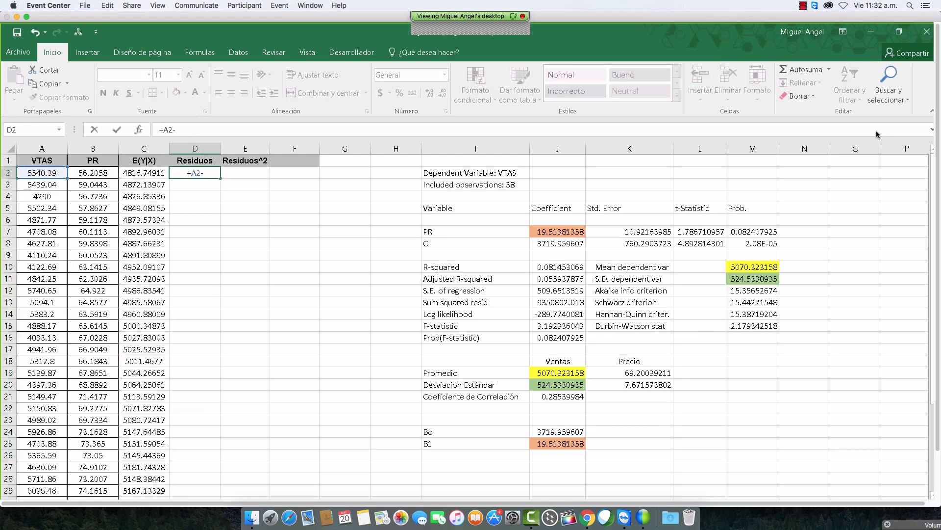
left_click(131, 175)
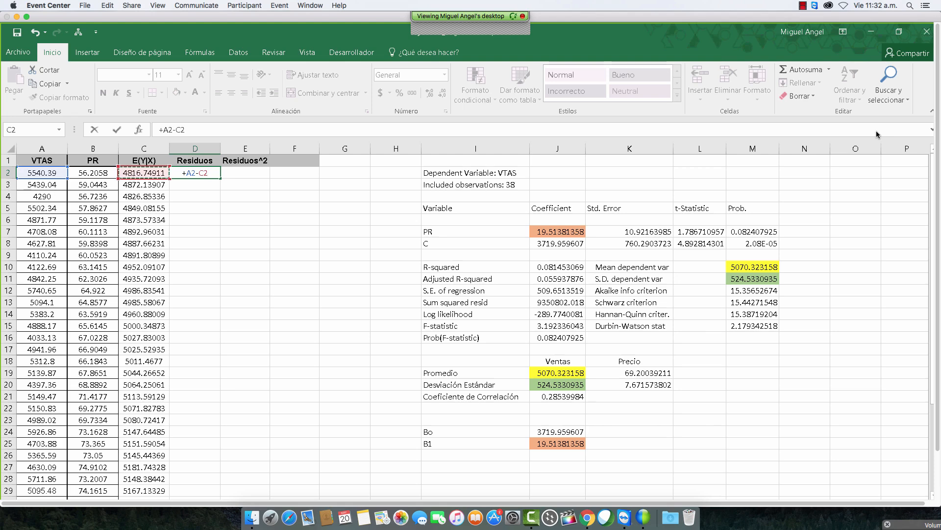
key("Return")
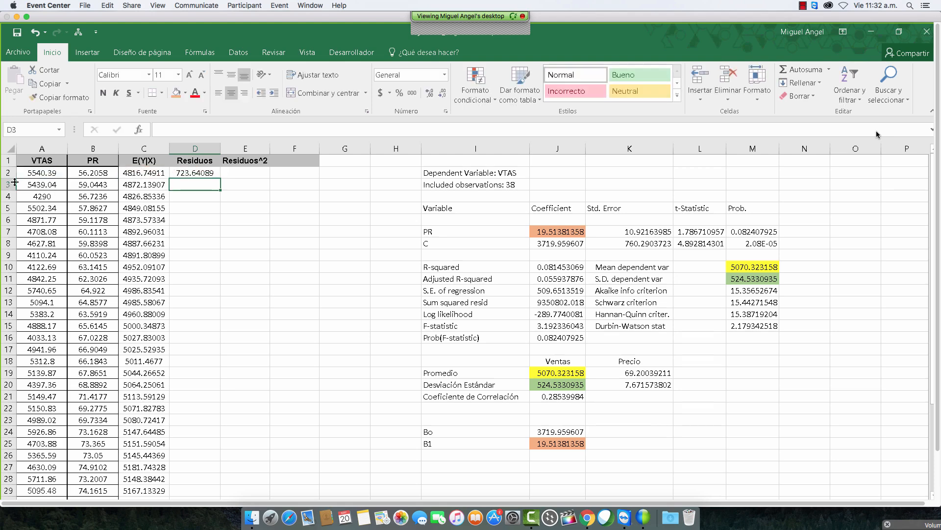
double_click(221, 178)
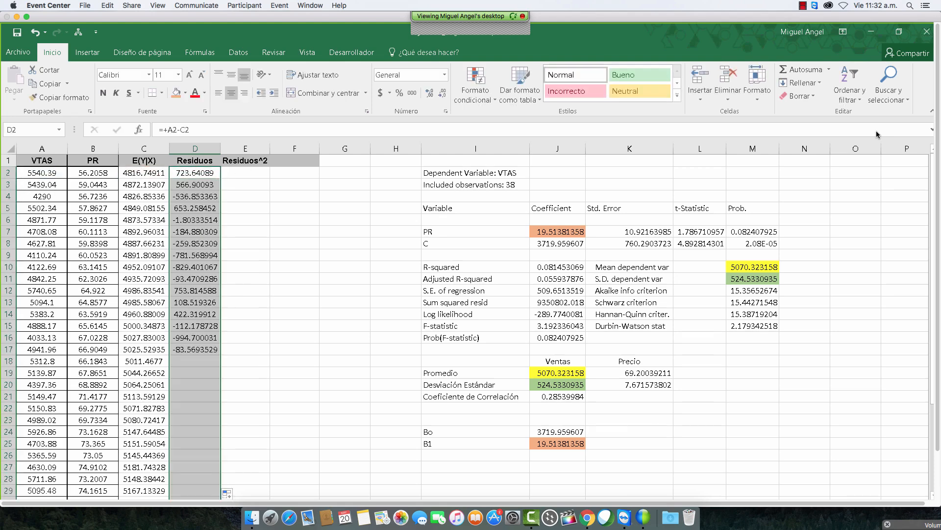
Calculate the first squared residual in E2 with +D2^2 and fill the formula down the Residuos^2 column
left_click(251, 172)
type("+")
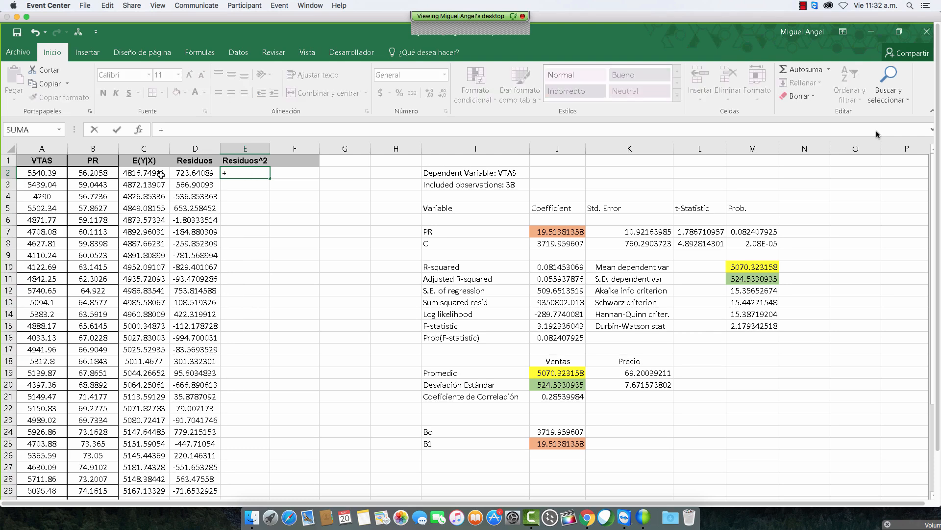
left_click(188, 174)
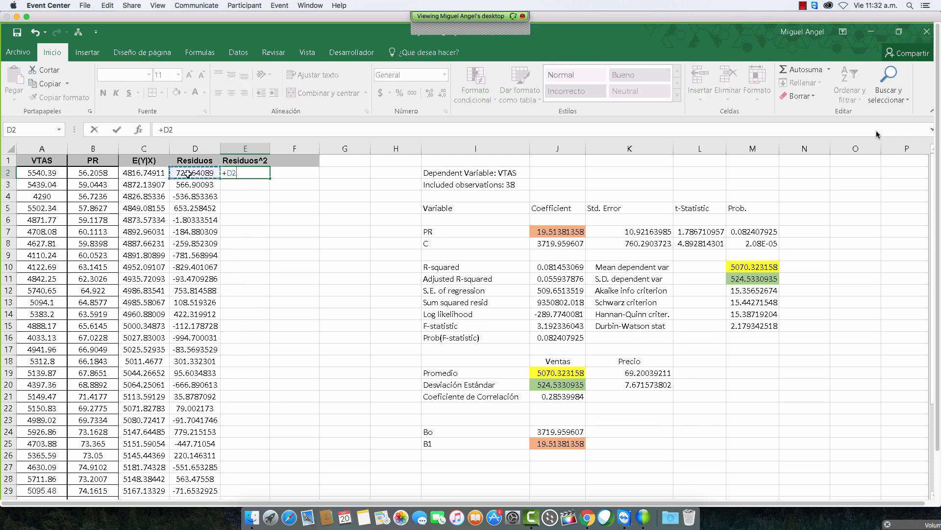
type("^2")
key("Return")
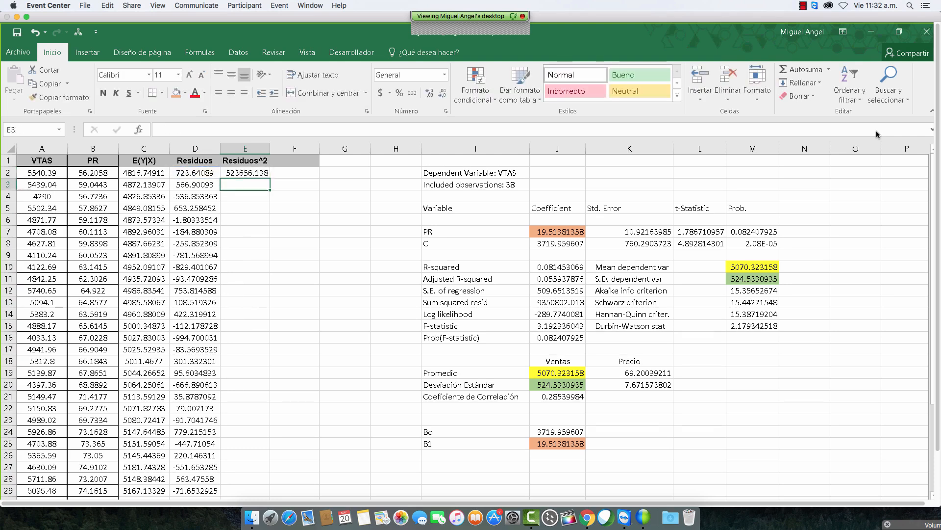
key("Up")
key("Up")
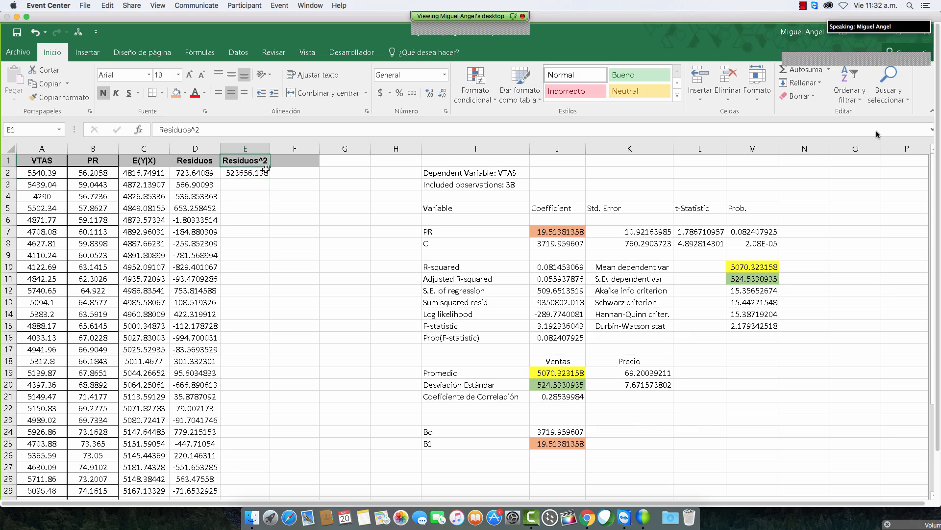
left_click(266, 170)
double_click(270, 179)
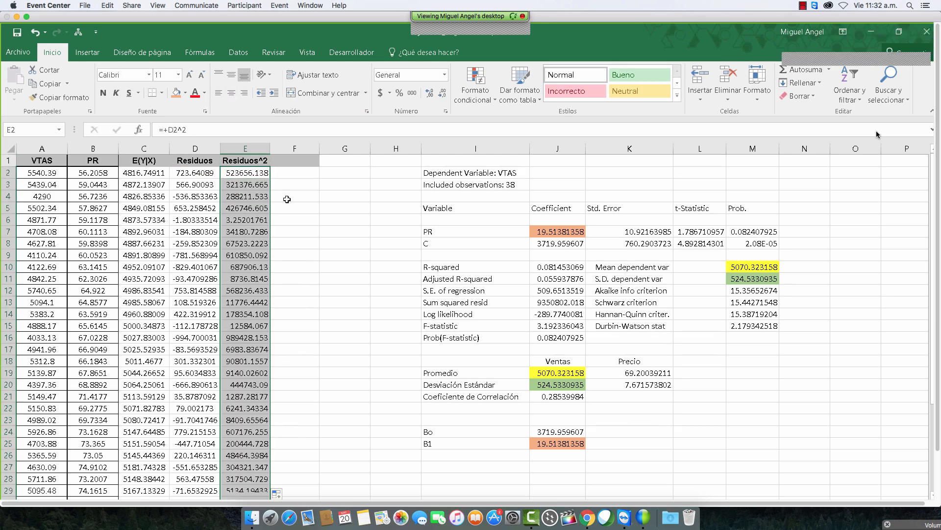
left_click(470, 455)
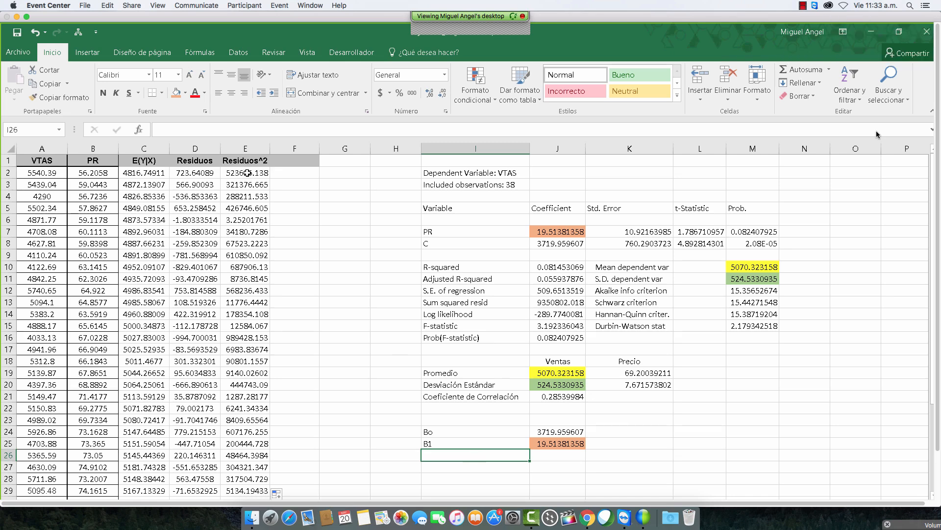
left_click_drag(562, 267, 565, 336)
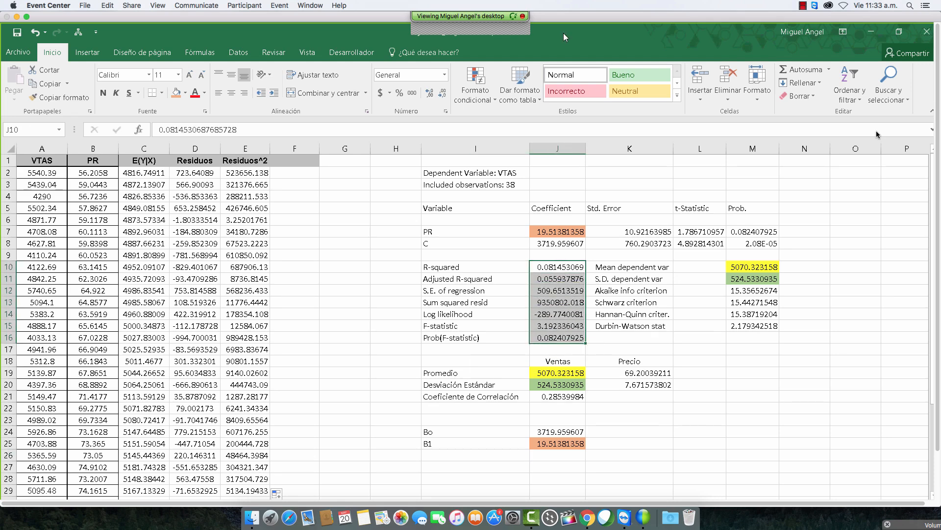
left_click(595, 44)
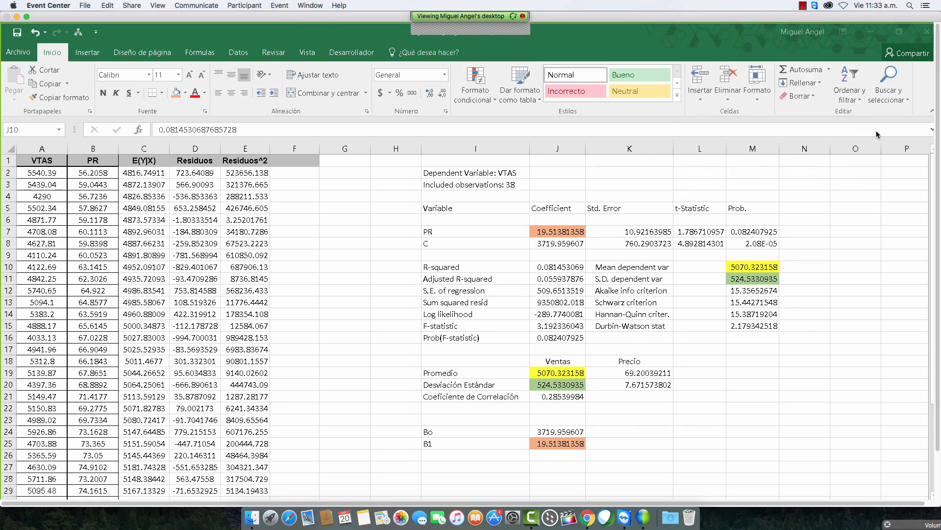
left_click(482, 456)
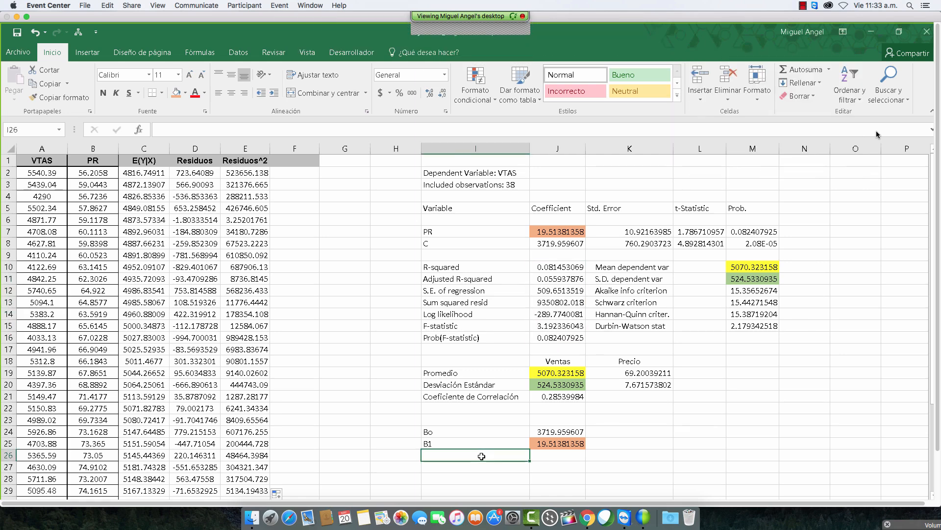
Sum the squared residuals E2:E39 in cell J26 with the SUMA function
left_click(557, 455)
type("+suma")
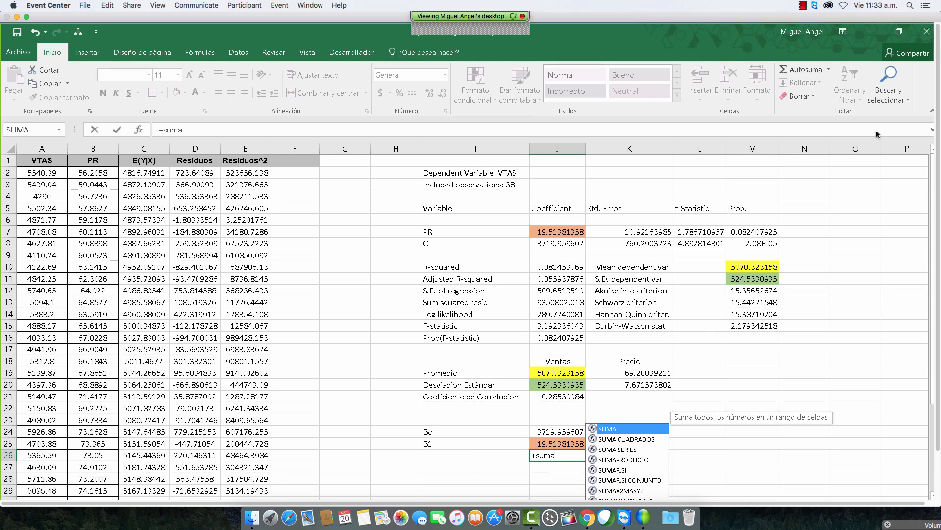
type("/")
key("BackSpace")
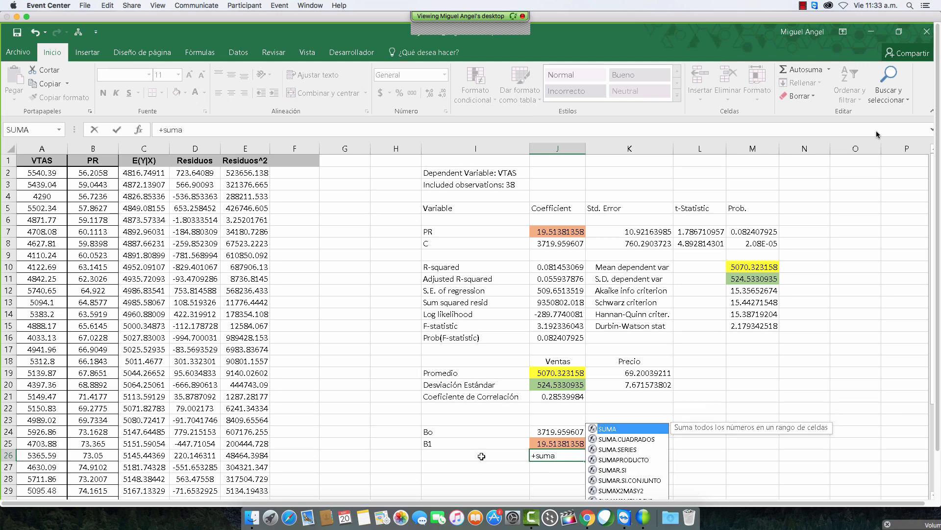
type("(")
key("Left")
key("Left")
key("Left")
key("Left")
key("Left")
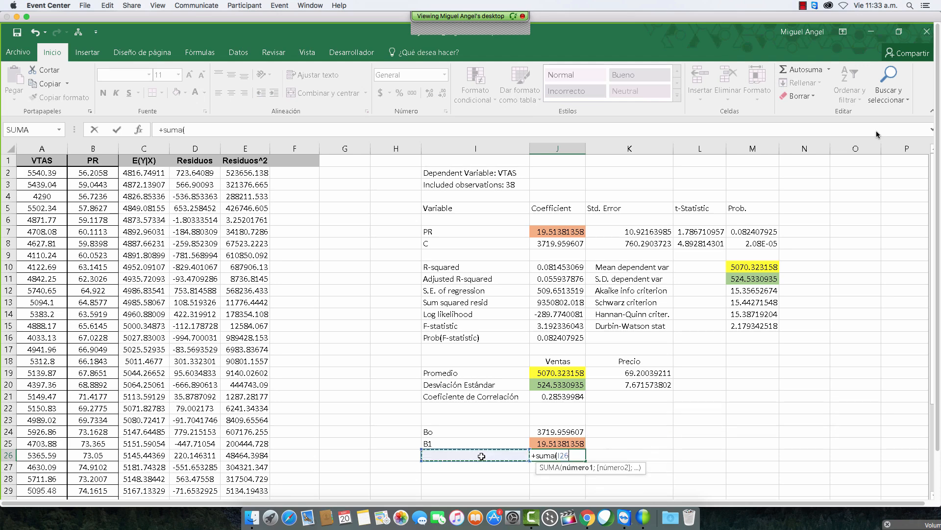
key("ctrl+Up")
key("ctrl+shift+Down")
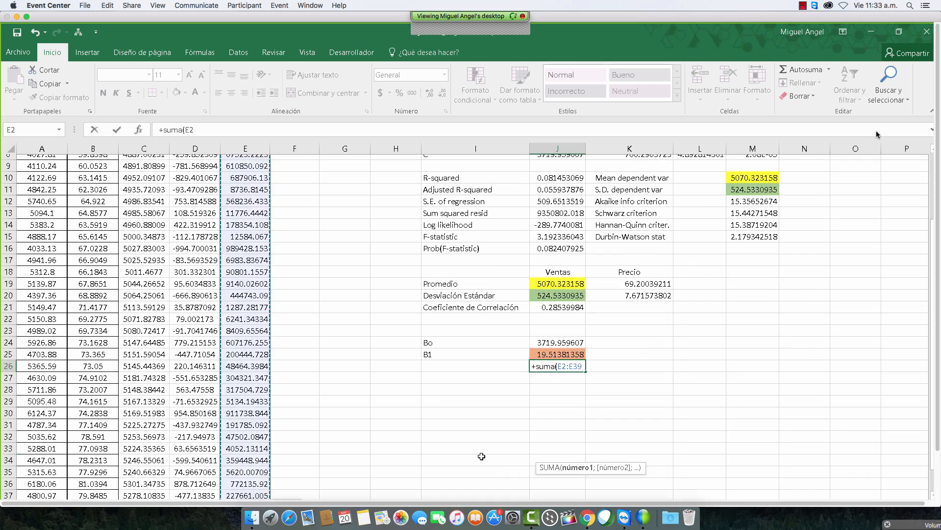
key("shift+Return")
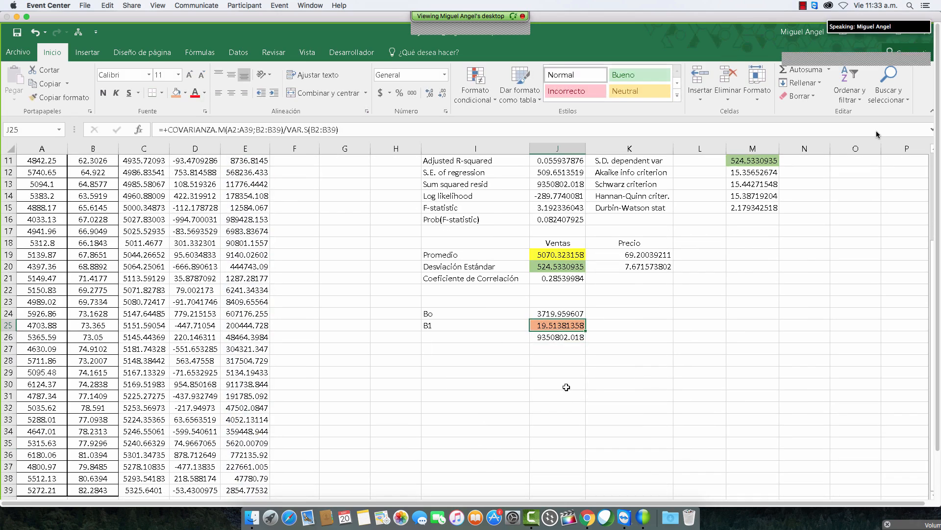
Compare the J26 sum with the Sum squared resid value and label it SCE in I26
left_click(563, 337)
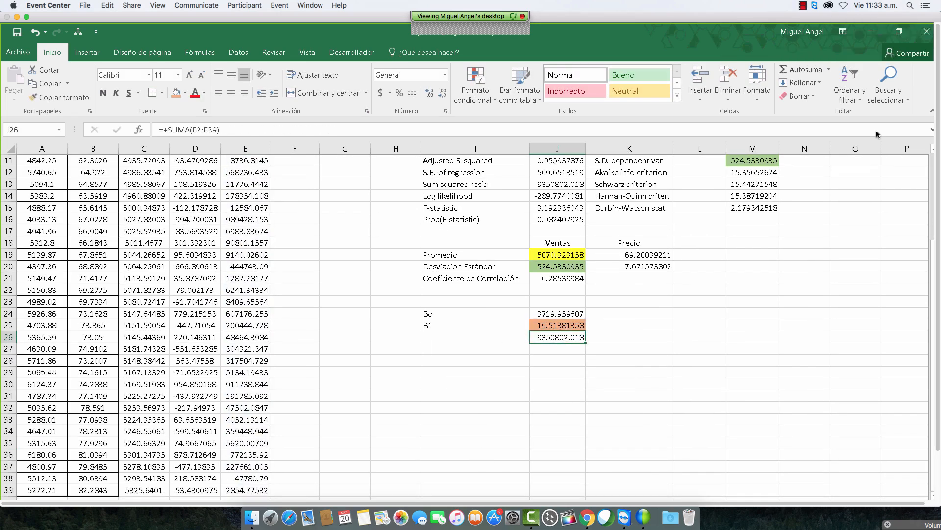
left_click(554, 187)
left_click(571, 338)
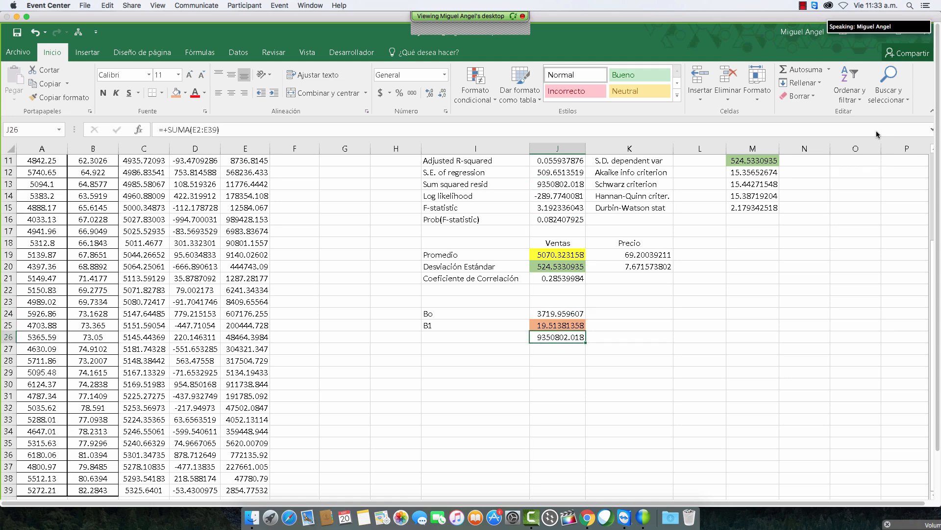
left_click(545, 187)
left_click(492, 336)
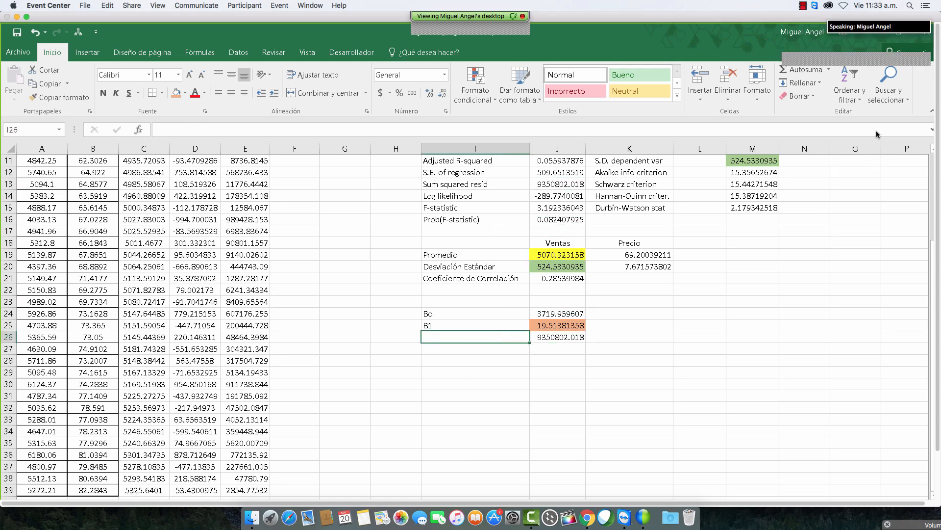
scroll(462, 376, "up", 3)
type("SC")
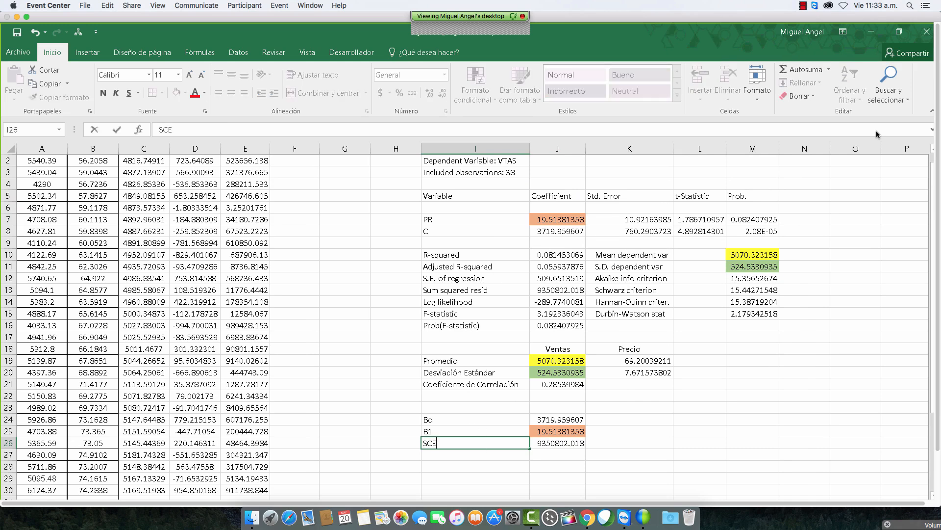
type("E")
key("Return")
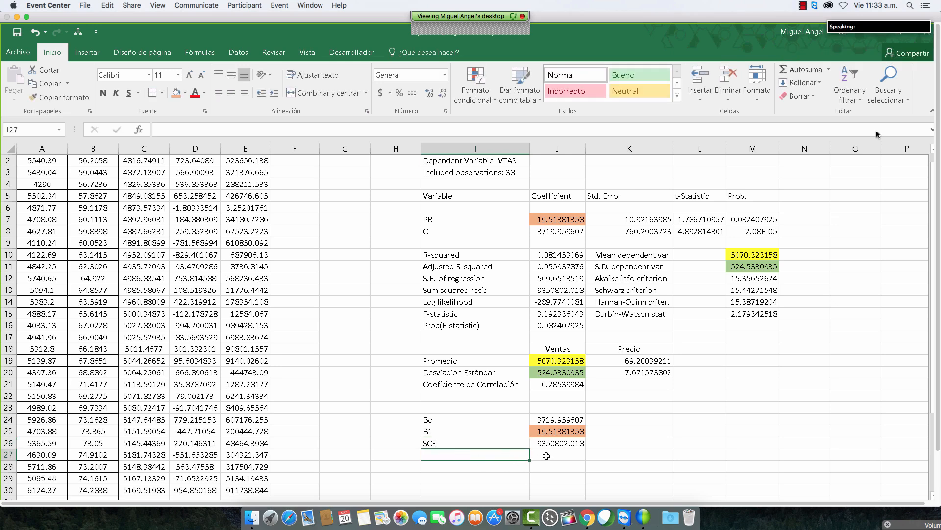
Calculate the error variance in J27 with the formula +J26/(38-2)
left_click(549, 456)
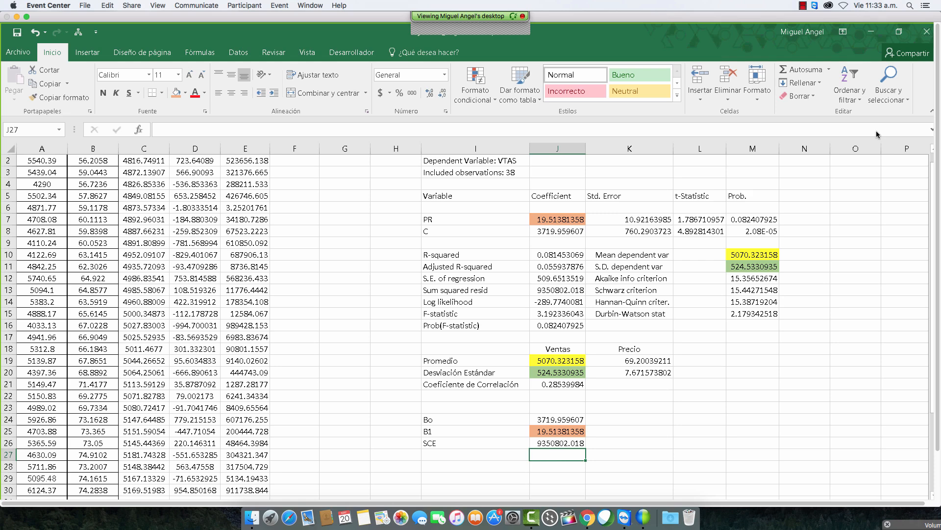
left_click(554, 443)
double_click(554, 456)
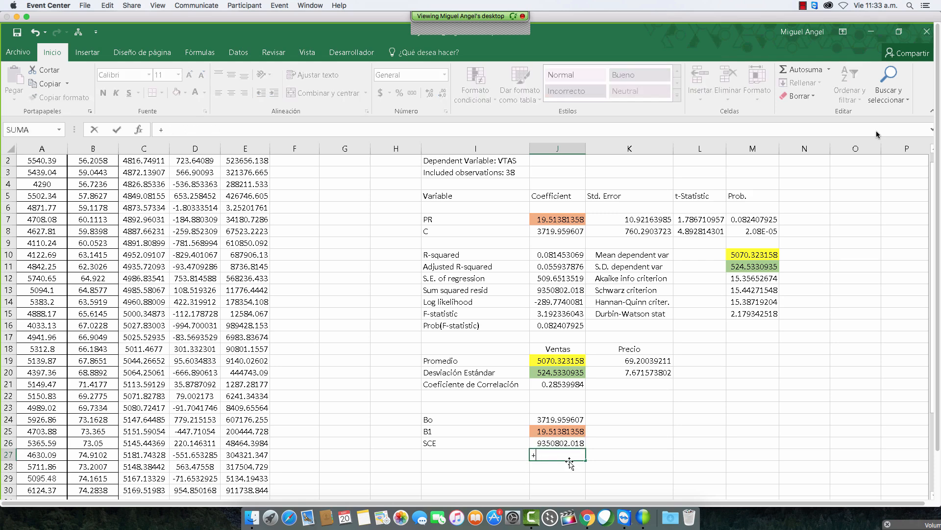
type("+")
key("Up")
type("/")
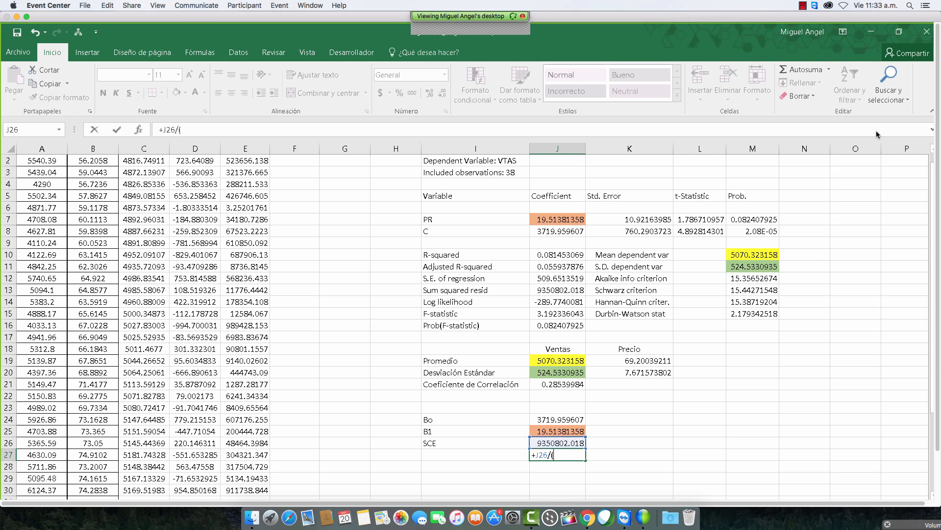
type("(")
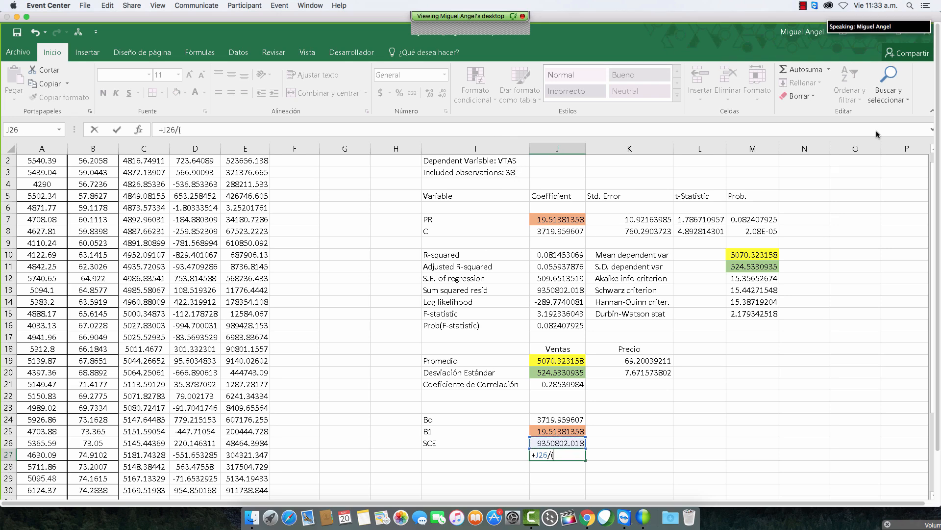
type("38-")
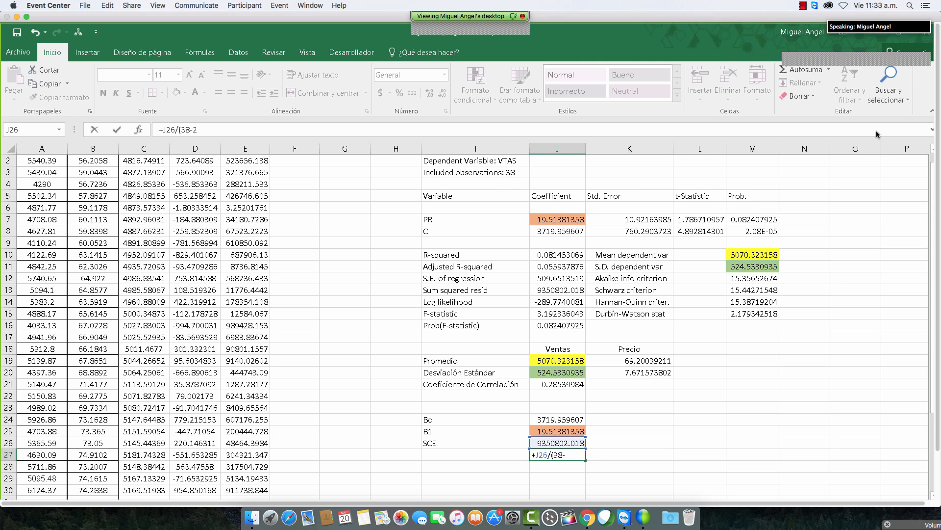
type("2)")
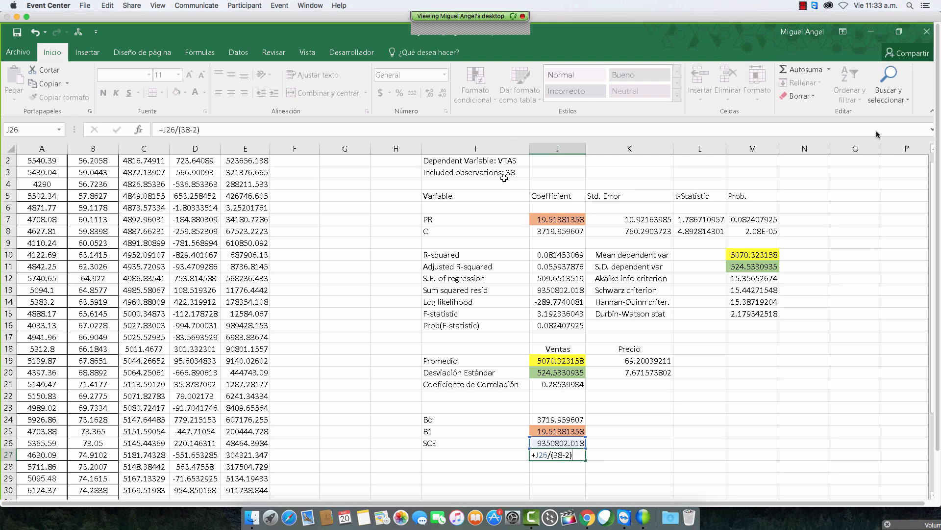
key("Return")
Label the J27 result as "Varianza del Error" in cell I27
key("Up")
key("Left")
type("v")
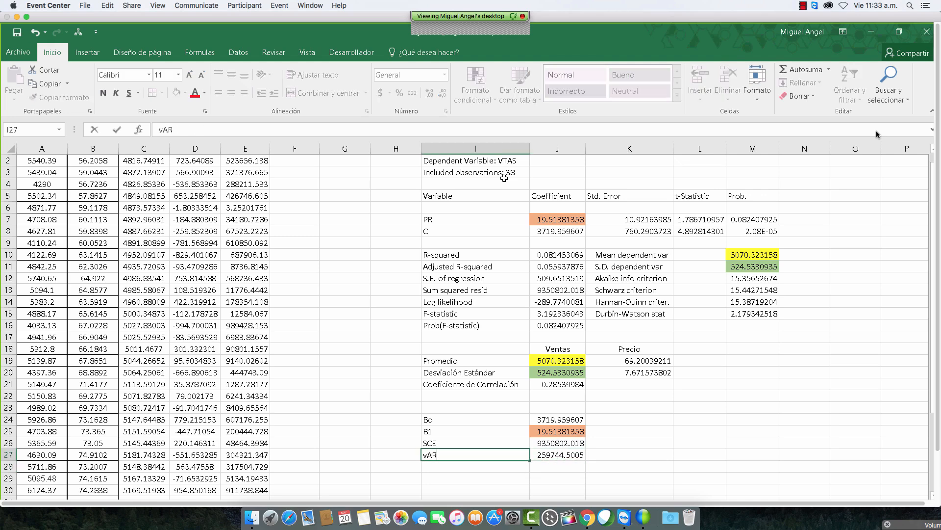
key("BackSpace")
key("BackSpace")
key("BackSpace")
type("Varianza del Error")
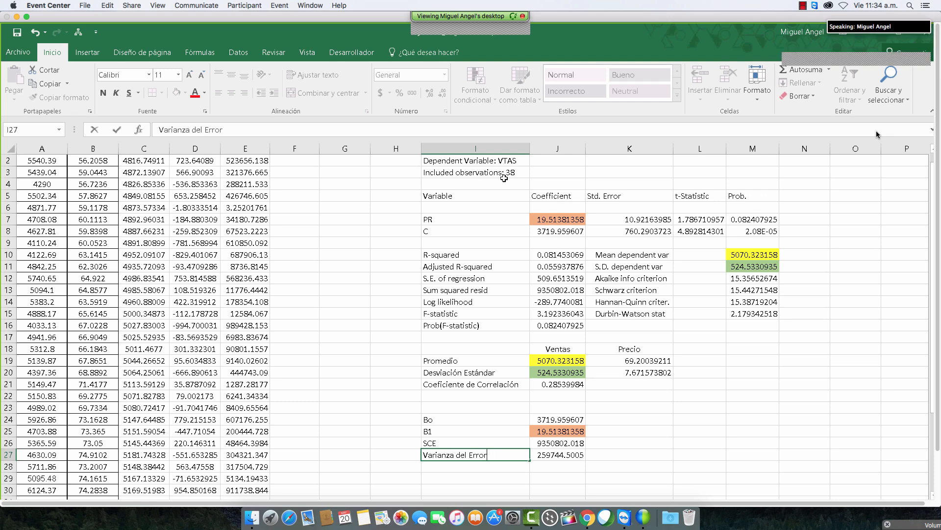
key("Return")
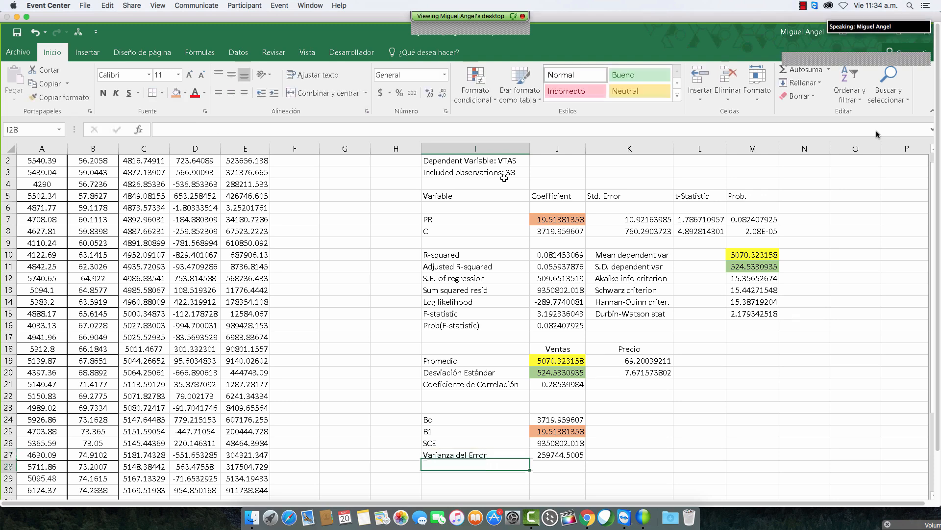
Calculate the square root of the error variance in J28 with +raiz(J27)
key("Right")
type("+raiz")
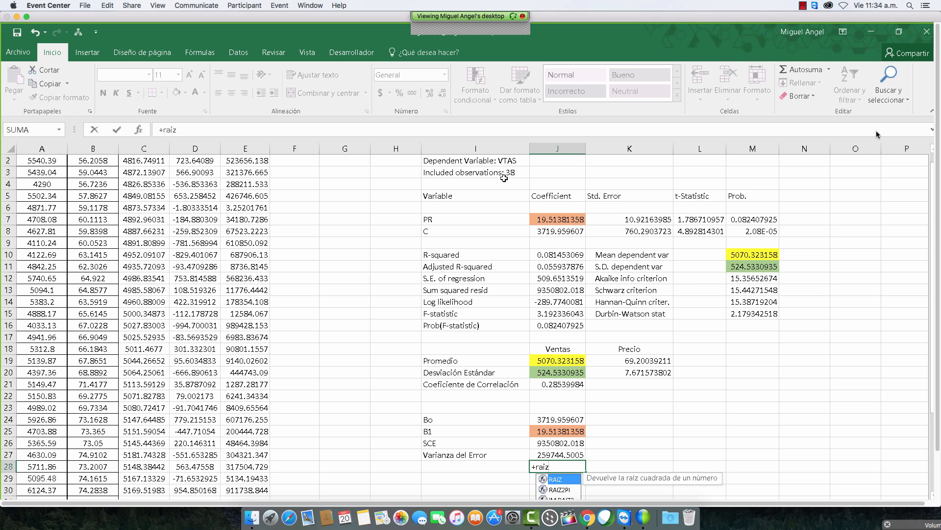
type("(")
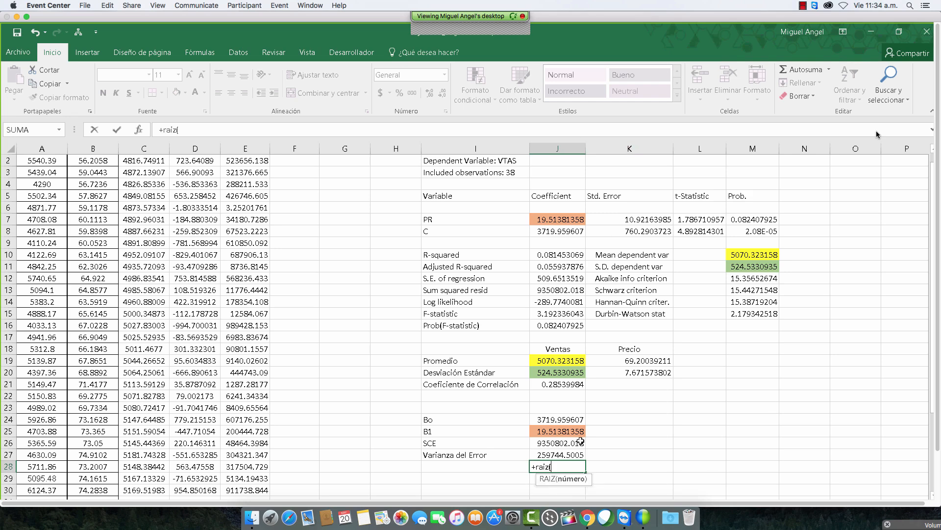
left_click(564, 455)
key("Return")
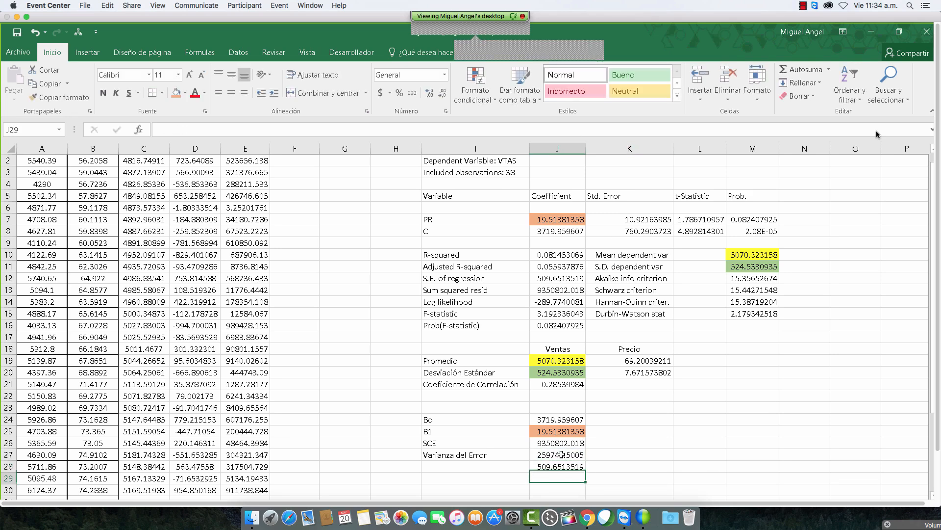
Format the matching S.E. of regression value in J12 and the square root in J28 as bold and underlined
left_click(570, 467)
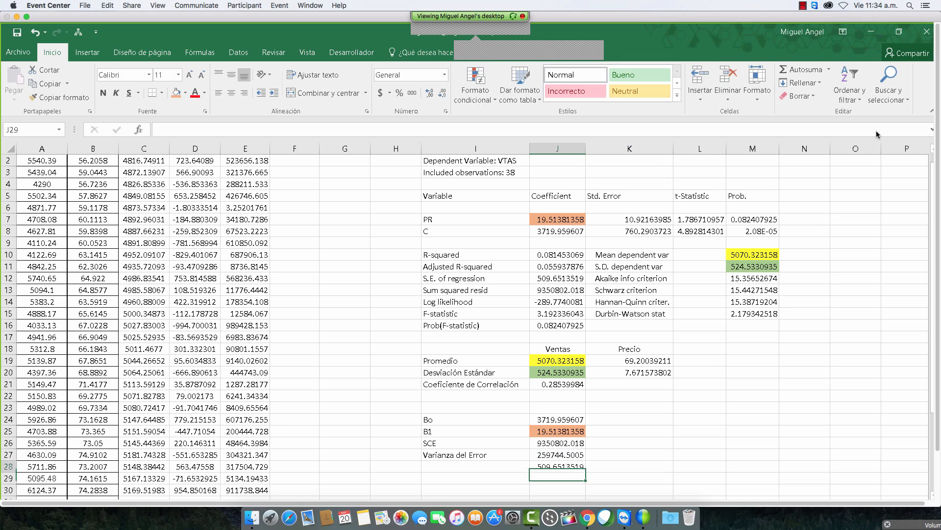
left_click(564, 277)
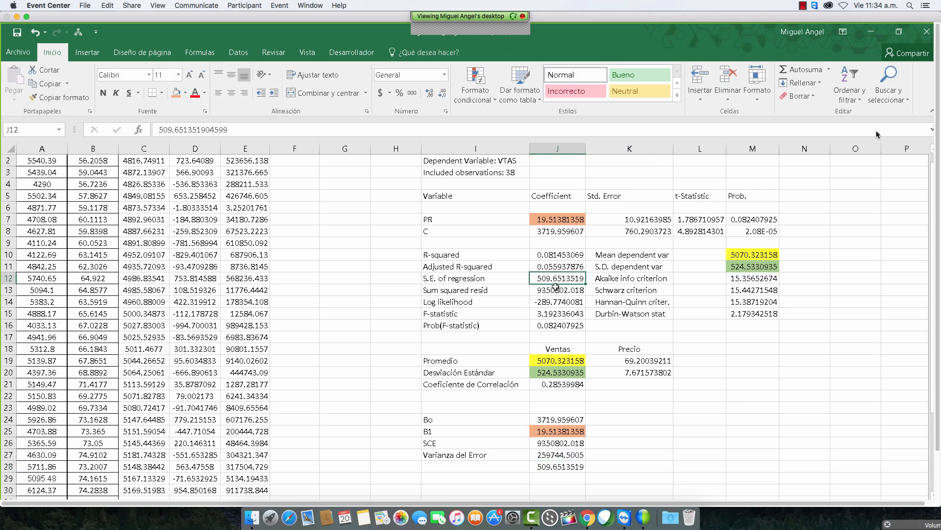
left_click(561, 466)
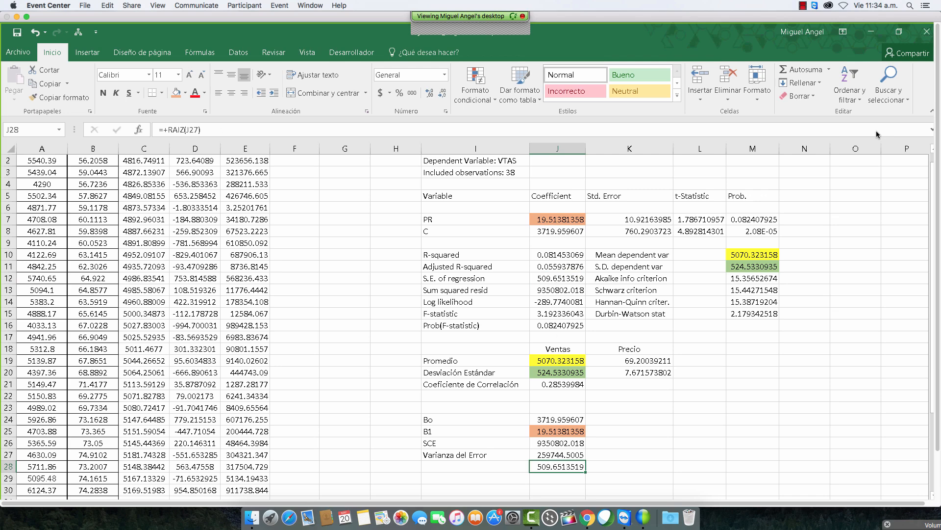
left_click(561, 278, "ctrl")
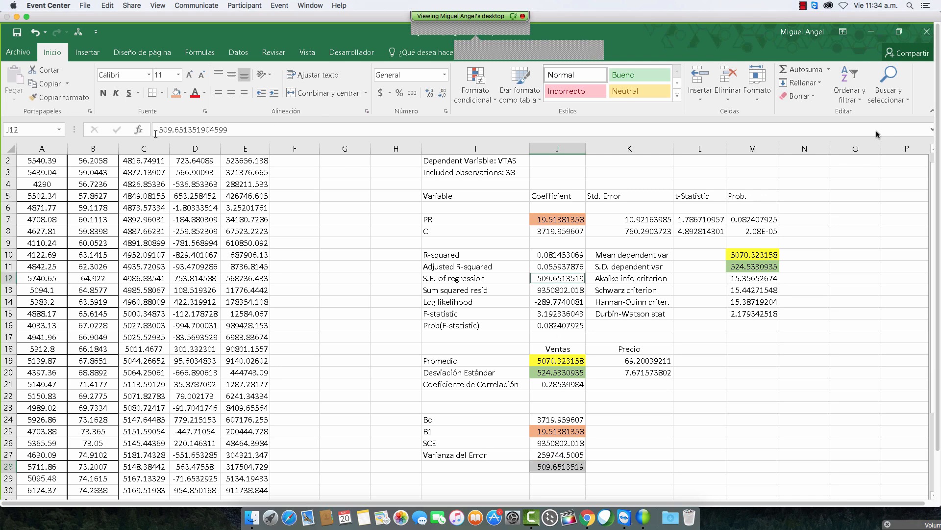
left_click(103, 93)
left_click(129, 92)
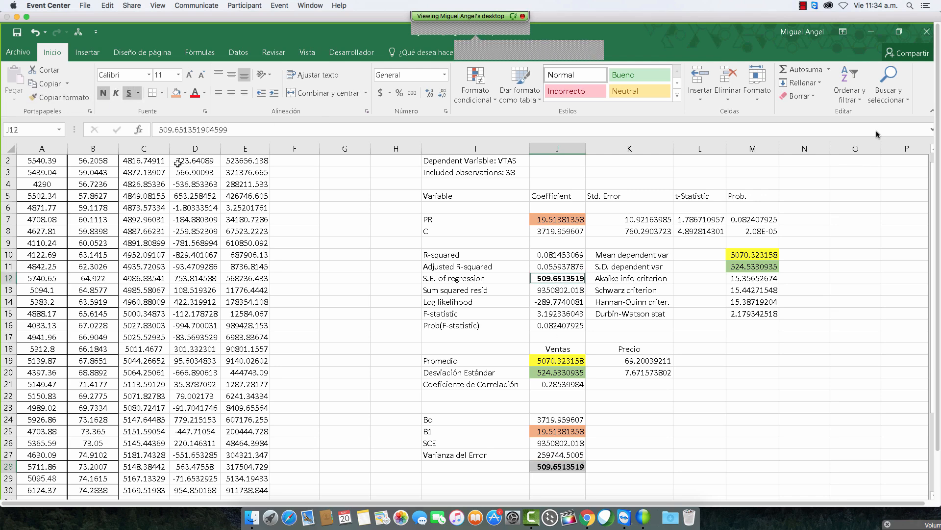
Label the J28 result as "Error T" in cell I28
left_click(488, 466)
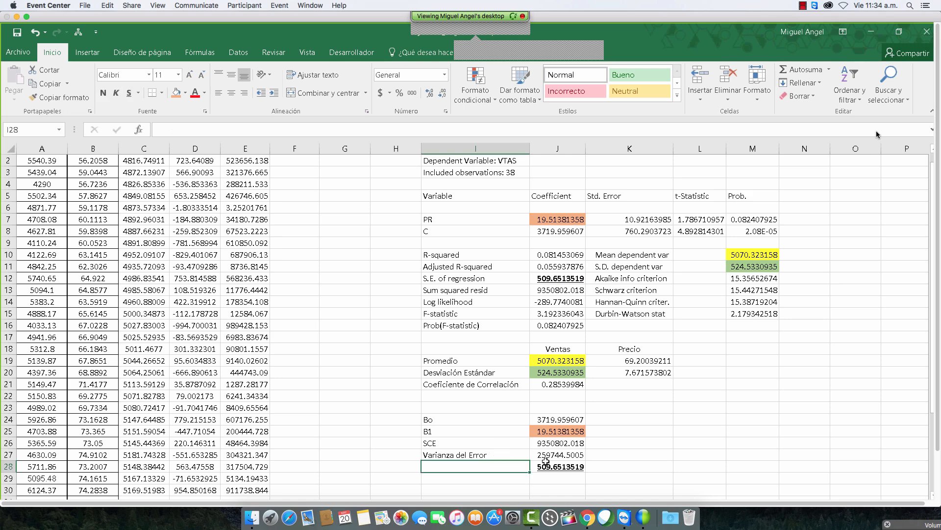
type("Error T")
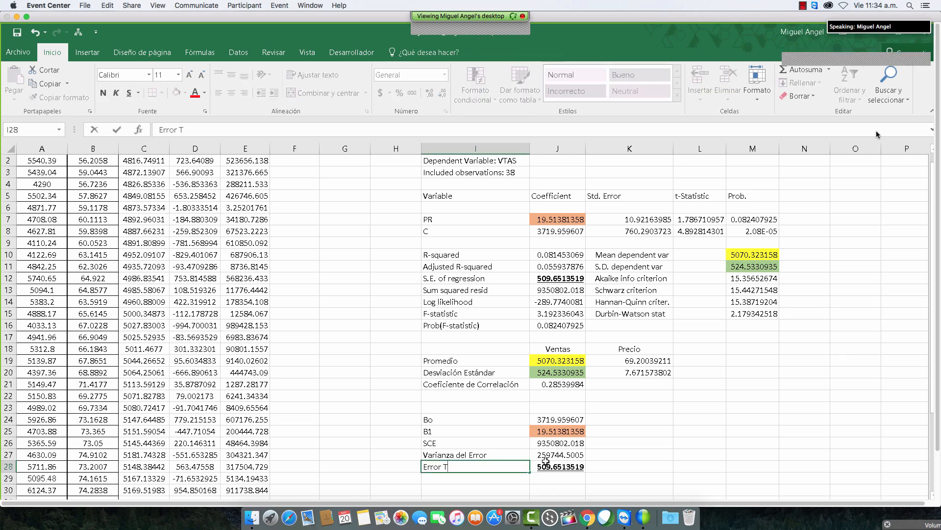
key("Return")
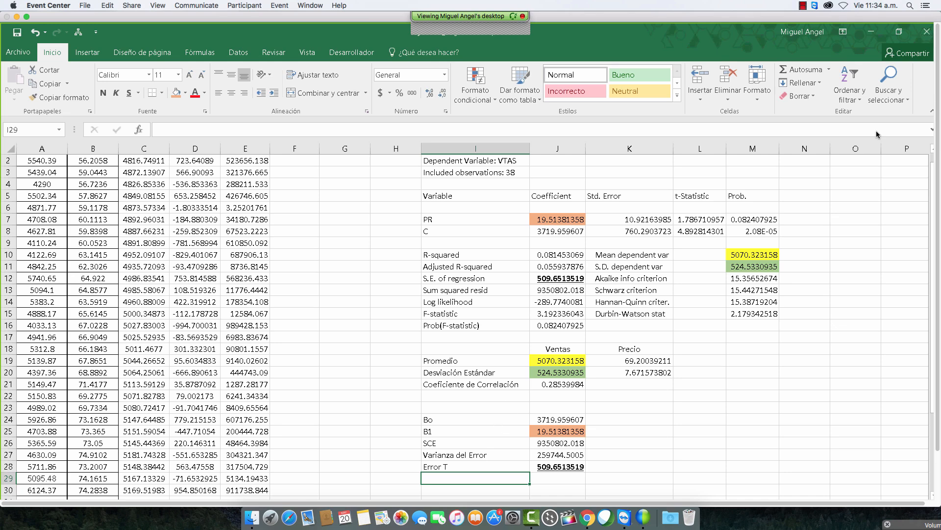
Enter the title "Tabla Anova" in I30 and the heading "Fuente de Variación" in I31
scroll(509, 405, "down", 3)
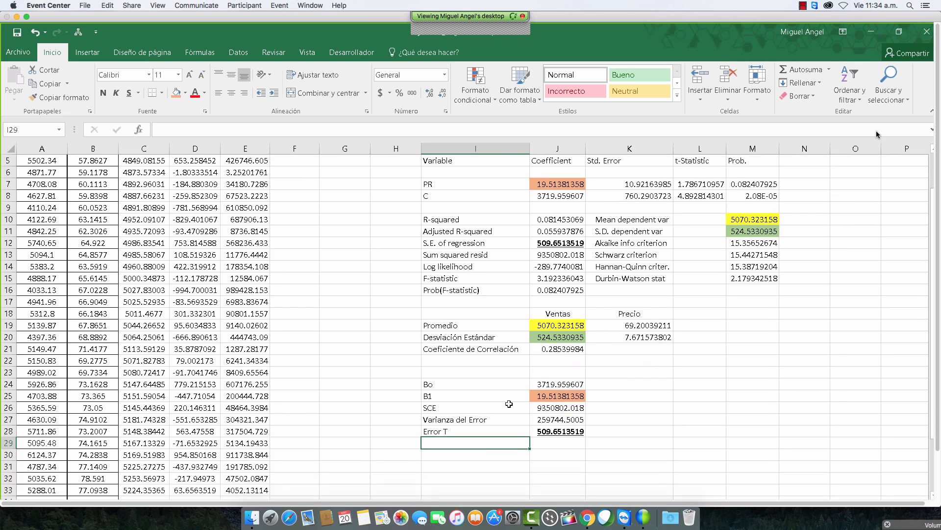
left_click(492, 453)
type("Tab")
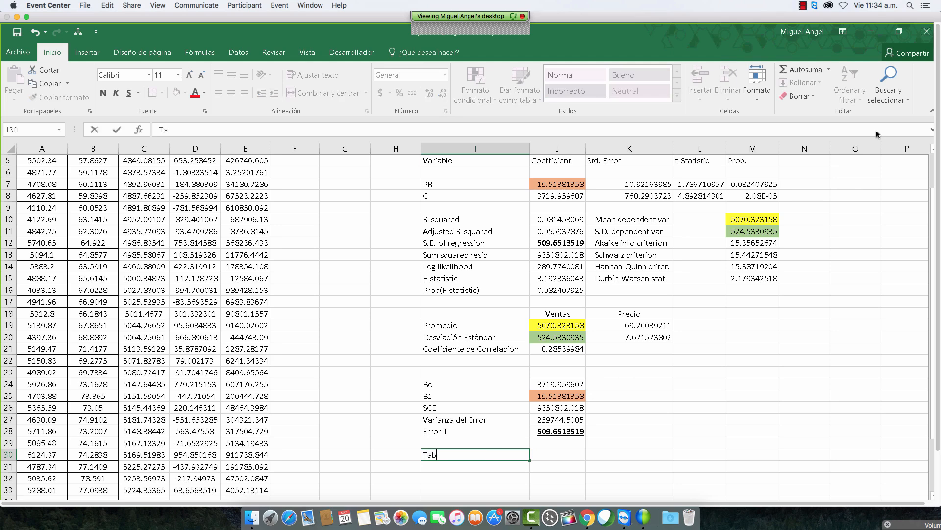
type("la Anova")
key("Return")
type("Fuent")
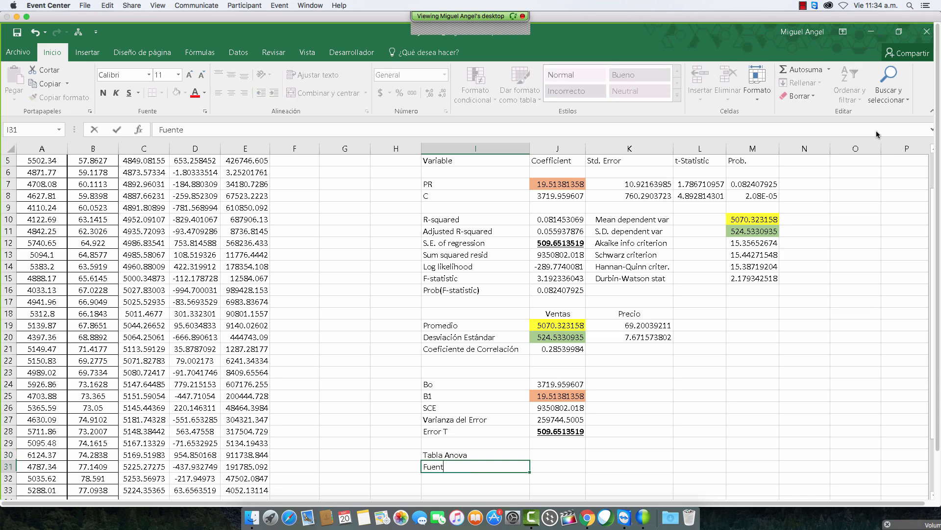
type("e de")
type("ón")
key("Return")
Add the ANOVA column headings "SC" in J31 and "GL" in K31
key("Up")
key("Up")
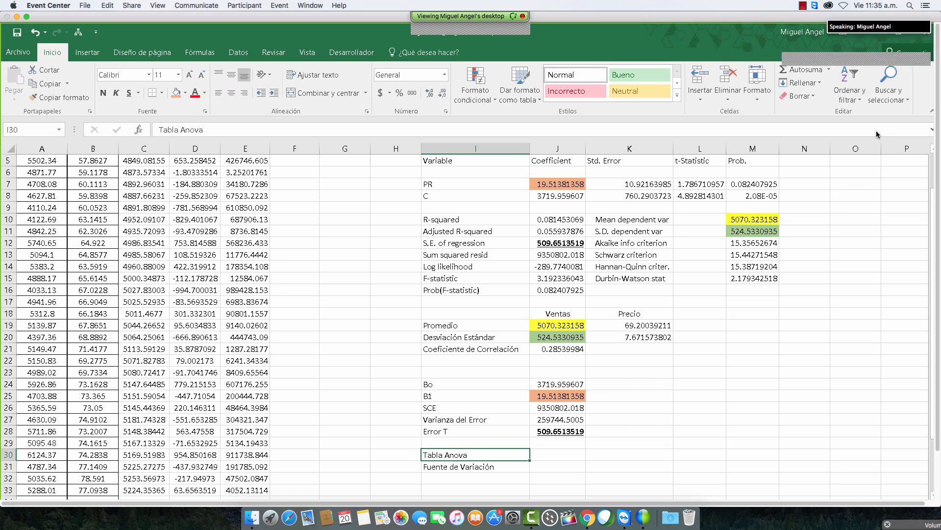
key("Right")
key("Left")
key("Down")
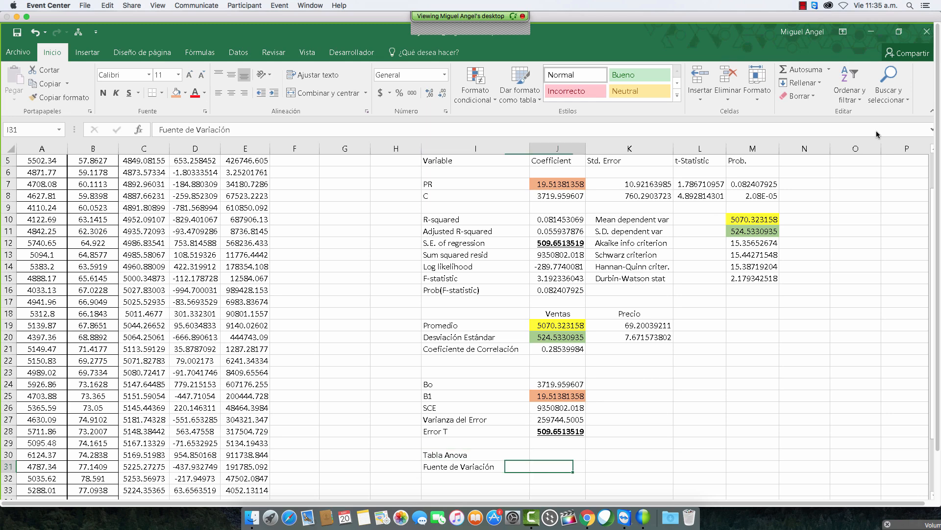
key("Right")
type("SC")
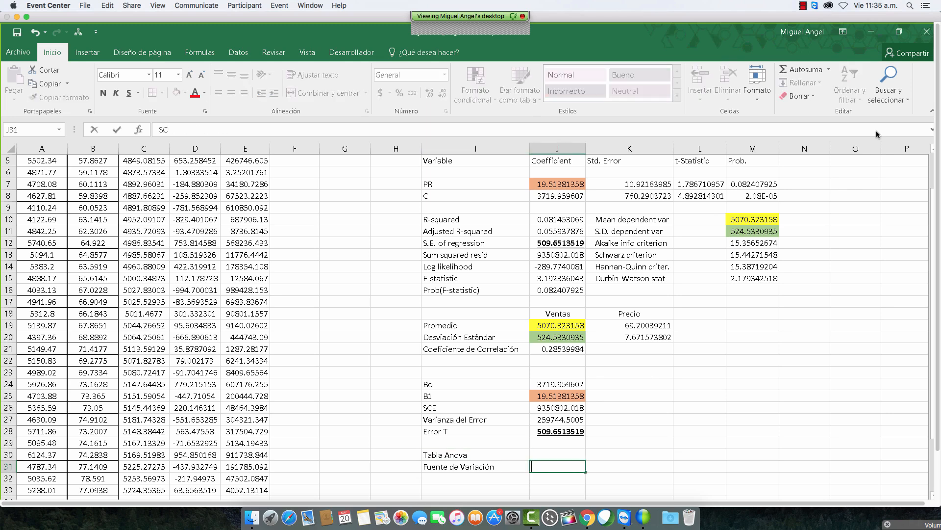
key("Left")
key("Right")
key("Right")
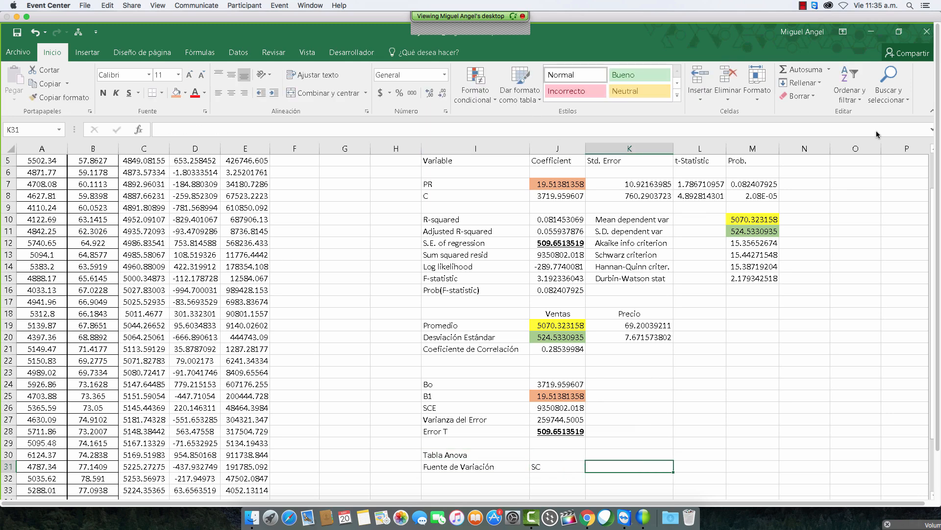
type("GL")
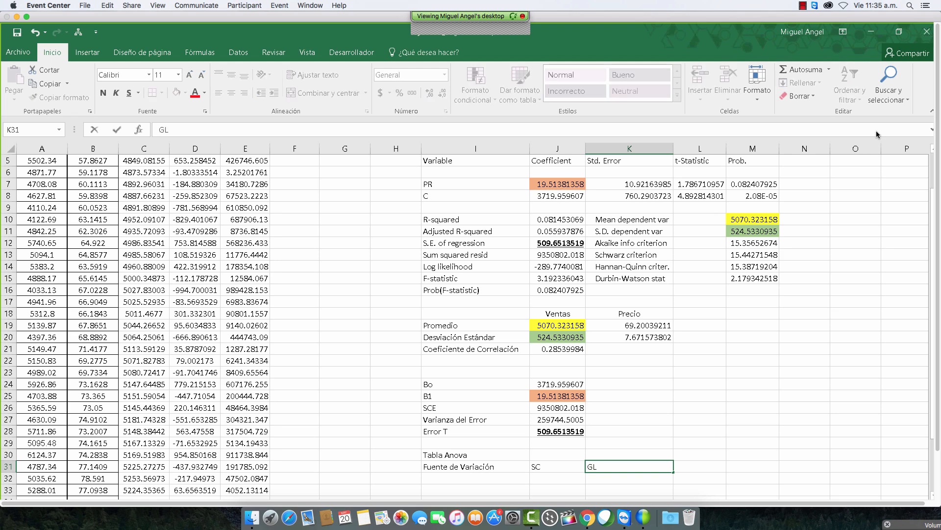
Add the ANOVA column headings "VARIANZA" in L31 and "F" in M31
key("Tab")
type("VA")
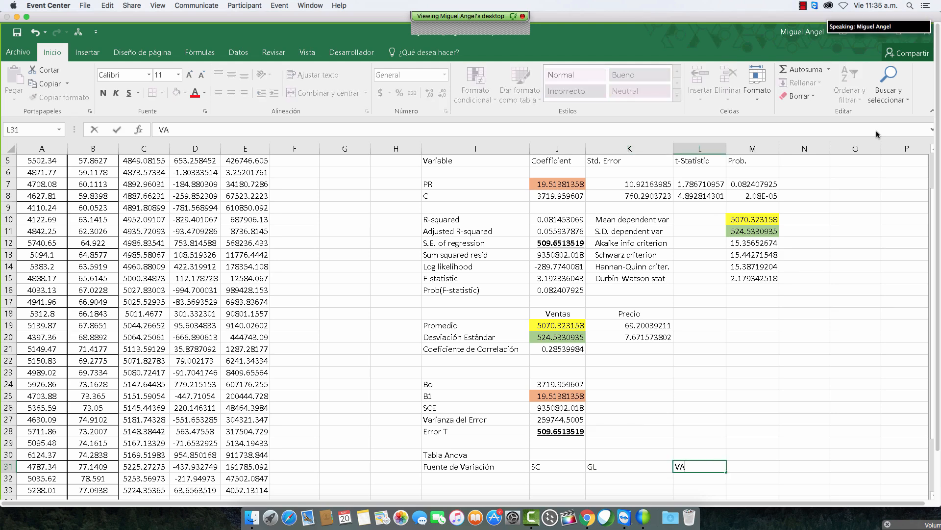
type("RIANZA")
key("Tab")
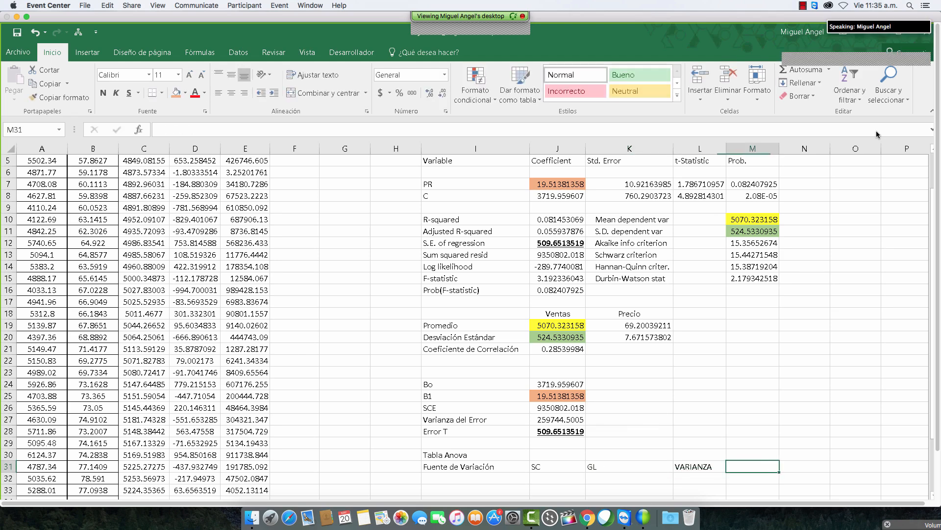
type("F")
key("Return")
key("Return")
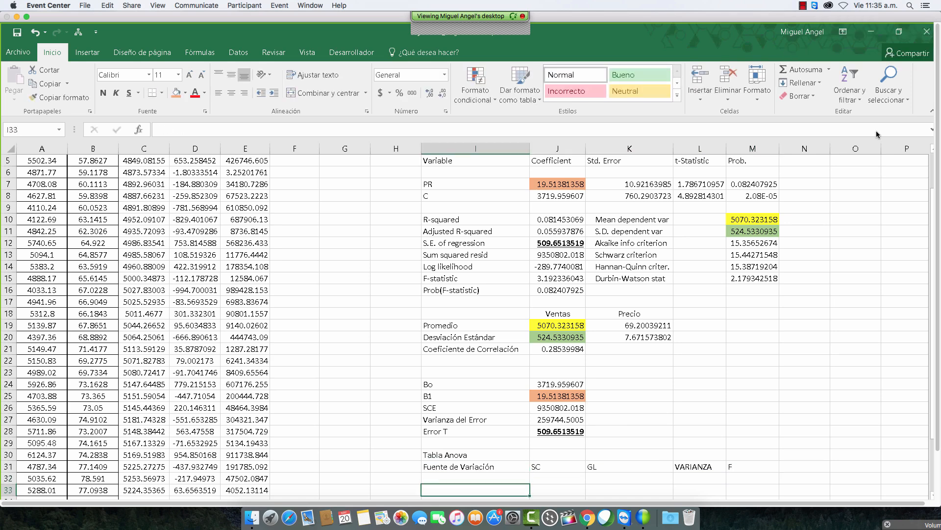
Label the first ANOVA row "Regresión" in cell I32
key("Up")
key("Up")
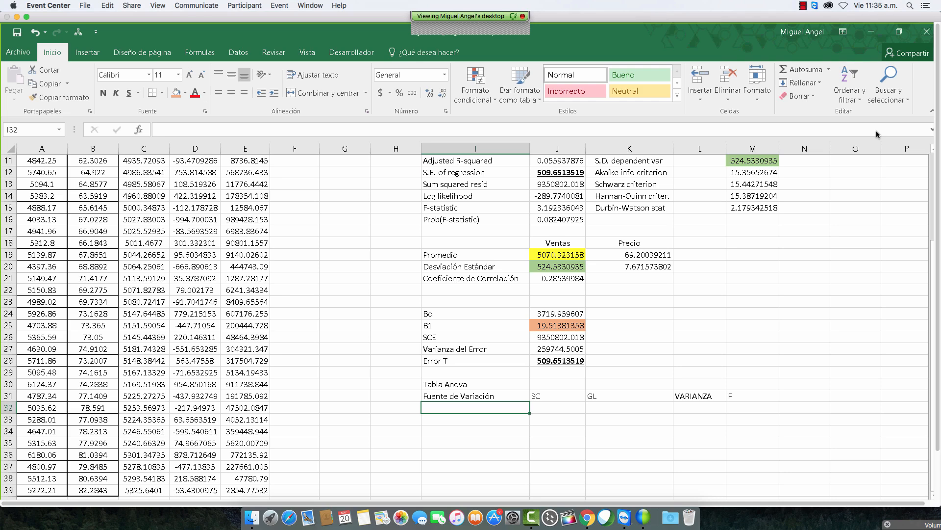
type("Regresi")
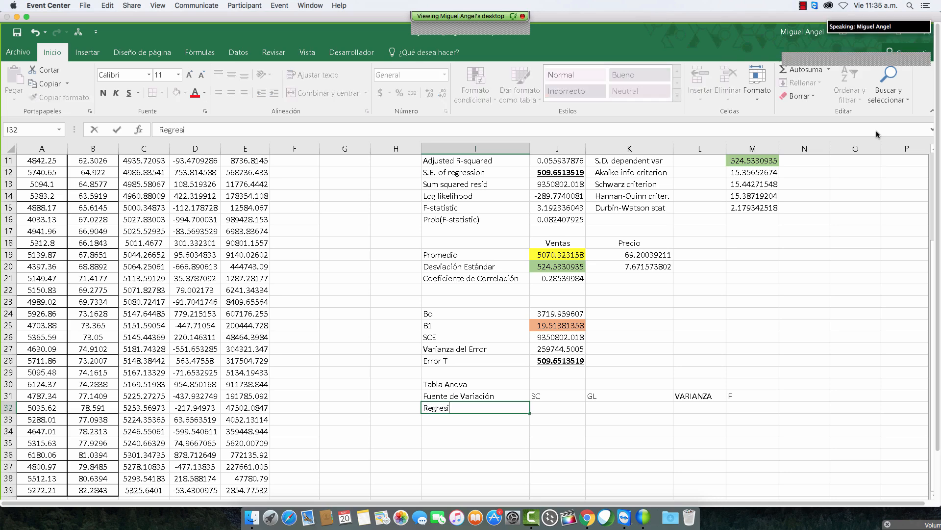
type("ón")
key("Return")
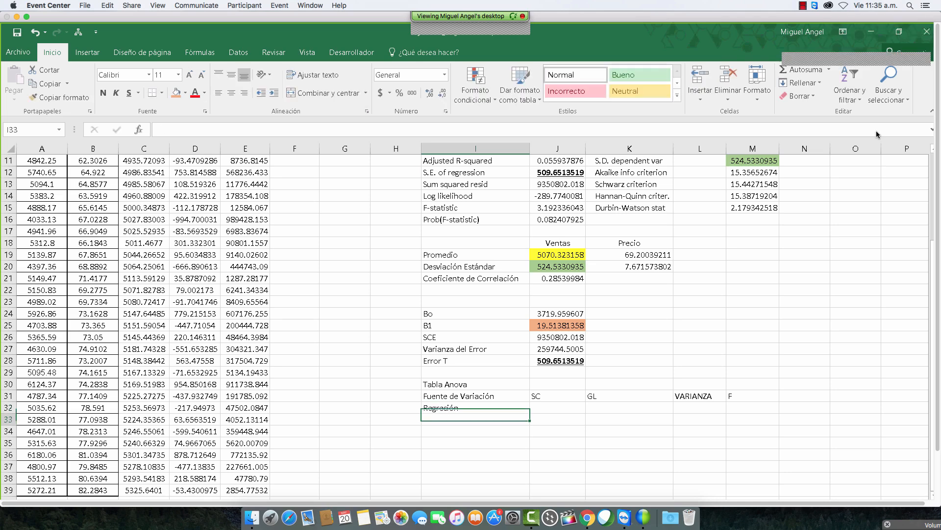
Label the remaining ANOVA rows "Error" in I33 and "Total" in I34
type("W")
key("BackSpace")
type("e")
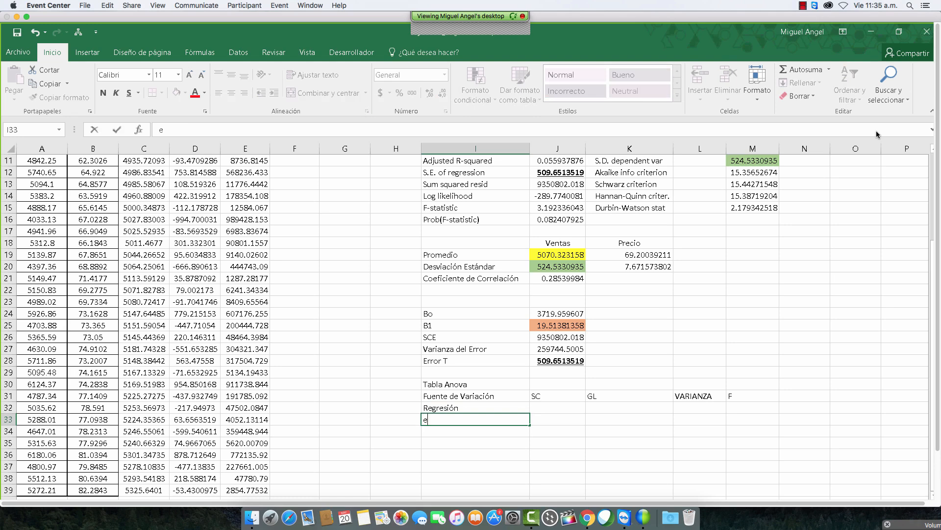
key("BackSpace")
type("Error")
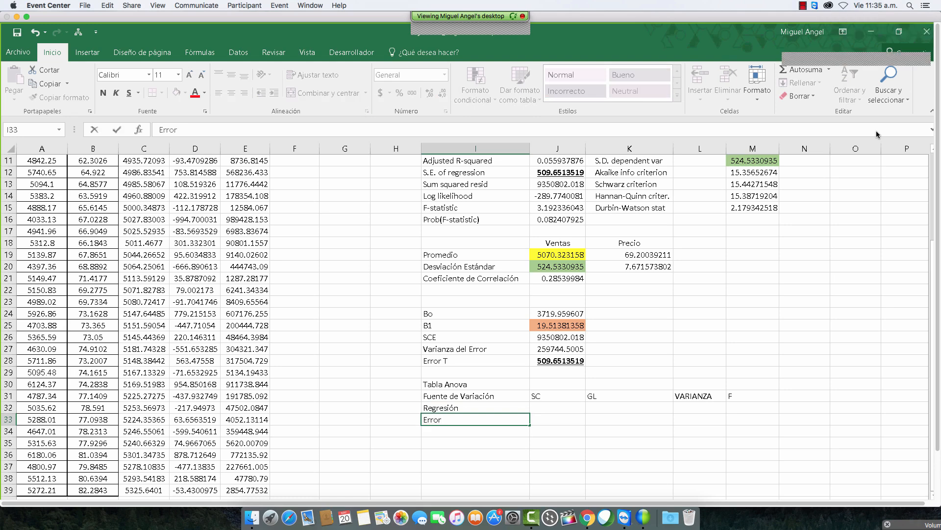
key("Return")
type("Total")
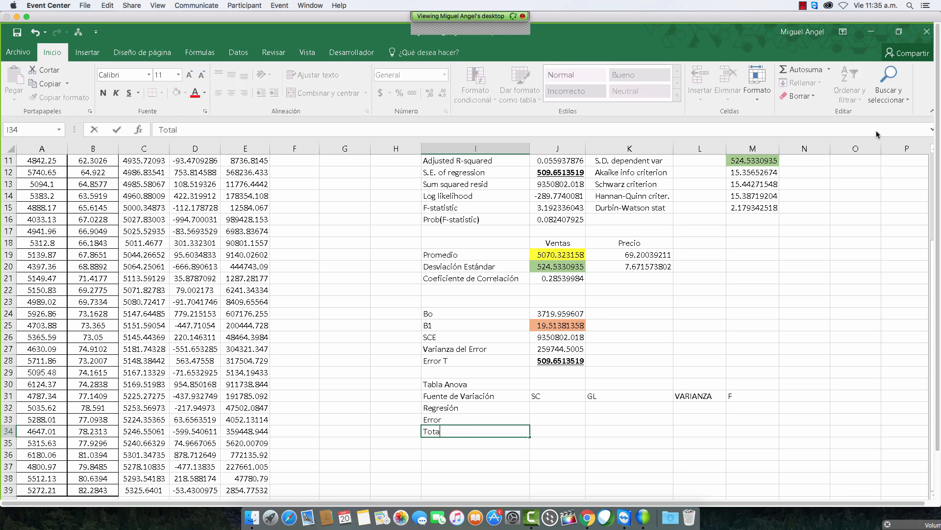
key("Return")
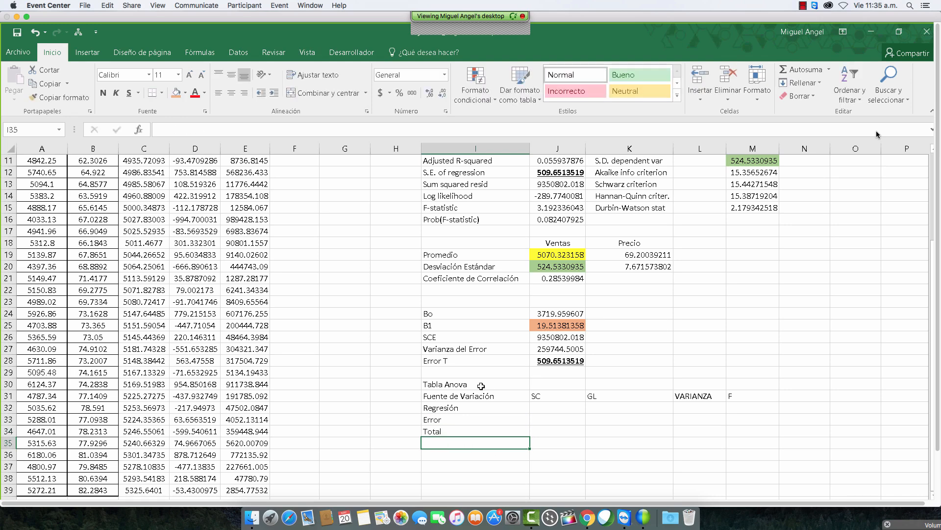
Center the contents of the ANOVA table I30:M34 and apply borders to all its cells
left_click_drag(478, 385, 746, 432)
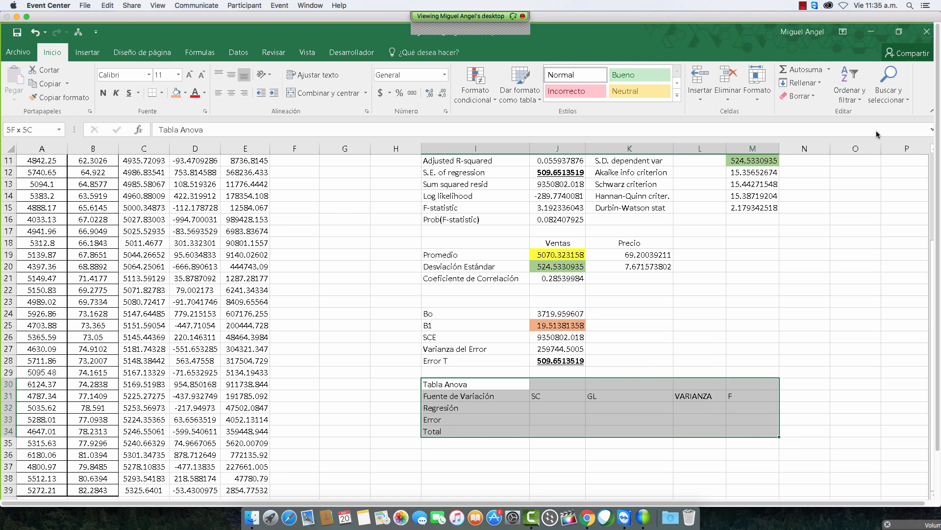
left_click(232, 94)
left_click(162, 94)
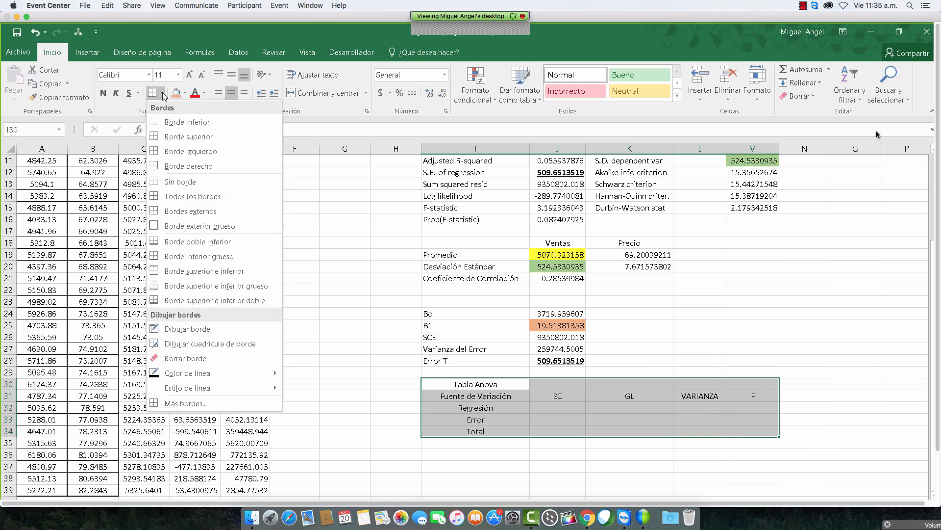
left_click(192, 197)
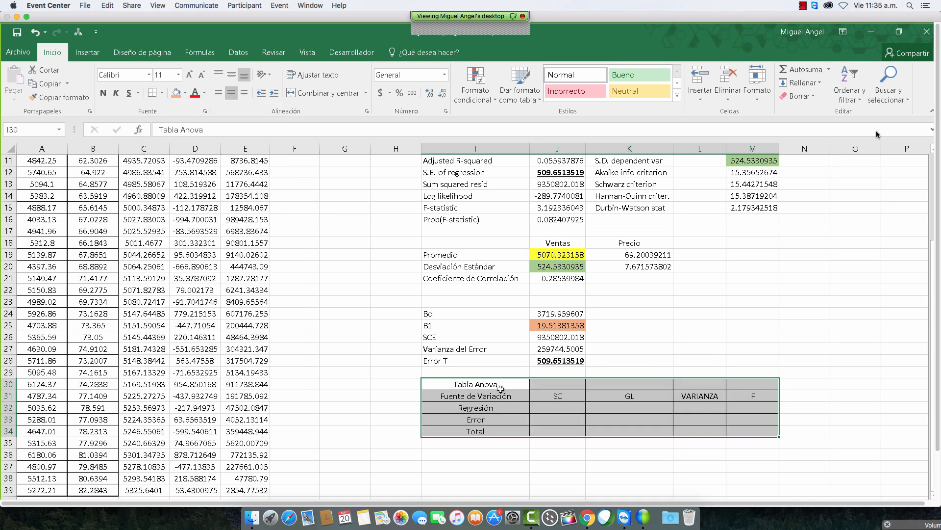
left_click(523, 421)
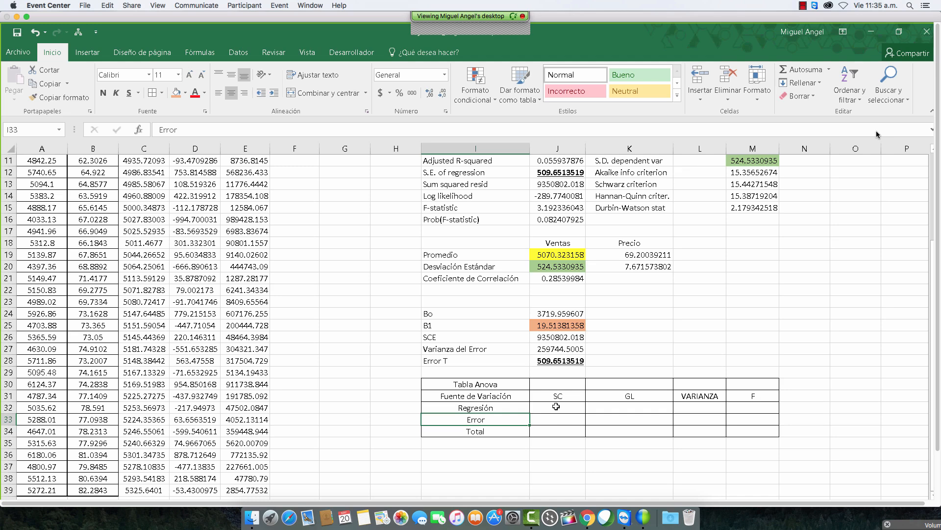
left_click(561, 407)
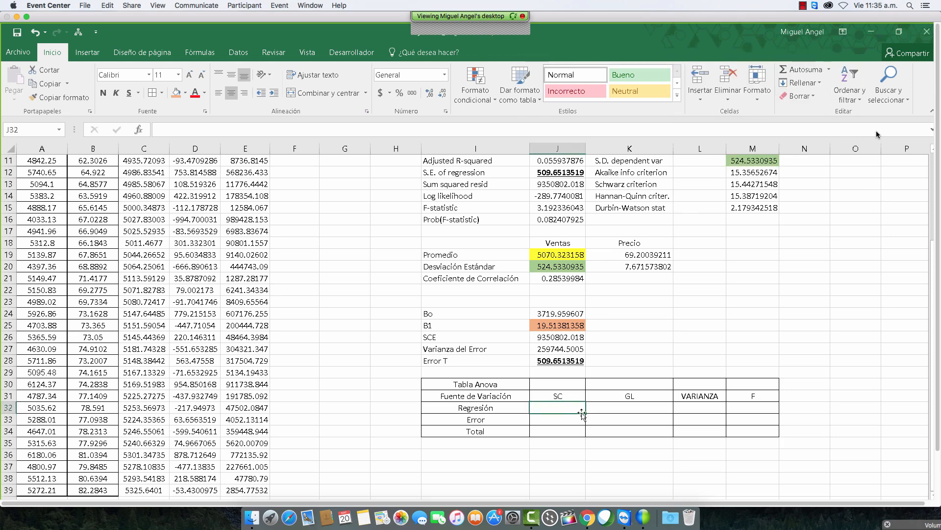
scroll(490, 385, "up", 3)
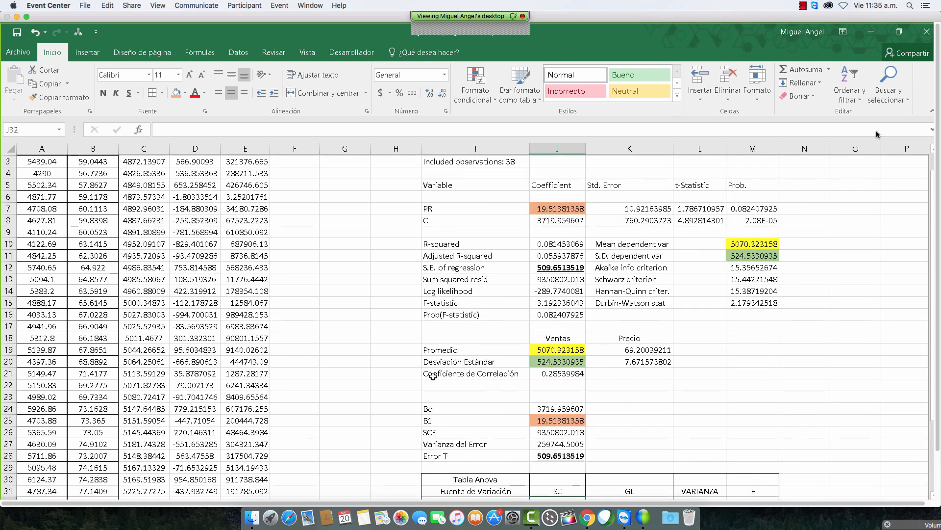
scroll(442, 378, "down", 3)
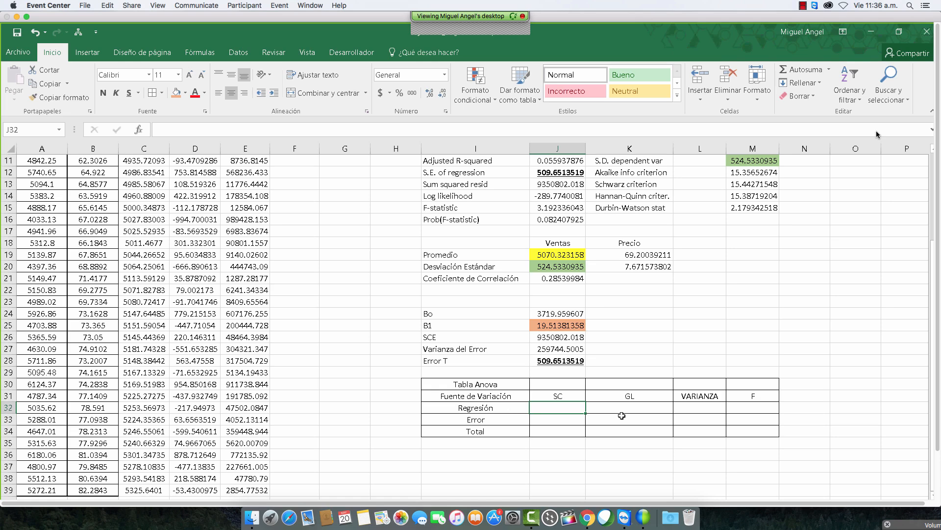
left_click(619, 412)
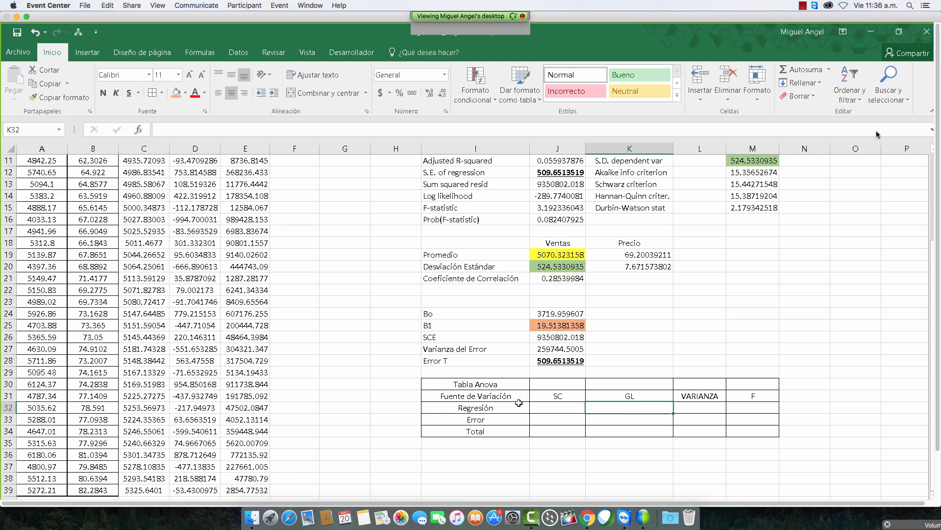
scroll(519, 402, "up", 5)
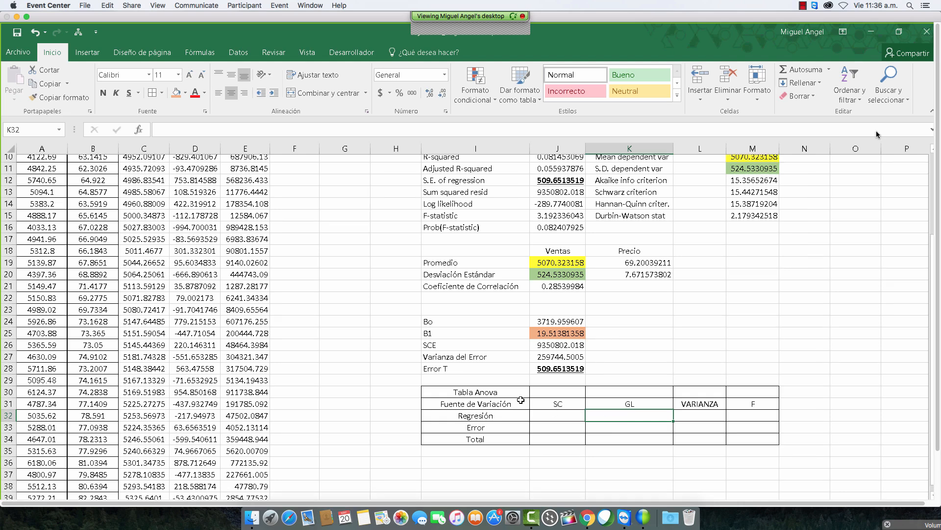
In F2, enter the formula +C2-$J$19, the estimated value minus the sales average with an absolute reference
left_click(300, 162)
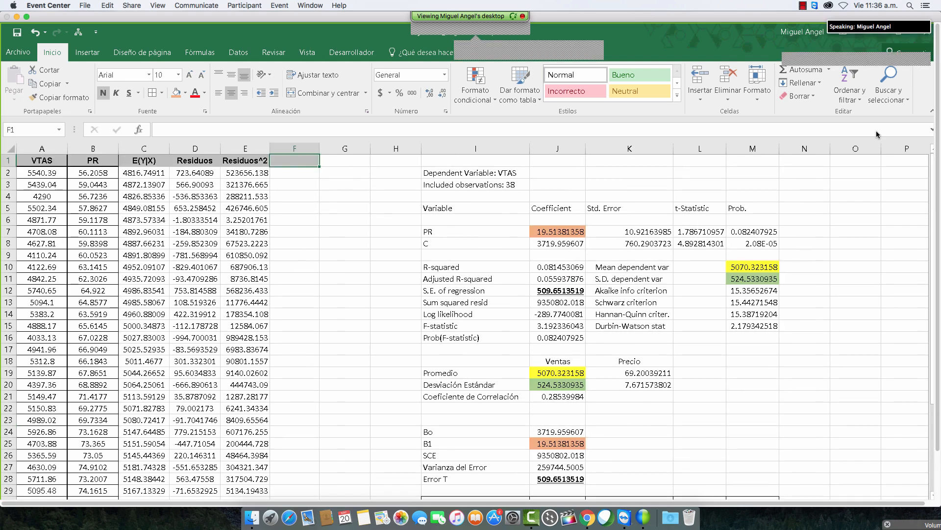
scroll(302, 260, "down", 3)
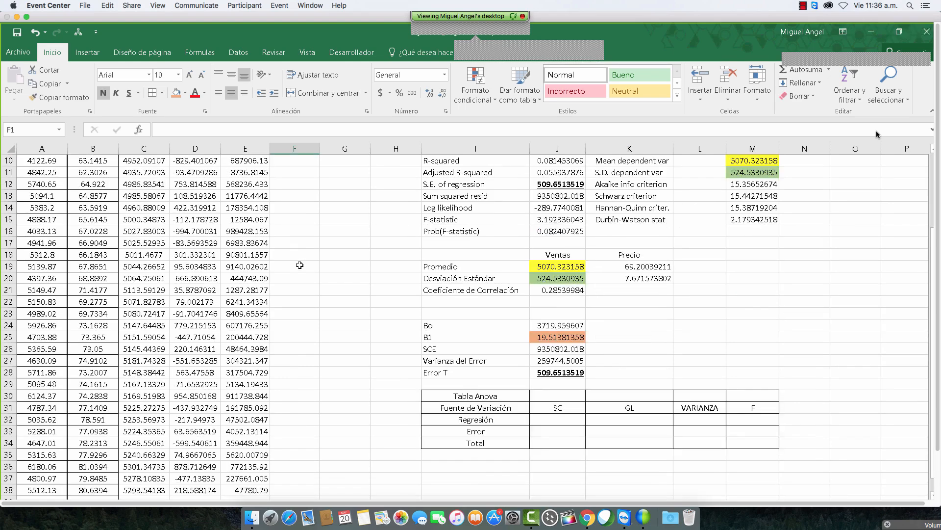
scroll(290, 251, "up", 3)
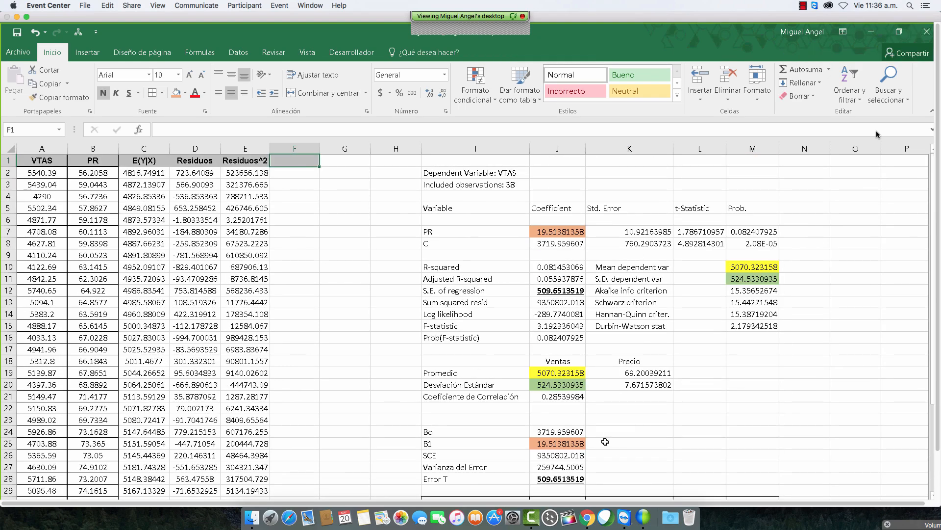
scroll(605, 441, "down", 3)
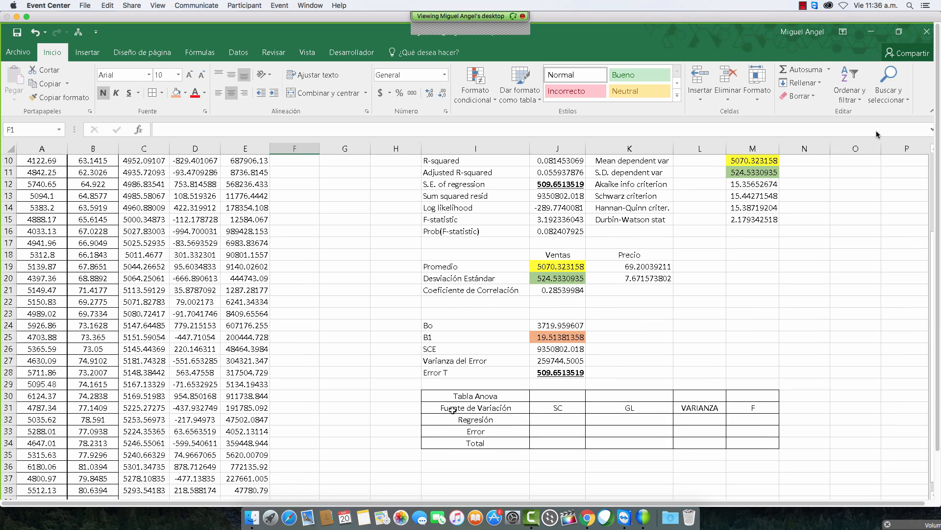
scroll(316, 333, "up", 3)
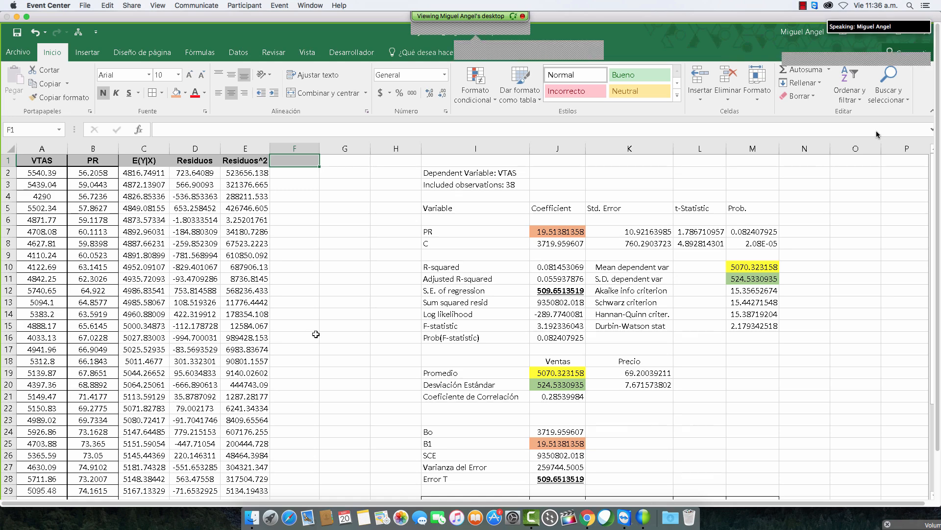
key("Return")
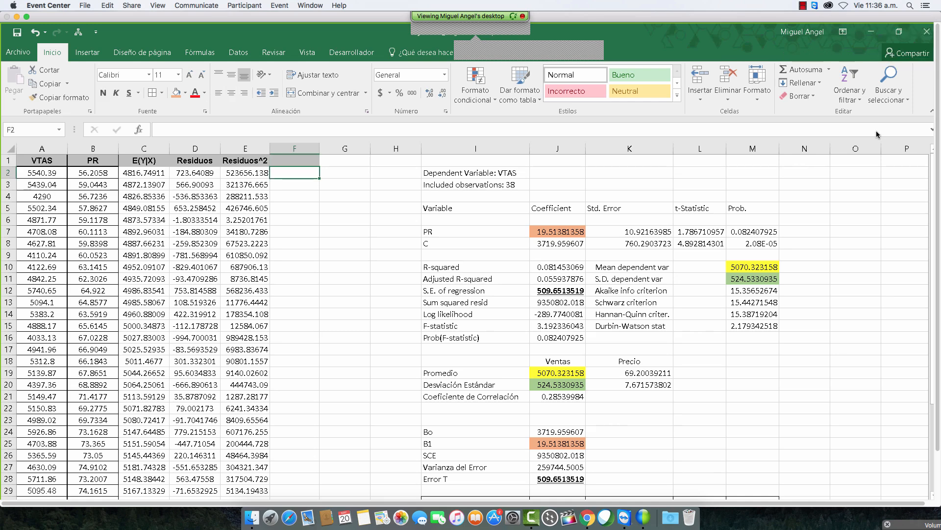
type("+")
left_click(166, 173)
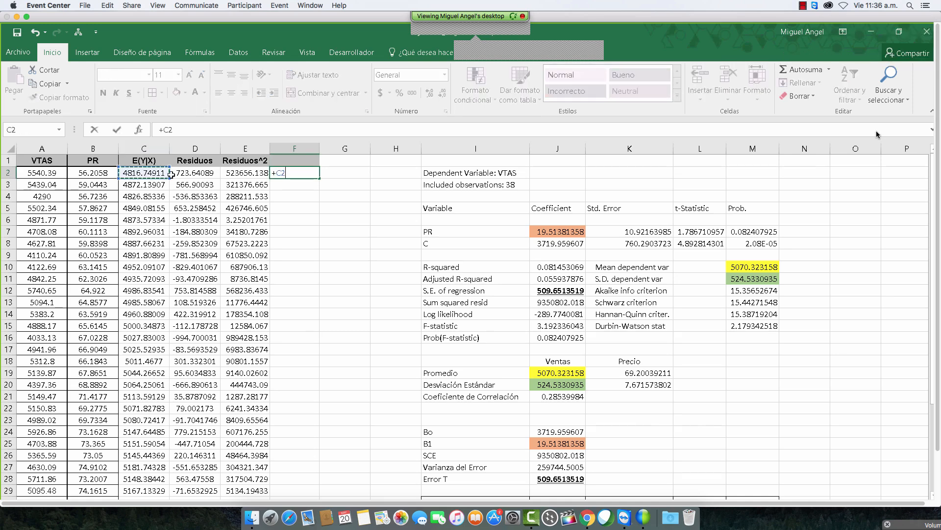
type("-")
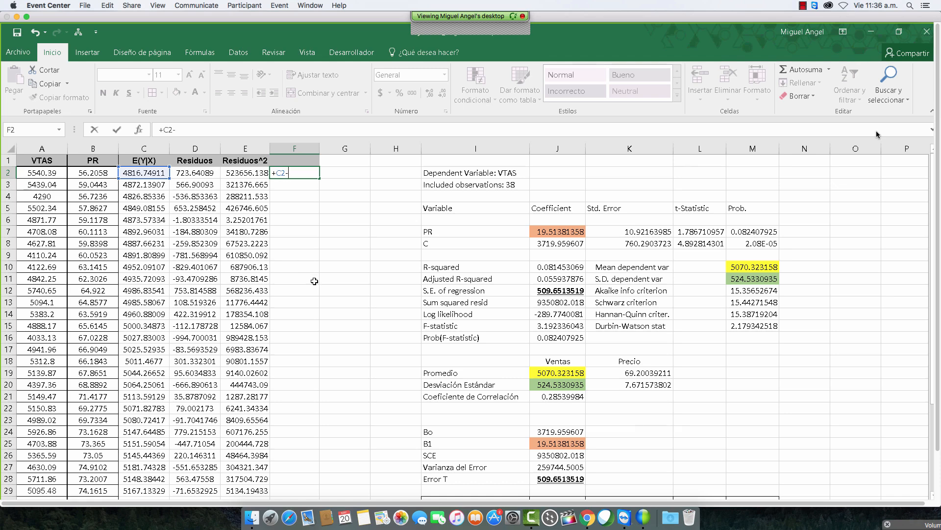
left_click(559, 372)
key("F4")
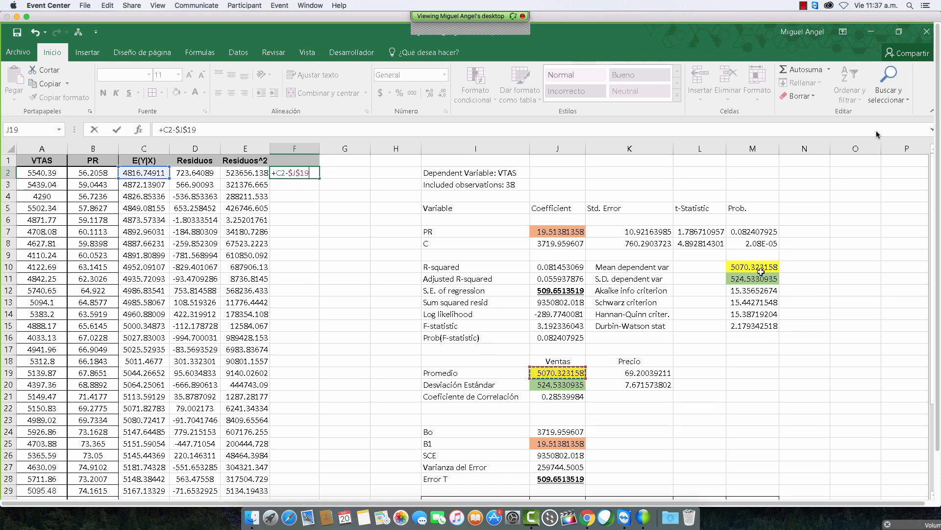
key("Return")
Fill the F2 formula down column F through the last data row and head the column "SCR" in F1
left_click(311, 174)
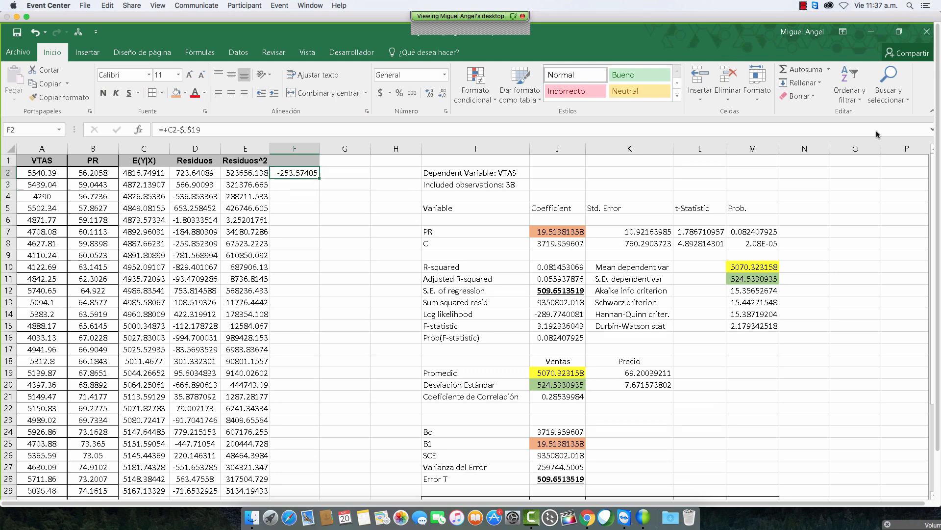
double_click(319, 178)
left_click(306, 161)
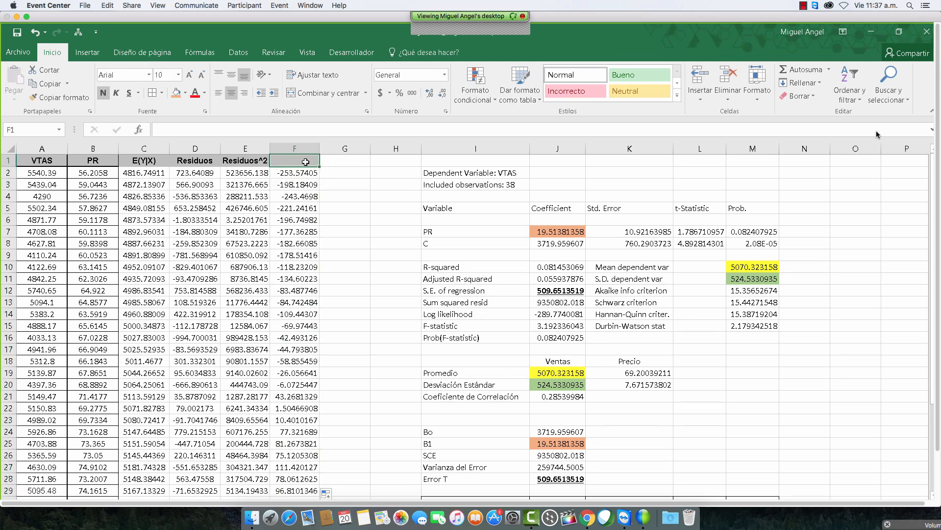
type("SCR")
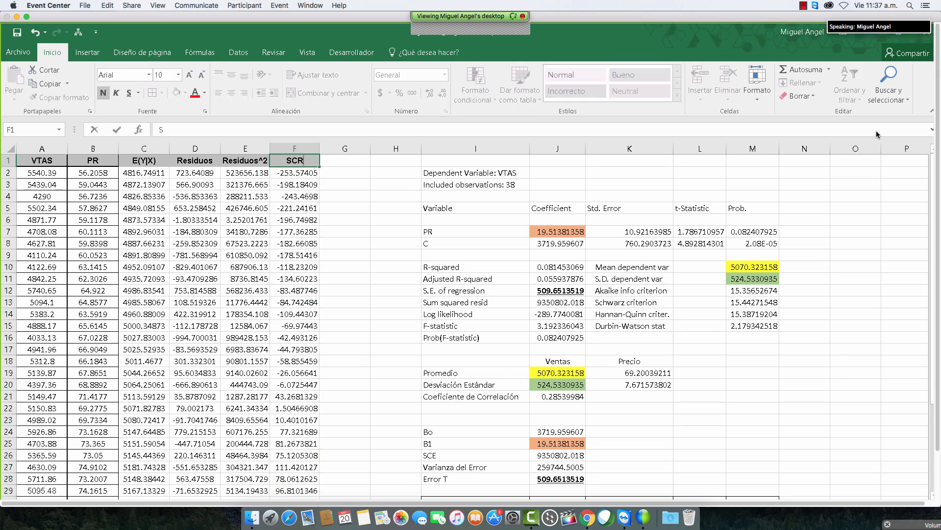
key("Return")
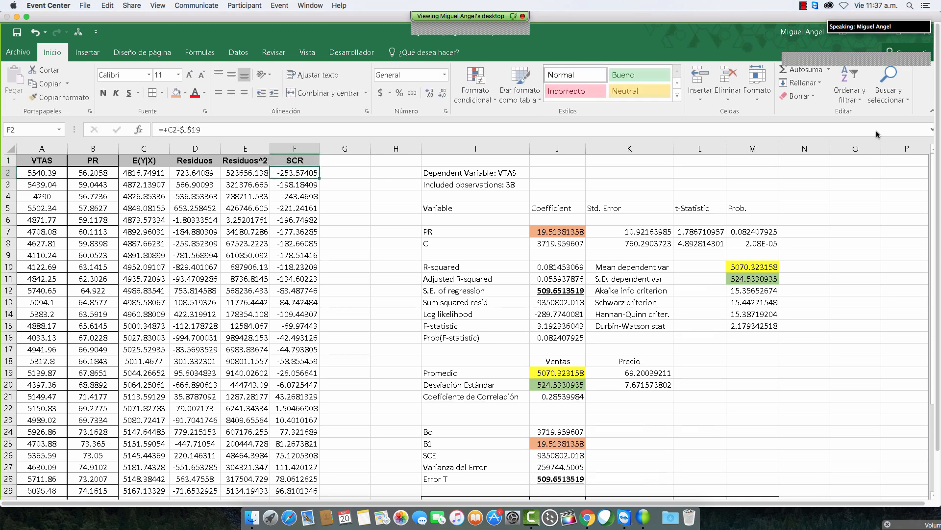
In J32, the SC cell of the Regresión row, sum the SCR values of column F with SUMA
scroll(580, 257, "down", 3)
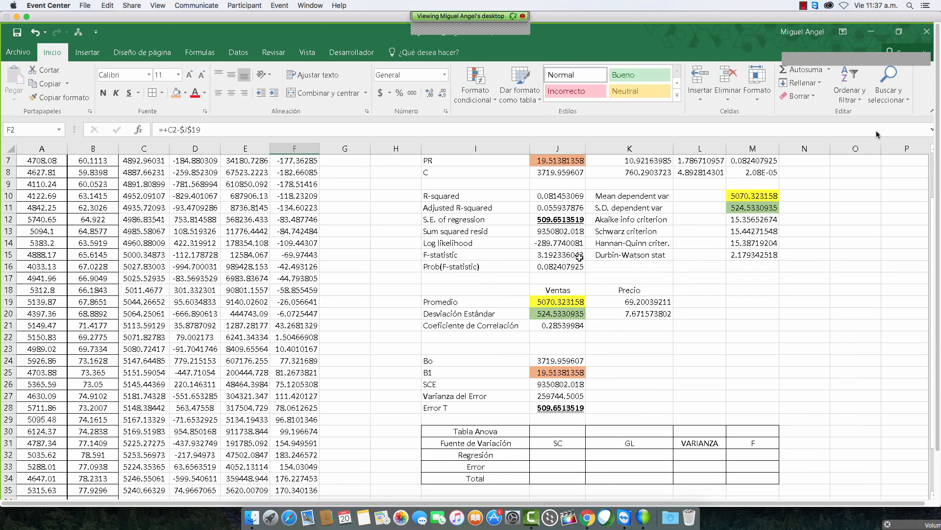
scroll(579, 257, "down", 1)
left_click(565, 420)
type("+SUMA(")
key("Left")
key("Left")
key("Left")
key("Left")
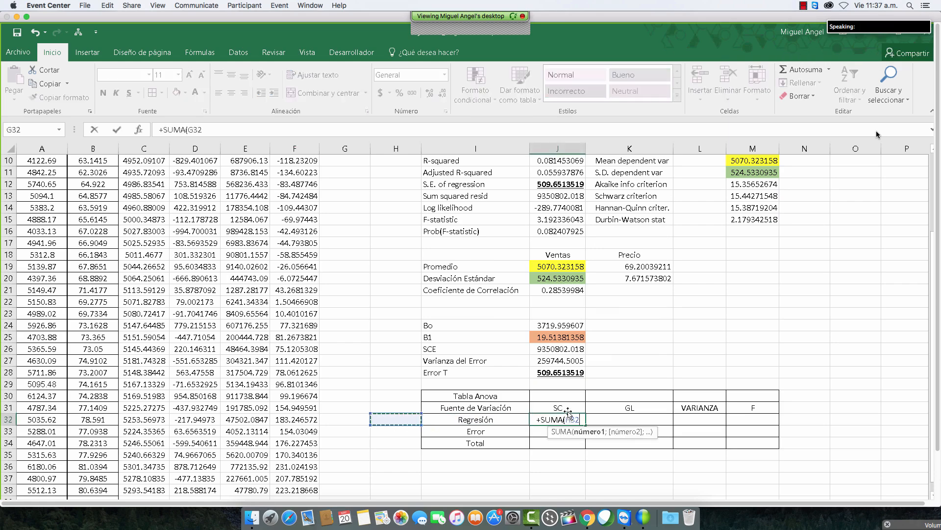
key("ctrl+Up")
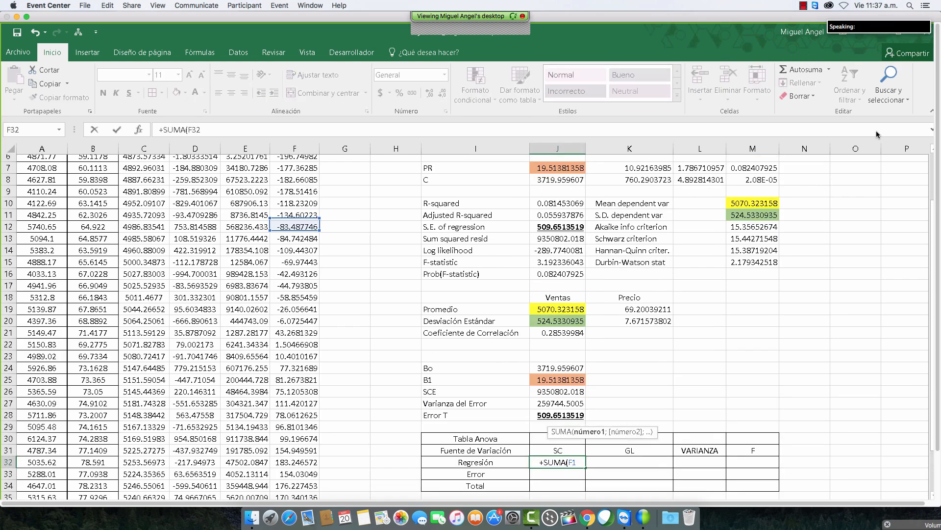
key("ctrl+shift+Down")
key("Return")
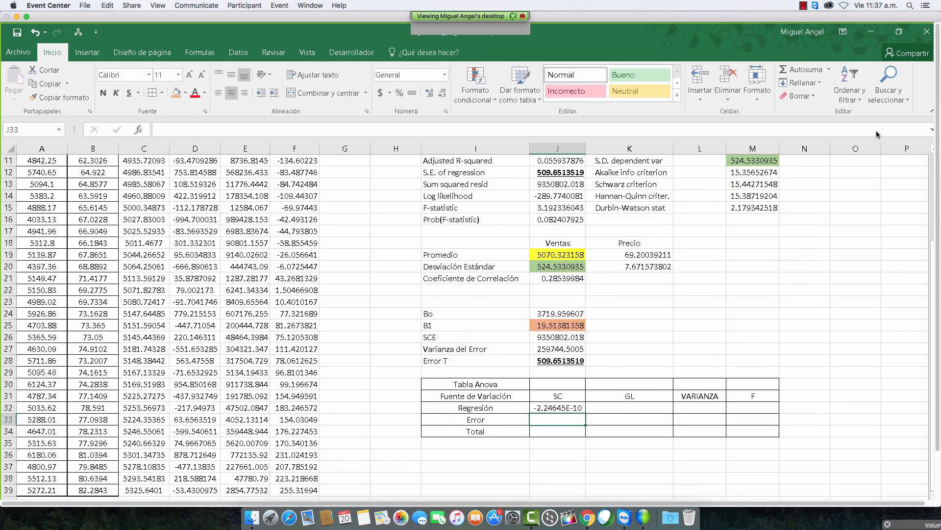
Change the formula in F2 to =(C2-$J$19)^2 so the deviation is squared
key("Up")
key("Up")
key("Left")
key("Left")
key("Left")
key("Left")
key("ctrl+Up")
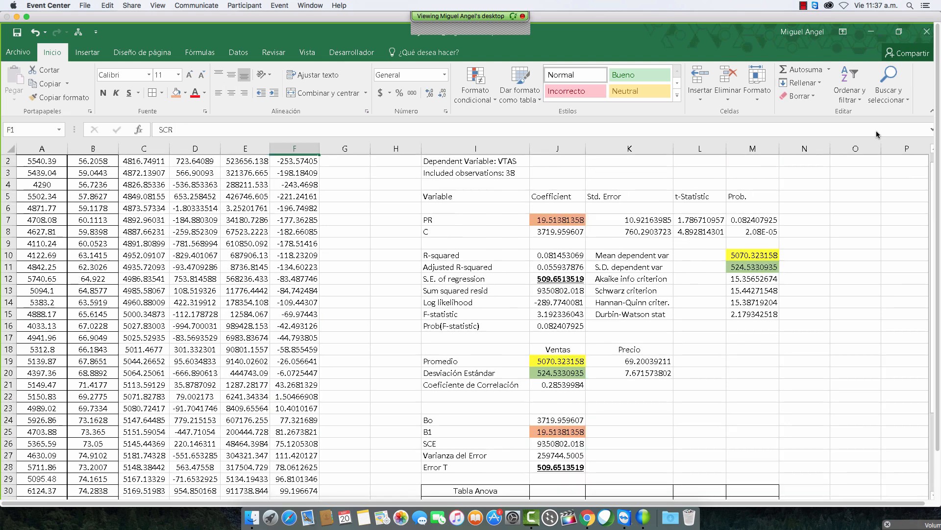
key("Down")
key("F2")
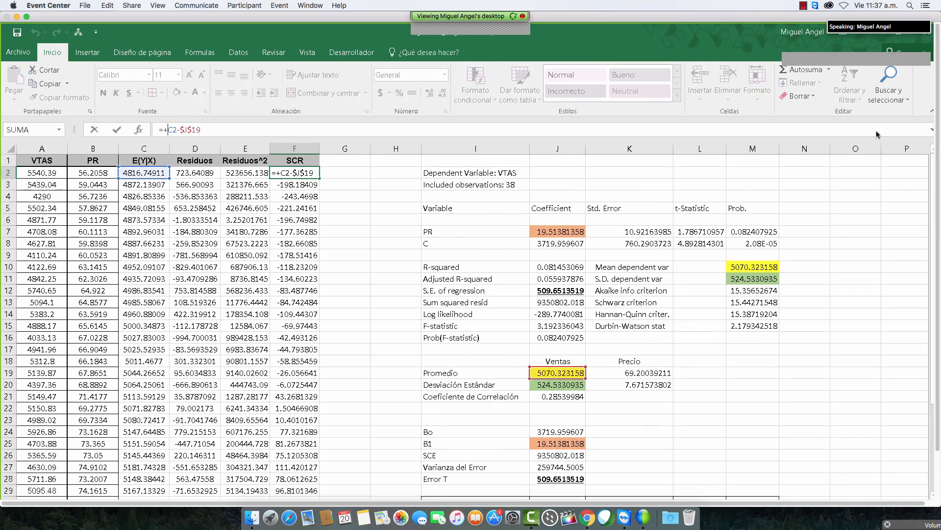
key("Home")
key("Right")
key("Delete")
type("(")
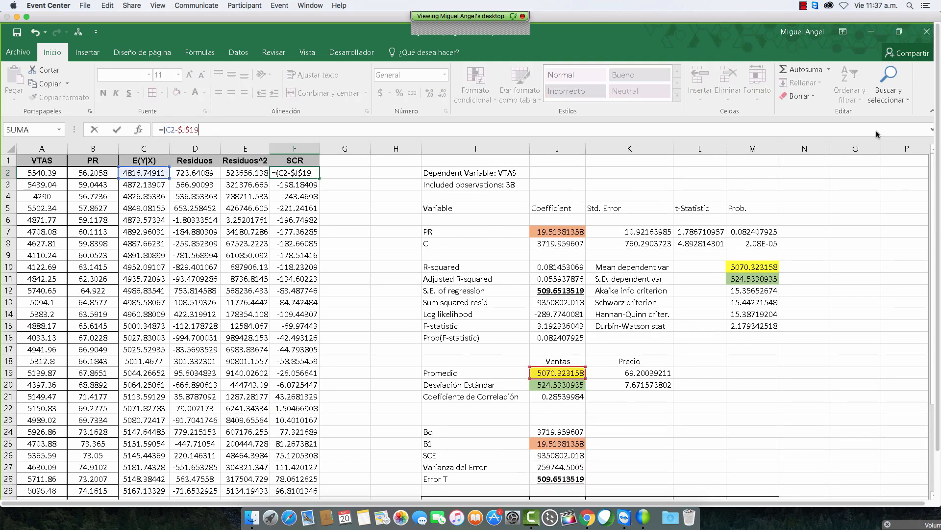
type(")^2")
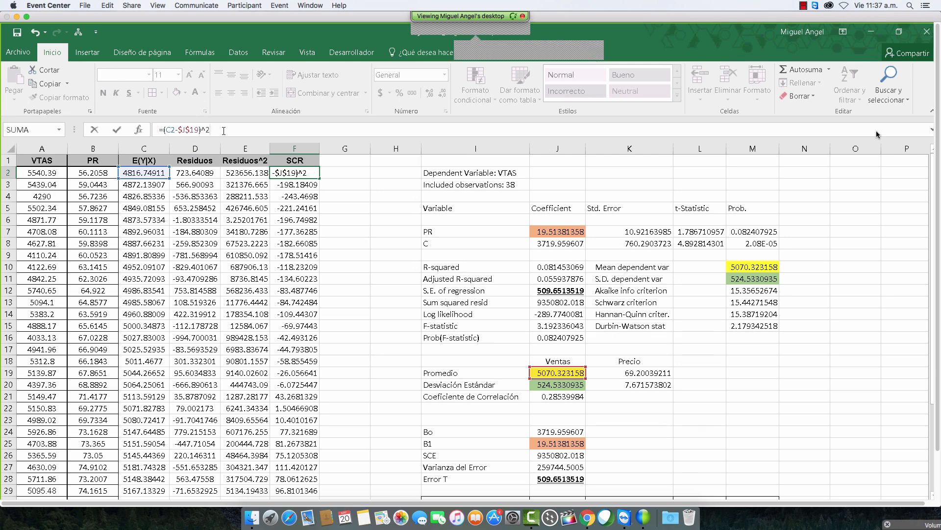
key("Return")
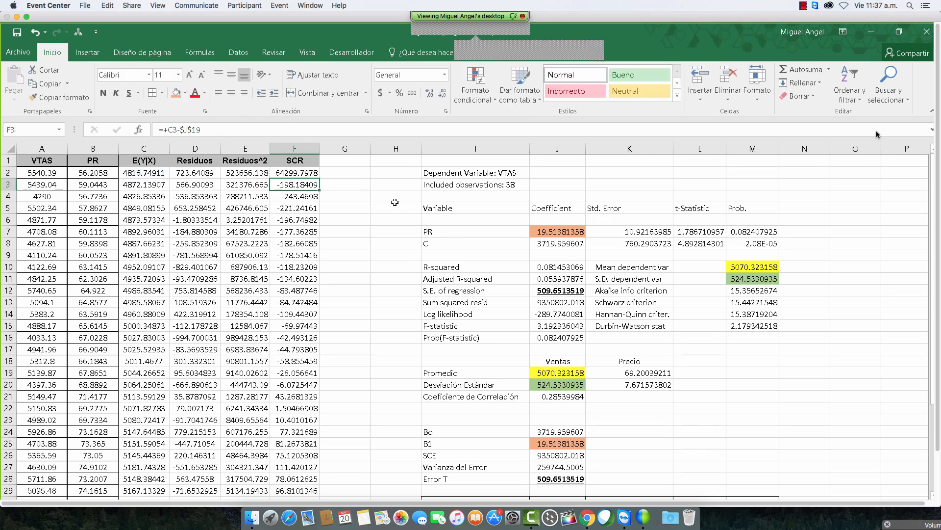
Fill the squared-deviation formula from F2 down column F to F39
left_click(314, 175)
double_click(319, 178)
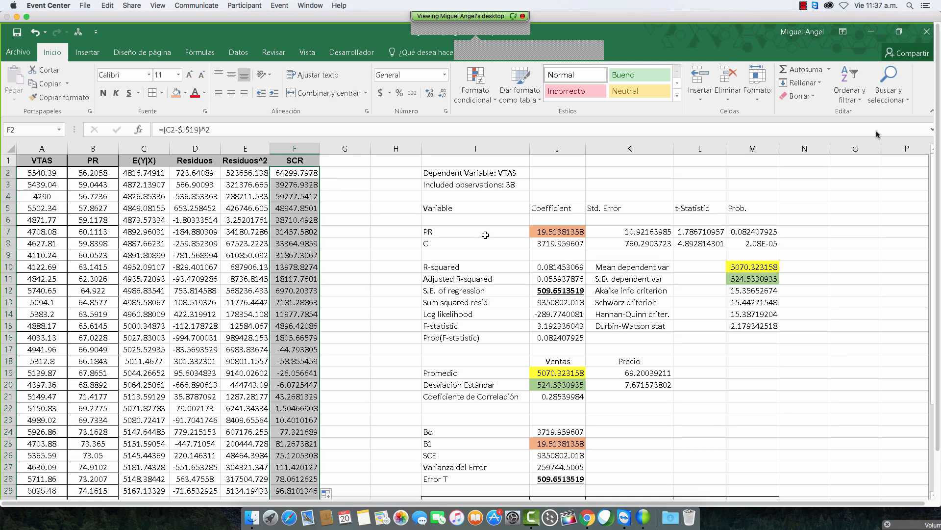
scroll(485, 234, "down", 5)
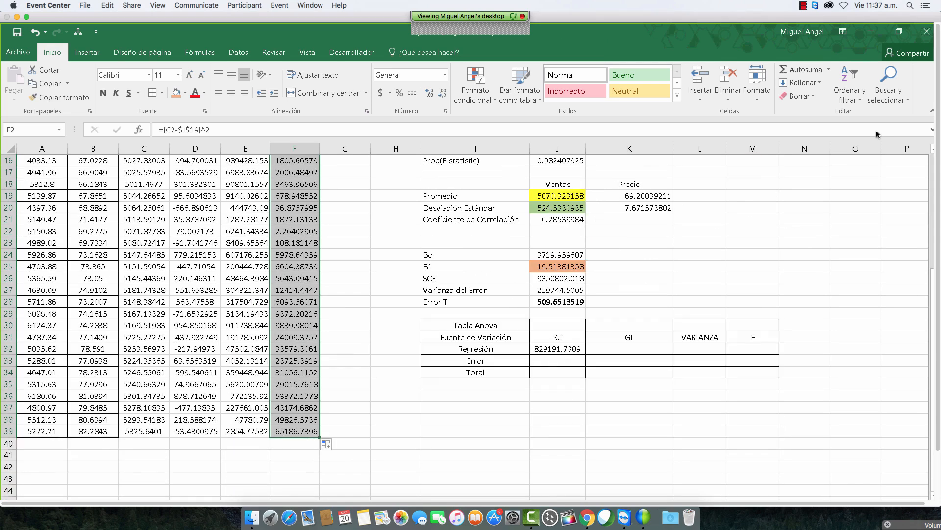
Check the SCE formula in J26, and set the Error sum of squares in J33 to +J13, the Sum squared resid
left_click(504, 347)
left_click(555, 359)
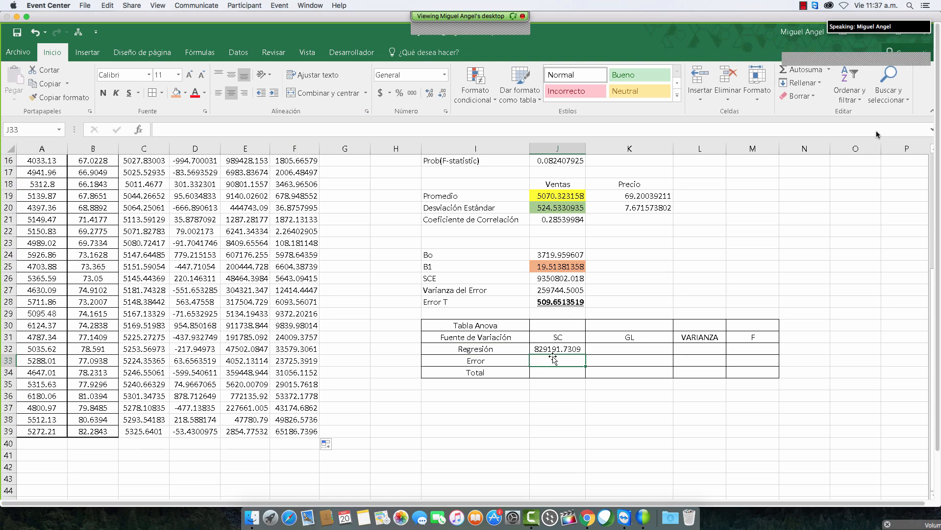
left_click(551, 279)
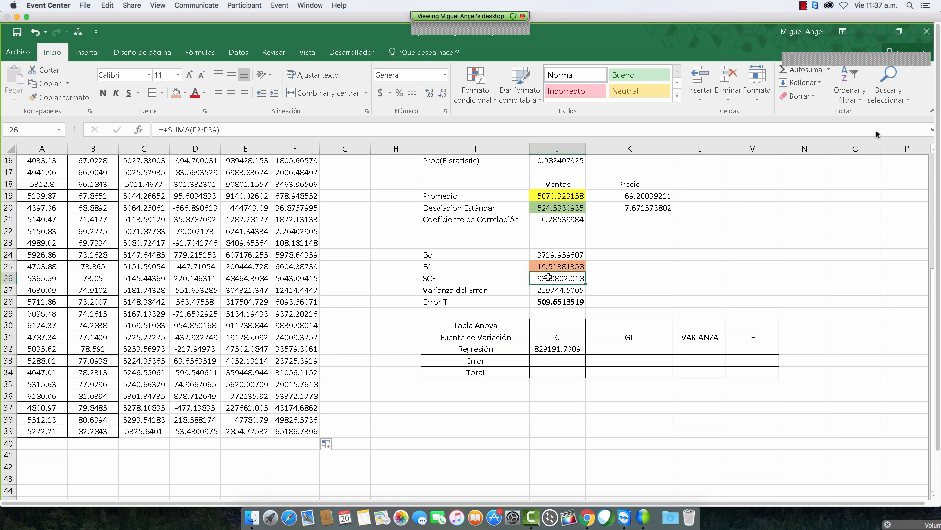
double_click(552, 278)
left_click(568, 363)
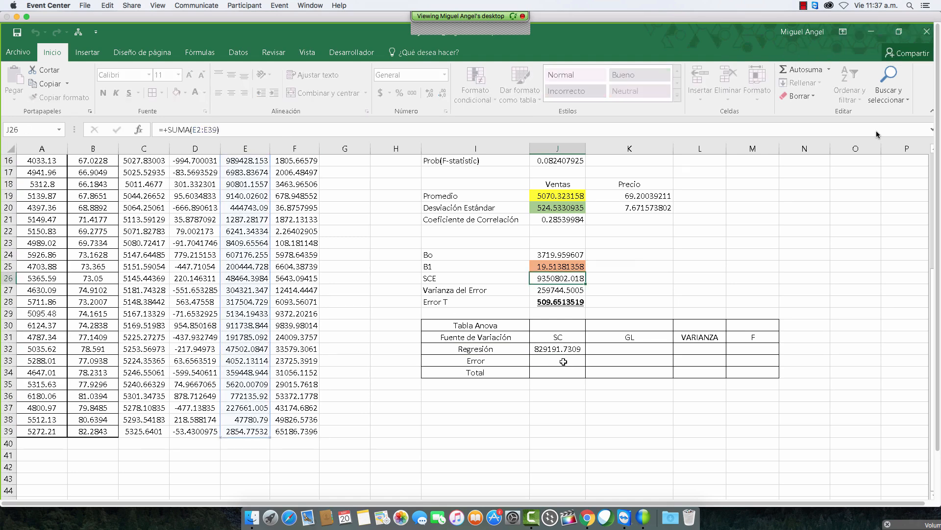
type("+")
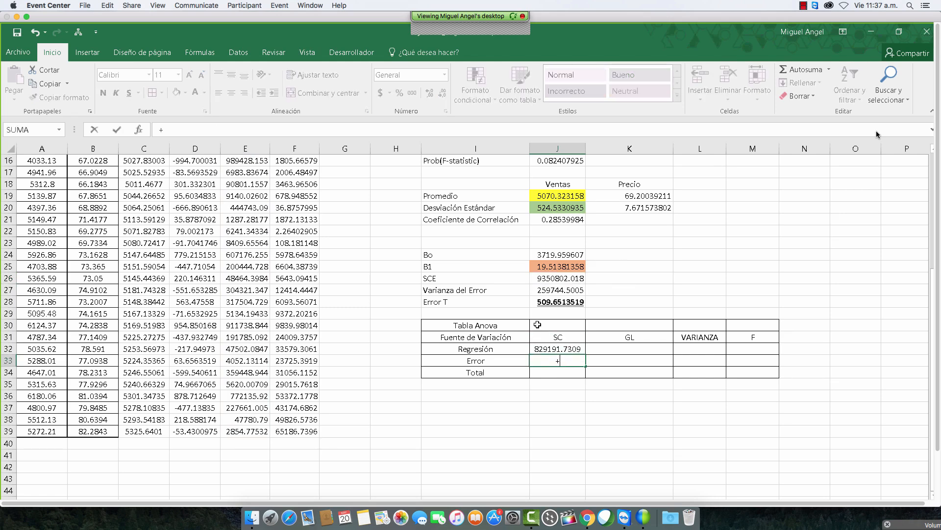
scroll(537, 324, "up", 5)
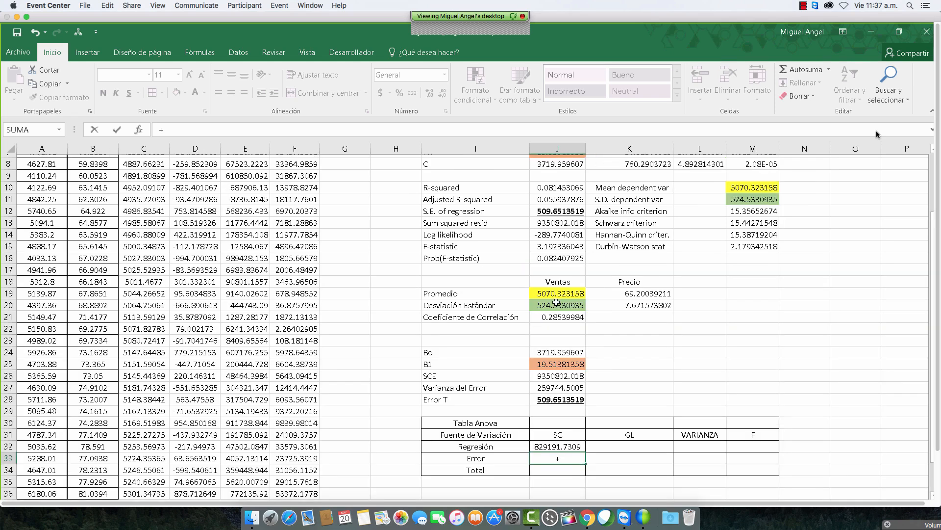
scroll(556, 303, "up", 1)
left_click(552, 231)
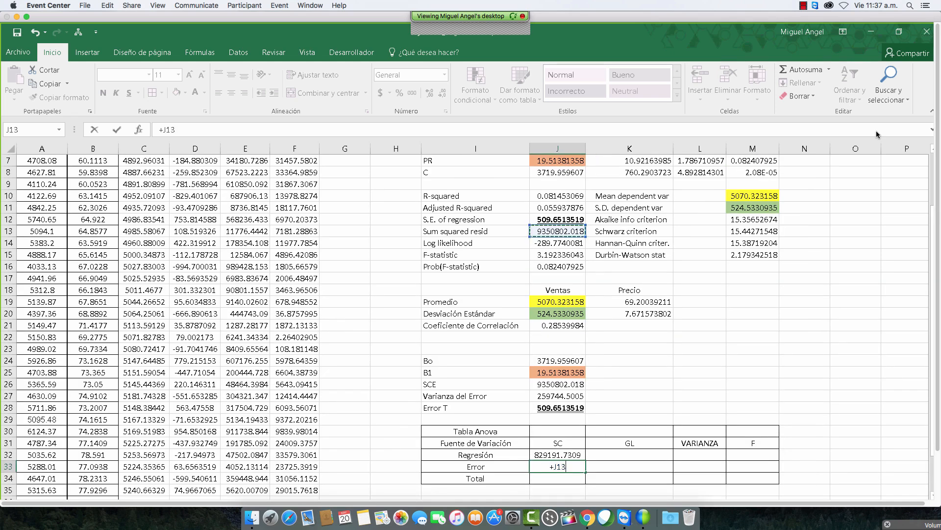
key("Return")
In J34, compute the Total sum of squares with SUMA over J32:J33
type("+SUMA(")
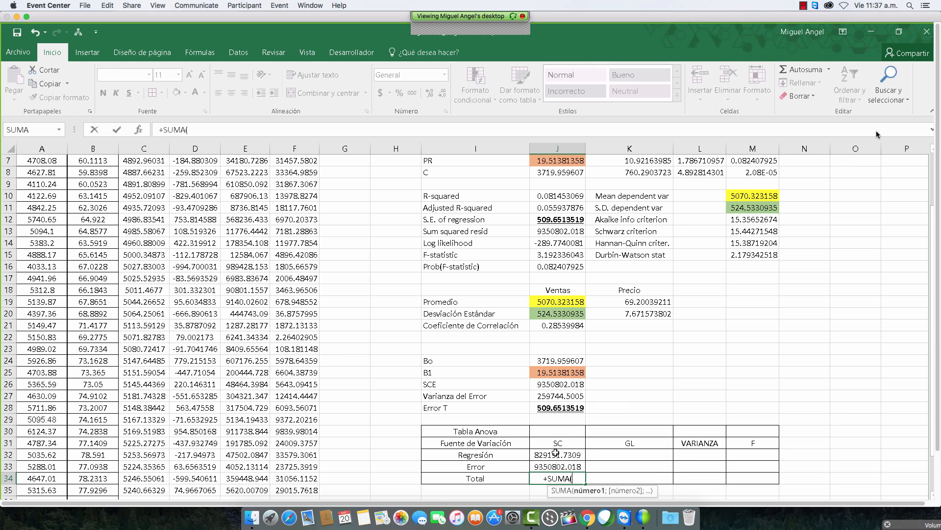
left_click_drag(556, 454, 553, 462)
key("Return")
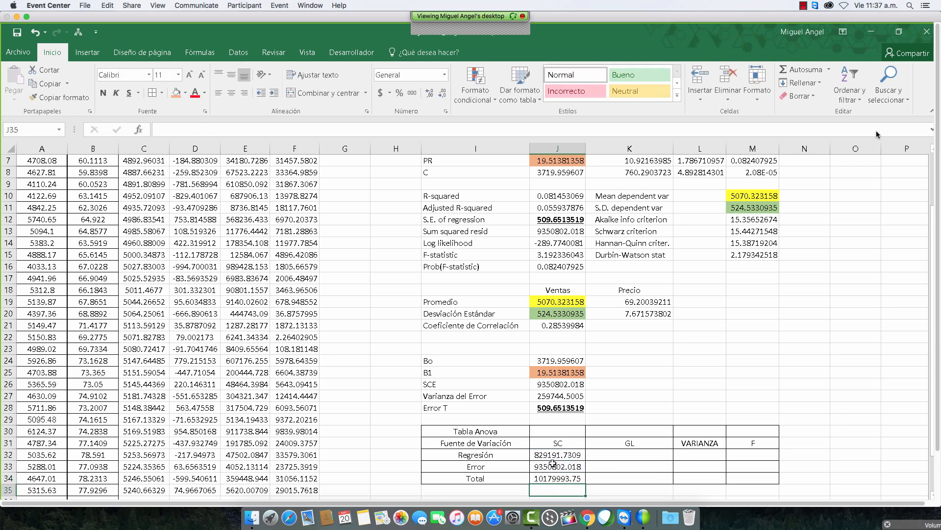
In the GL column of the ANOVA table, enter 1 as the Regresión degrees of freedom in K32
key("Up")
key("Up")
key("Up")
key("Right")
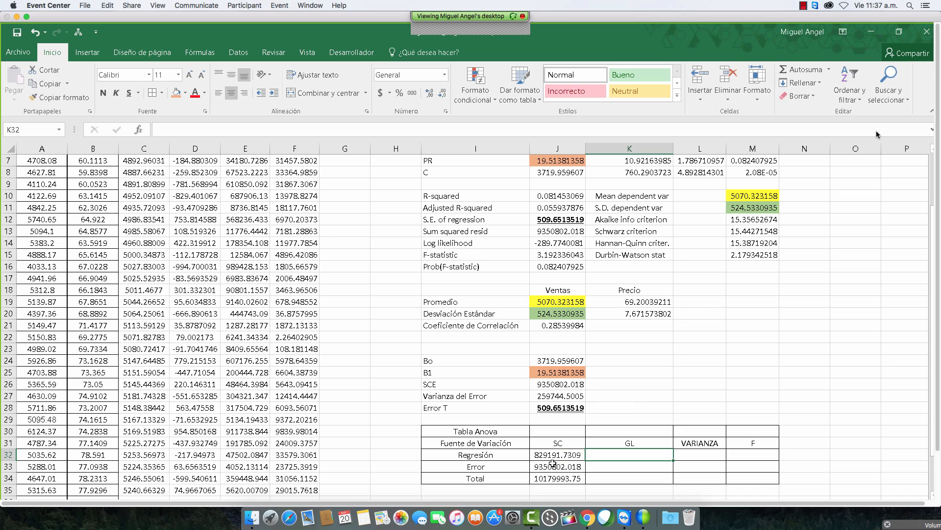
key("Down")
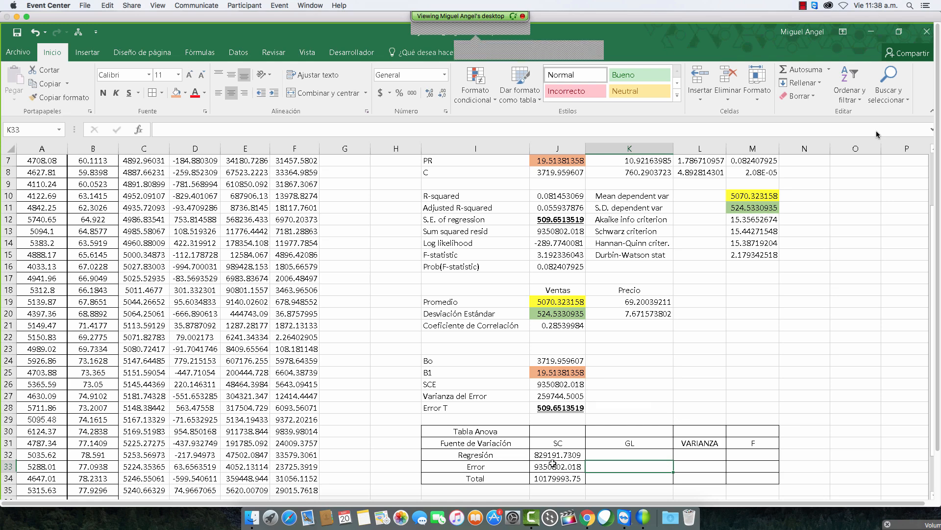
key("Up")
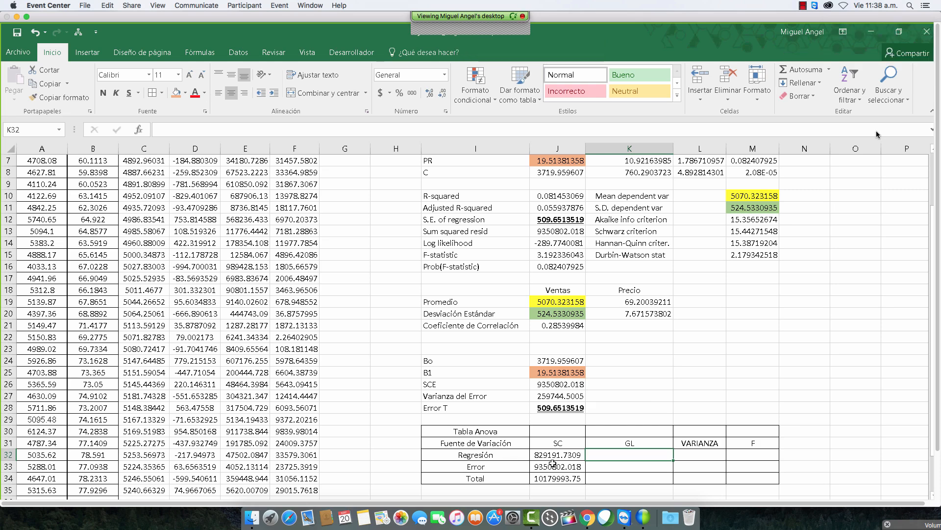
type("1")
key("Return")
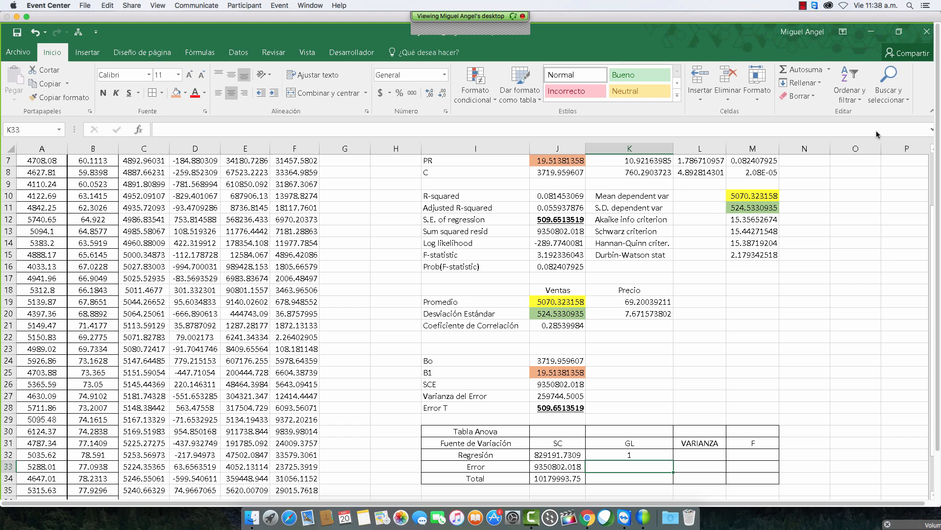
Enter degrees of freedom of 36 for Error in K33 and 37 for Total in K34
scroll(582, 385, "up", 2)
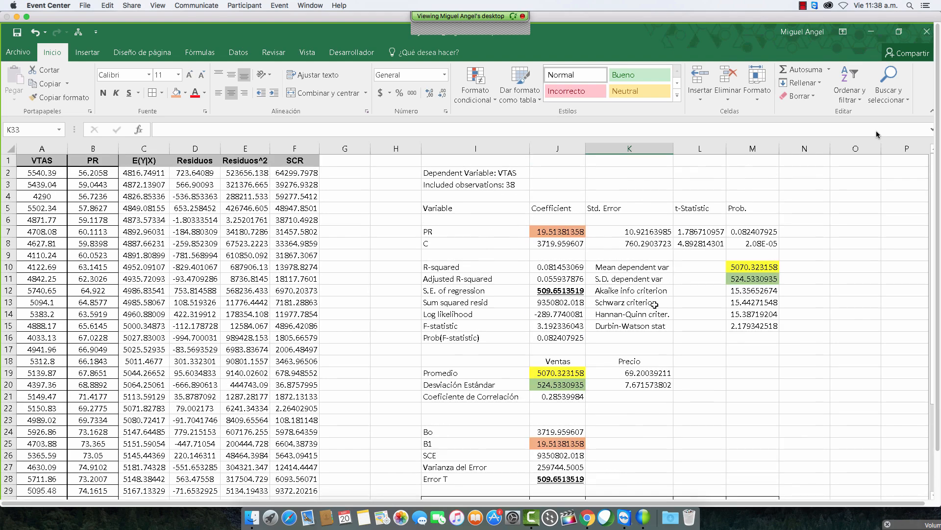
scroll(582, 385, "down", 4)
type("36")
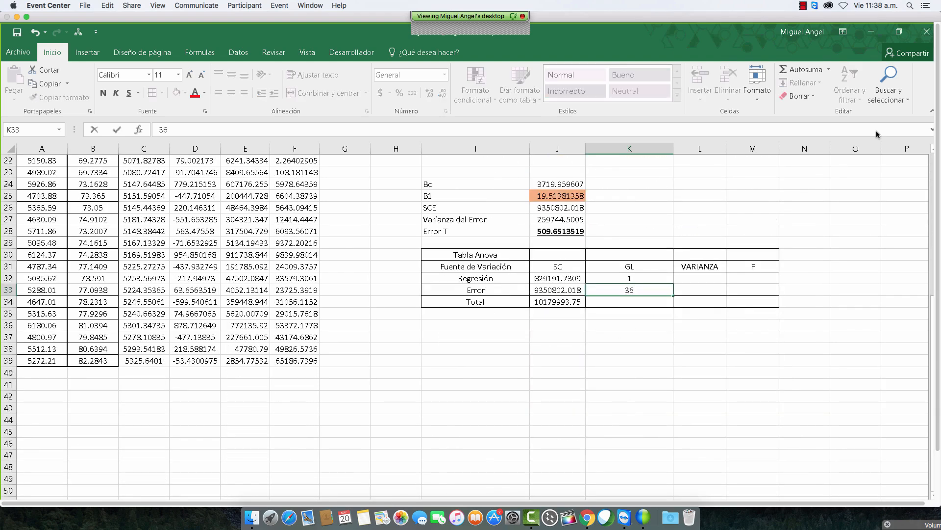
key("Return")
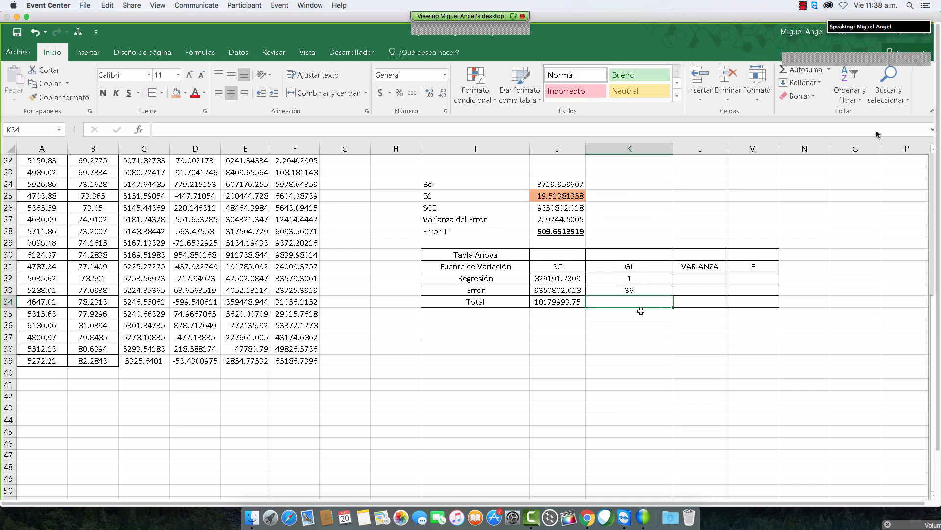
scroll(636, 310, "up", 5)
scroll(642, 310, "down", 3)
type("37")
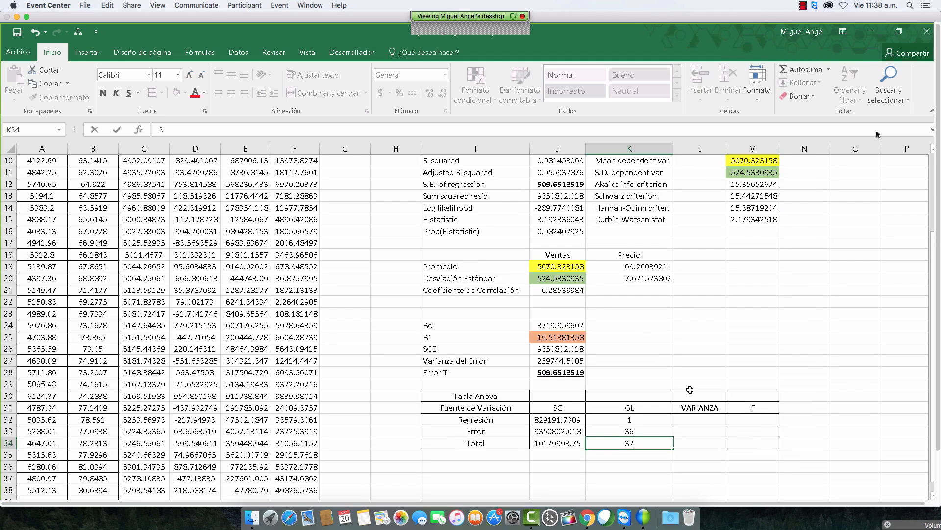
Compute the Regresión variance in L32 as +J32/K32 and fill the formula down to the Error row in L33
left_click(700, 420)
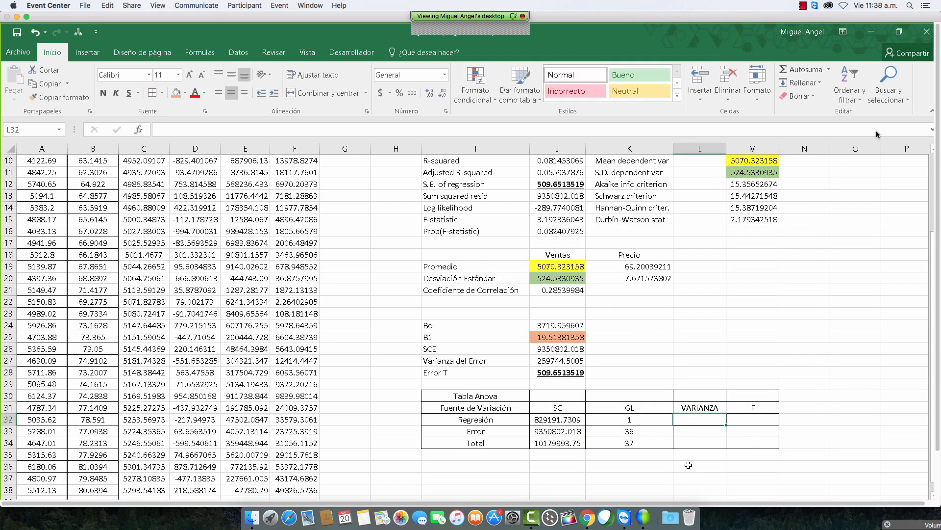
type("+")
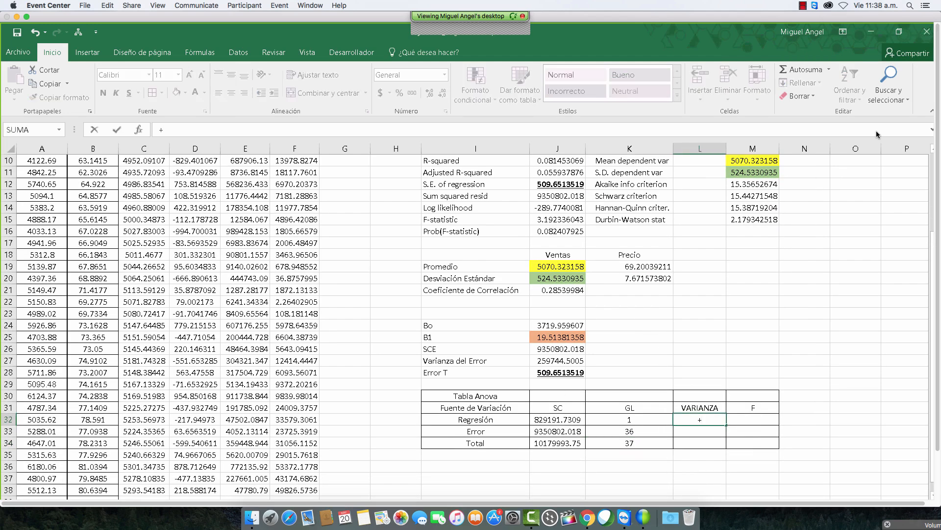
left_click(542, 420)
type("/")
left_click(617, 420)
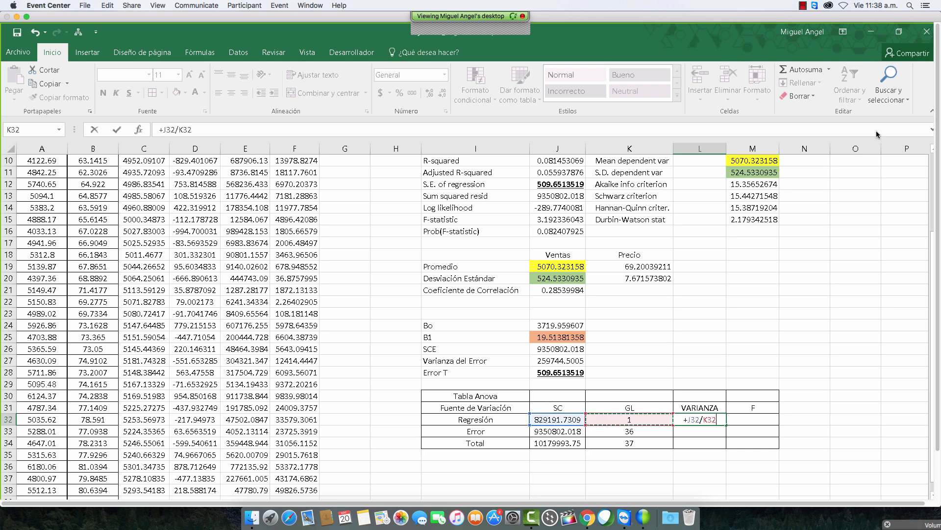
key("Return")
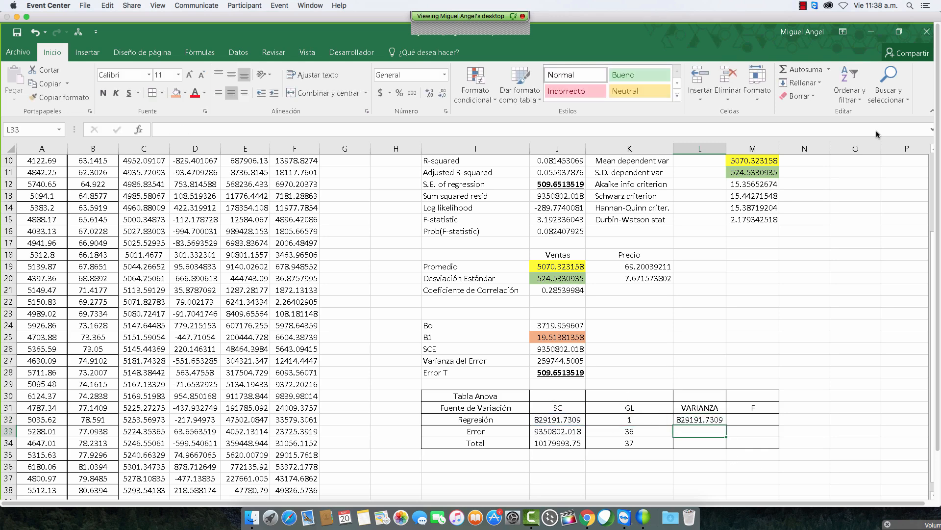
left_click(700, 420)
left_click_drag(727, 426, 727, 433)
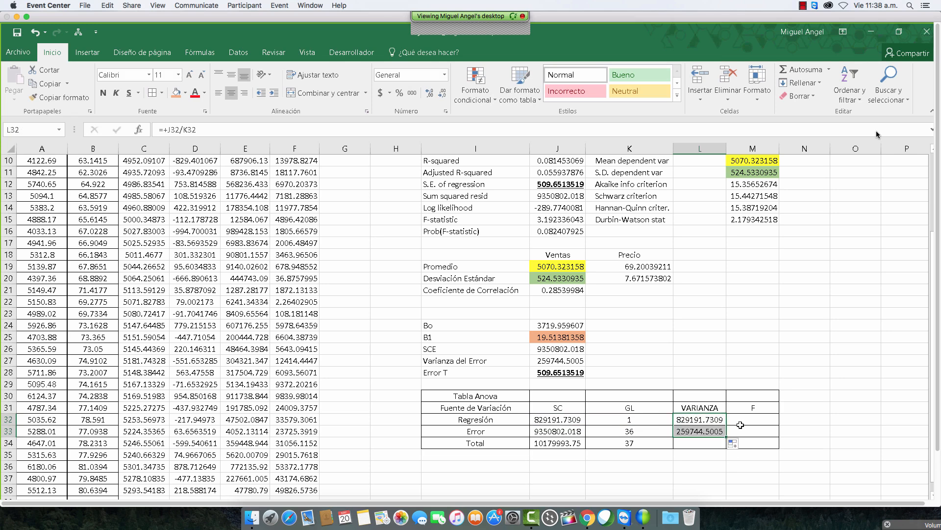
Compute the F value in M32 by dividing the Regresión variance by the Error variance, +L32/L33
left_click(740, 422)
type("+")
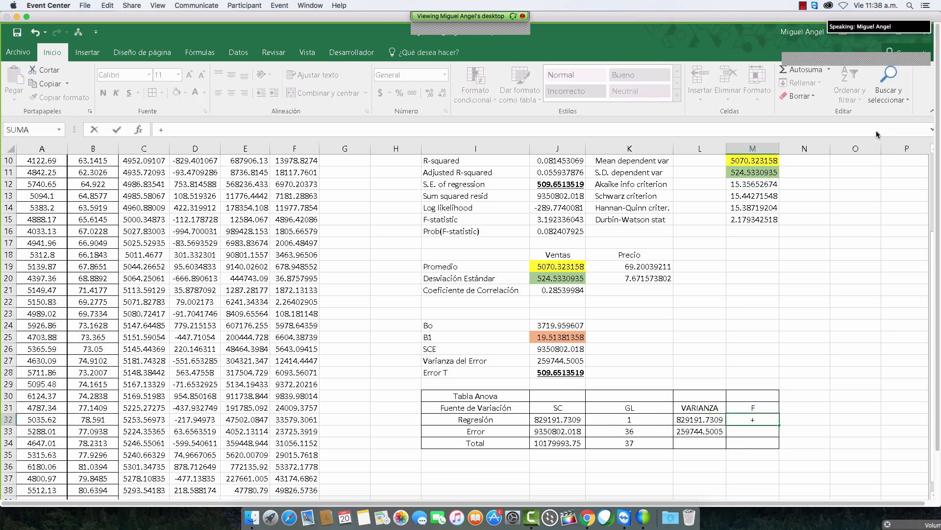
left_click(706, 421)
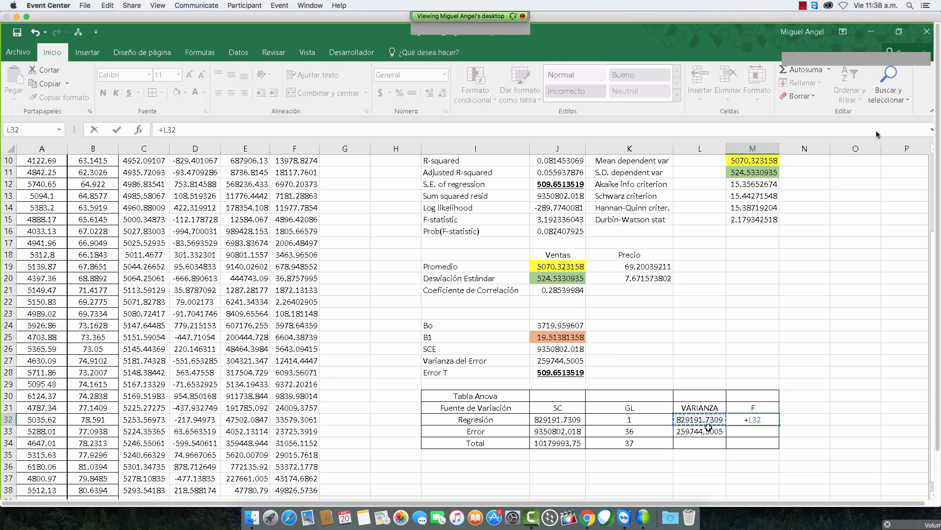
type("/")
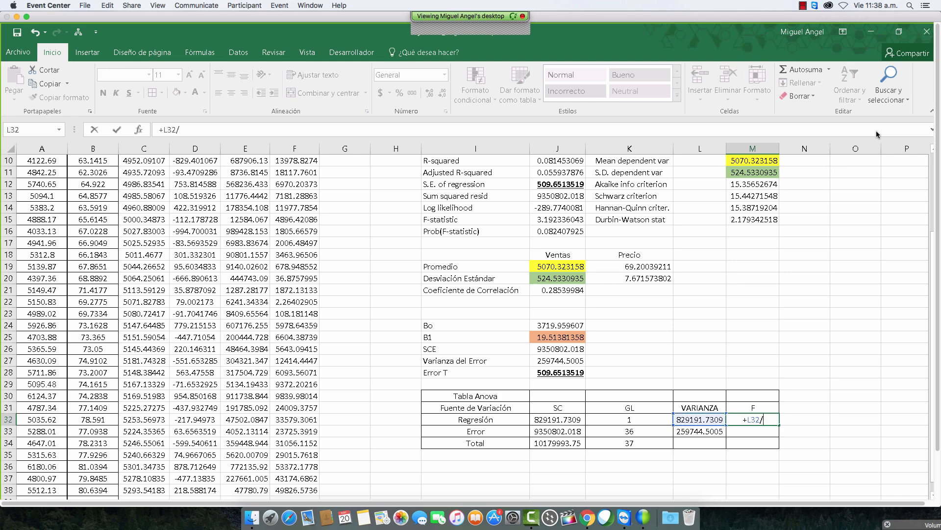
left_click(701, 431)
key("Return")
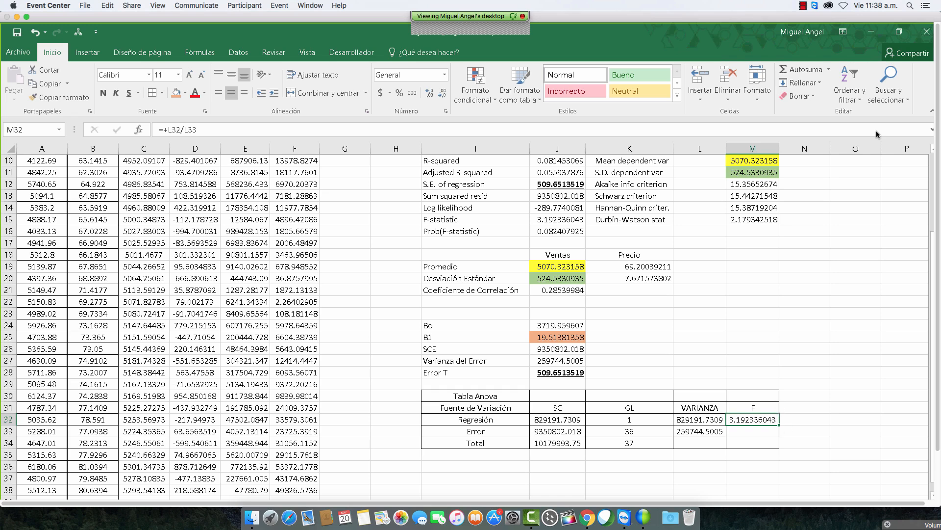
Mark the F-statistic in J15 and the computed F in M32 as matching with an orange fill and underline
left_click(557, 219)
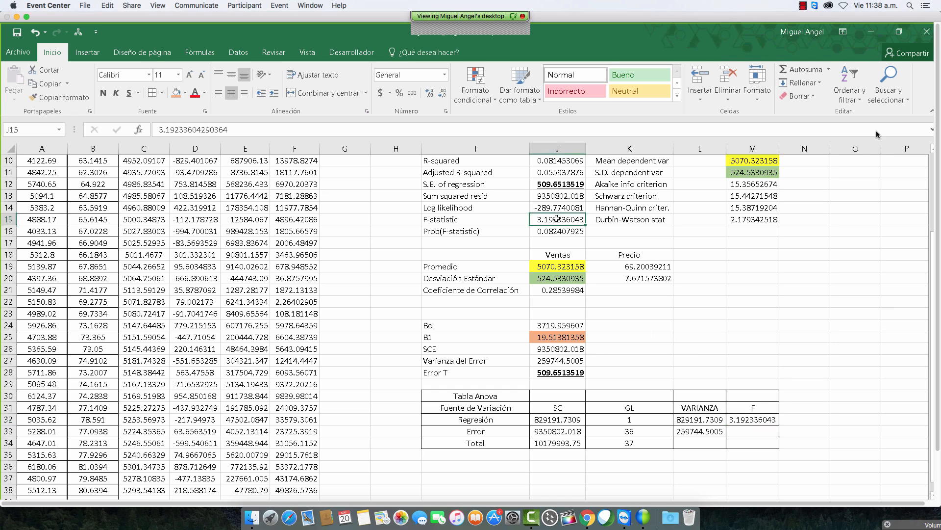
left_click(753, 419, "ctrl")
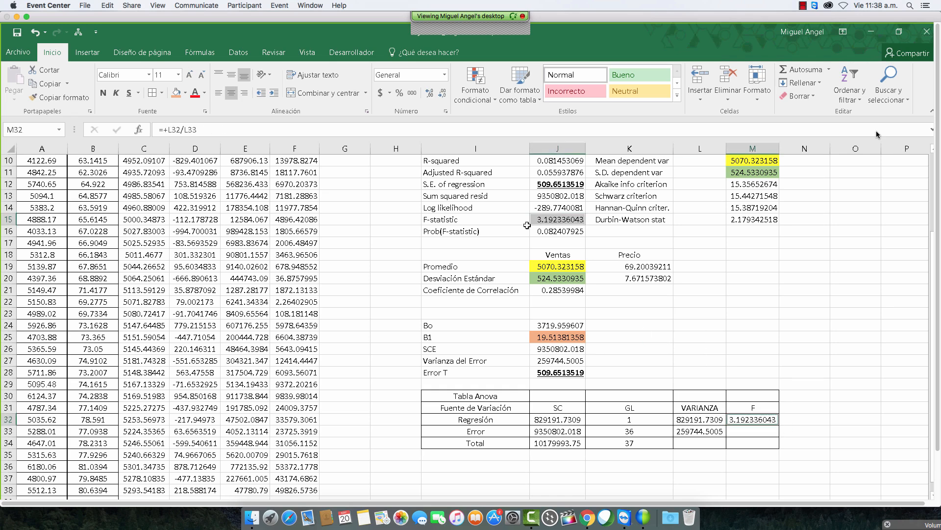
left_click(176, 92)
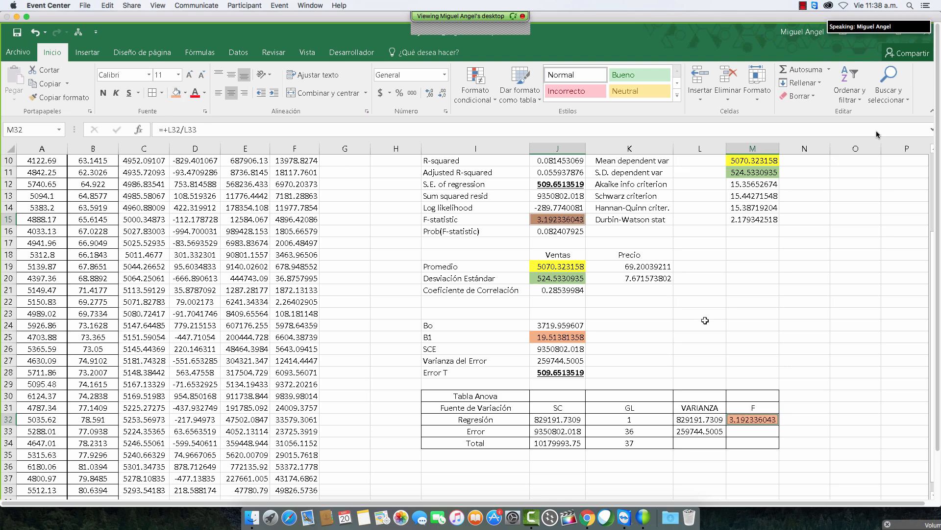
left_click(129, 92)
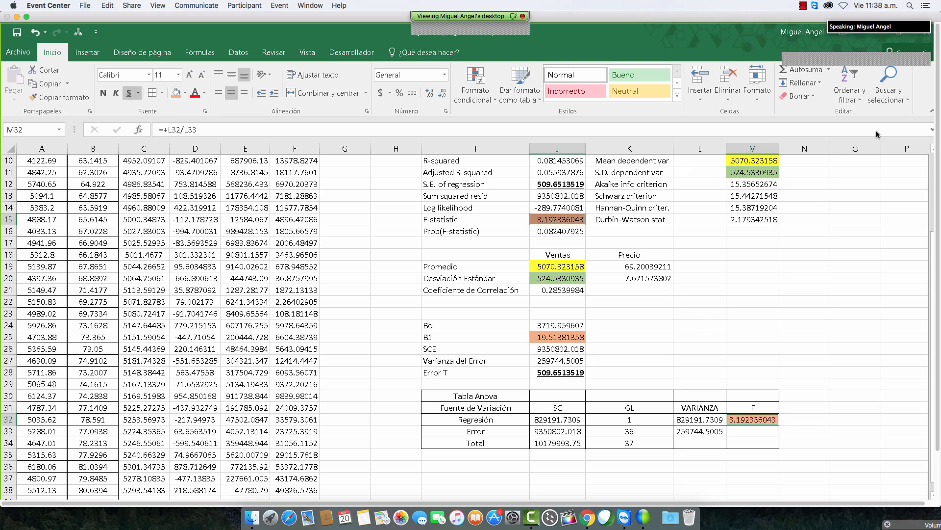
left_click(712, 302)
scroll(572, 256, "up", 2)
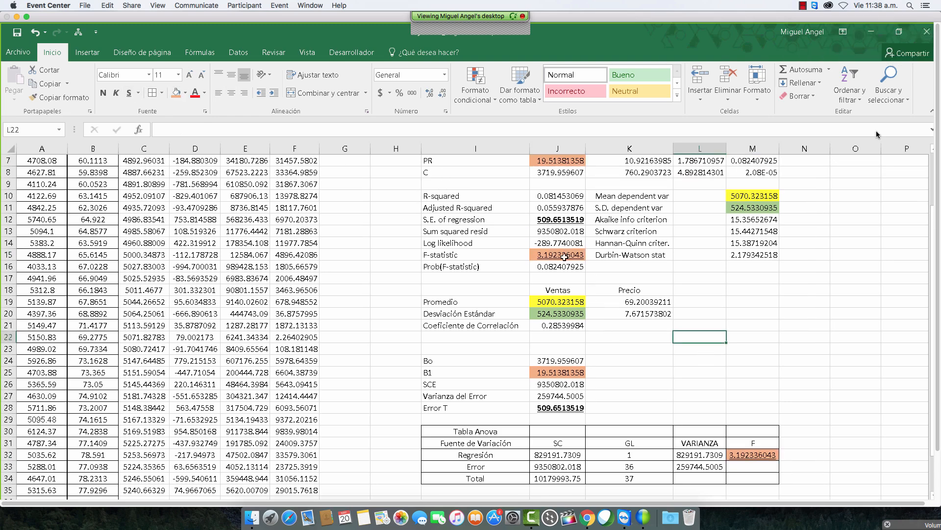
Compute the probability of F in N32, beside the ANOVA table, with the formula +DISTR.F.CD(M32;1;36)
left_click(806, 458)
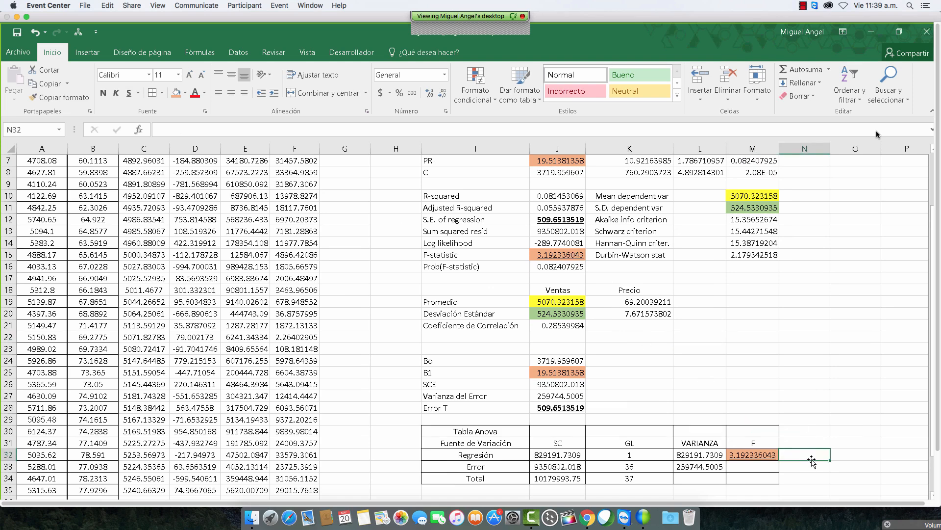
left_click(549, 267)
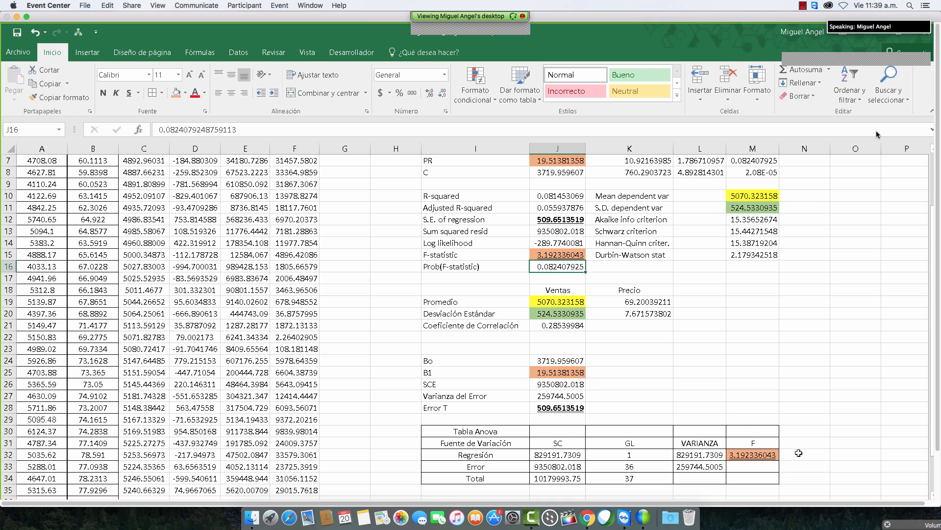
left_click(805, 456)
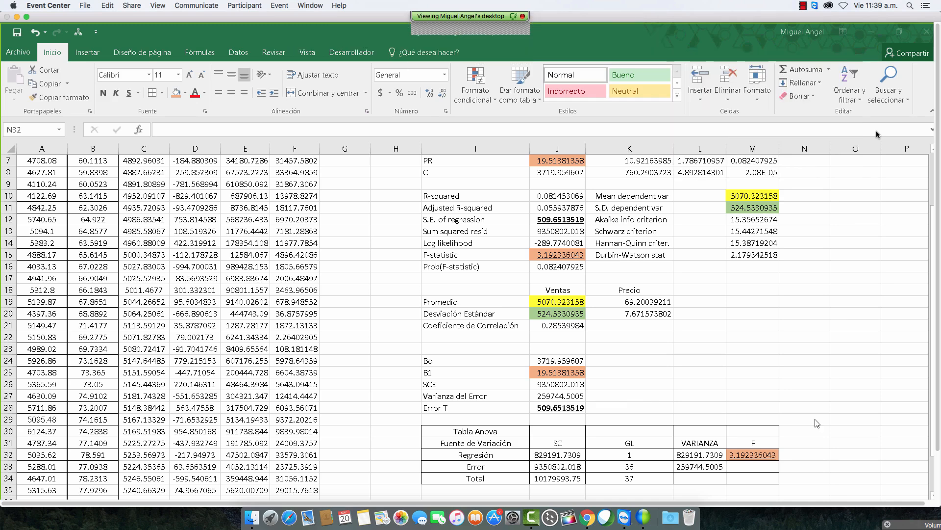
left_click(800, 458)
type("+")
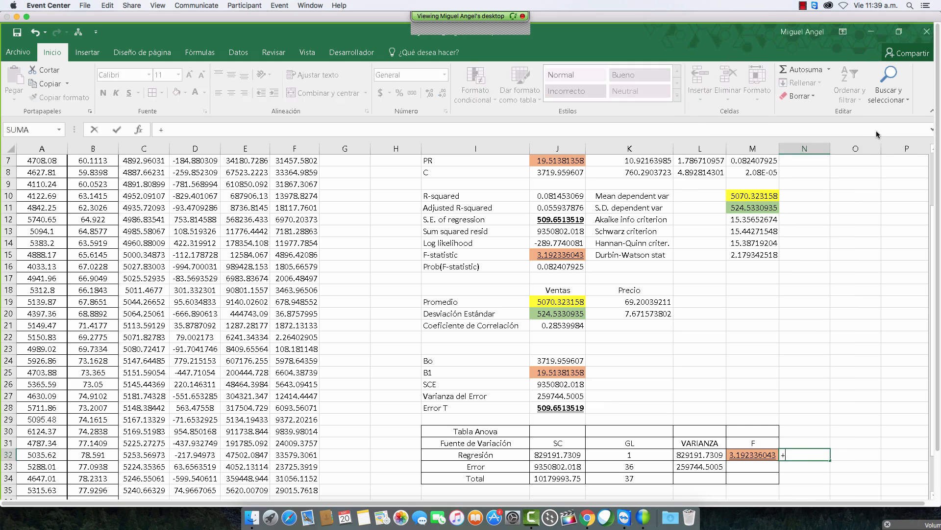
type("DISTR")
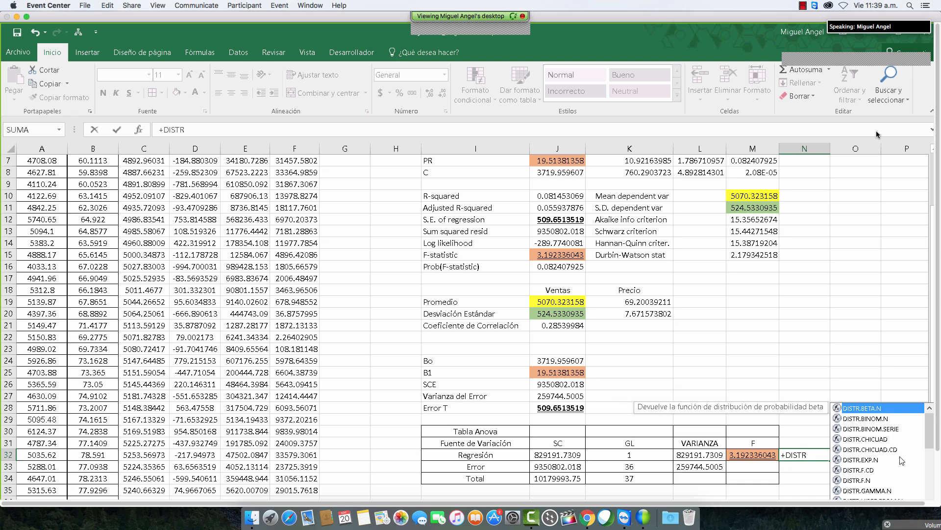
scroll(898, 457, "down", 1)
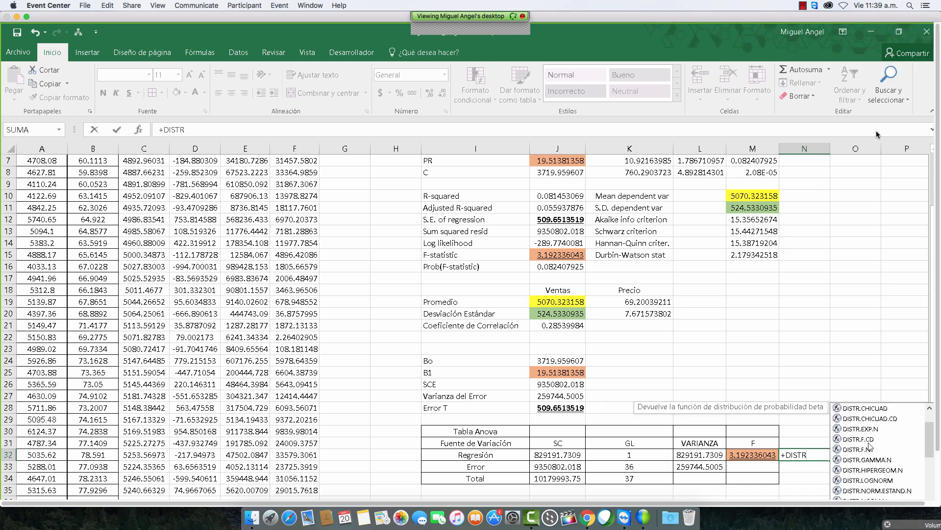
double_click(867, 440)
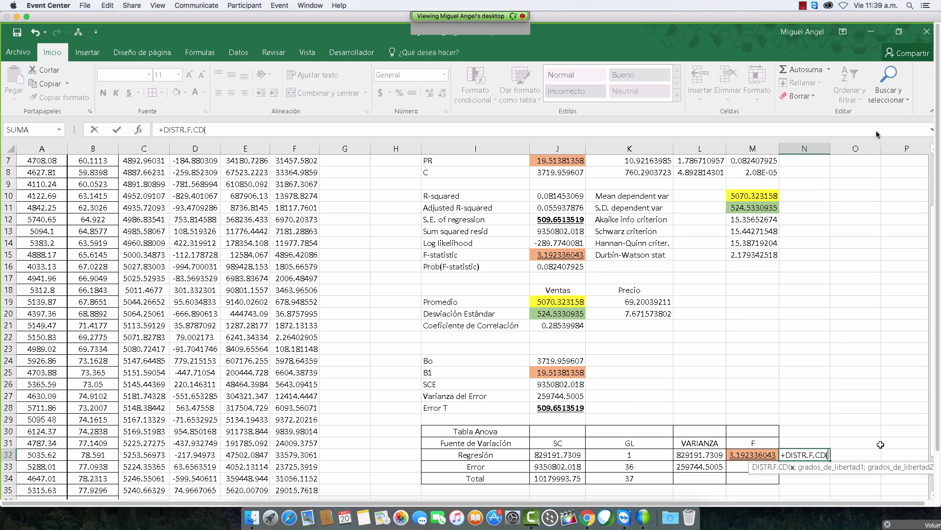
left_click(742, 455)
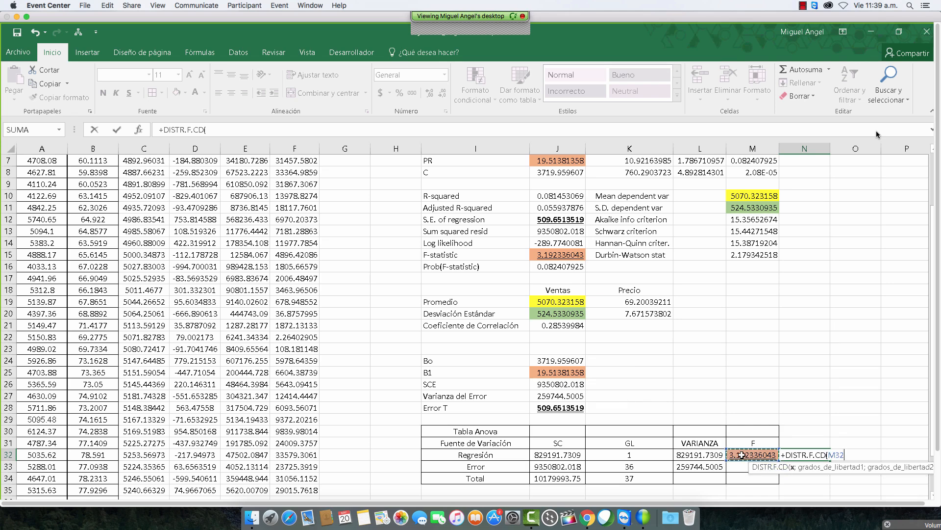
type(";")
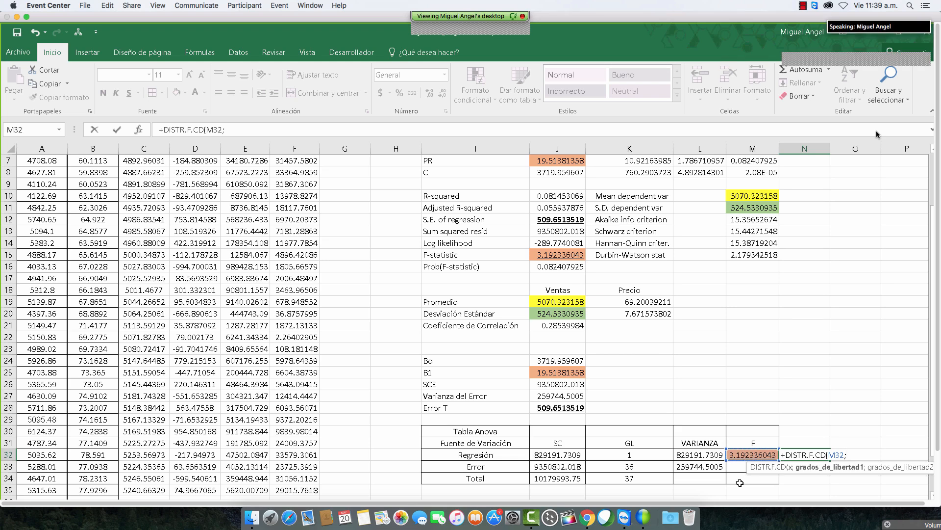
type("1")
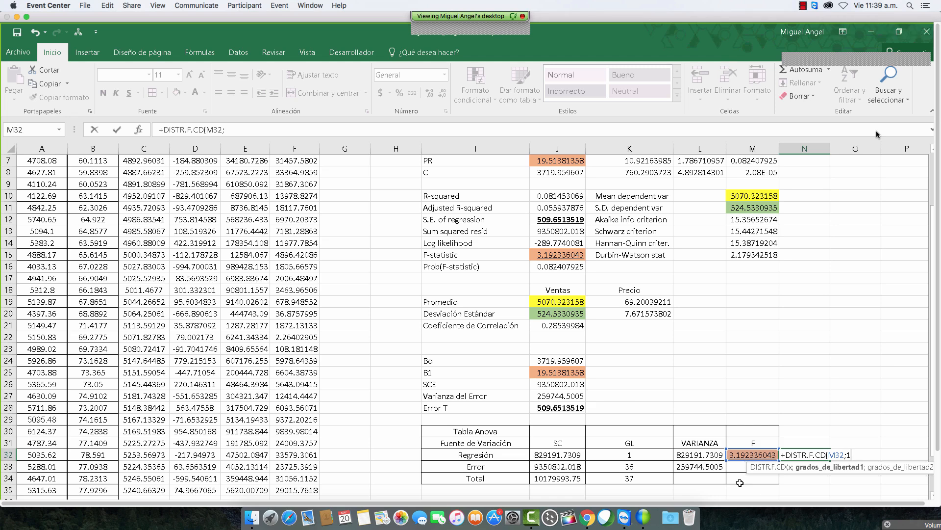
type(";")
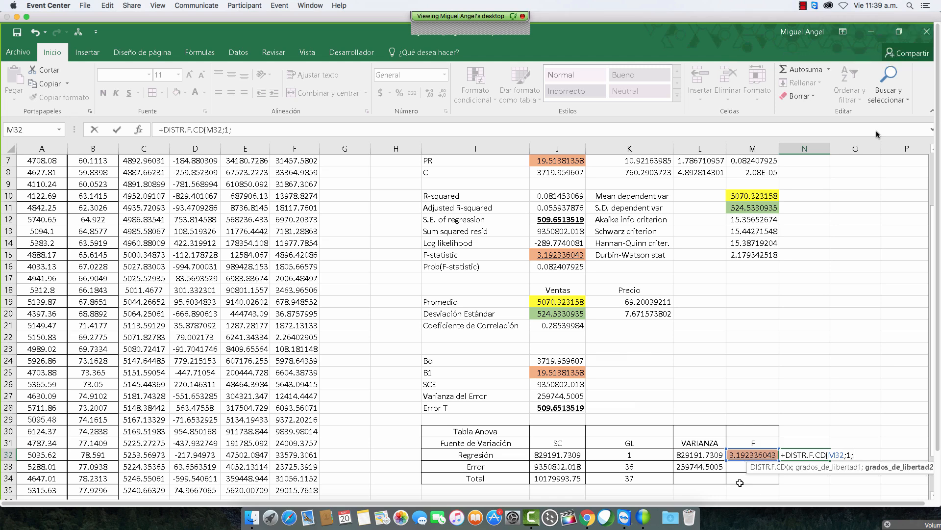
type("36")
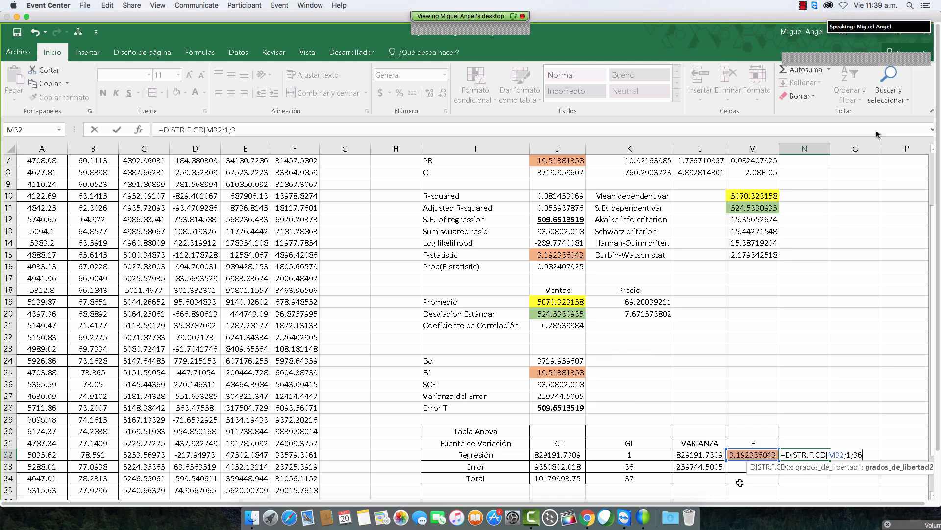
key("ctrl+Return")
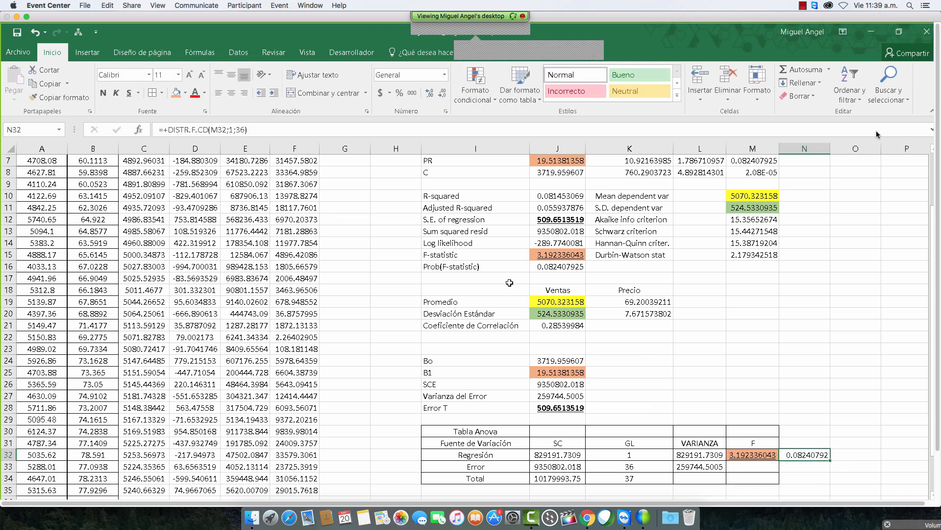
Mark Prob(F-statistic) in J16 and the computed probability in N32 as matching with a light blue fill
left_click(546, 267)
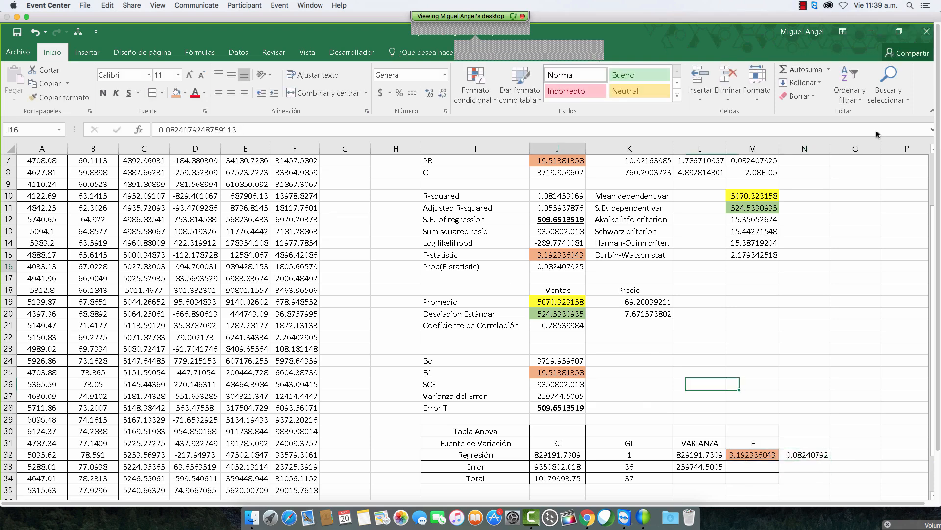
left_click(186, 95)
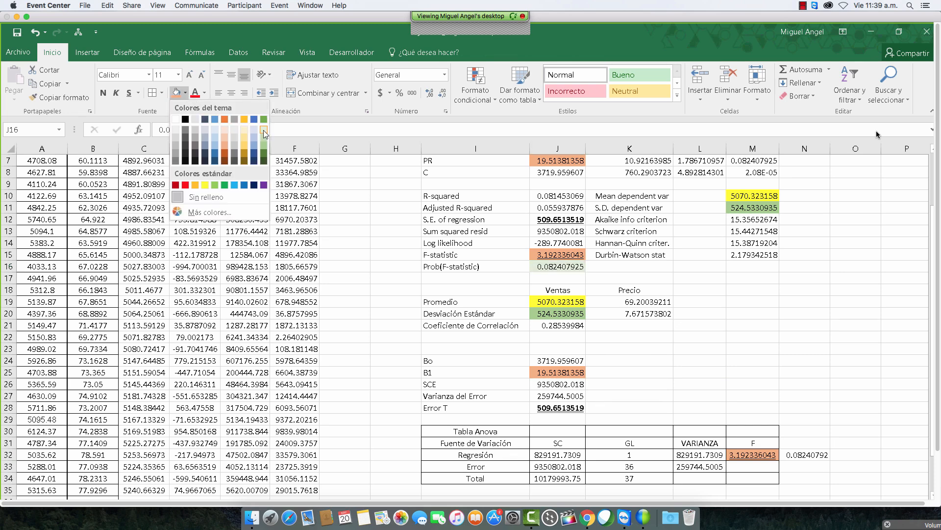
left_click(215, 142)
left_click(804, 455, "ctrl")
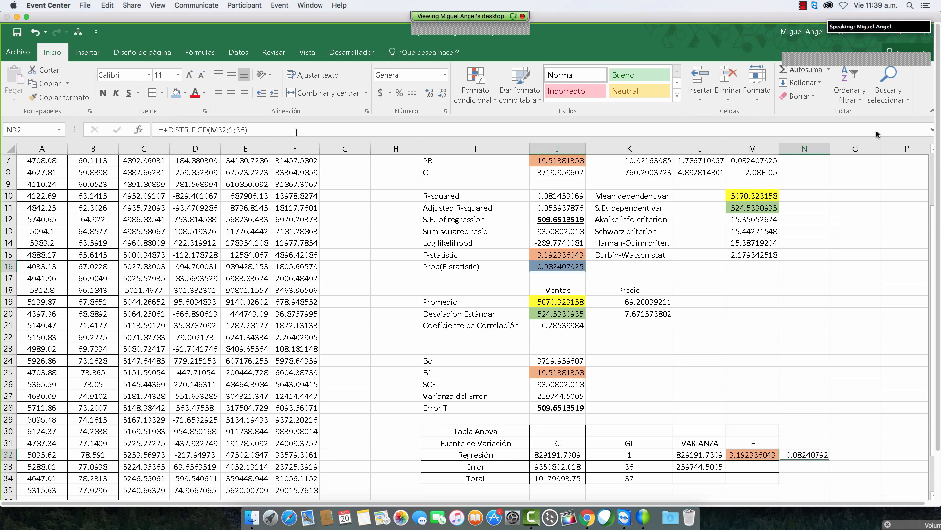
left_click(175, 92)
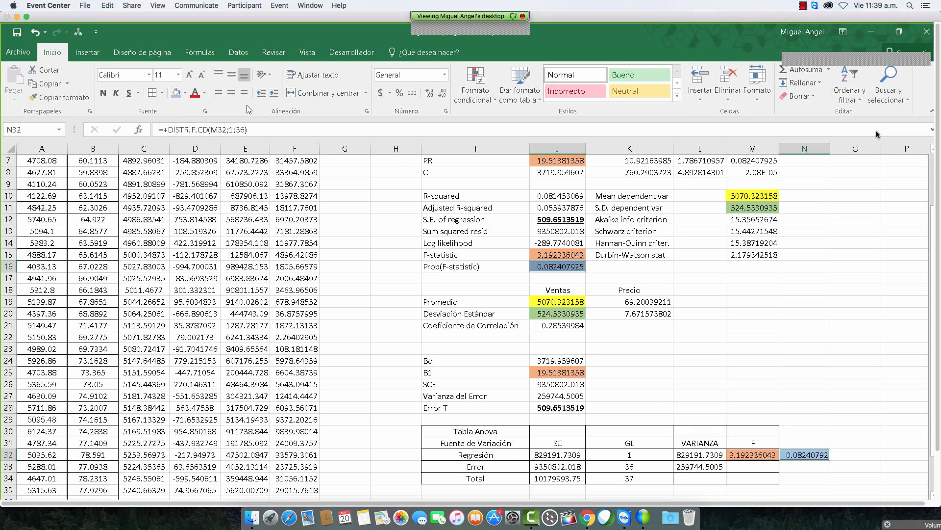
left_click(820, 453)
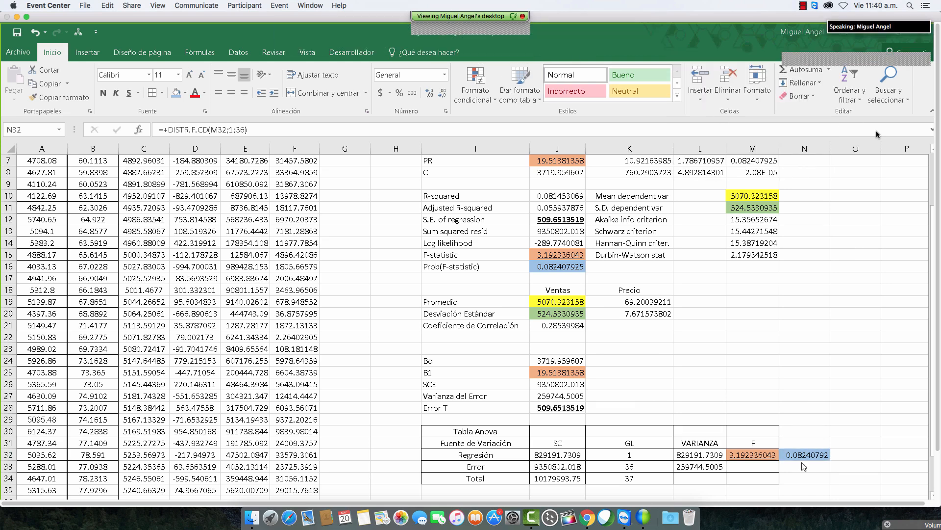
left_click(802, 406)
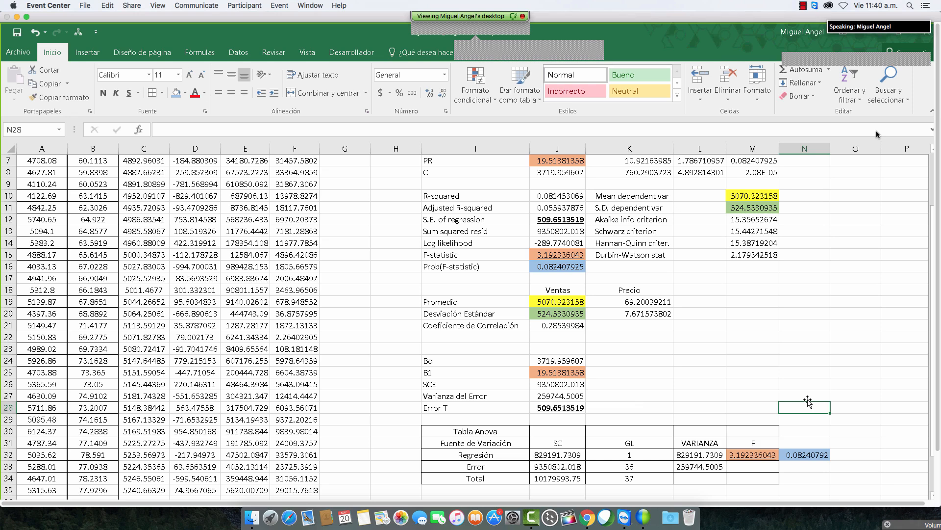
left_click(754, 455)
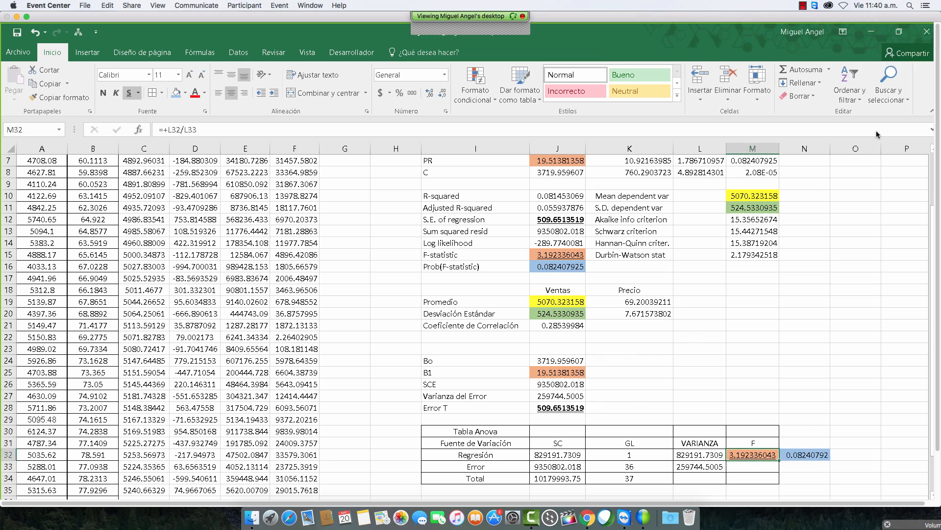
left_click(803, 457)
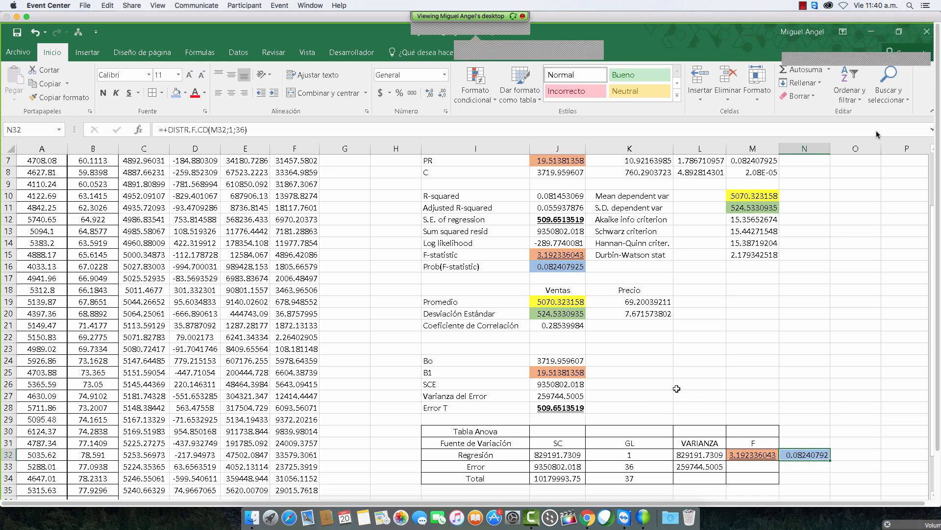
Enter the label R2 in I36, below the ANOVA table
scroll(677, 389, "down", 3)
left_click(487, 467)
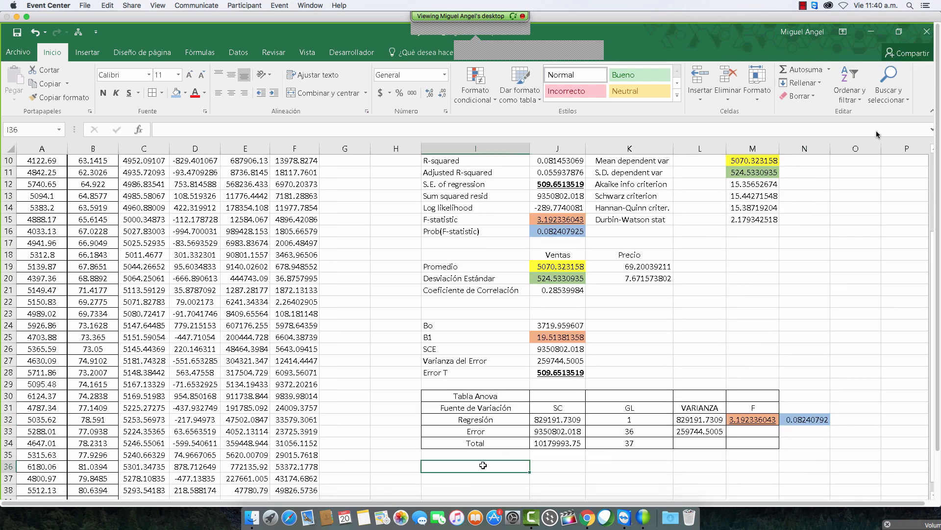
type("r2")
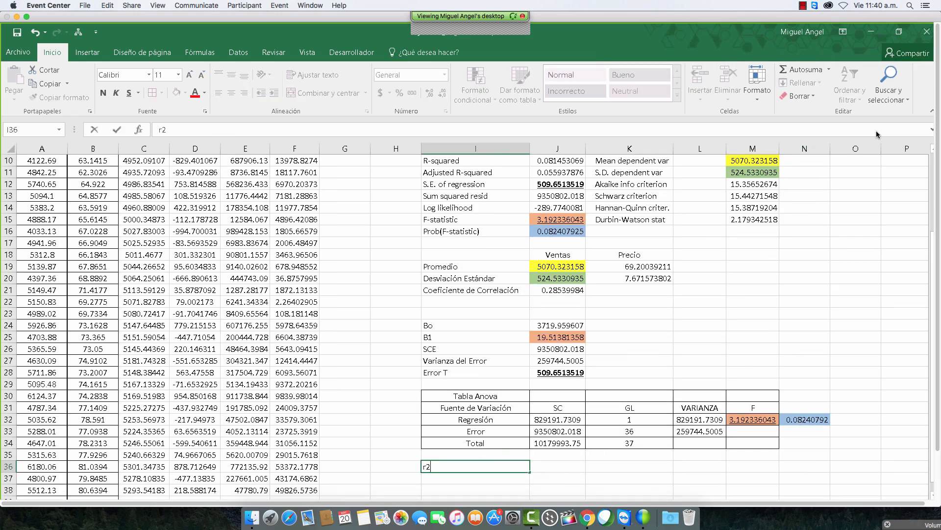
key("Return")
key("Up")
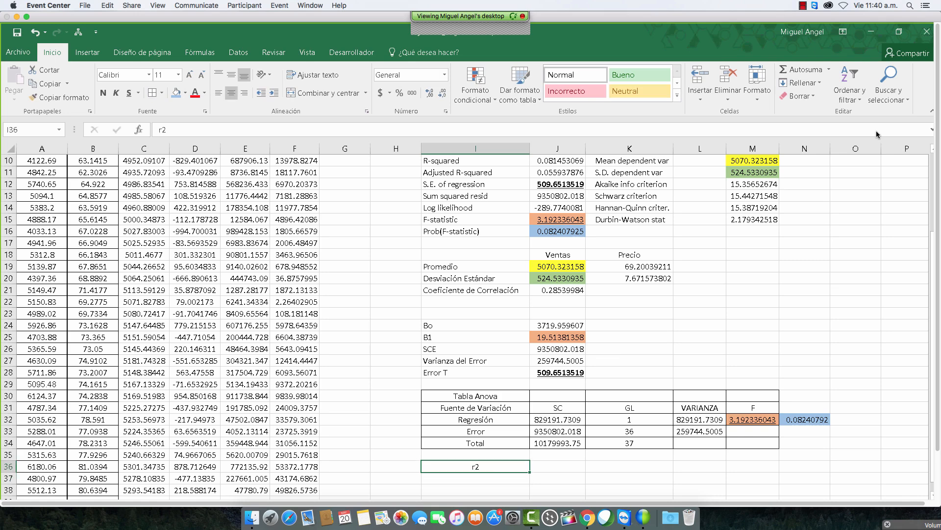
type("R2")
key("Tab")
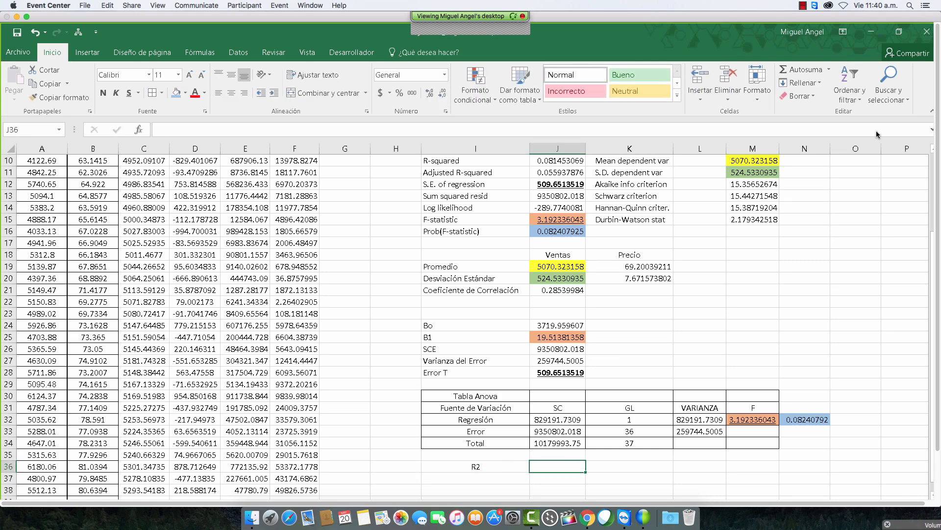
Compute R2 in J36 by dividing the Regresión sum of squares by the Total sum of squares, +J32/J34
type("+")
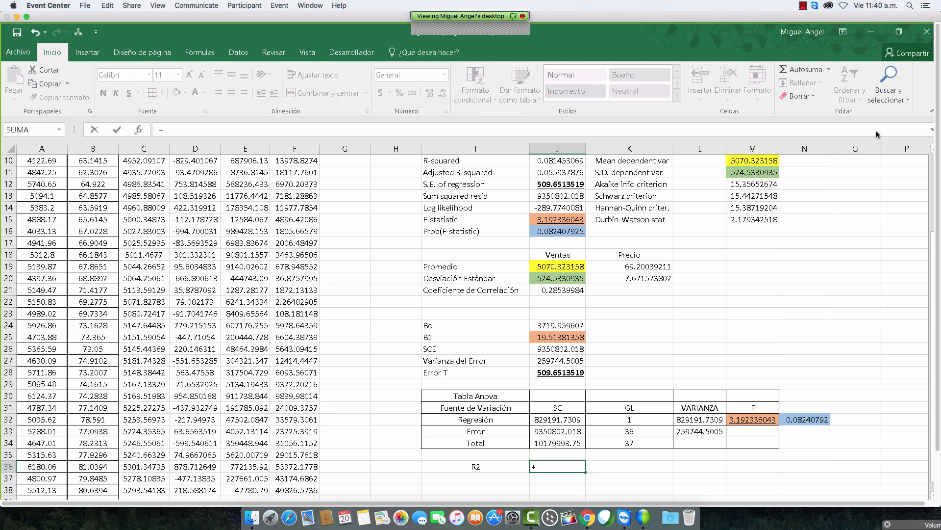
left_click(548, 420)
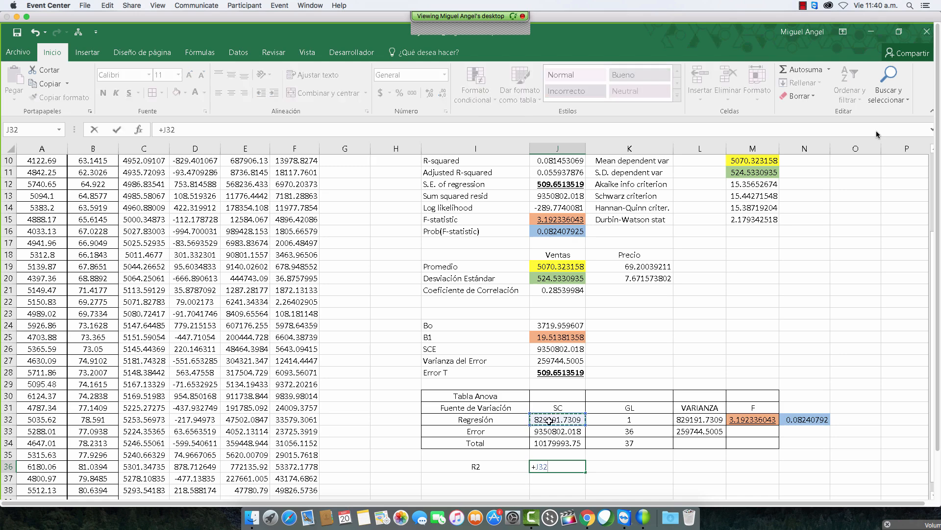
type("/")
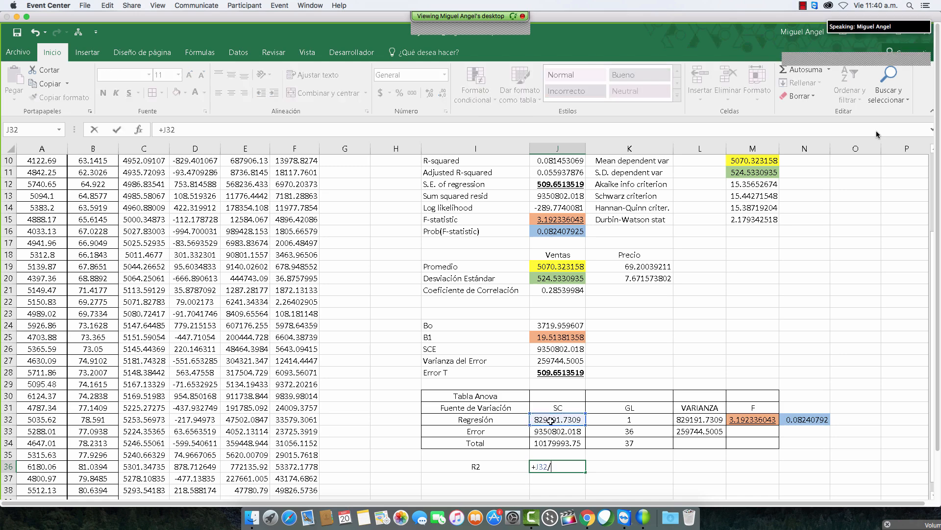
left_click(561, 443)
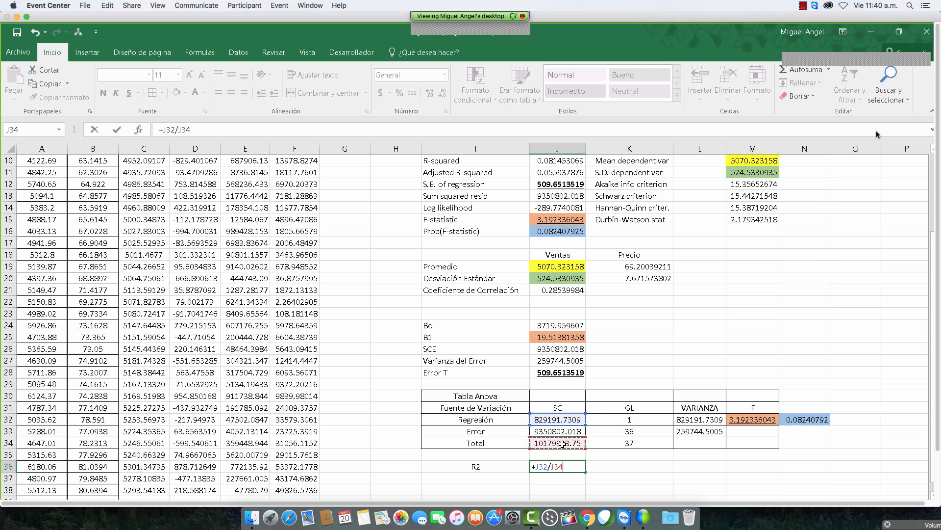
key("Return")
key("Up")
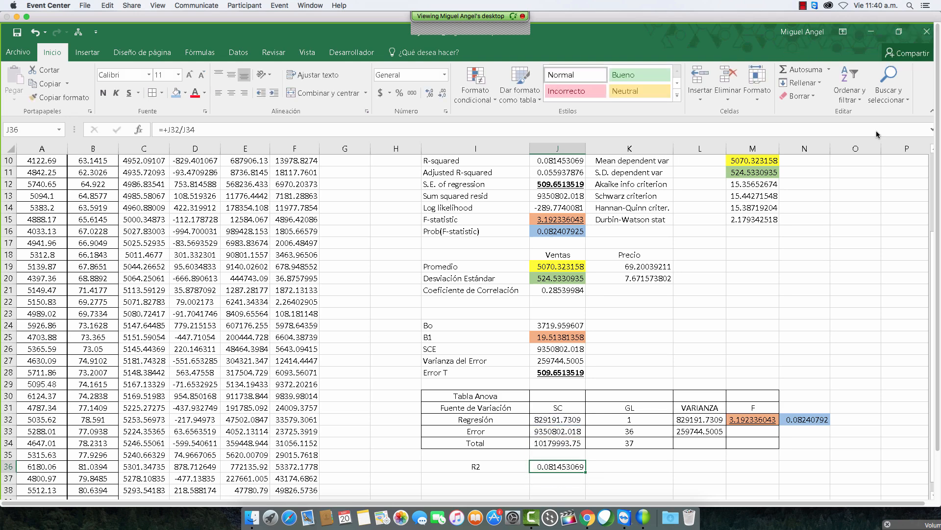
Mark R-squared in J10 and the computed R2 in J36 as matching with a blue-gray fill and bold, underlined text
left_click(570, 161, "ctrl")
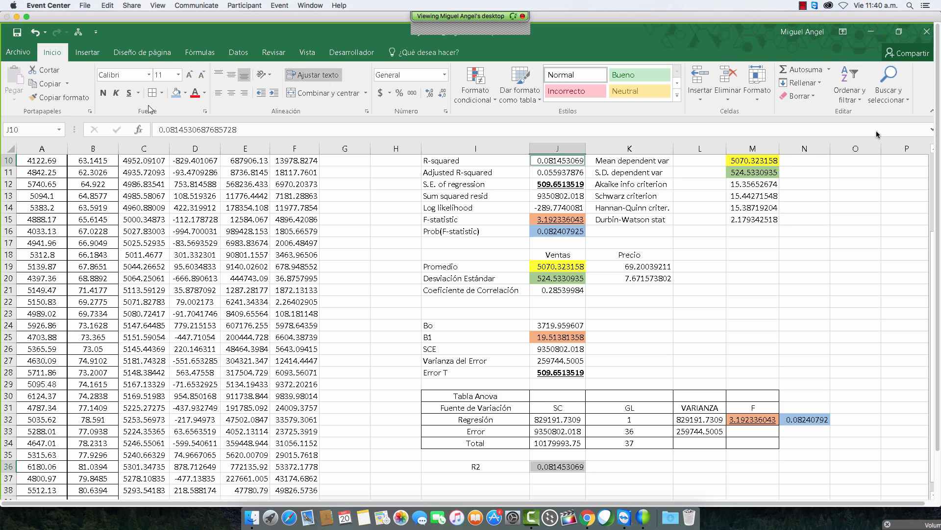
left_click(185, 94)
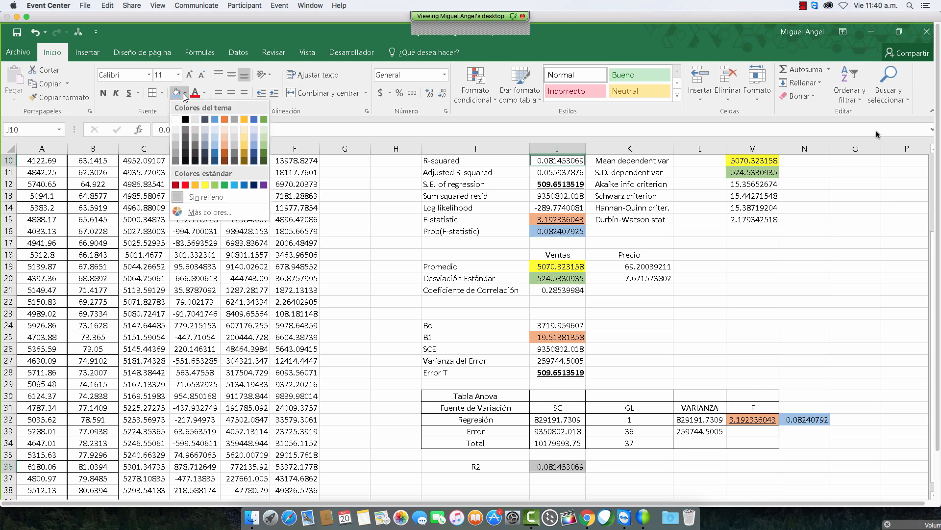
left_click(204, 144)
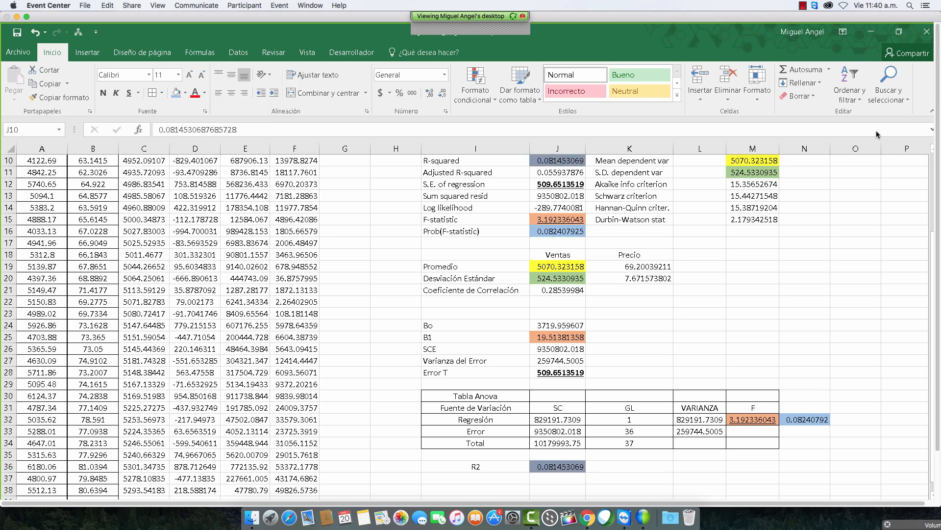
left_click(103, 93)
left_click(630, 313)
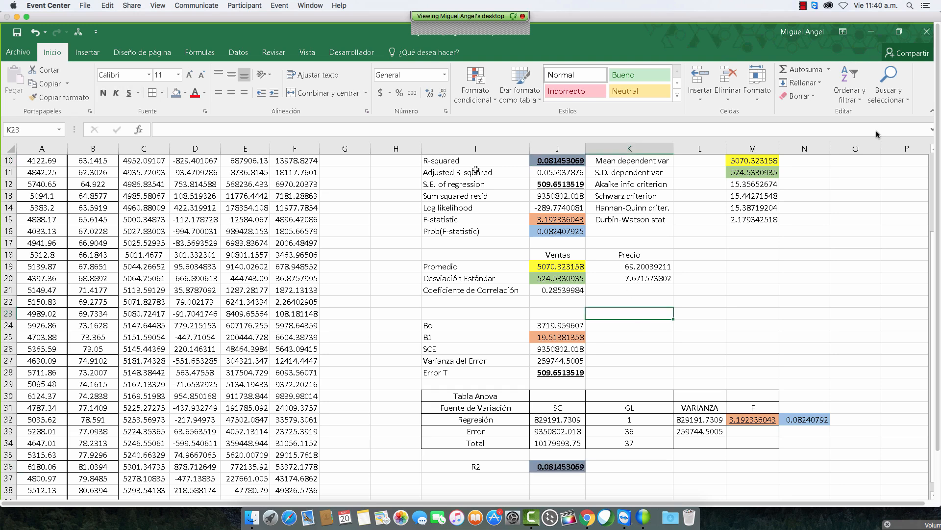
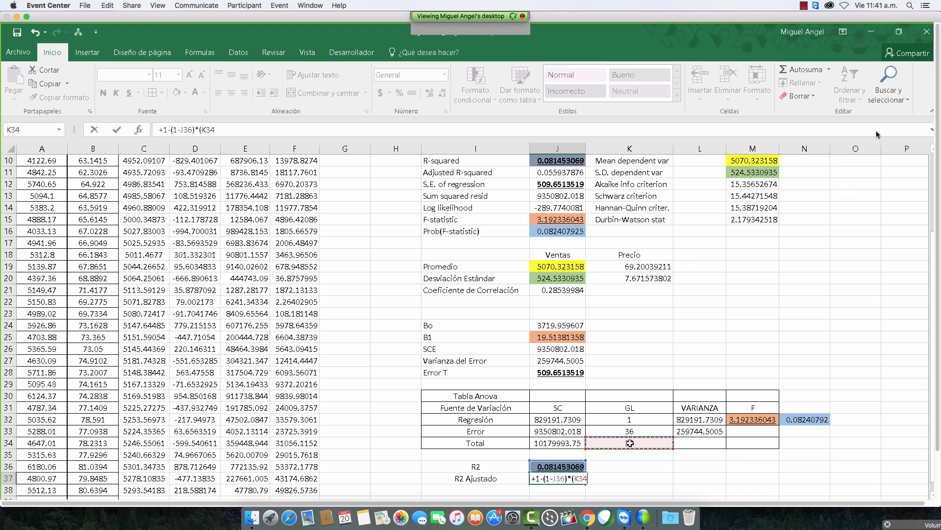
Complete the R2 Ajustado formula in J37 as 1-(1-J36)*(K34/K33), dividing the Total by the Error degrees of freedom
type("/")
left_click(635, 429)
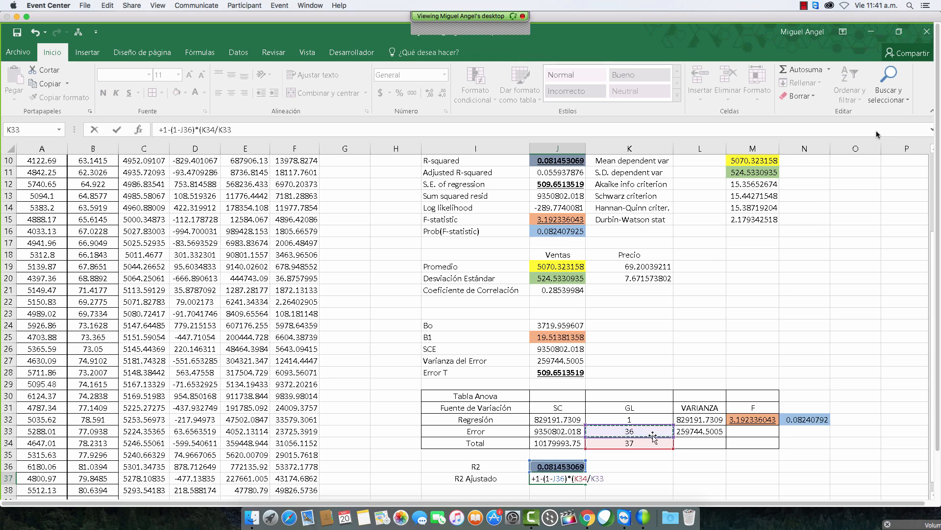
key("Return")
key("Up")
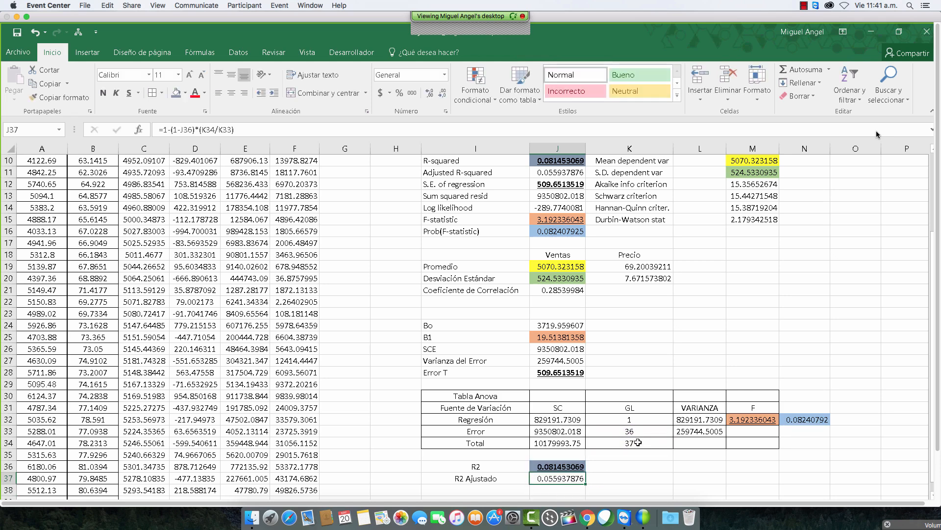
Compare the EViews Adjusted R-squared in J11 with the computed R2 Ajustado in J37
left_click(555, 173)
left_click(555, 479)
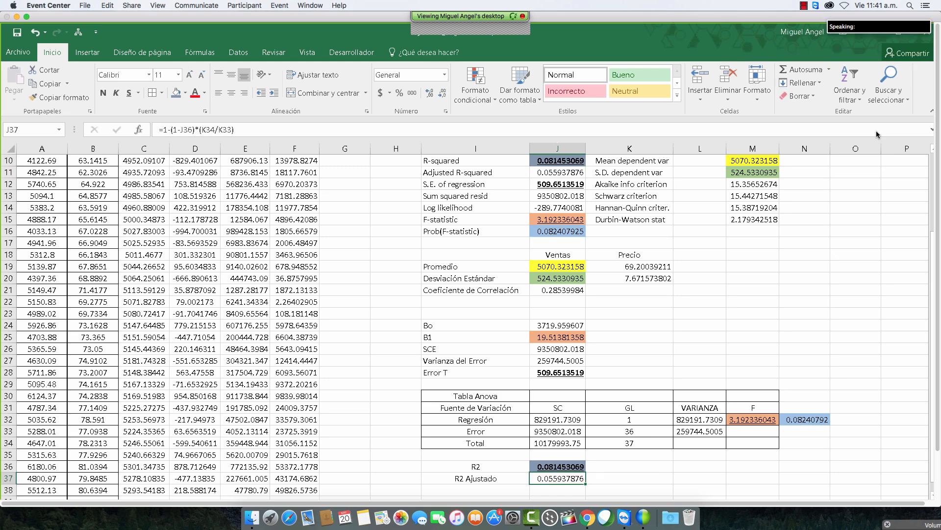
left_click(563, 174)
left_click(556, 479)
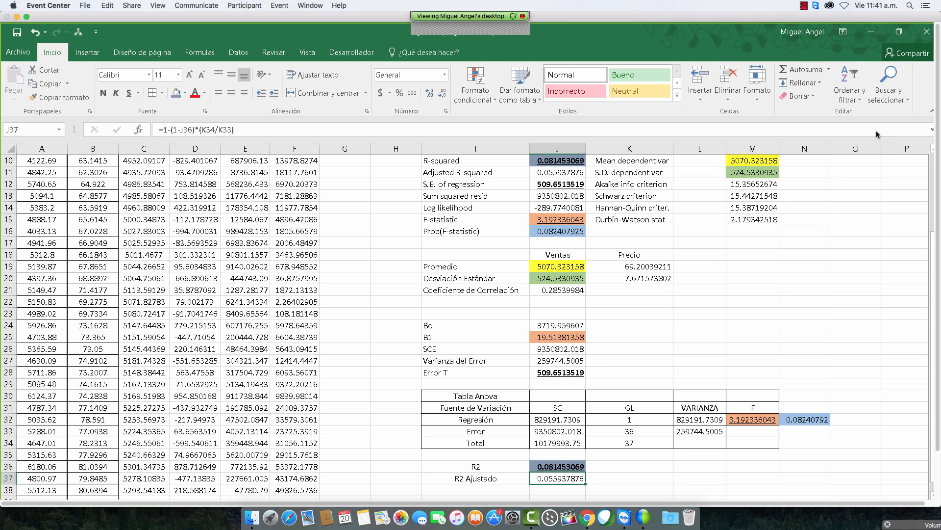
left_click(556, 172)
scroll(465, 324, "down", 6)
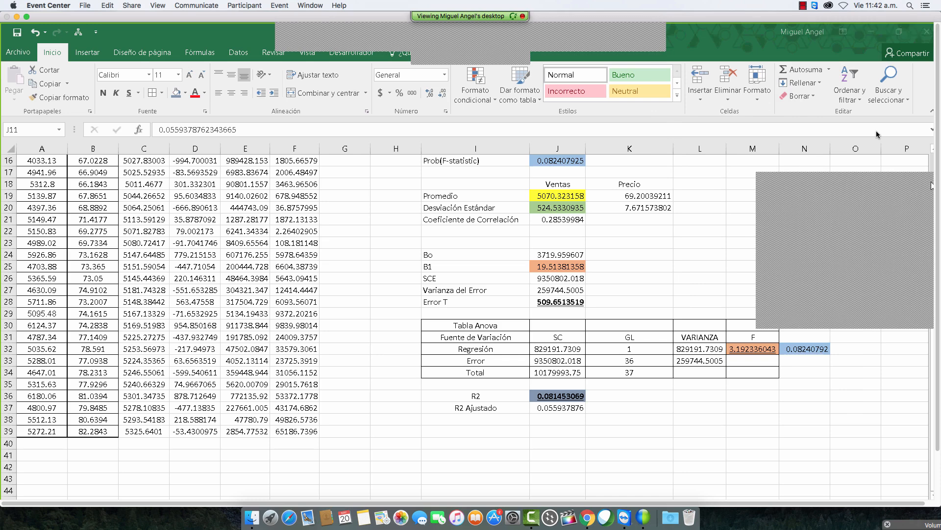
left_click(495, 418)
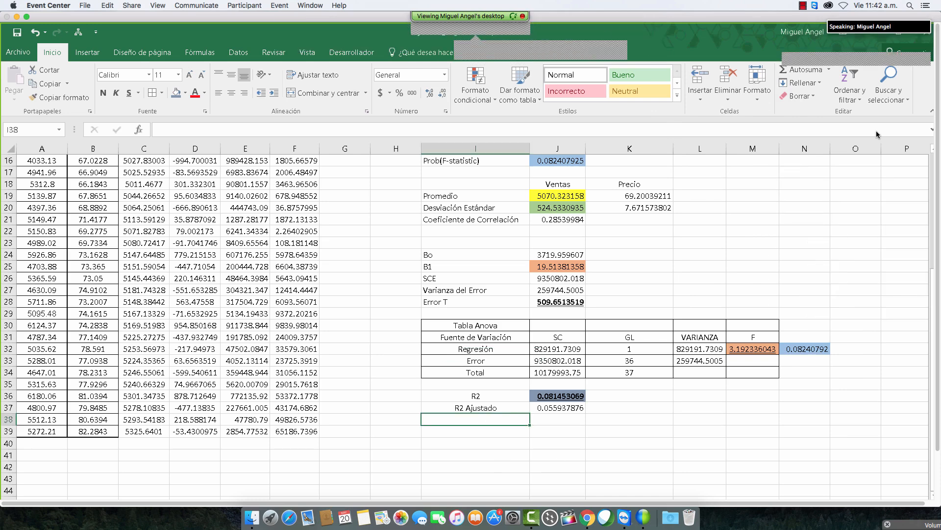
left_click(589, 27)
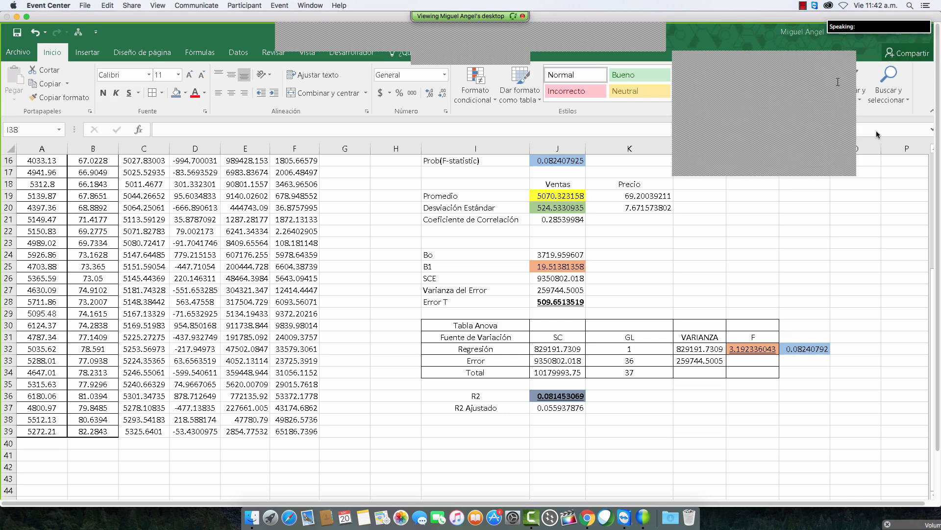
left_click(849, 64)
left_click(492, 417)
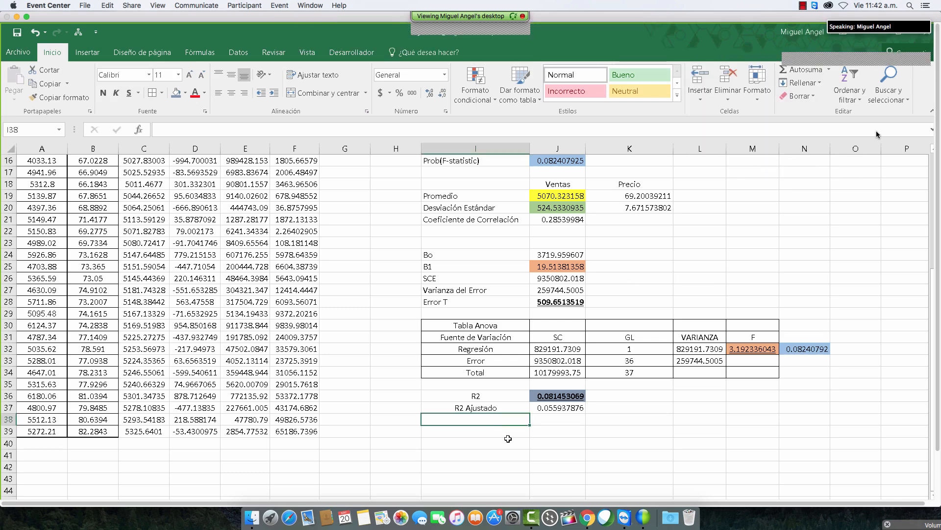
scroll(509, 438, "up", 3)
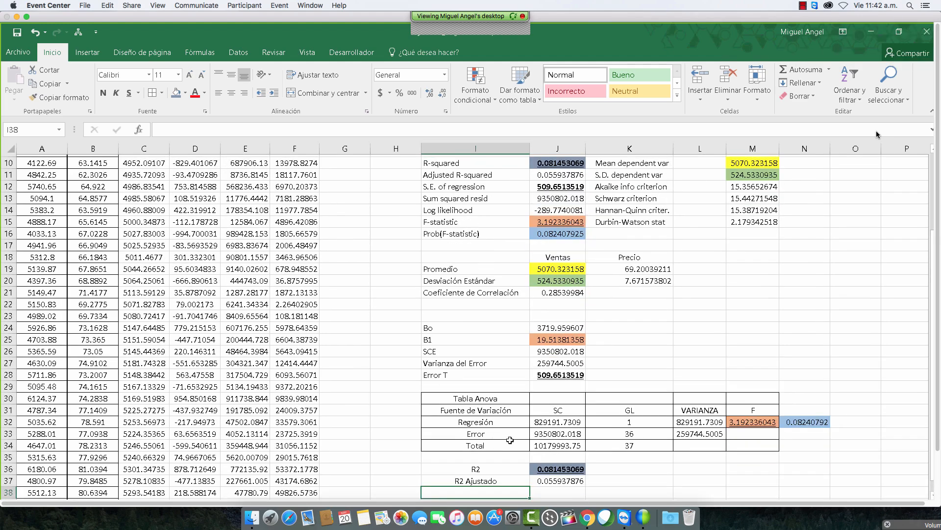
scroll(510, 440, "down", 3)
left_click(503, 432)
left_click(505, 443)
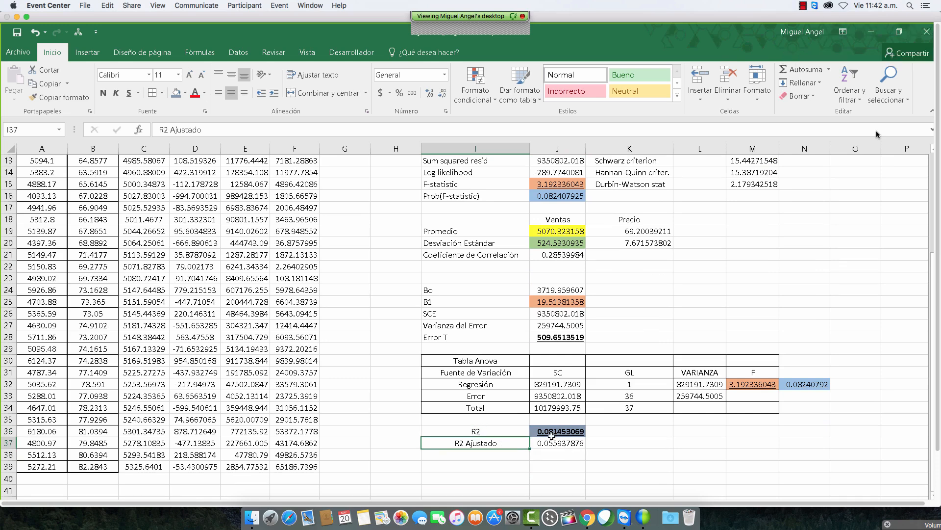
Switch to EViews and select the PR coefficient in the least squares output to review it
mouse_move(469, 499)
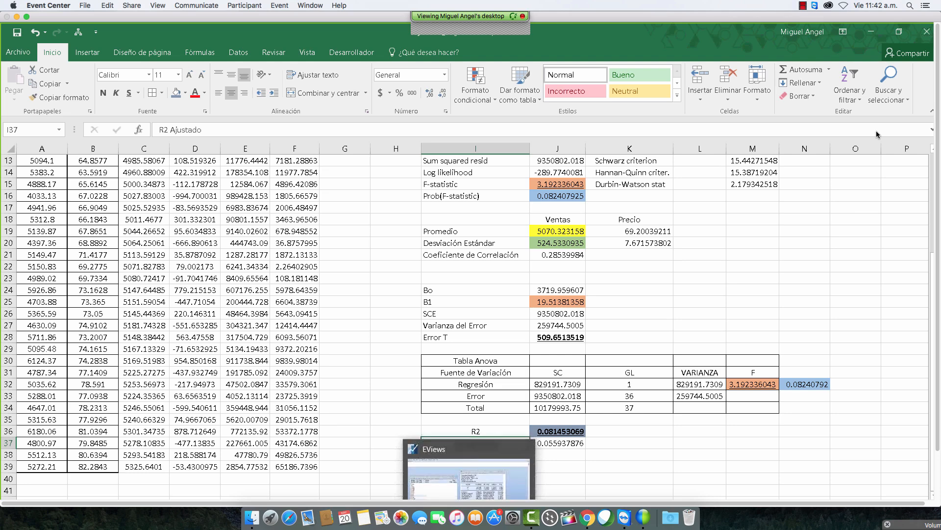
left_click(469, 485)
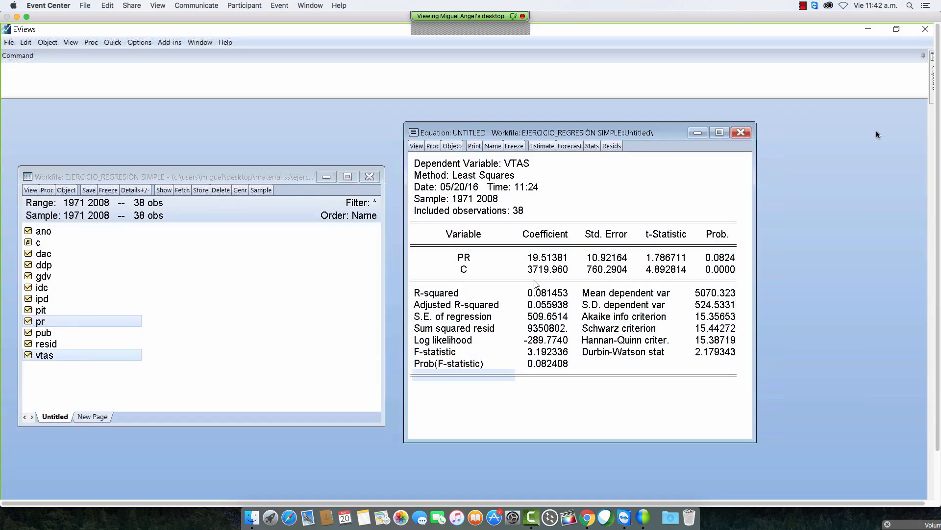
left_click(534, 260)
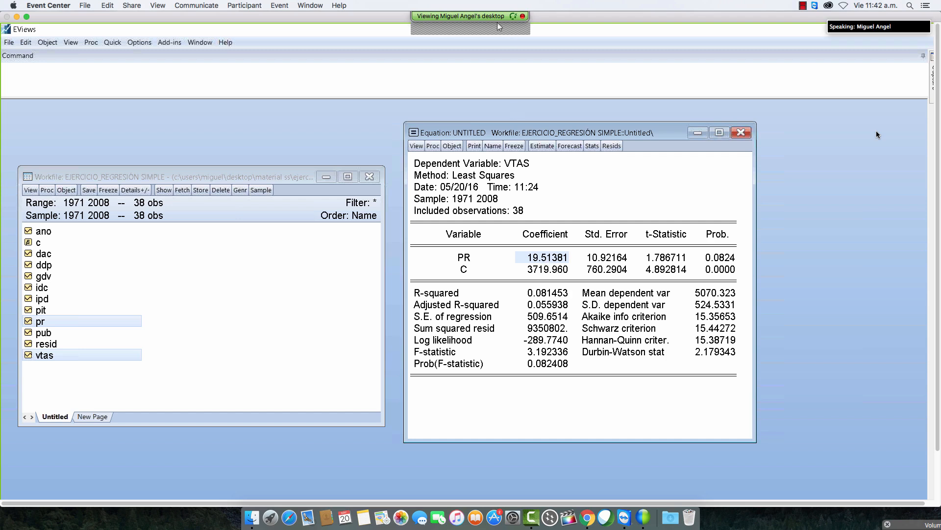
Add pub and ipd as regressors to the vtas pr c equation specification and re-estimate it by least squares
mouse_move(497, 22)
left_click(596, 44)
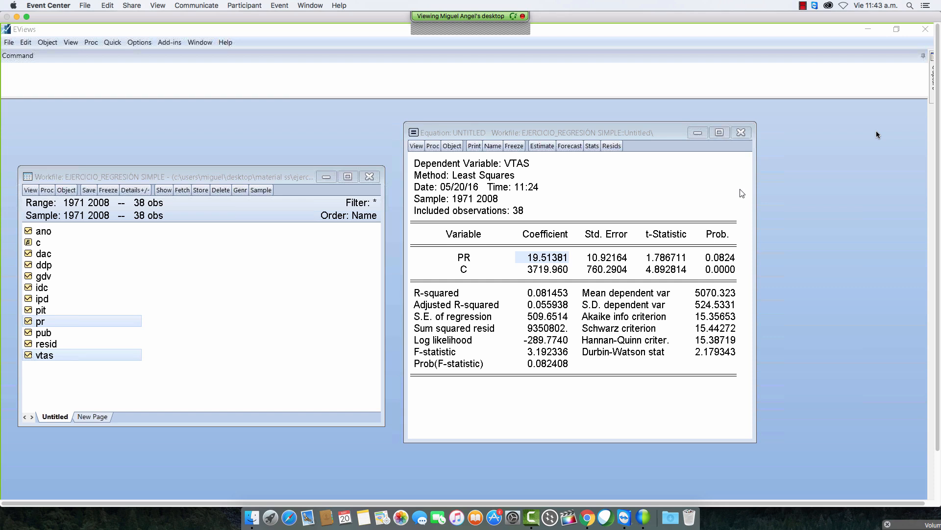
left_click(542, 146)
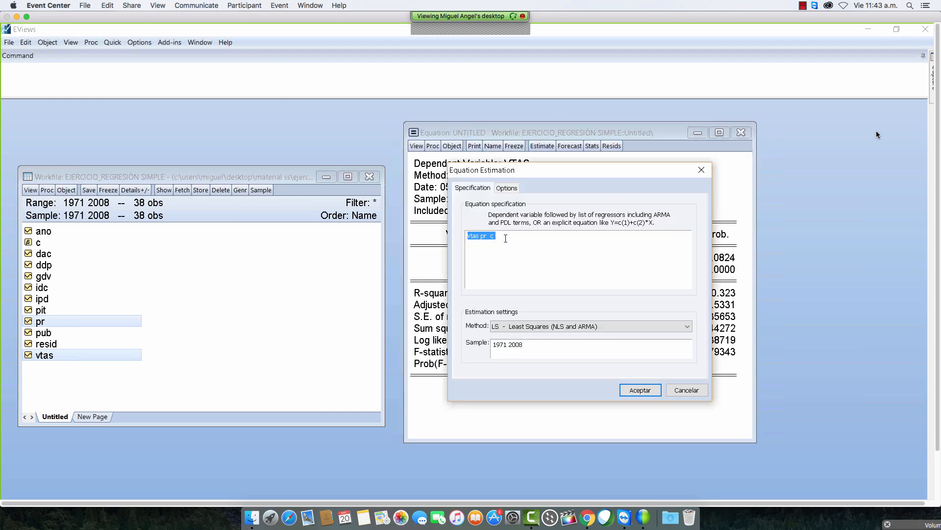
left_click(506, 239)
type("pub ipd")
key("Return")
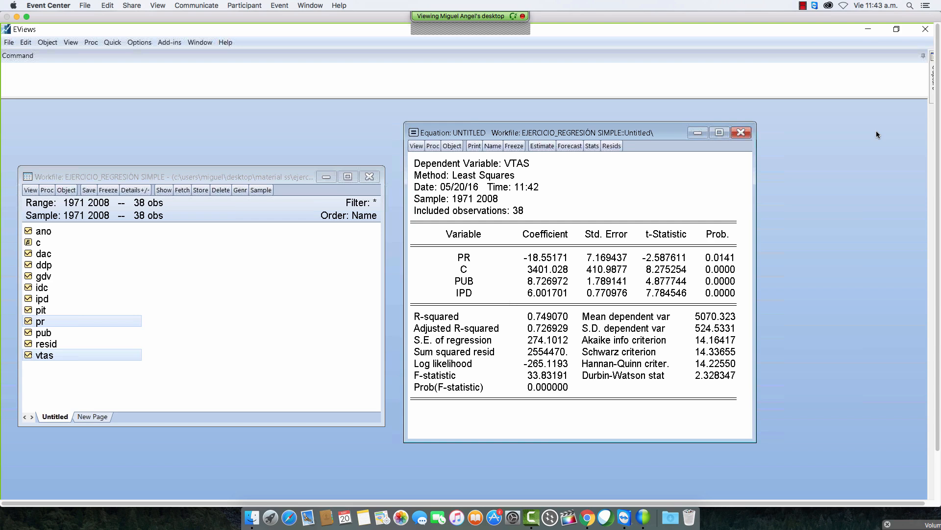
Review the PUB, IPD and PR coefficients and the R-squared of the expanded regression by selecting each value
left_click(540, 283)
left_click(540, 294)
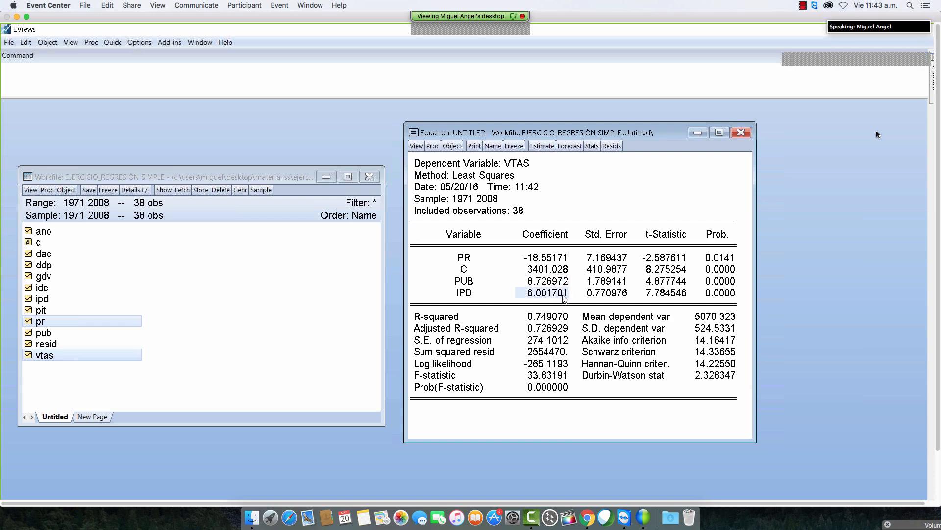
left_click(530, 259)
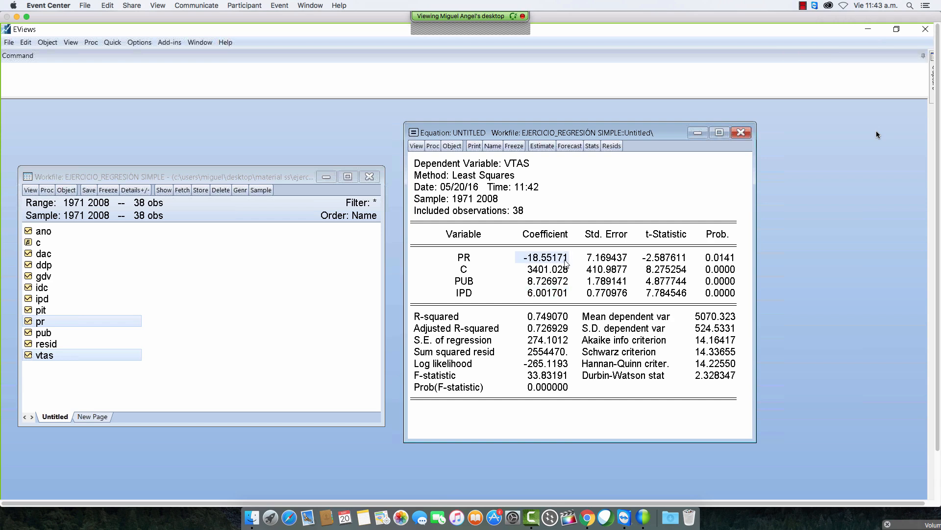
left_click(540, 317)
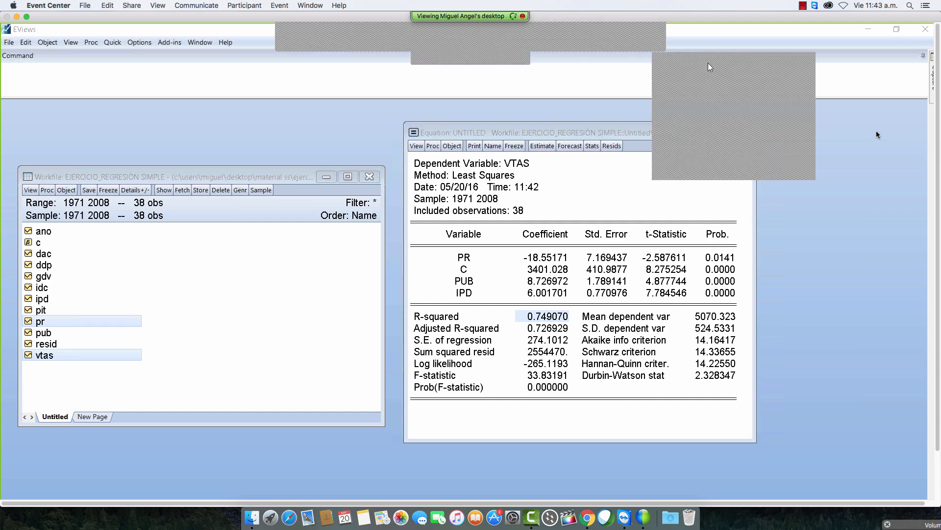
left_click(708, 63)
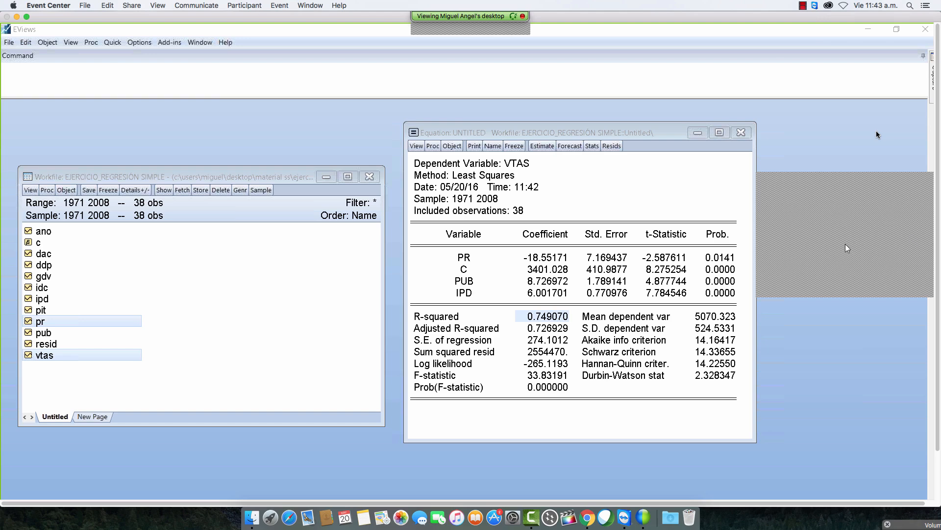
Remove pub and ipd from the equation specification and re-estimate the regression of vtas on pr and c
left_click(547, 154)
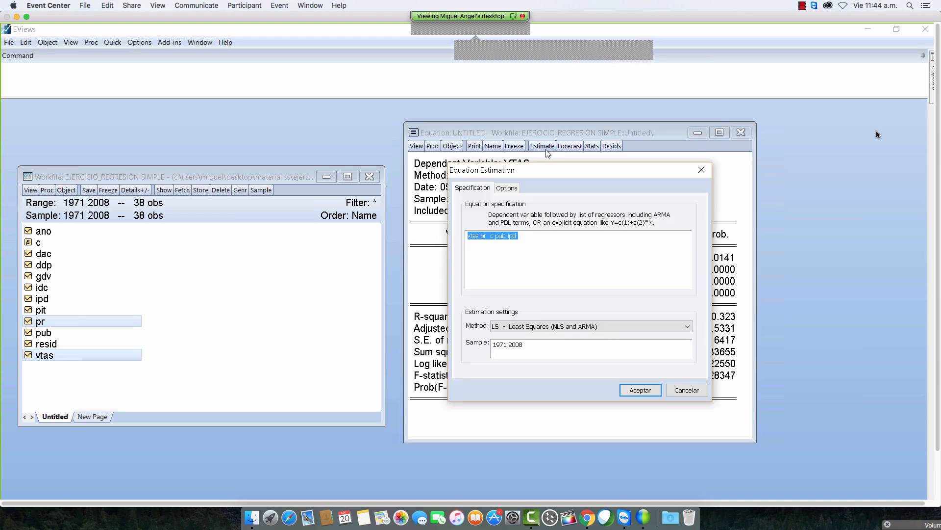
left_click(542, 234)
key("BackSpace")
key("BackSpace")
key("BackSpace")
key("BackSpace")
key("BackSpace")
key("BackSpace")
key("BackSpace")
key("BackSpace")
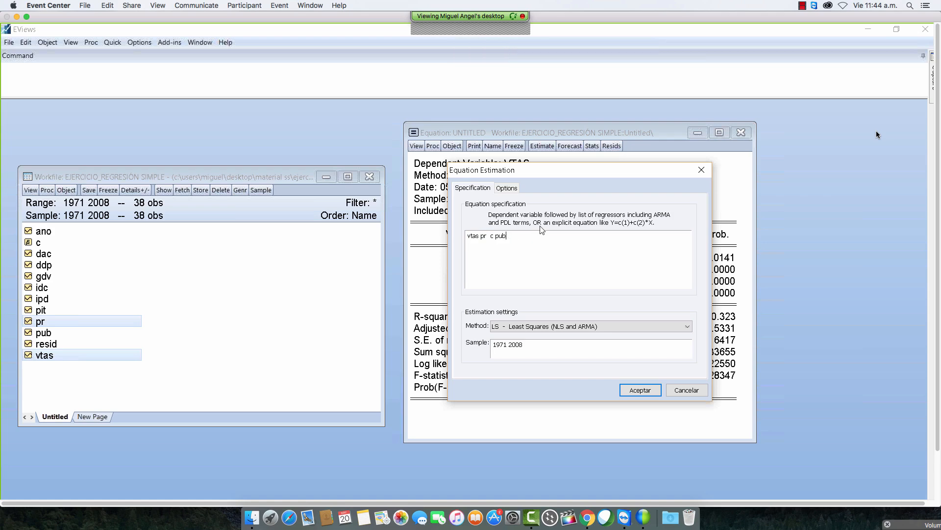
key("Return")
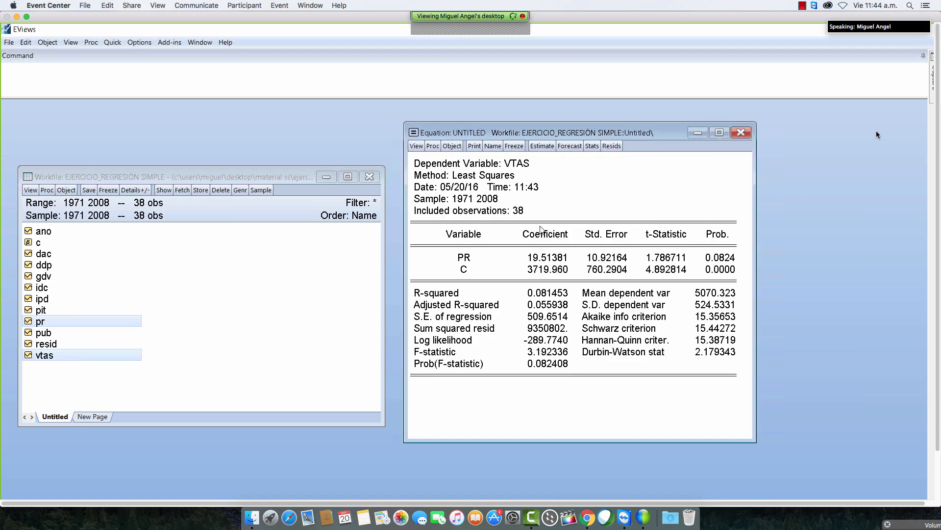
left_click(597, 34)
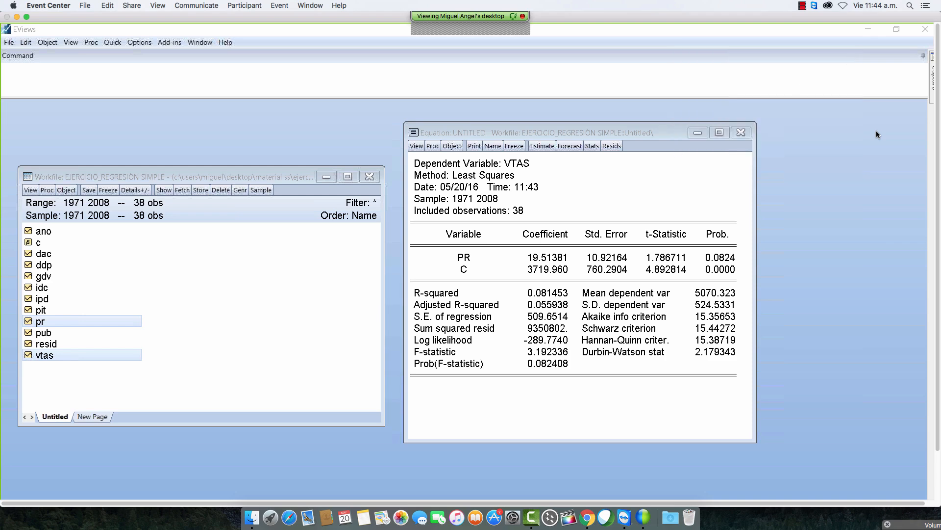
Switch from EViews to the Excel workbook and check the Log likelihood value in the regression output
left_click_drag(623, 128, 620, 126)
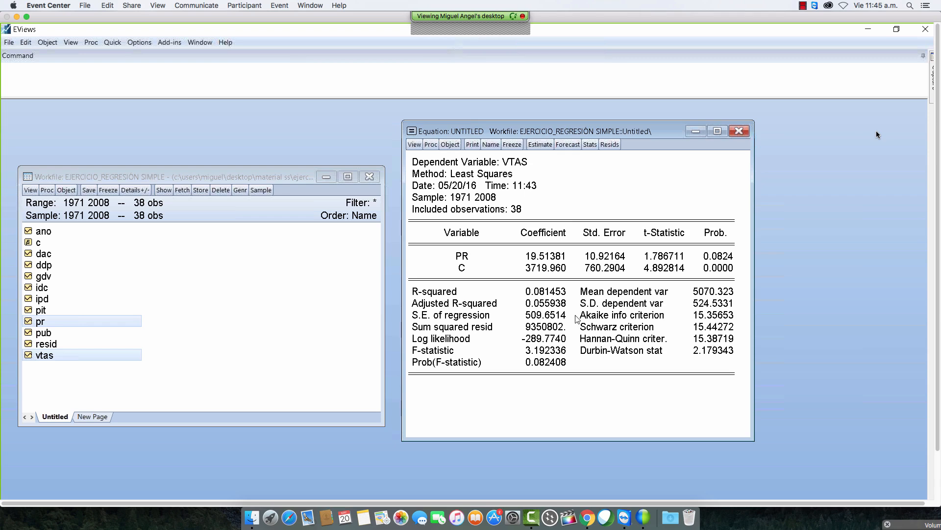
key("alt+Tab")
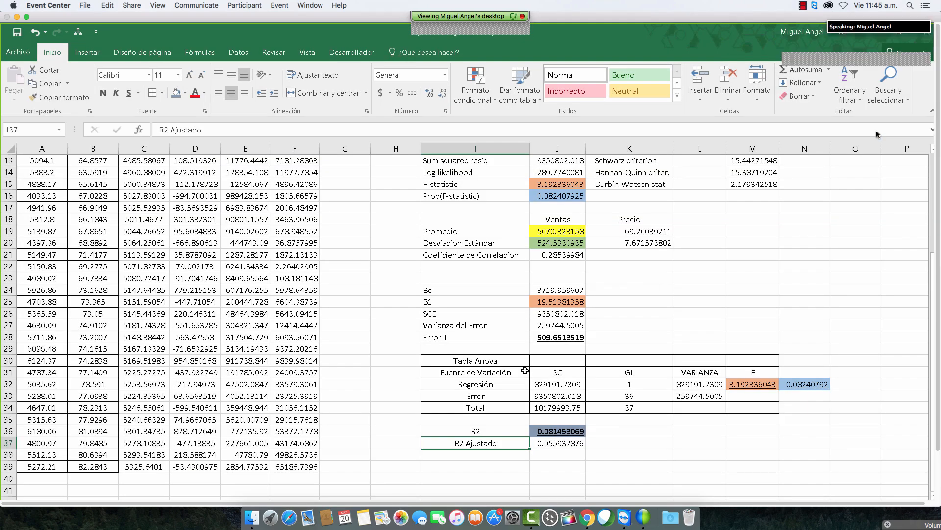
scroll(525, 370, "up", 2)
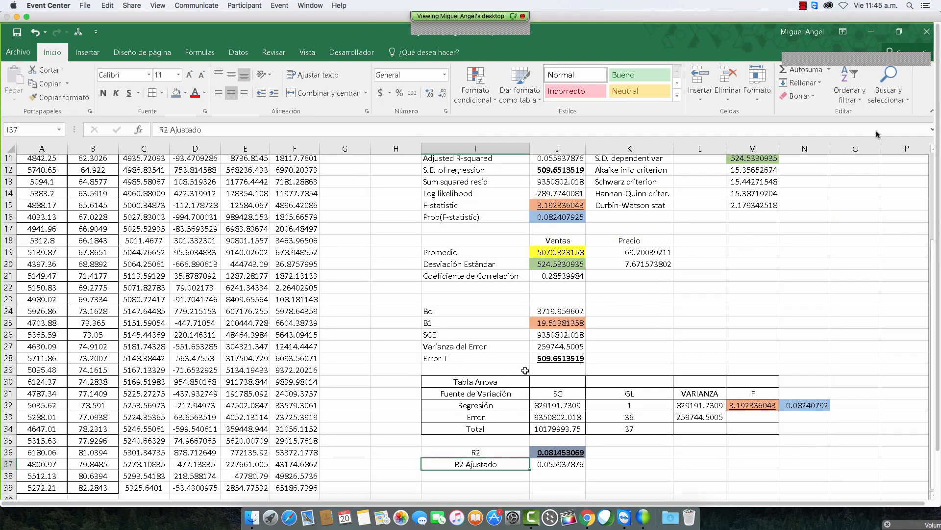
scroll(525, 370, "up", 5)
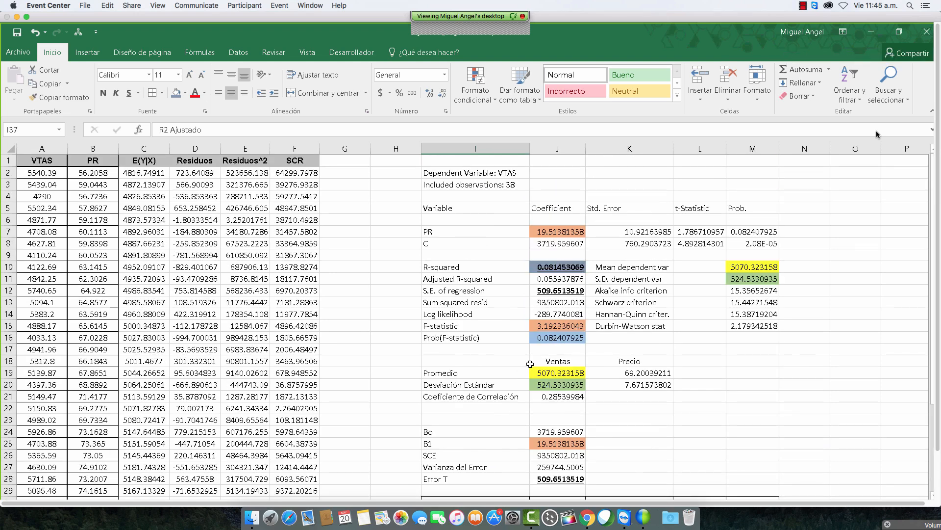
left_click(542, 315)
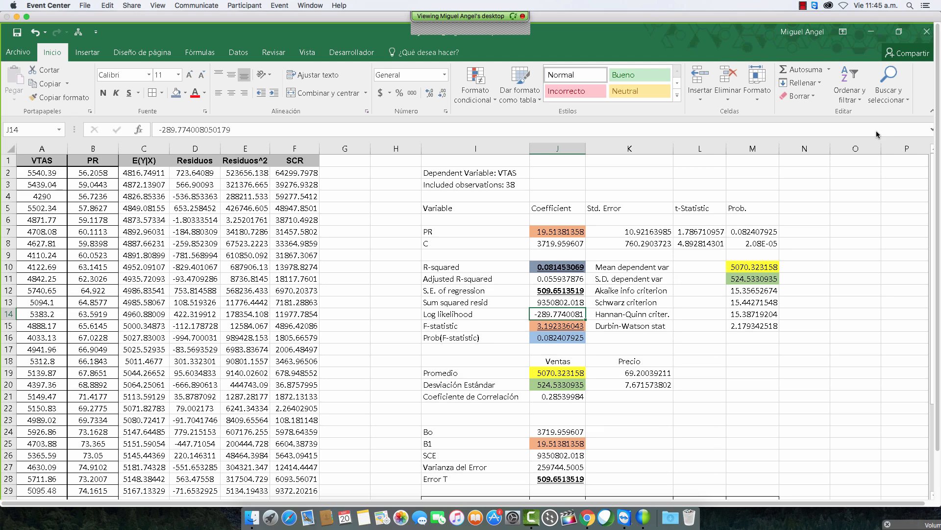
Enter the label LL in cell L24 and select the adjacent cell M24
left_click(689, 433)
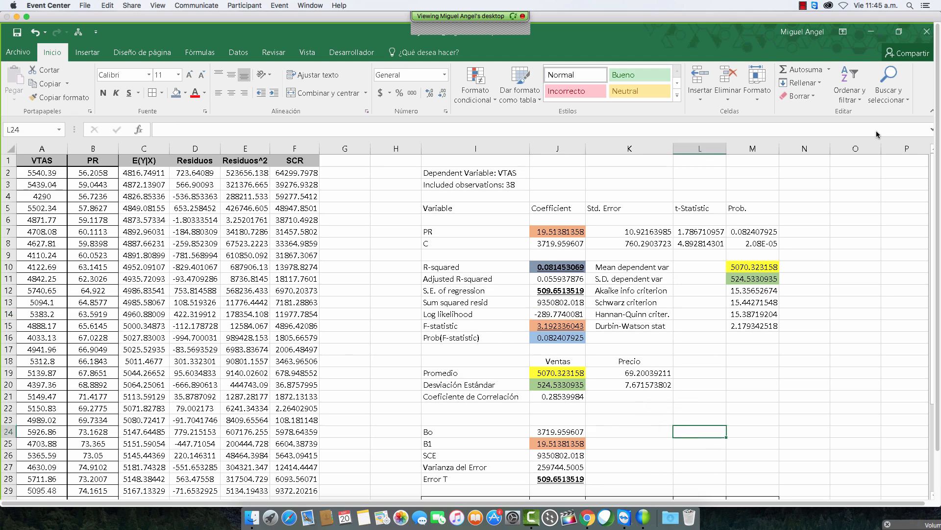
type("L")
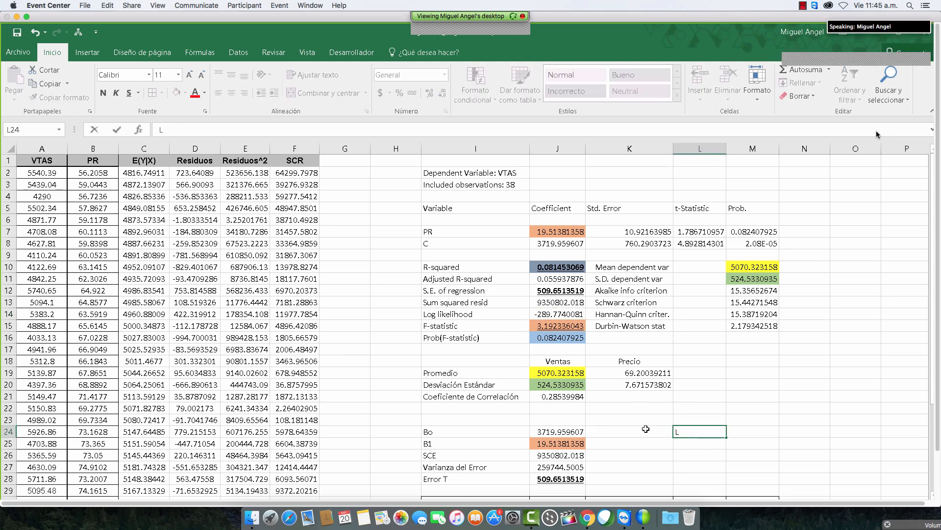
type("L")
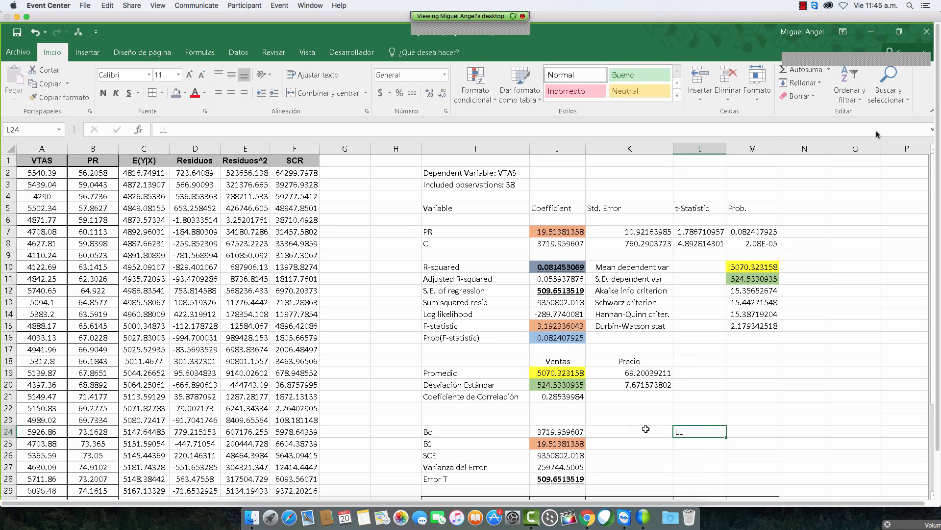
key("ctrl+Right")
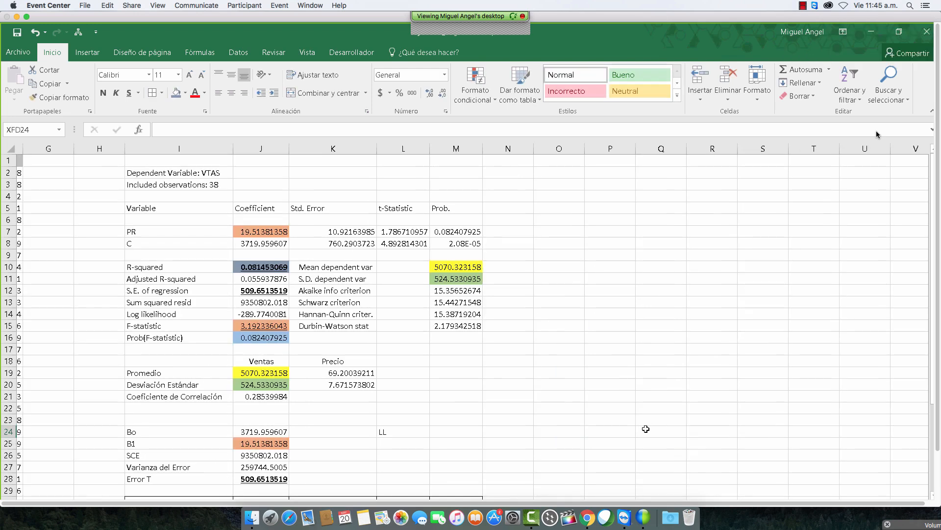
key("ctrl+Left")
key("Left")
key("Left")
key("Left")
key("Left")
key("Left")
key("Right")
key("Right")
key("Right")
key("Right")
key("Right")
key("Right")
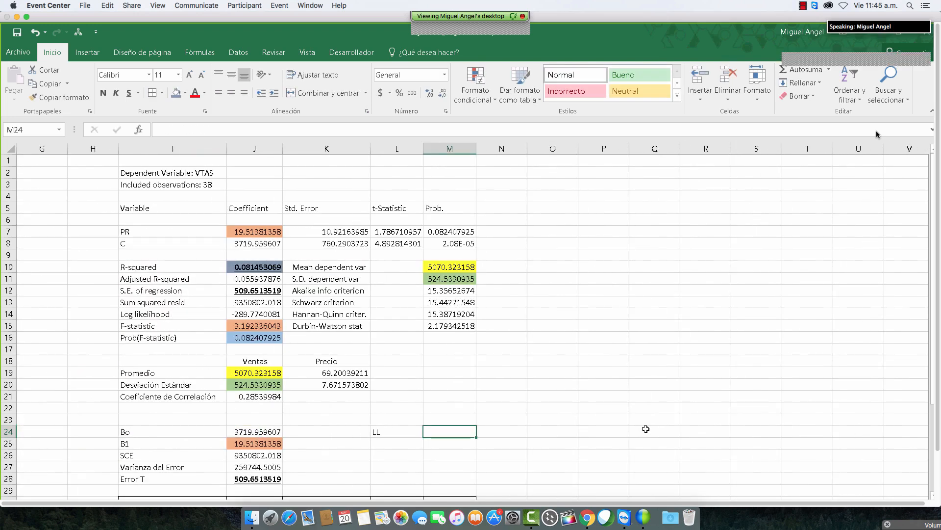
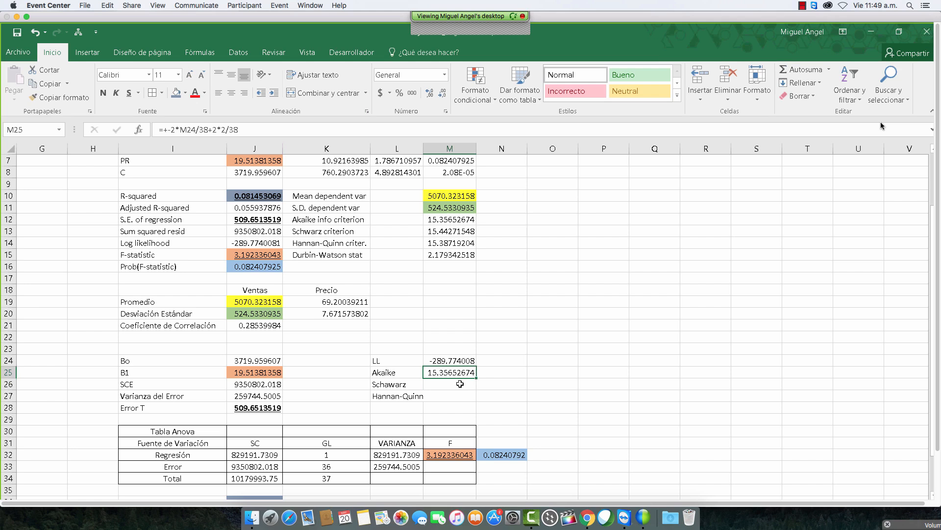
Calculate the Schwarz criterion in M26 with the formula +-2*M24/38+2*ln(38)/38
left_click(460, 383)
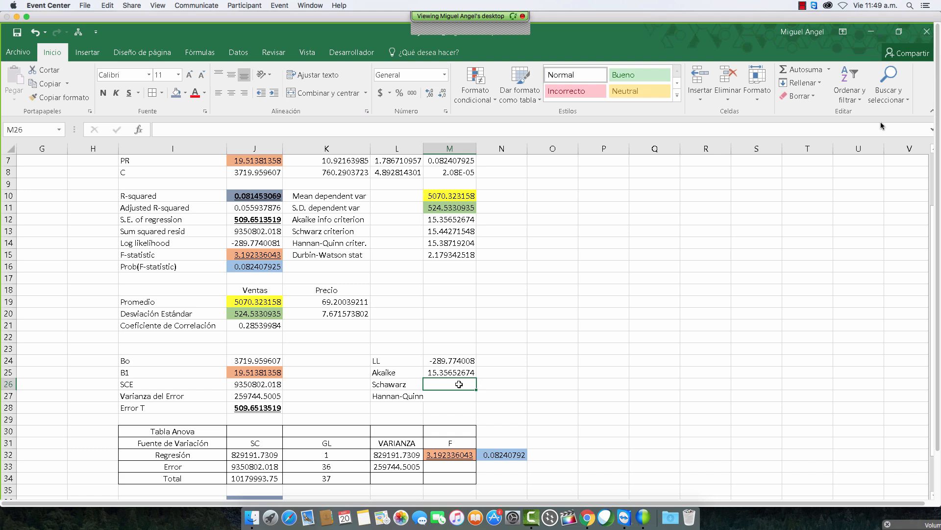
type("+")
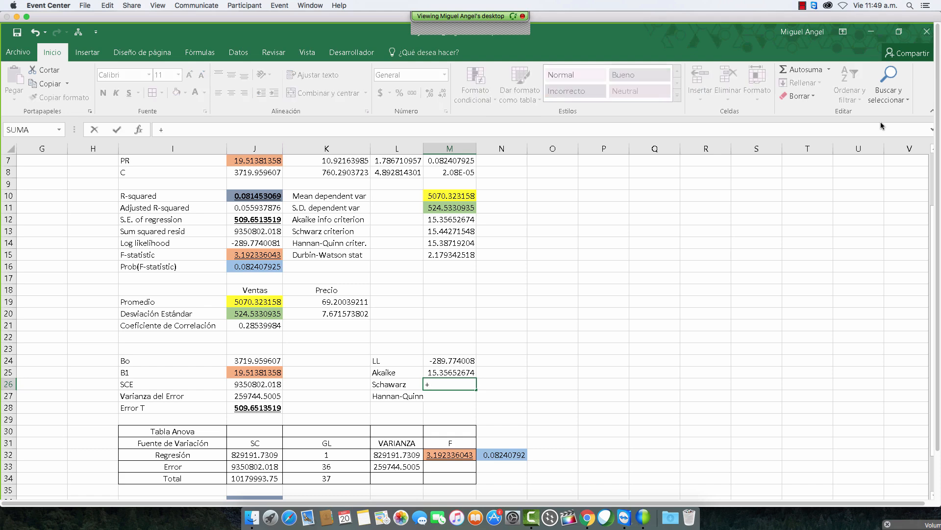
type("-2*")
left_click(446, 361)
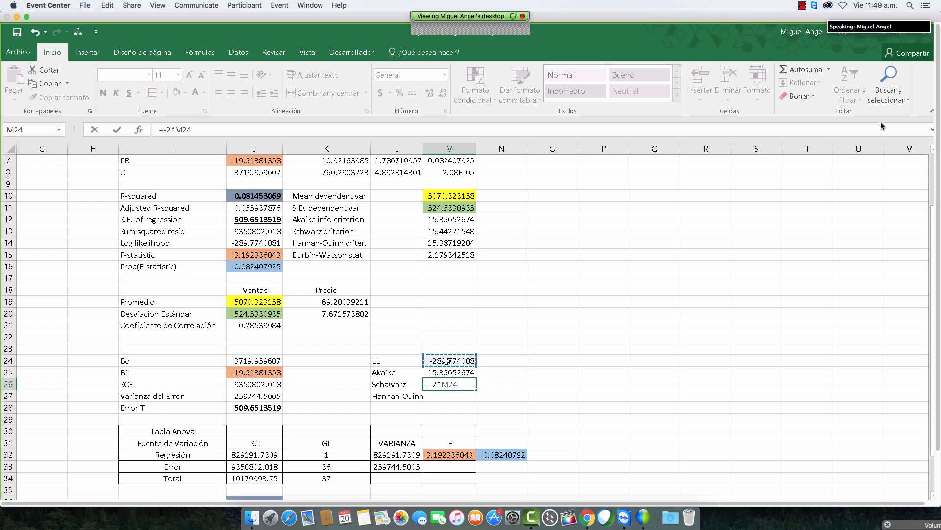
type("/")
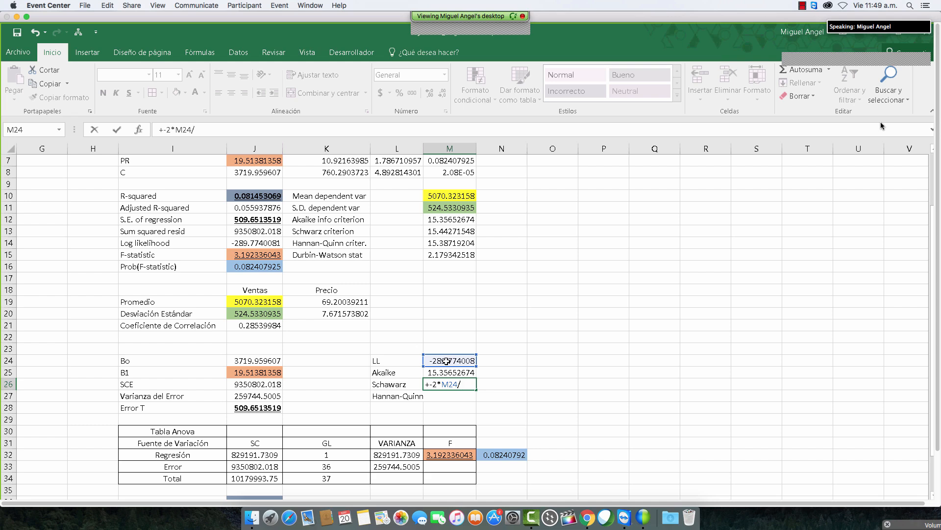
type("38+")
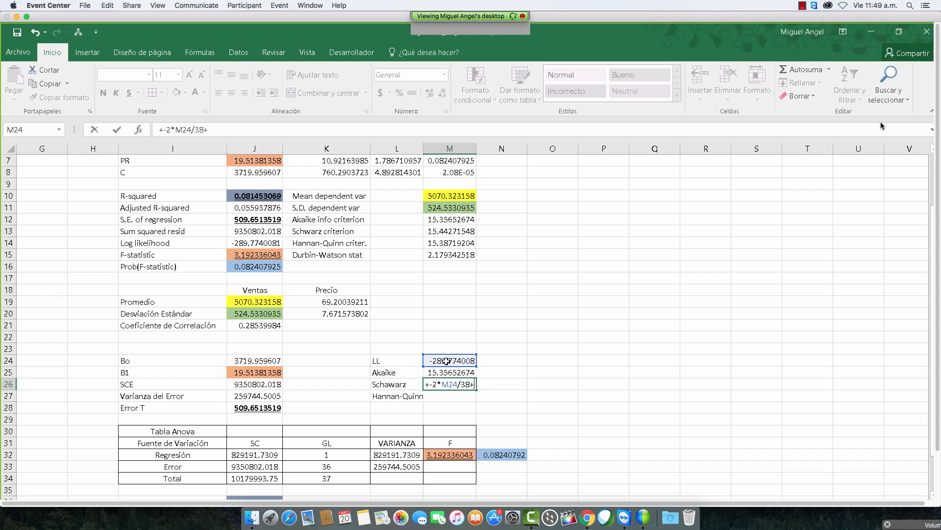
type("2*ln(38")
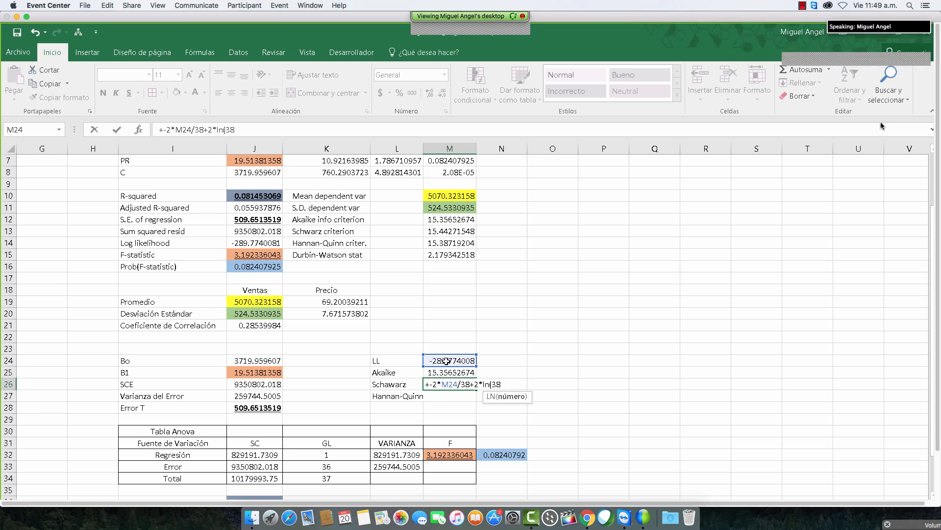
type(")/38")
key("Return")
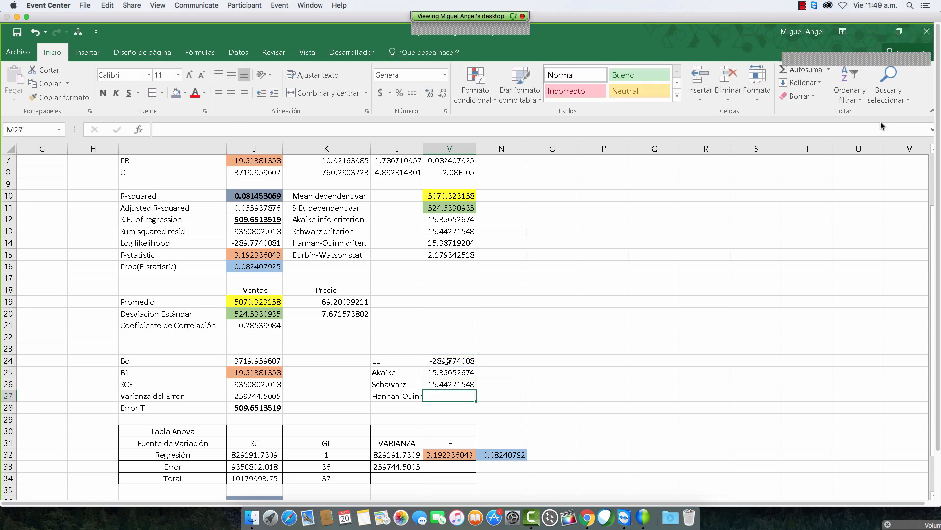
Compare the calculated Schwarz value with the regression output, and review J10:J12 and the information criteria in M12:M14
key("Up")
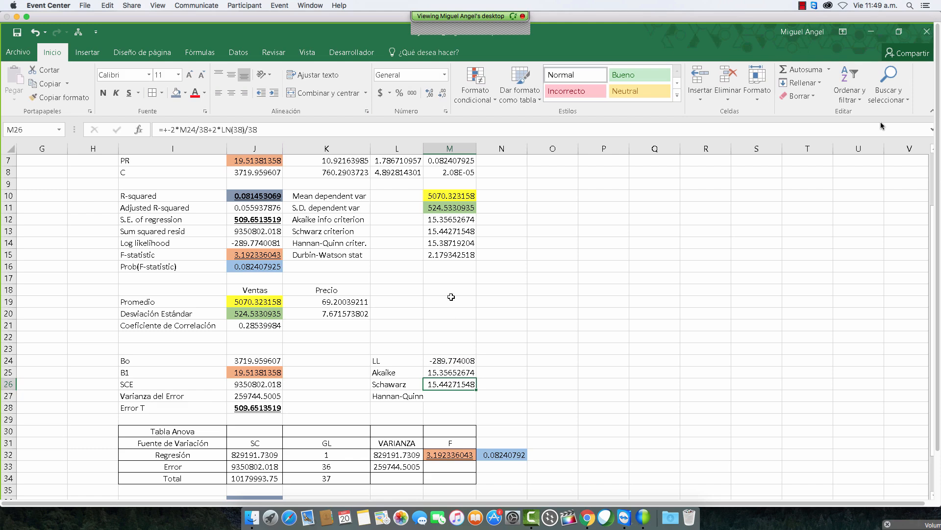
left_click(445, 229)
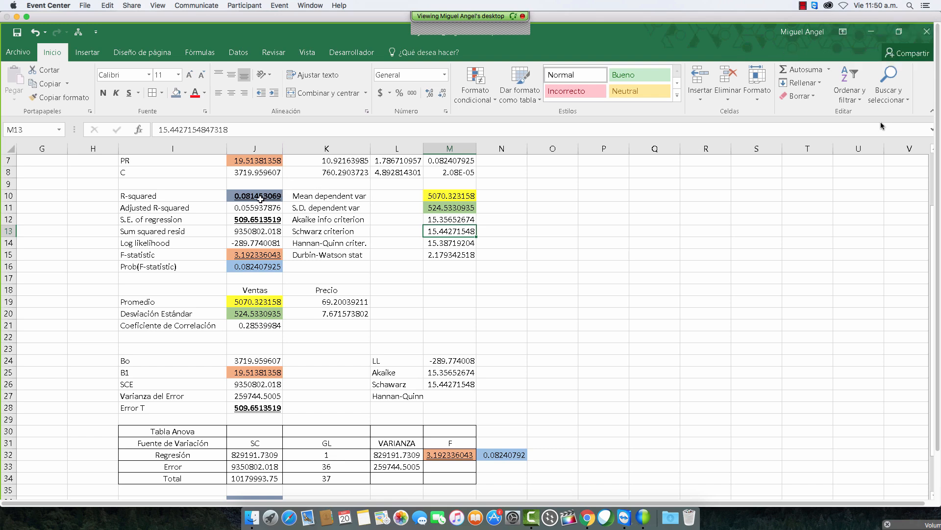
left_click_drag(258, 197, 257, 221)
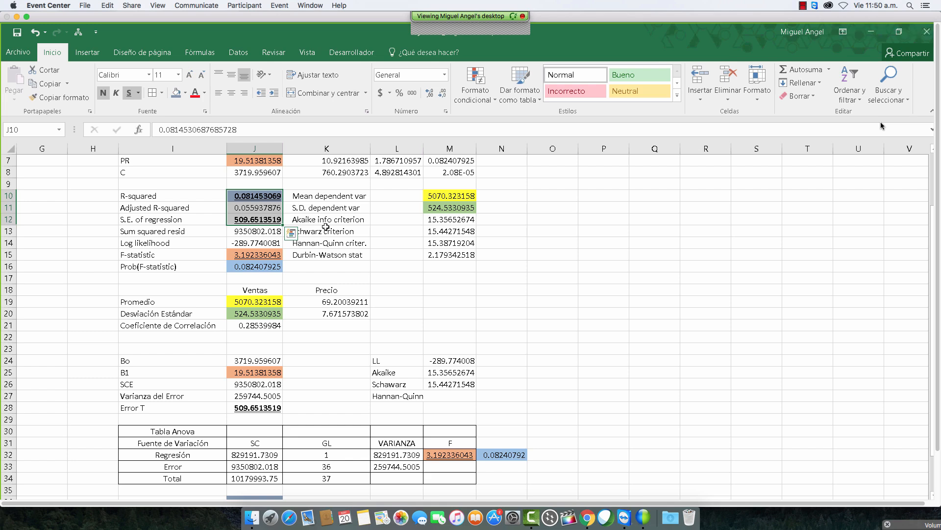
left_click(444, 220)
left_click_drag(444, 221, 447, 242)
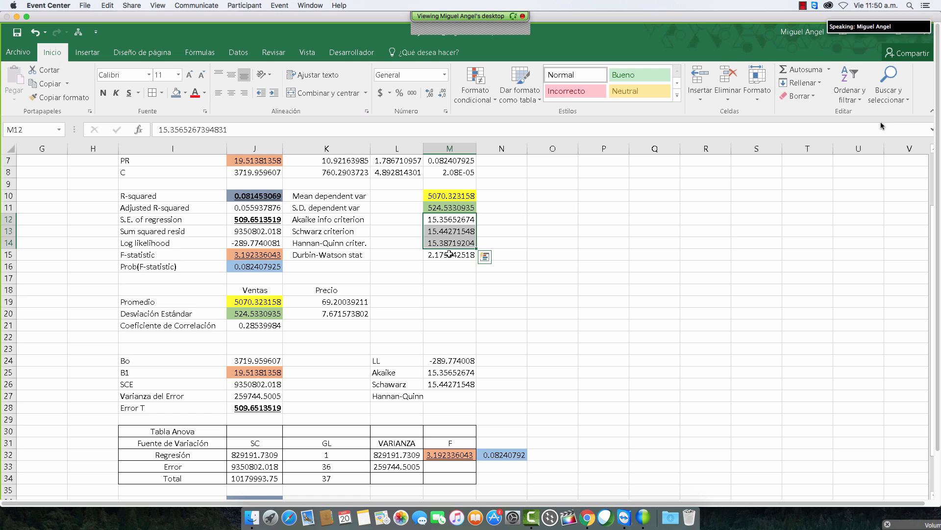
Calculate the Hannan-Quinn criterion in M27 with the formula +-2*(M24/38)+2*2*ln(ln(38))/38
left_click(456, 396)
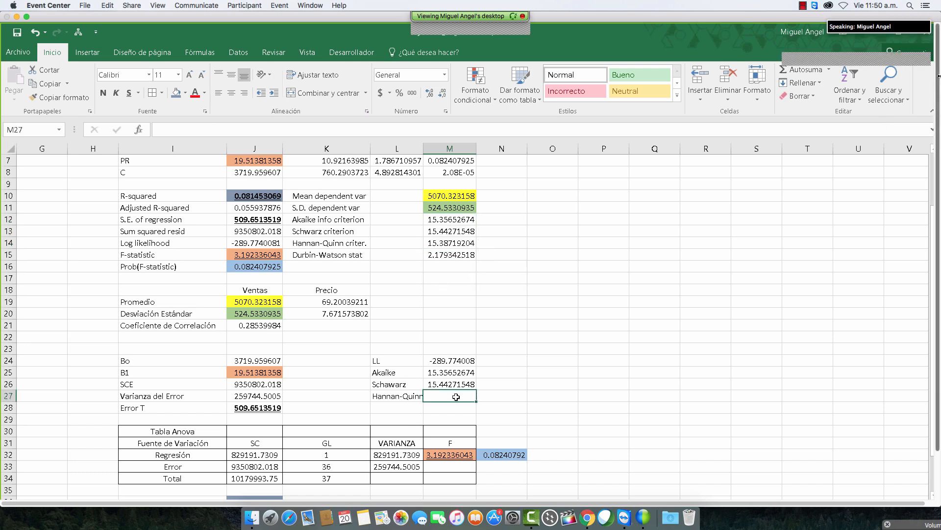
type("+")
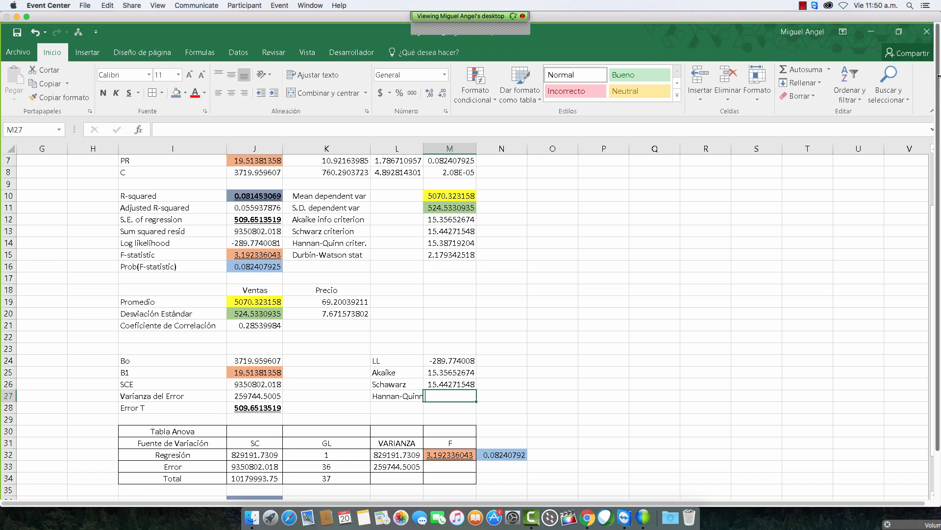
type("-2")
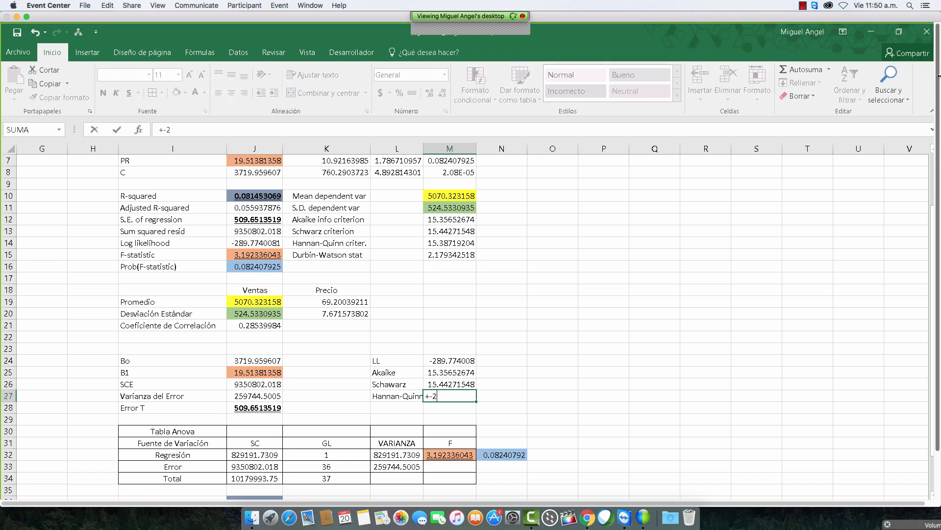
type("*(")
left_click(441, 360)
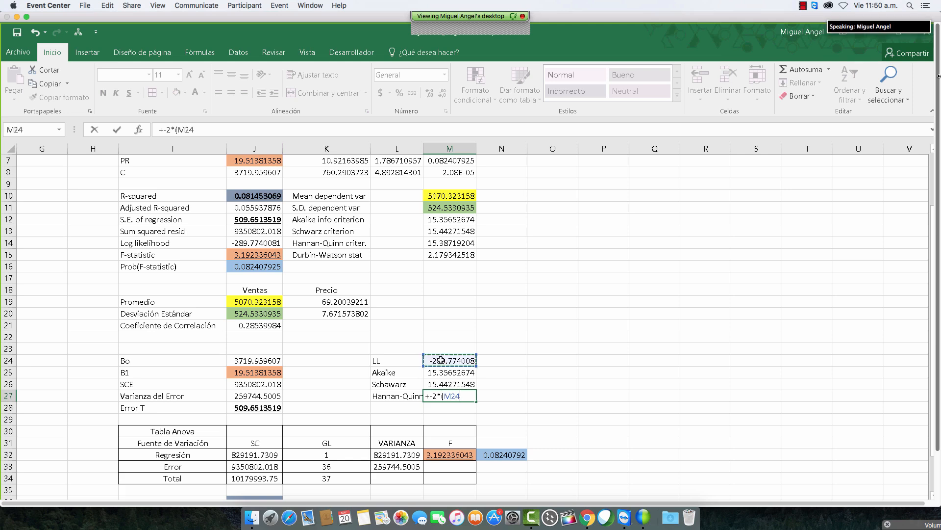
type("/38")
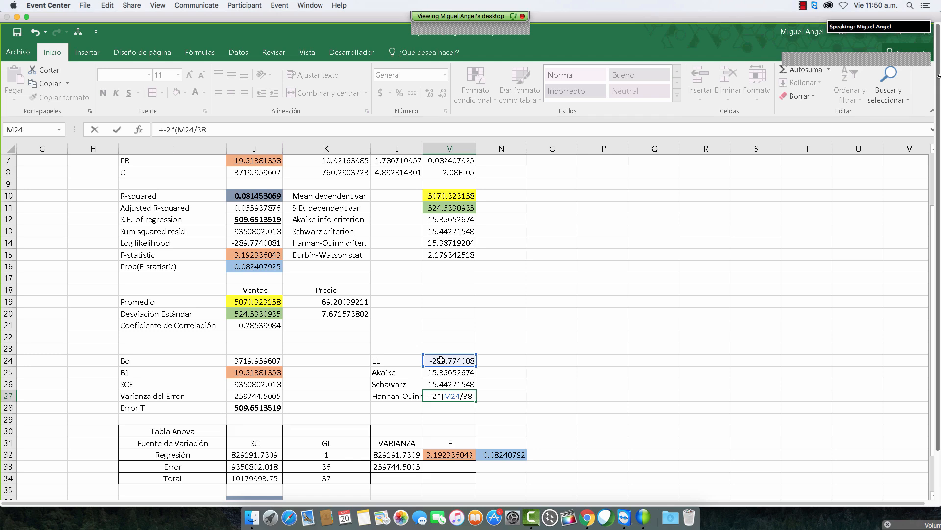
type(")")
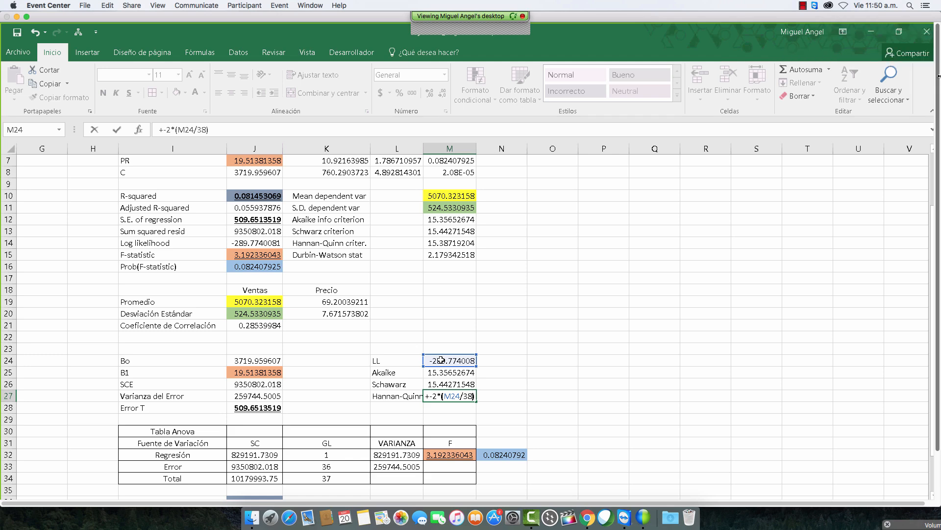
type("+2*")
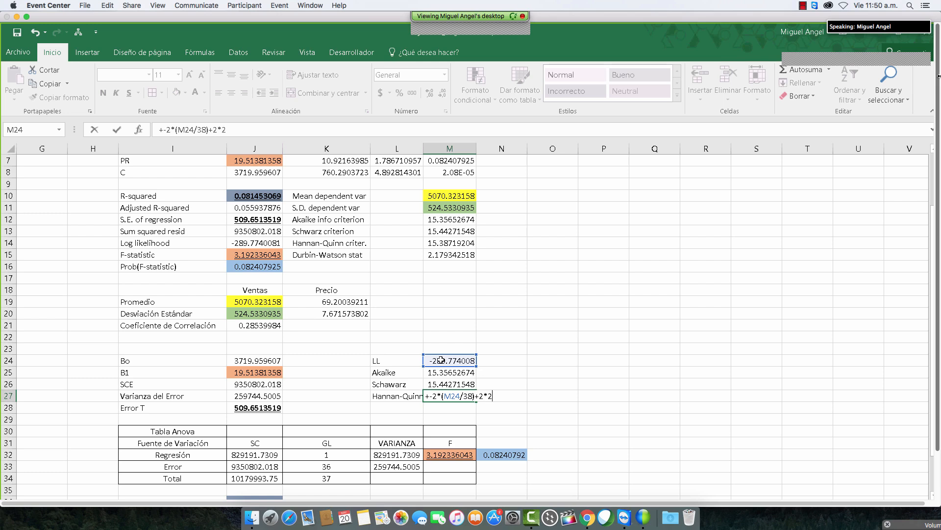
type("2*ln")
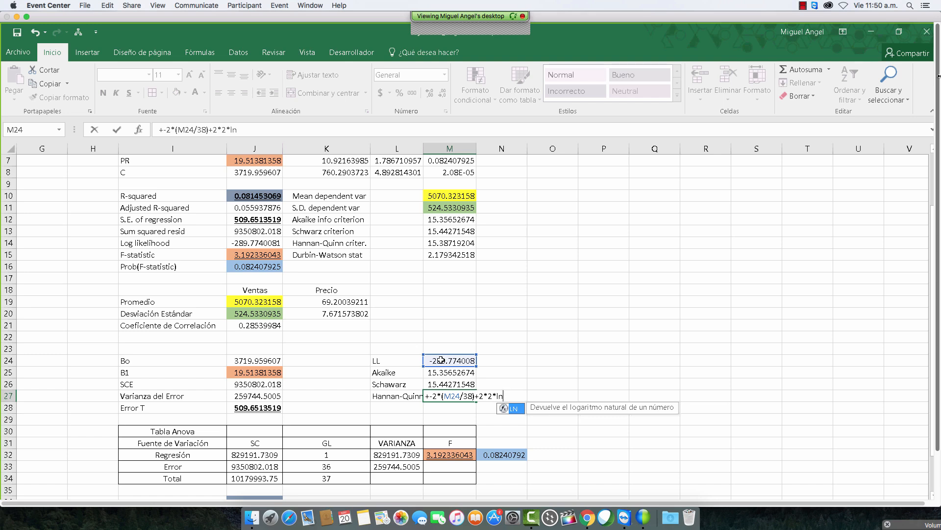
type("(")
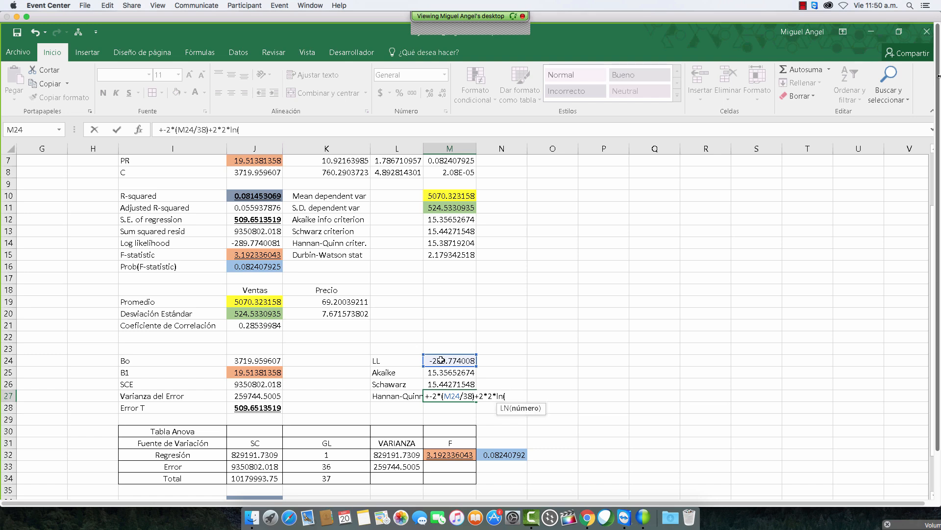
type("ln(")
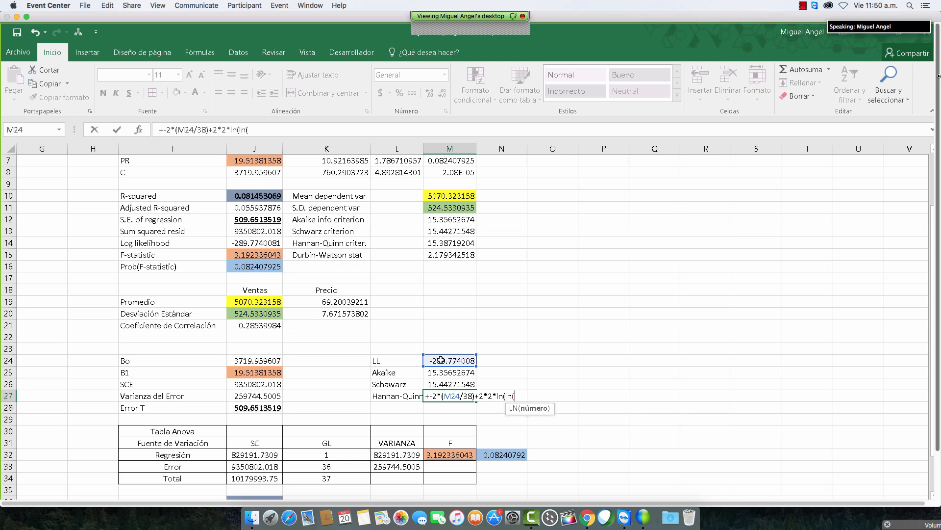
type("38")
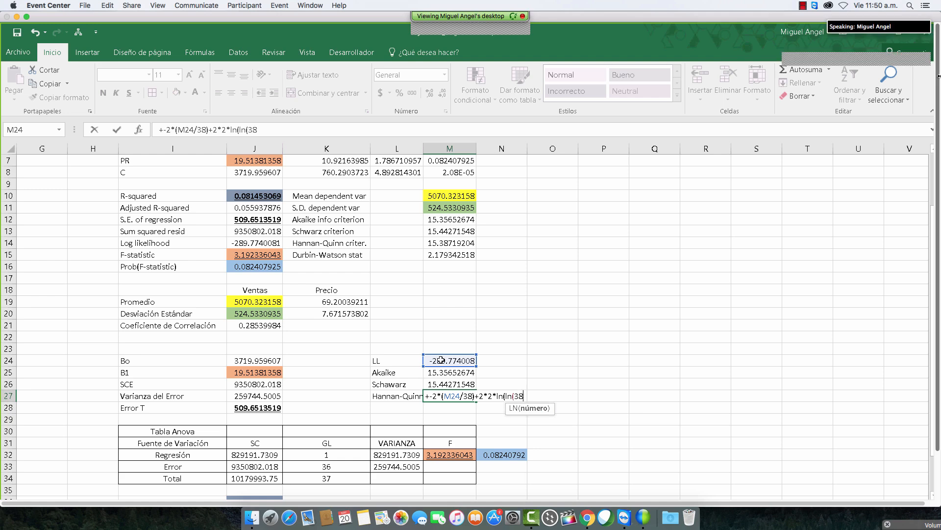
type(")")
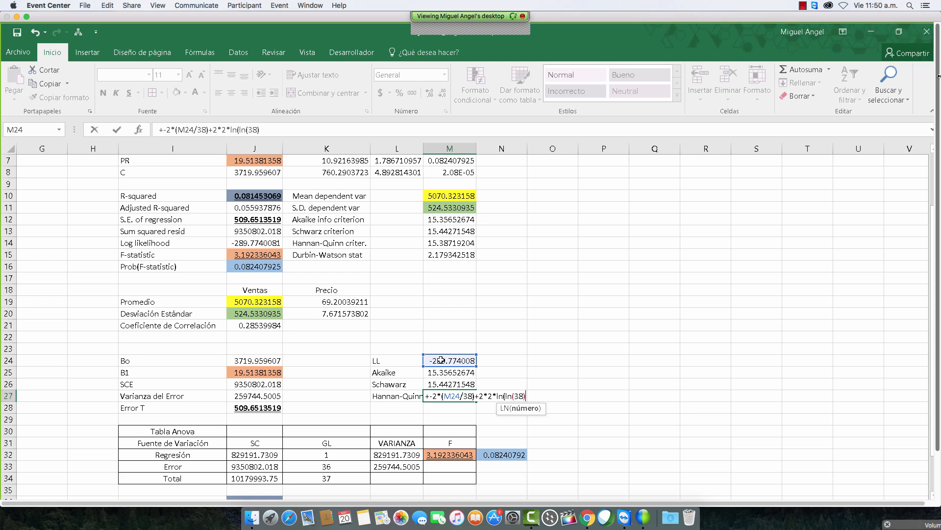
type(")")
type("/38")
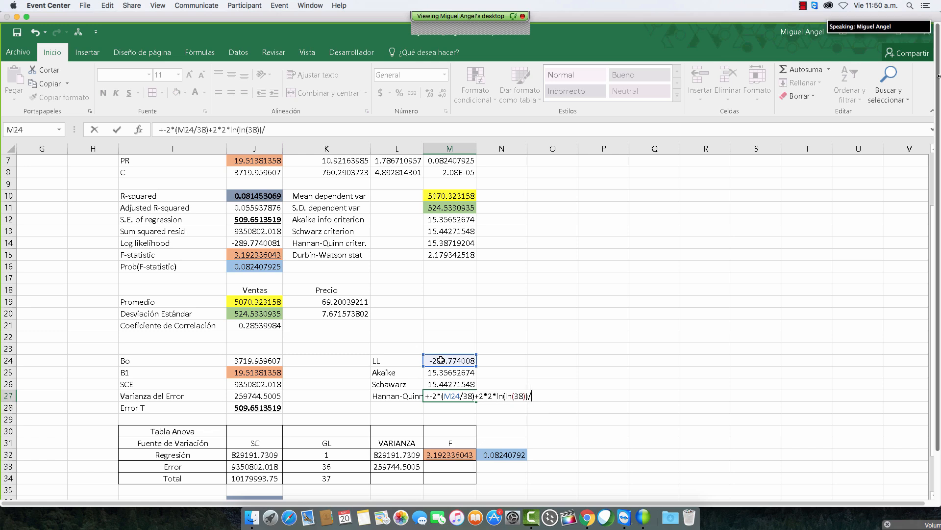
key("Return")
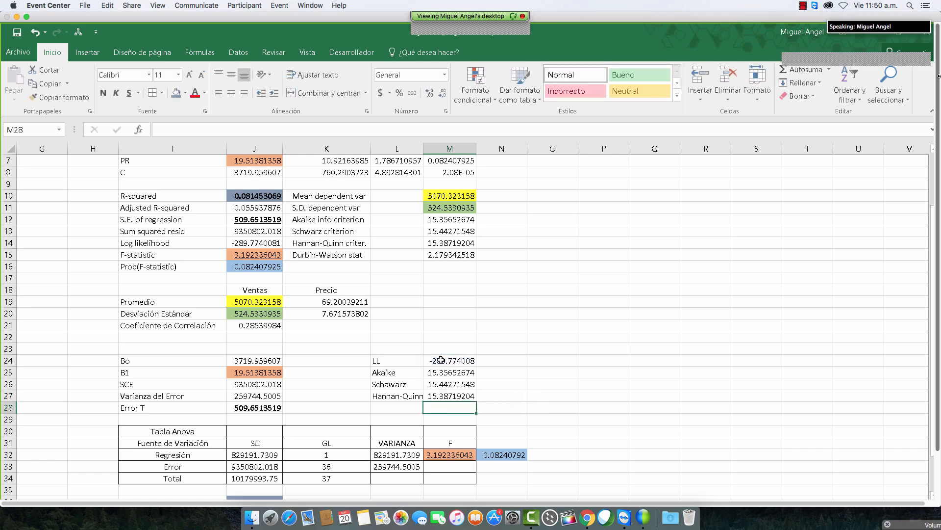
key("Up")
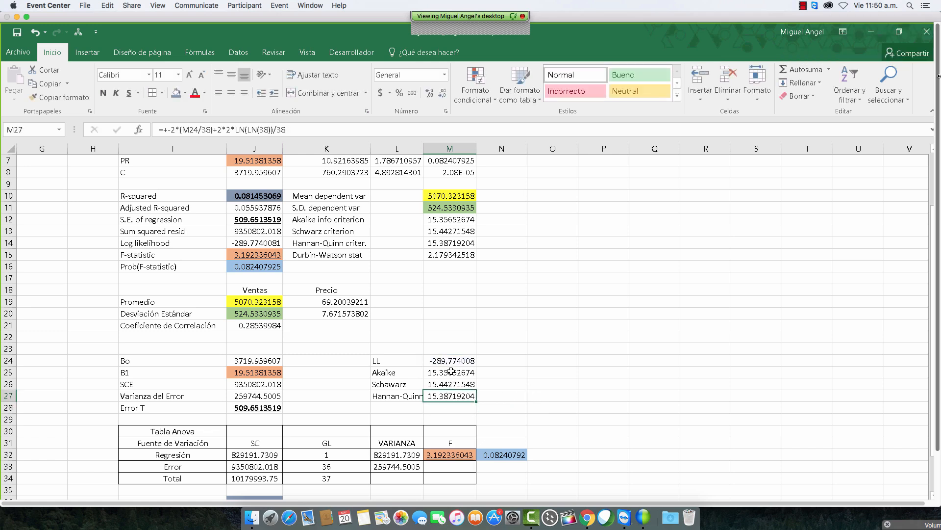
Outline M12:M15 with a border, and format the calculated criteria in M25:M27 with an outline border and bold
left_click_drag(449, 369, 455, 391)
left_click_drag(444, 220, 451, 255)
left_click(459, 287)
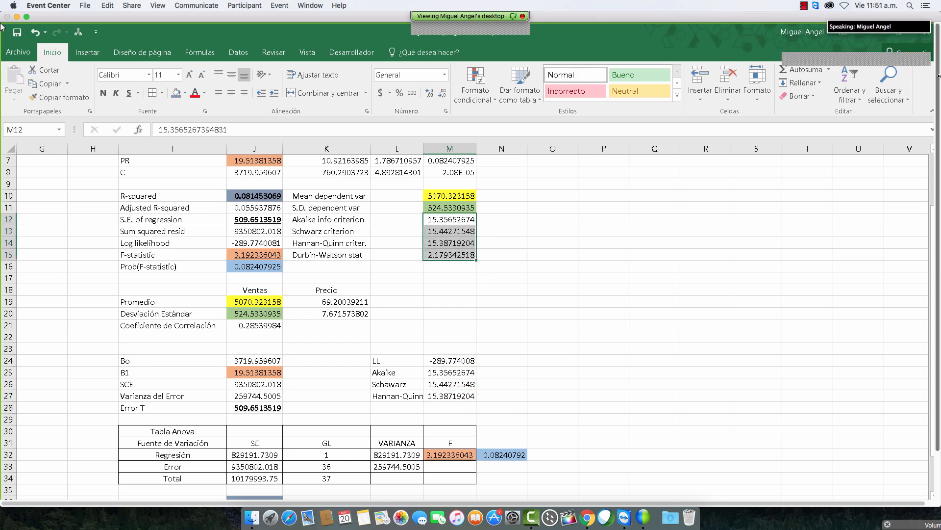
left_click(153, 93)
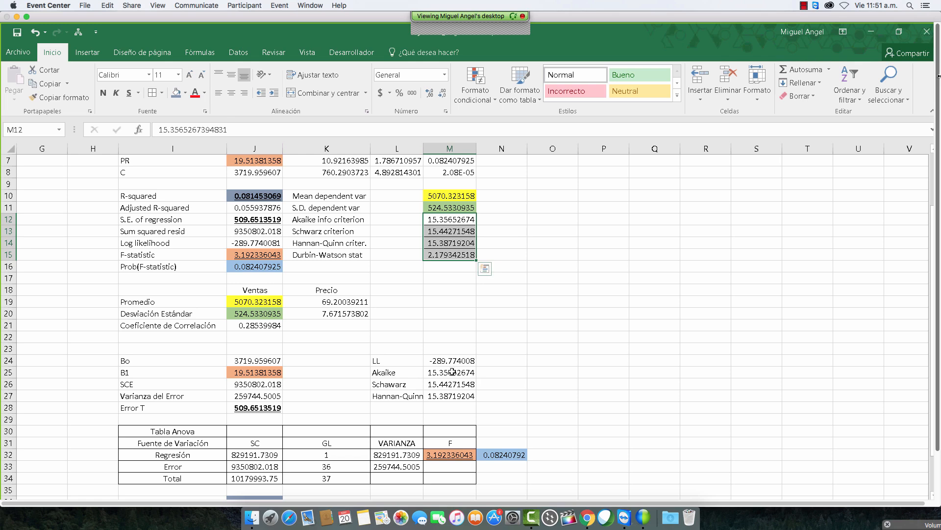
left_click_drag(451, 372, 455, 396)
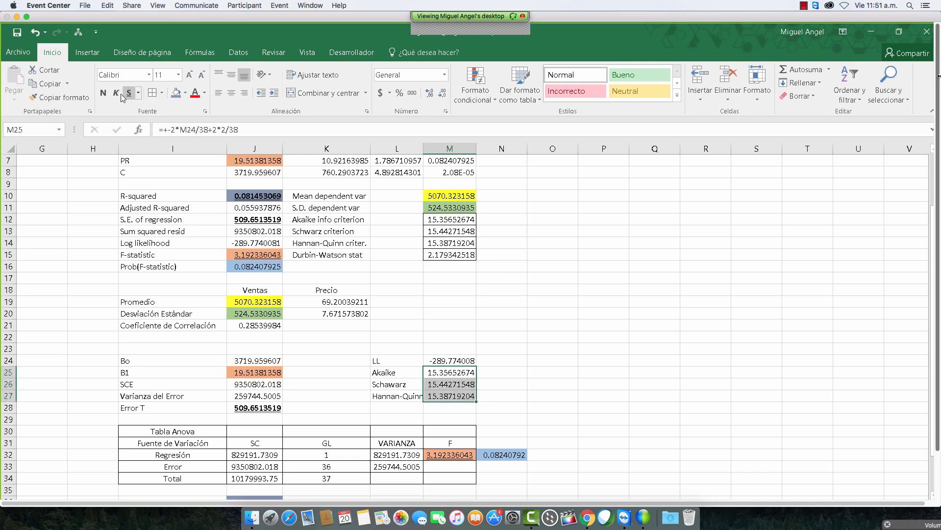
left_click(103, 93)
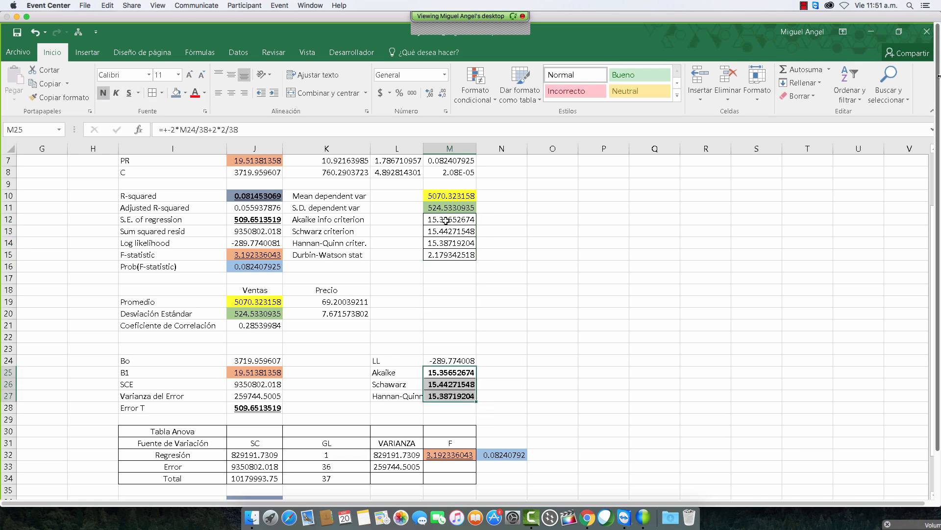
Make the information criteria in M12:M14 bold and clear M15's border by copying the format of the blank cell N15
left_click(450, 256)
left_click_drag(446, 225, 448, 242)
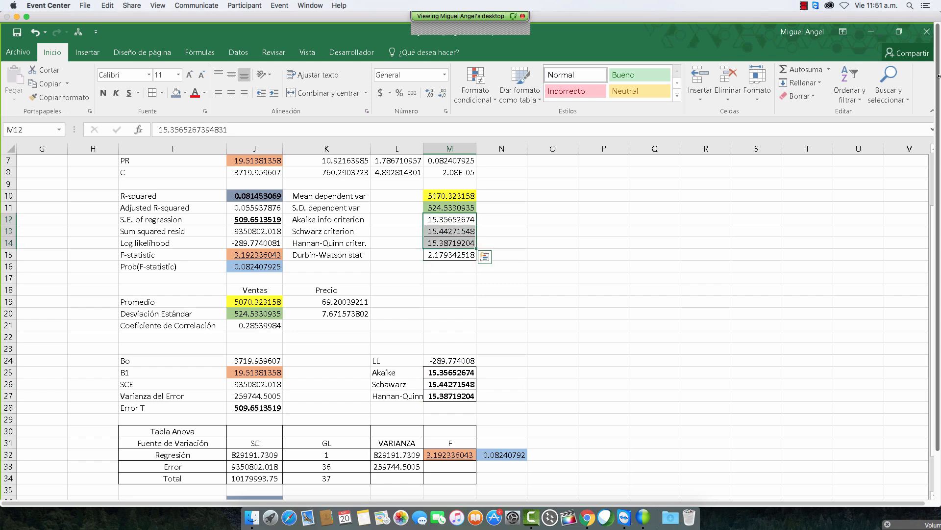
left_click(108, 94)
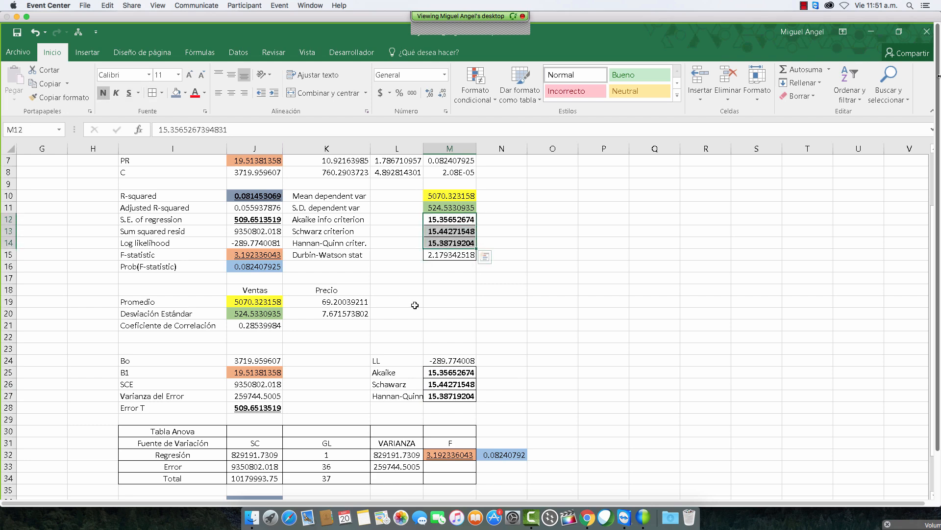
left_click(485, 255)
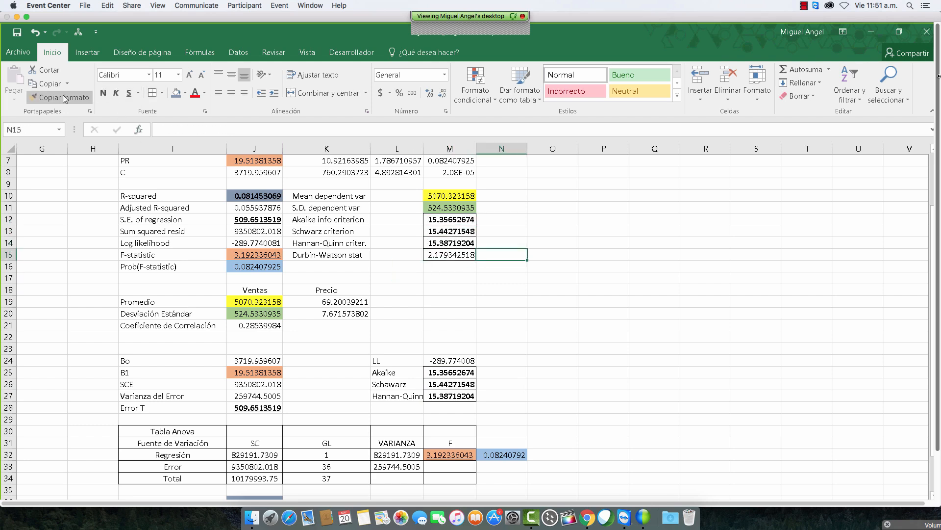
left_click(449, 257)
left_click(455, 287)
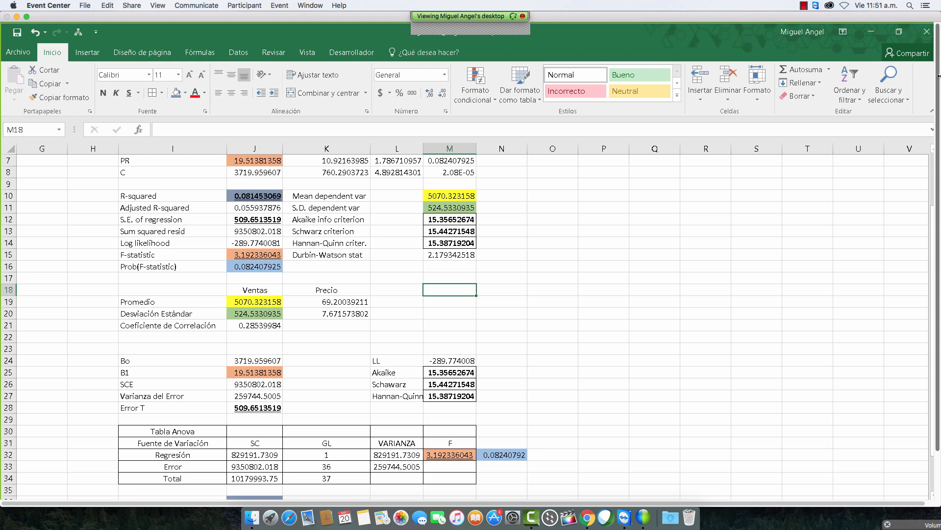
Check the regression output in EViews, then return to the Excel workbook and inspect the Durbin-Watson value in M15
key("alt+Tab")
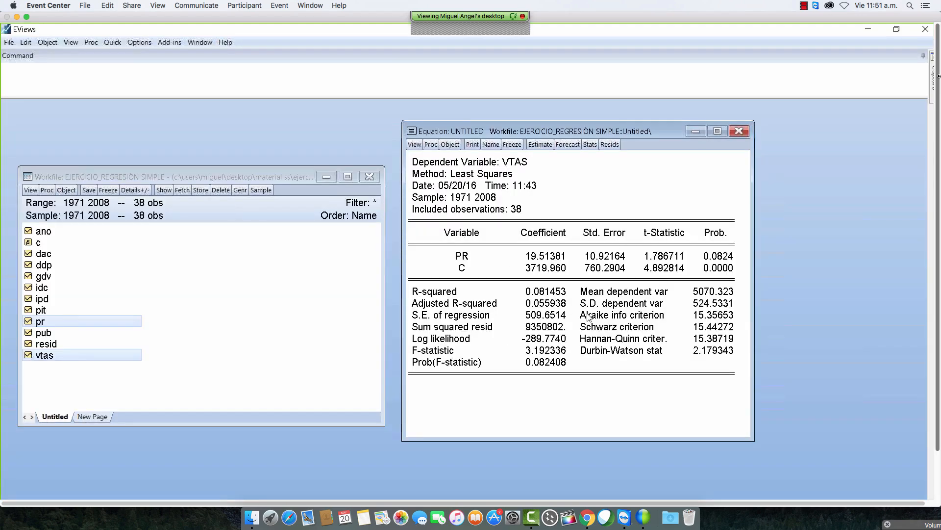
key("alt+Tab")
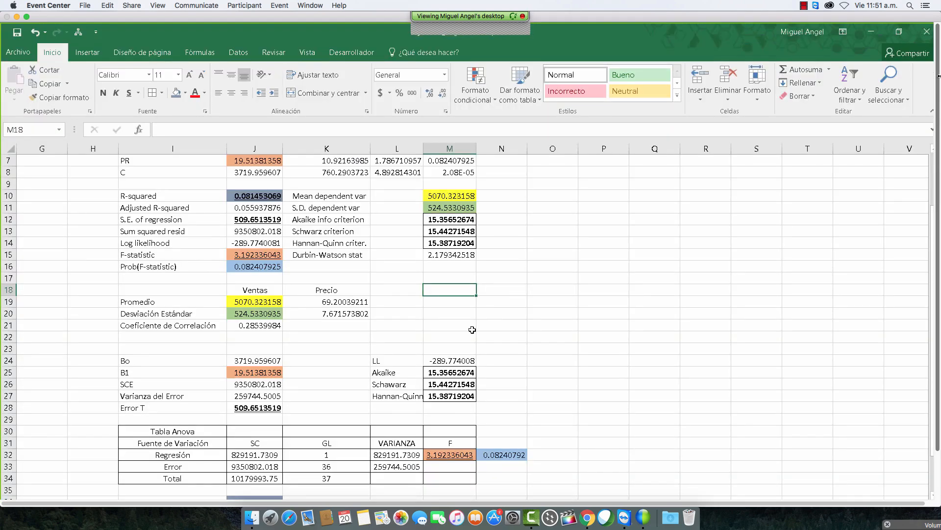
left_click(430, 254)
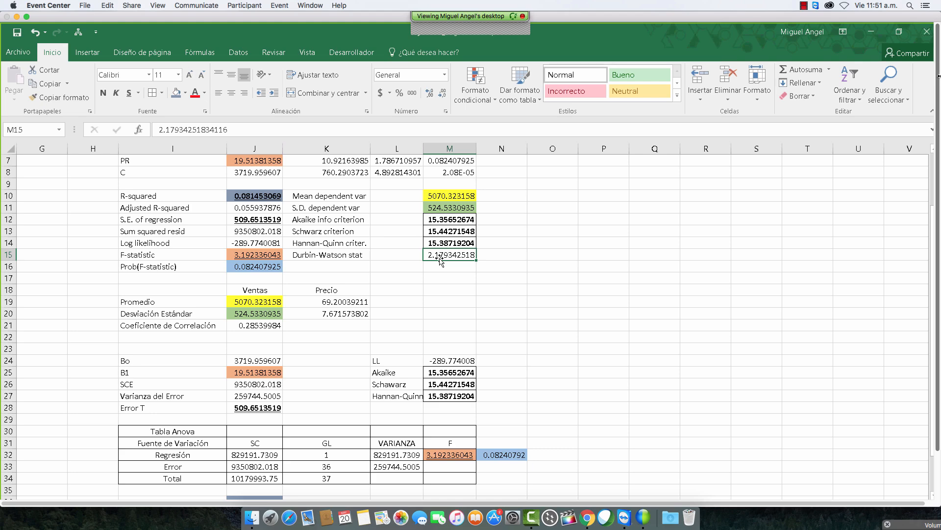
Switch to the PowerPoint presentation and examine the Durbin-Watson formula on slide 14, especially the lagged residual in the numerator
key("alt+Tab")
key("alt+Tab")
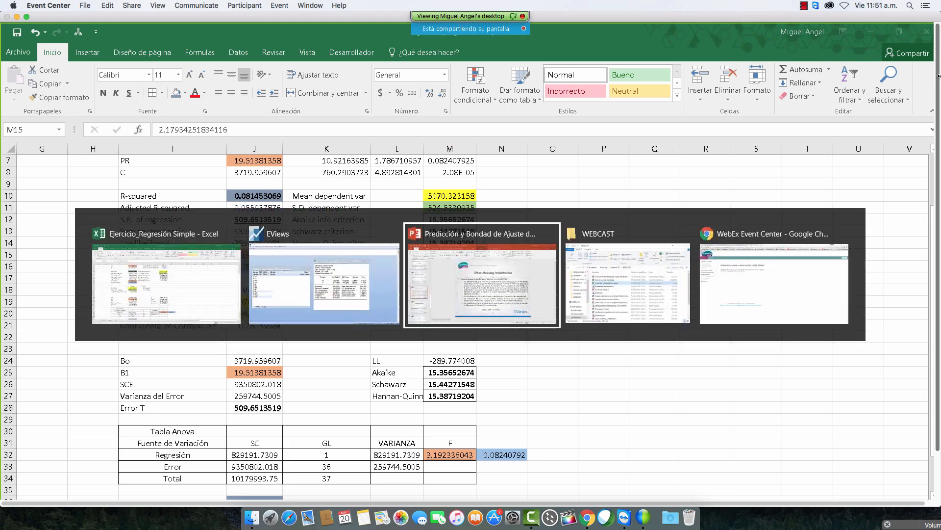
key("Down")
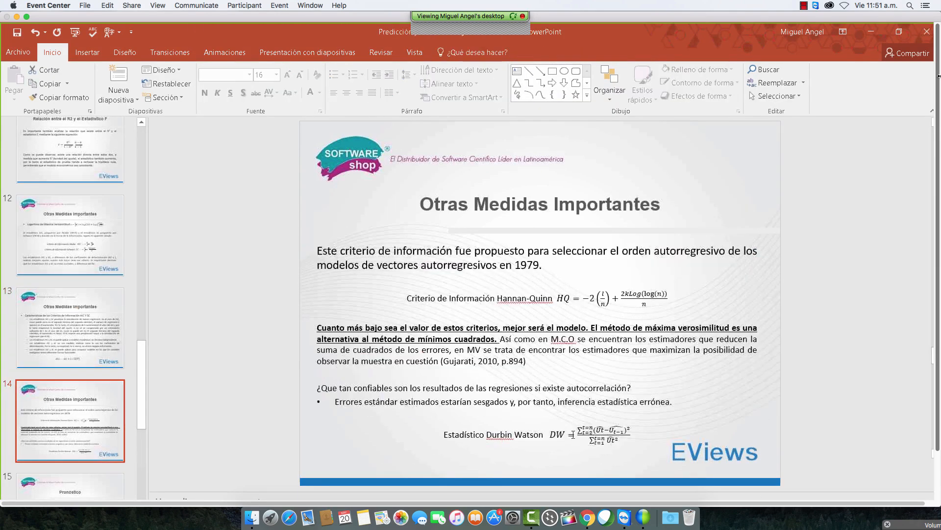
left_click(614, 438)
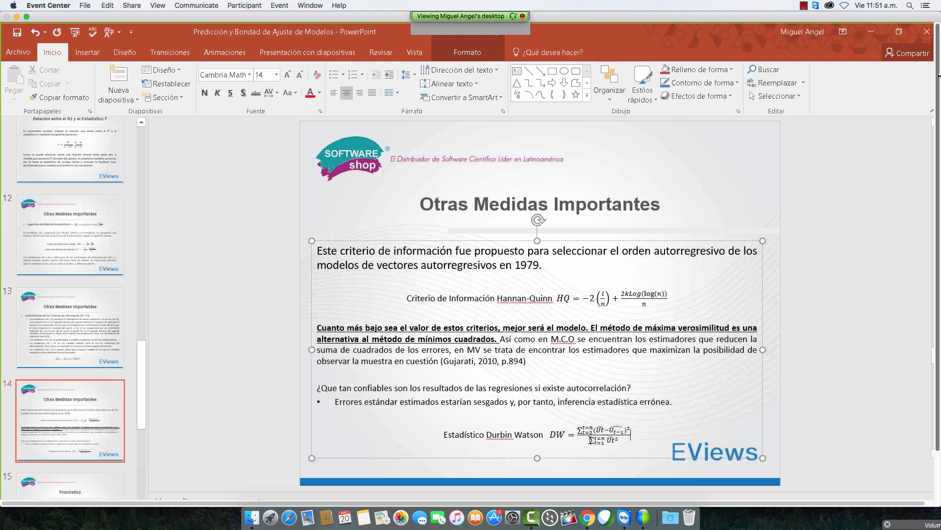
left_click_drag(594, 430, 626, 430)
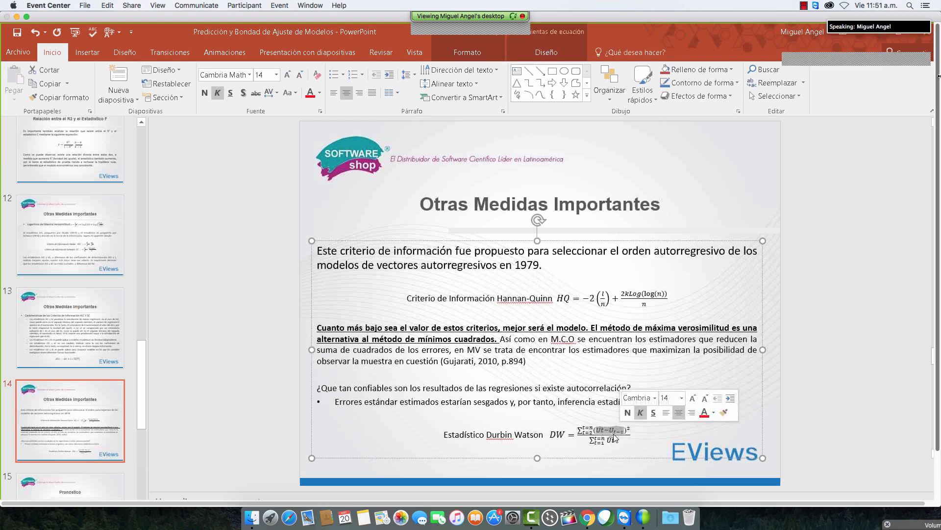
left_click(617, 431)
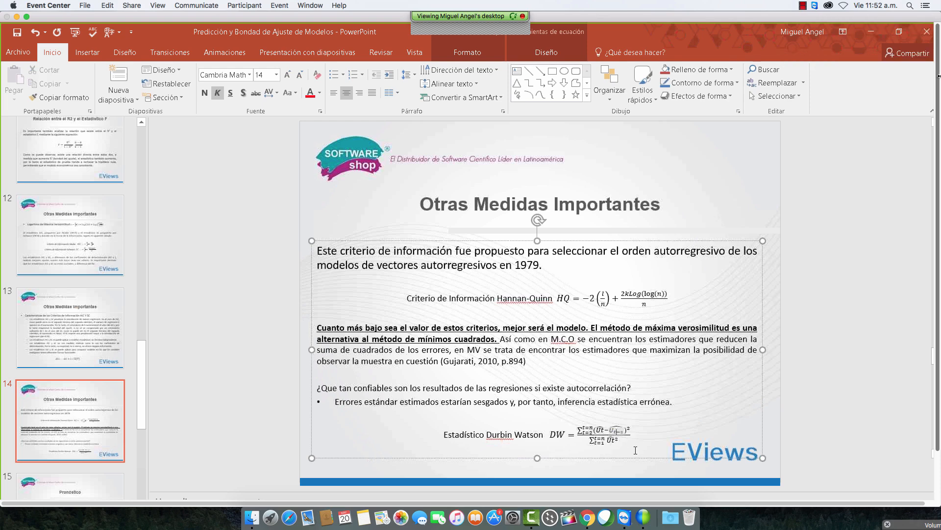
double_click(603, 429)
mouse_move(623, 446)
left_mouse_down()
mouse_move(595, 438)
mouse_move(626, 431)
left_mouse_up()
left_click(636, 445)
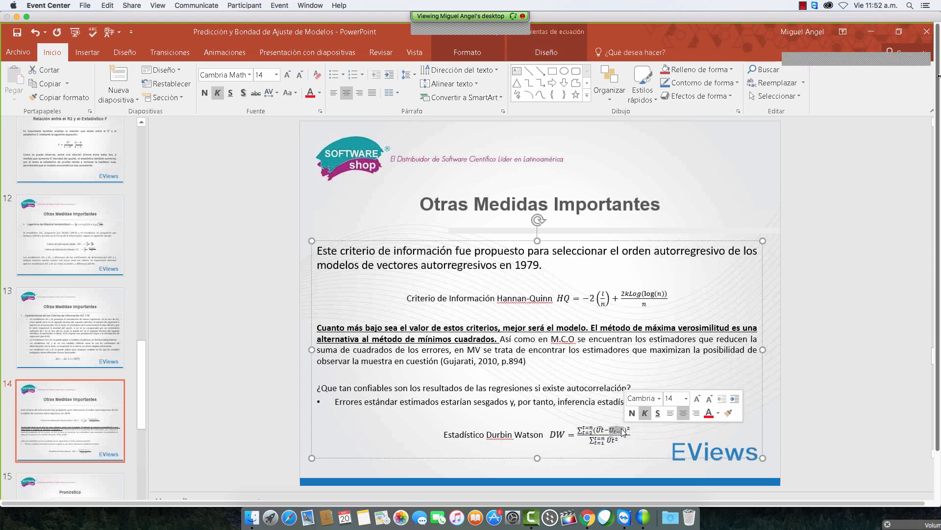
Switch back to the Excel workbook and enter the column header UT-1 in G1, beside the SCR column
key("alt+Tab")
scroll(252, 295, "up", 1)
scroll(252, 295, "up", 3)
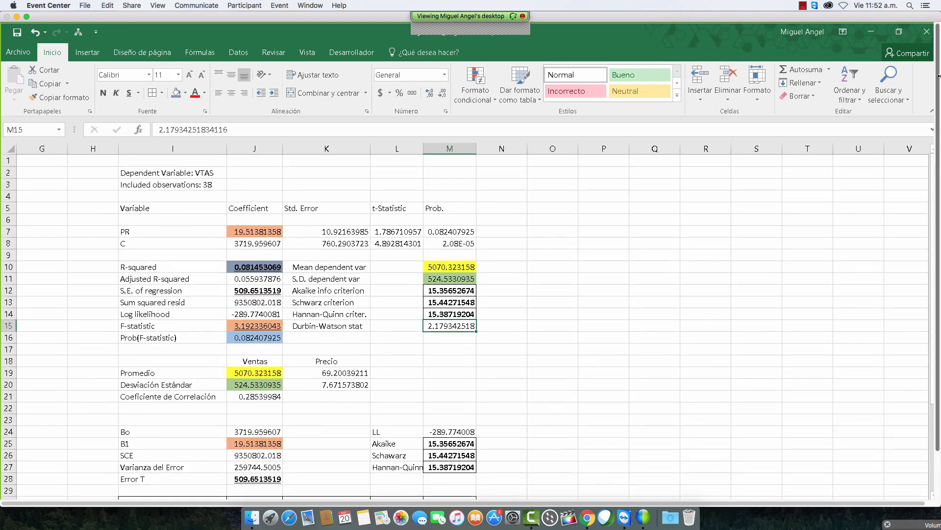
scroll(342, 163, "left", 6)
left_click(342, 163)
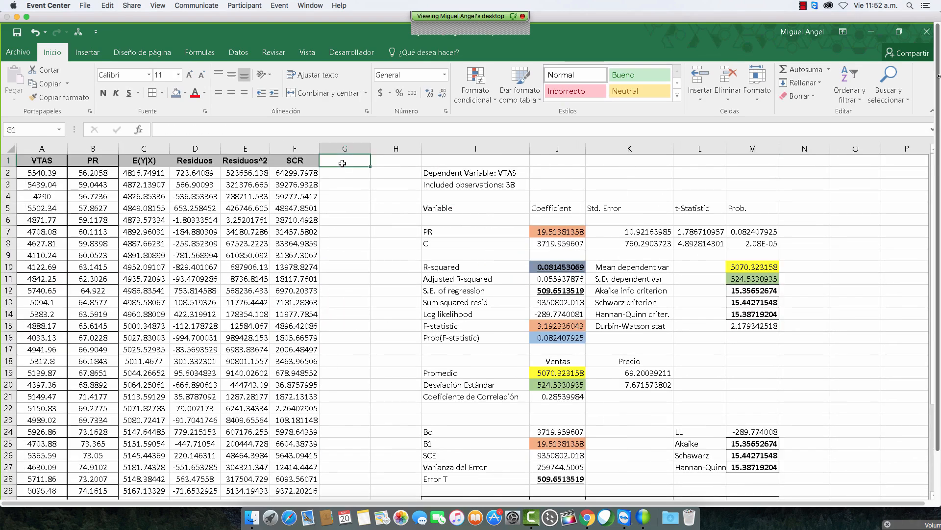
type("UT-1")
key("Return")
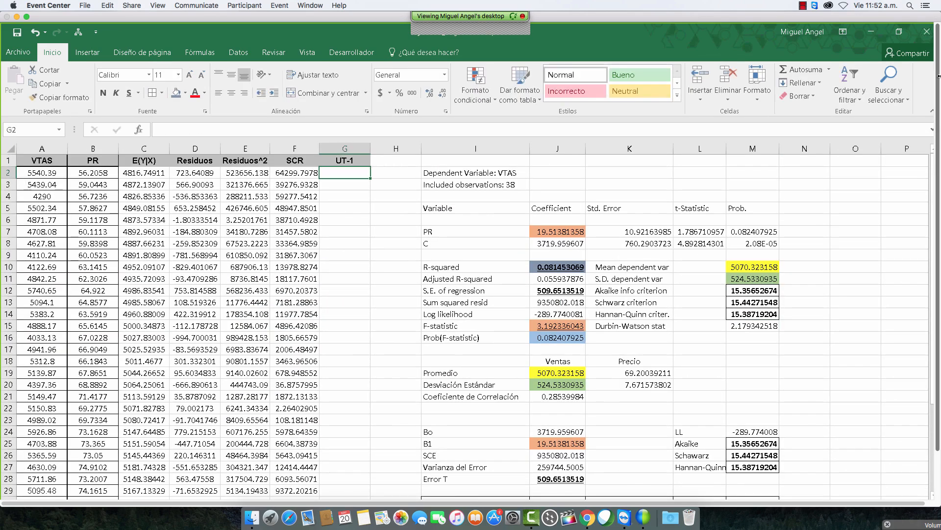
Enter the lagged residual formula +D2 in G3 and fill it down the UT-1 column
key("Down")
type("+")
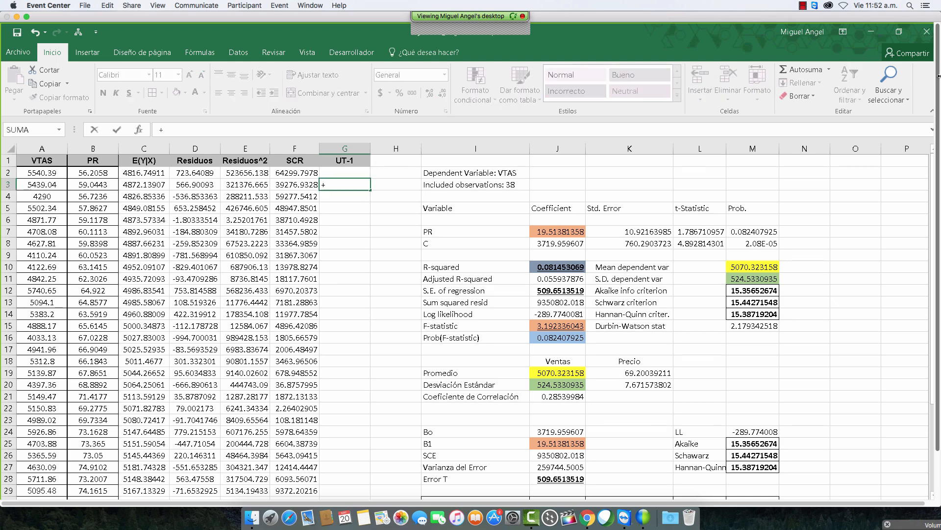
key("Left")
key("Left")
key("Left")
key("Up")
key("Return")
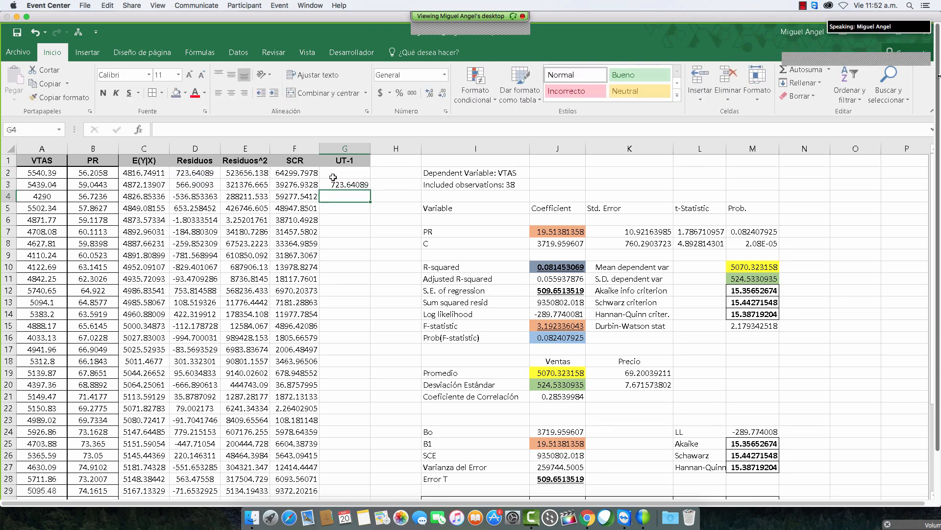
double_click(370, 190)
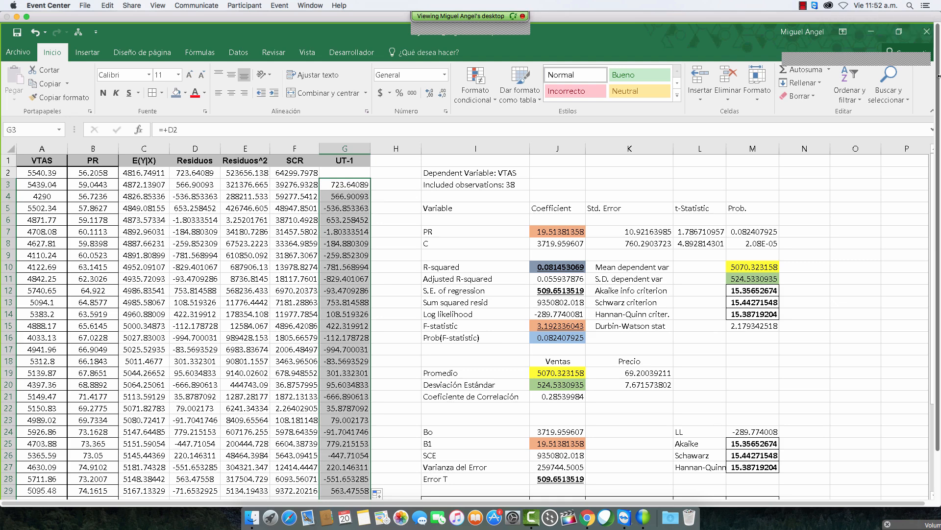
left_click(364, 188)
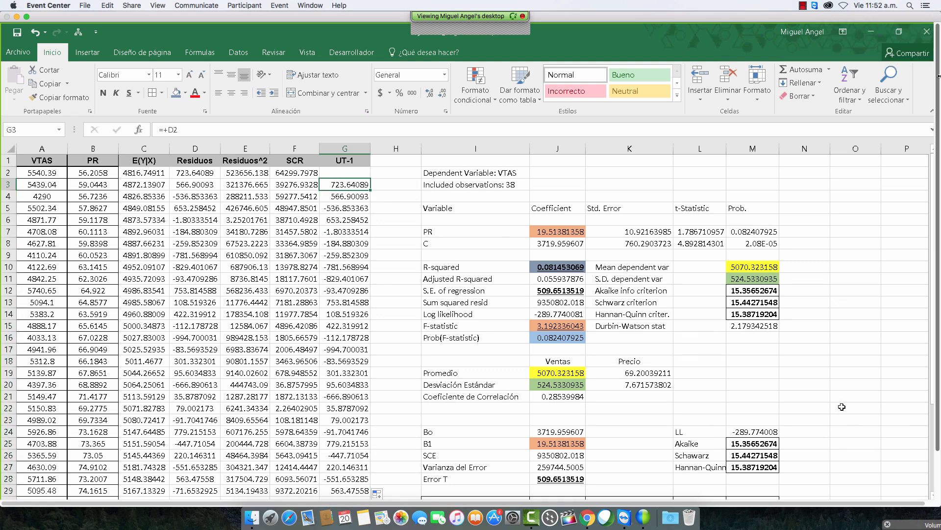
Enter the column header (UT-UT-1)^2 in H1, beside the UT-1 column
left_click(392, 159)
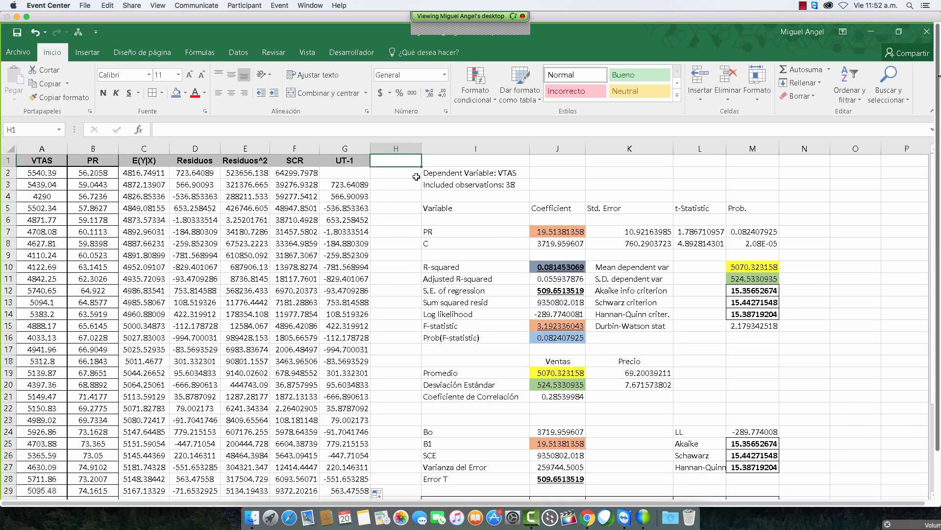
type("(")
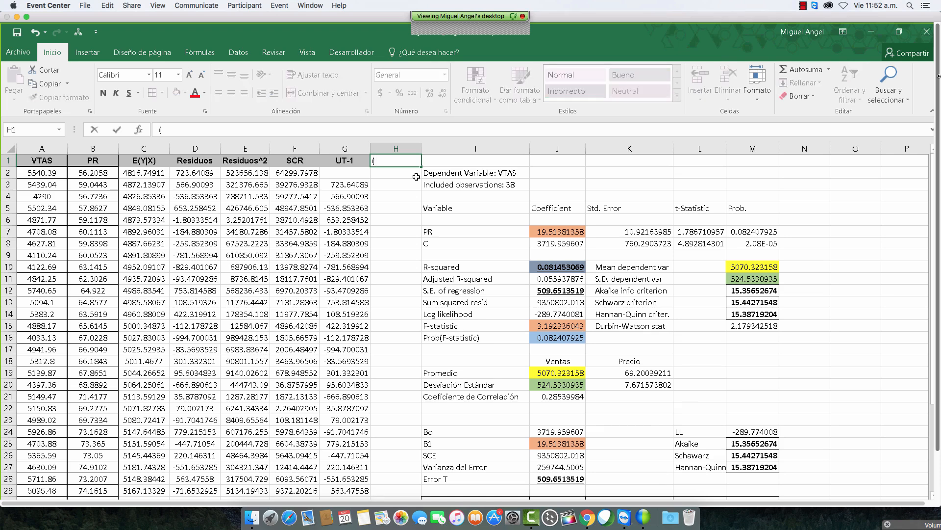
type("UT-UT-1)^2")
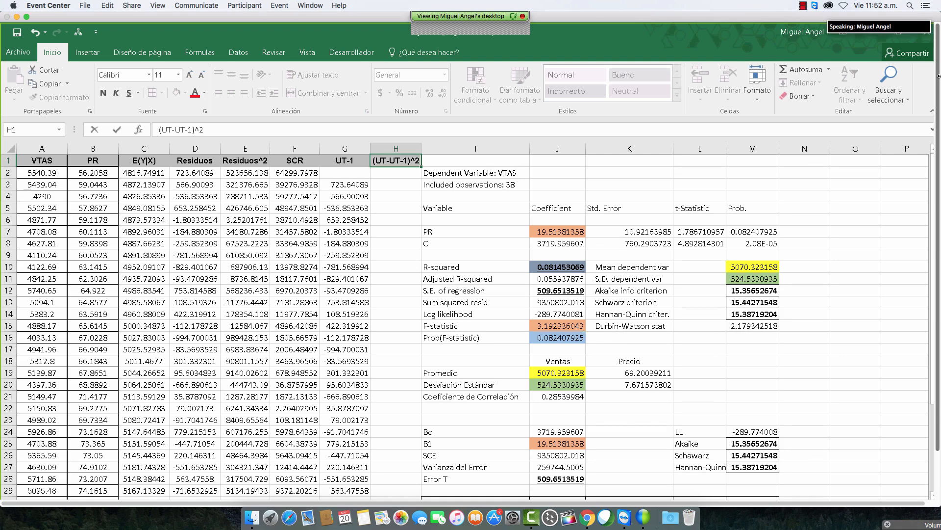
key("Return")
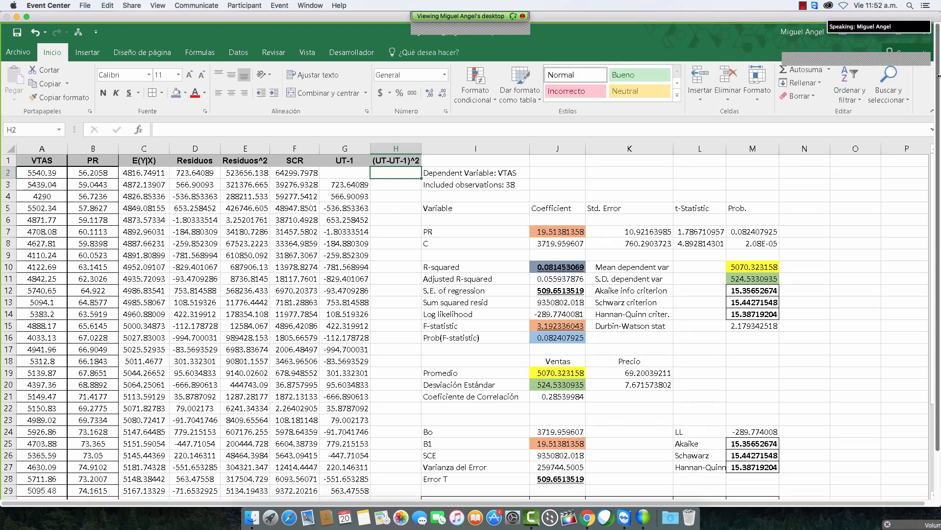
Switch to the PowerPoint presentation to review the squared difference in the Durbin-Watson numerator, and return to the Excel workbook
key("alt+Tab")
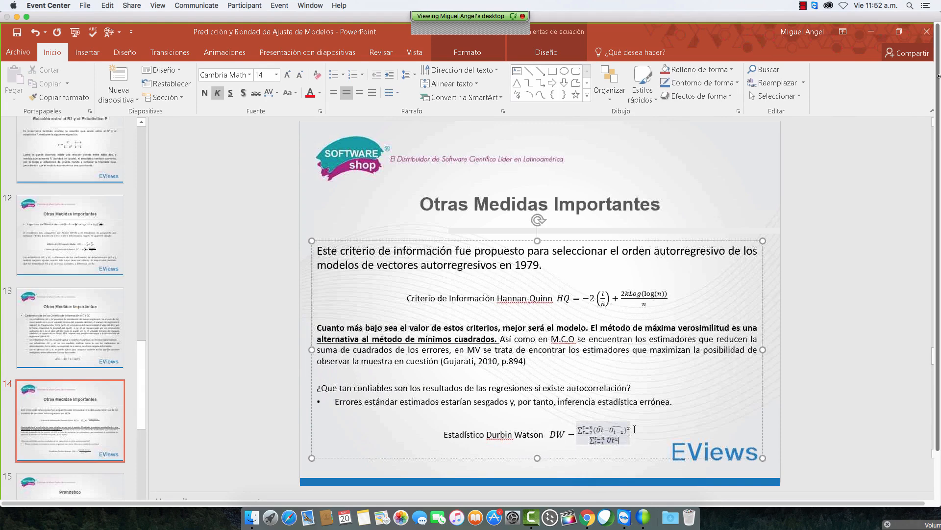
left_click_drag(630, 433, 607, 432)
left_click(636, 451)
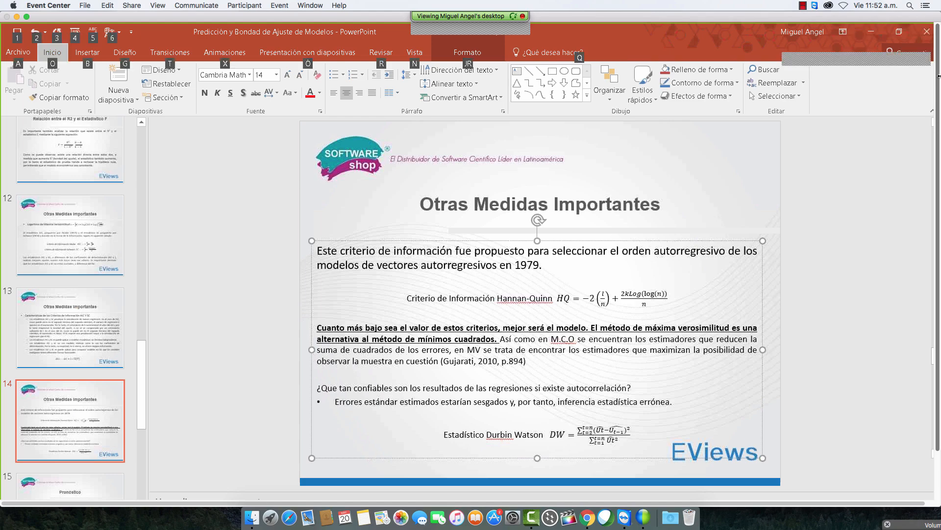
key("alt+Tab")
Enter +(D3-G3)^2 in H3 to square the residual differences, and fill the formula down the column
key("Down")
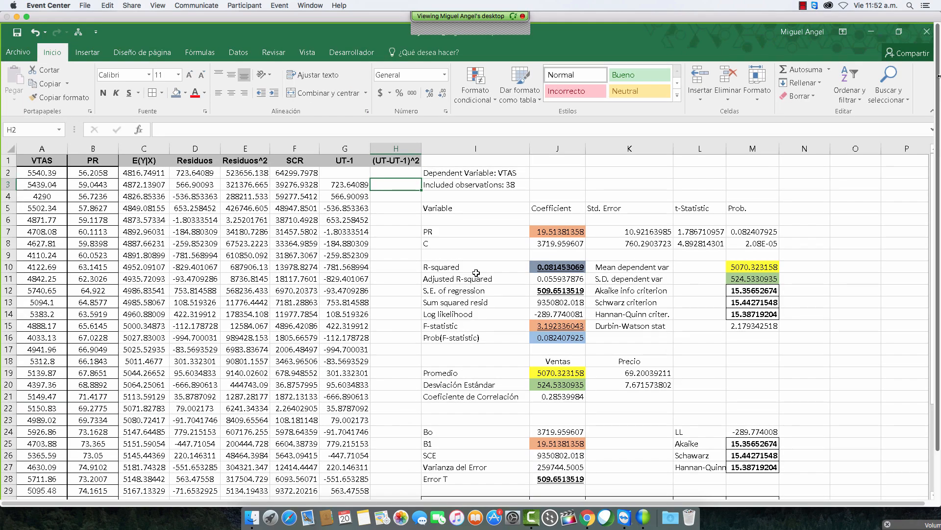
type("+")
key("Left")
key("Left")
key("Left")
key("Left")
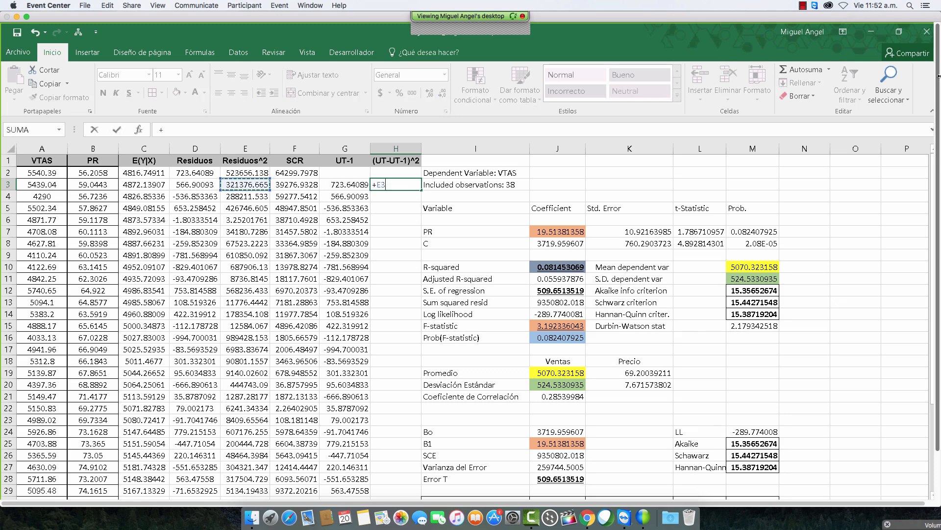
key("BackSpace")
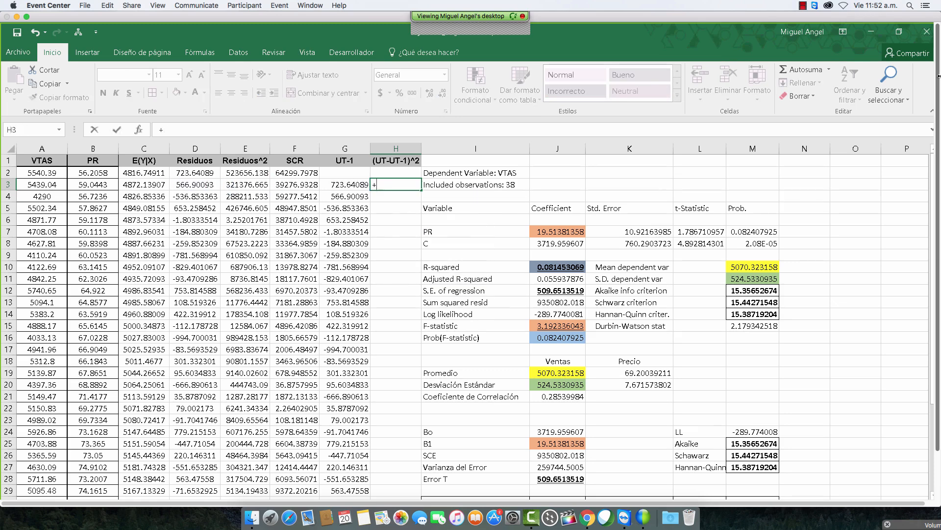
type("(")
left_click(191, 184)
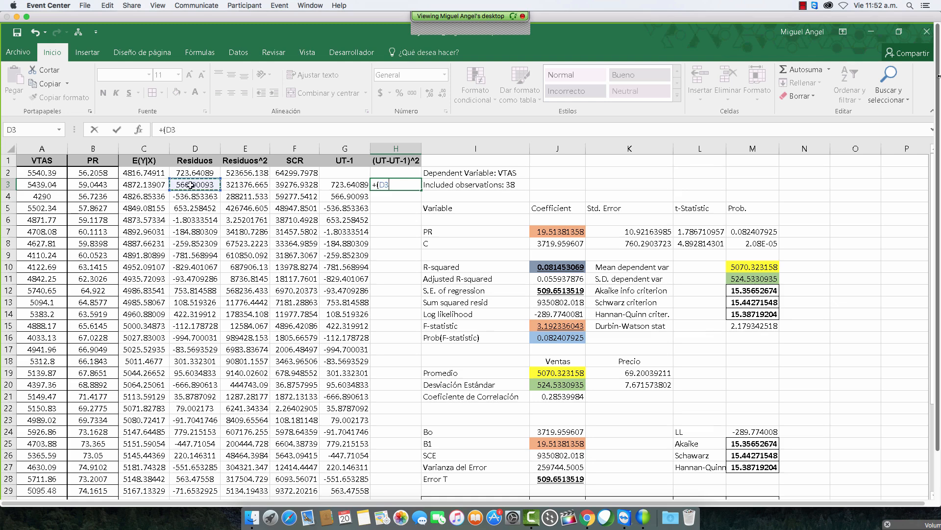
type("-")
left_click(338, 186)
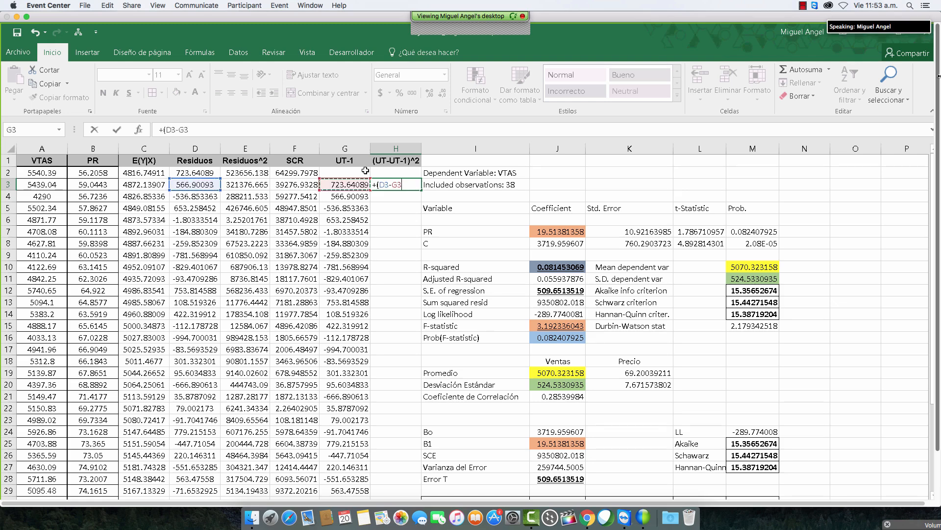
type(")^2")
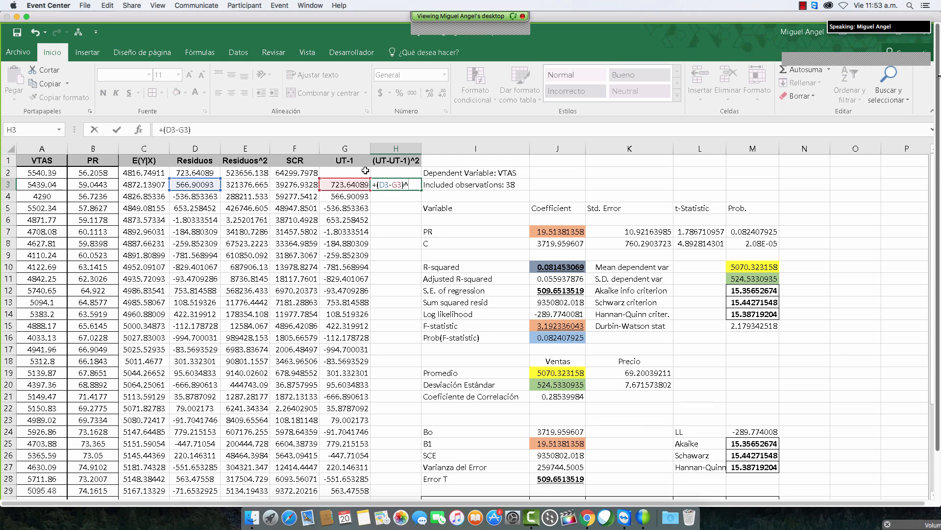
left_click(414, 186)
double_click(420, 187)
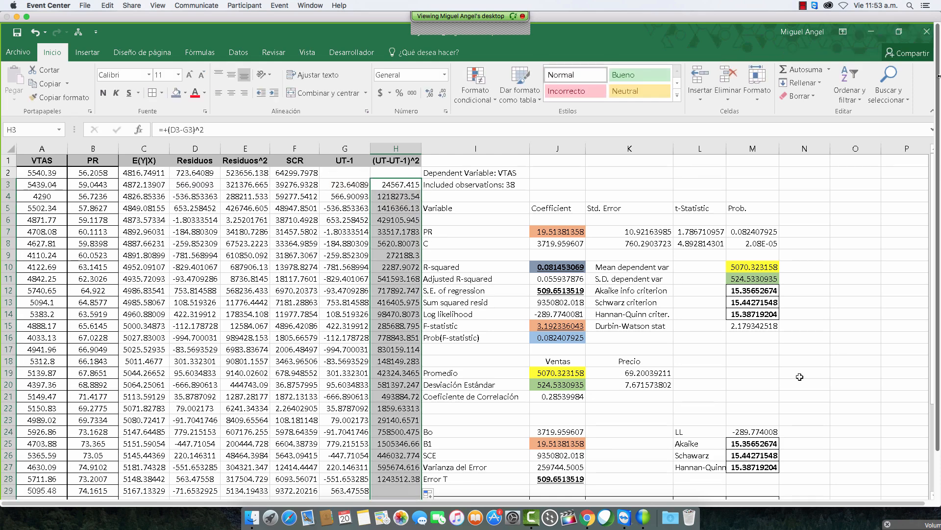
Copy the Durbin-Watson stat label from K15 into L28, below the Hannan-Quinn label
scroll(800, 374, "down", 3)
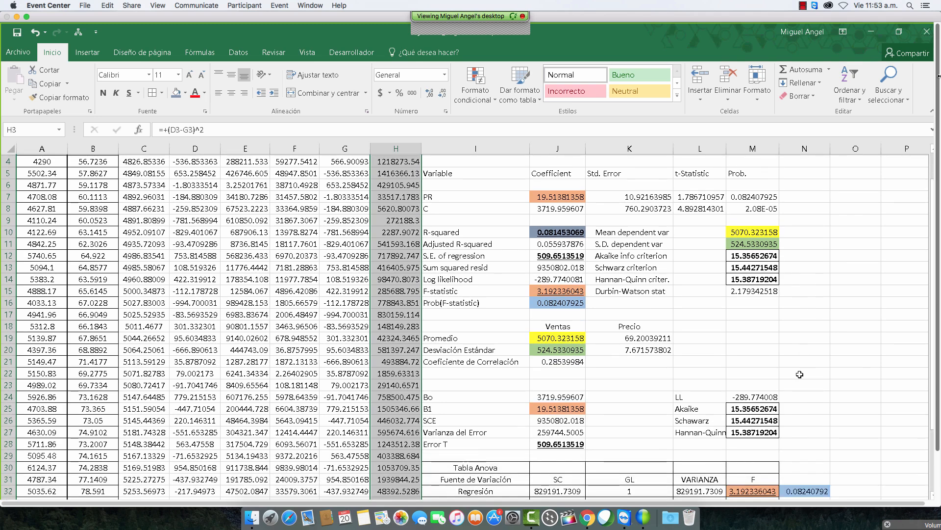
scroll(612, 255, "down", 3)
left_click(612, 255)
key("ctrl+c")
left_click(706, 408)
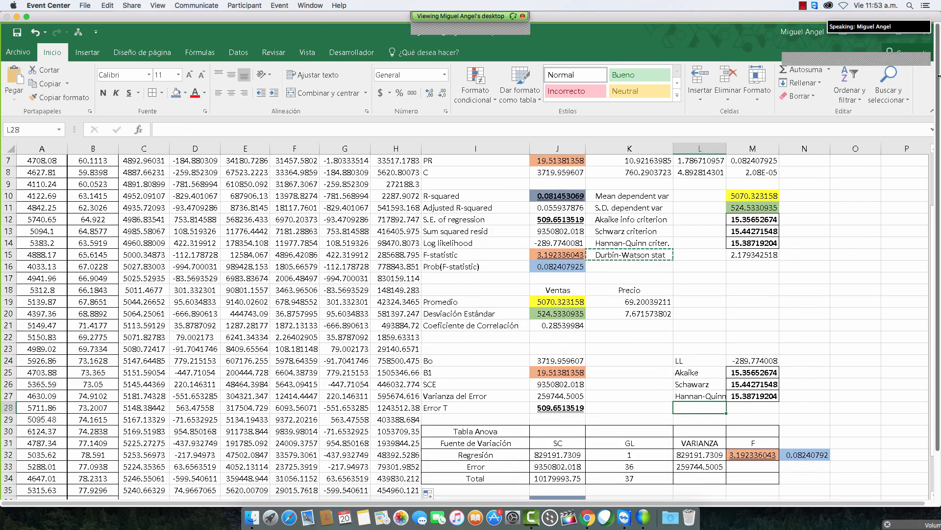
key("ctrl+v")
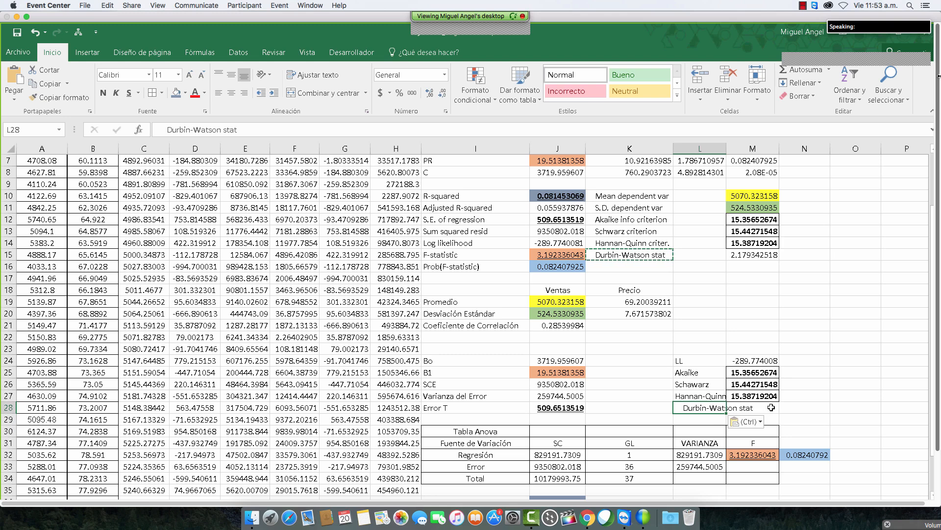
left_click(745, 410)
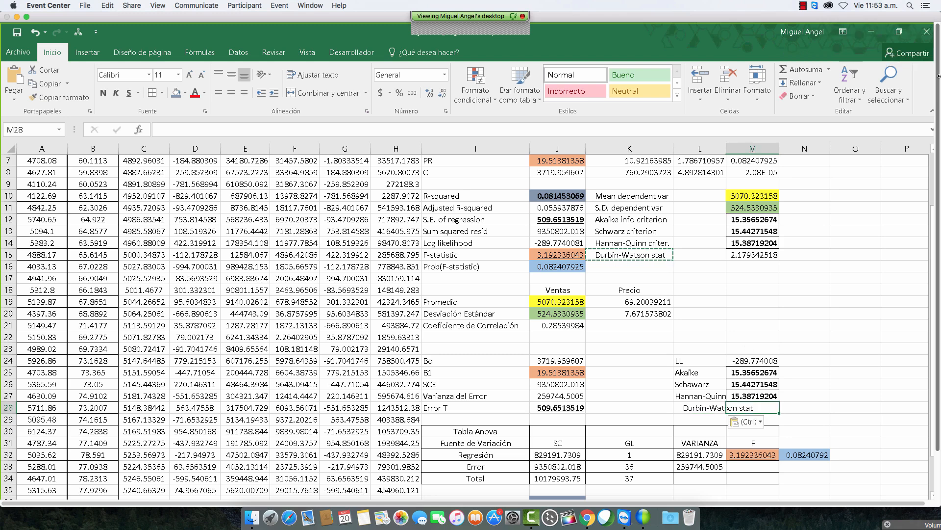
Remove the leading spaces from the Durbin-Watson stat label in L28
left_click(694, 407)
left_click(167, 129)
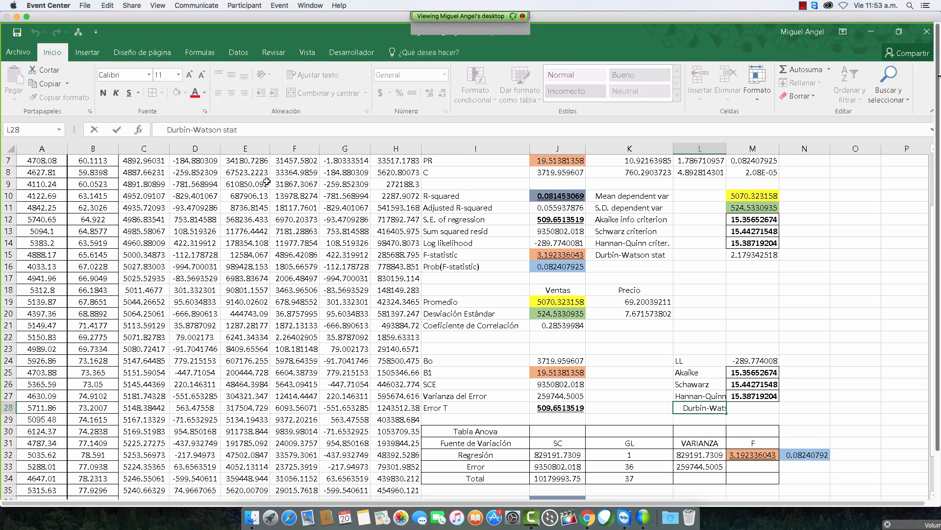
key("BackSpace")
key("BackSpace")
key("BackSpace")
key("Return")
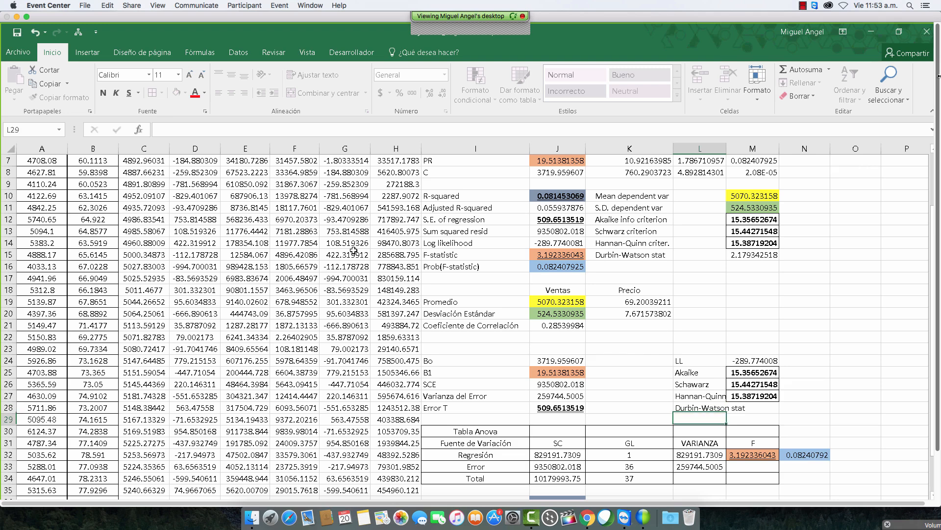
Begin the Durbin-Watson formula in M28 with the sum of the squared residual differences H3:H39 as the numerator
left_click(763, 409)
type("+SUMA(")
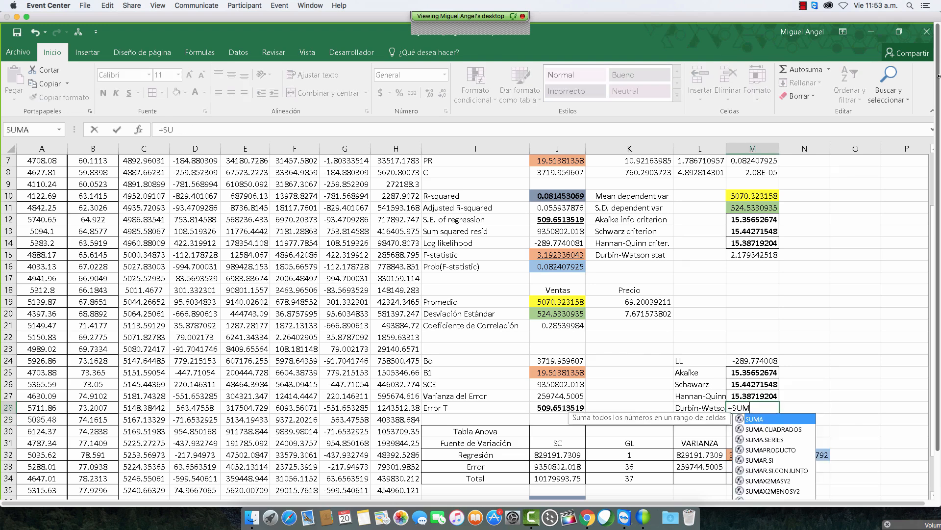
key("Left")
key("Left")
key("Left")
key("Left")
key("Left")
key("Left")
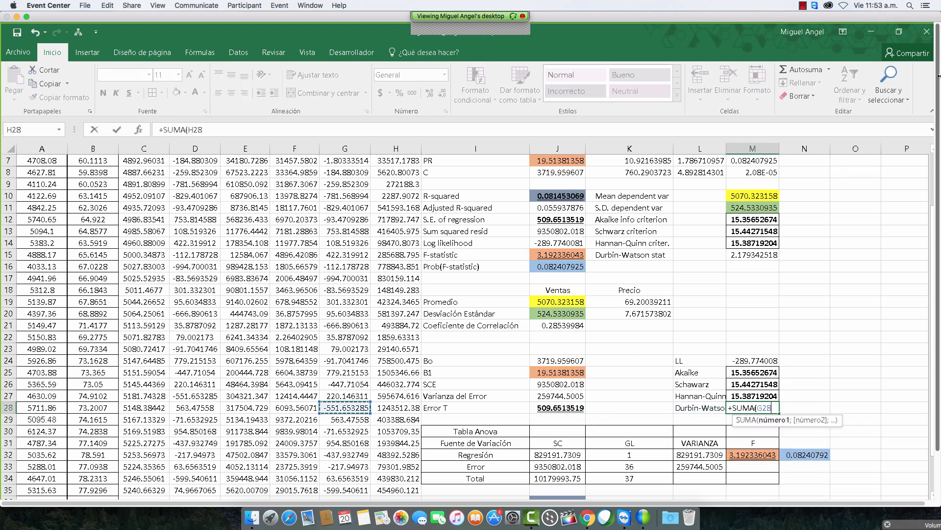
key("Right")
key("ctrl+Up")
key("ctrl+Up")
key("Down")
key("Down")
key("ctrl+shift+Down")
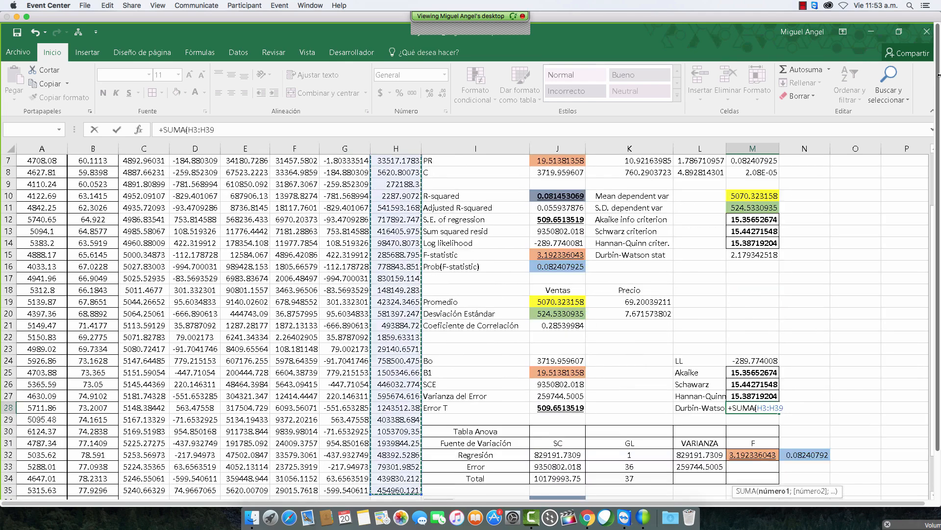
type(")/")
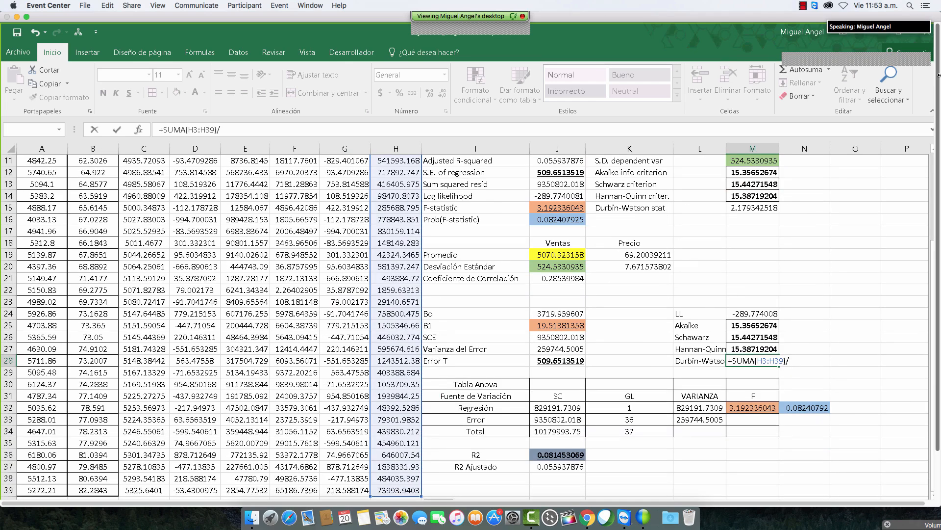
Complete the M28 formula by dividing by the sum of the squared residuals, SUMA(E2:E39)
type("SUMA(")
key("Left")
key("Left")
key("Left")
key("Left")
key("Left")
key("Left")
key("Left")
key("Left")
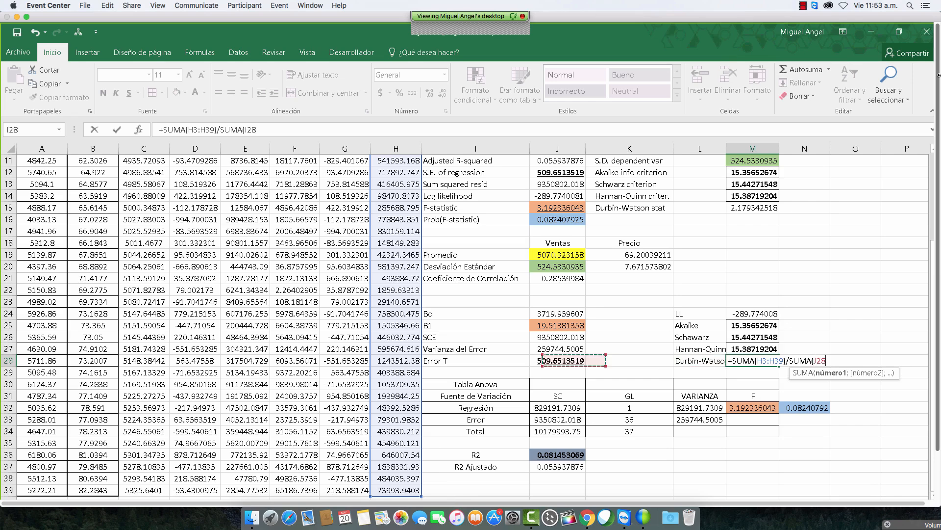
key("ctrl+Up")
key("Down")
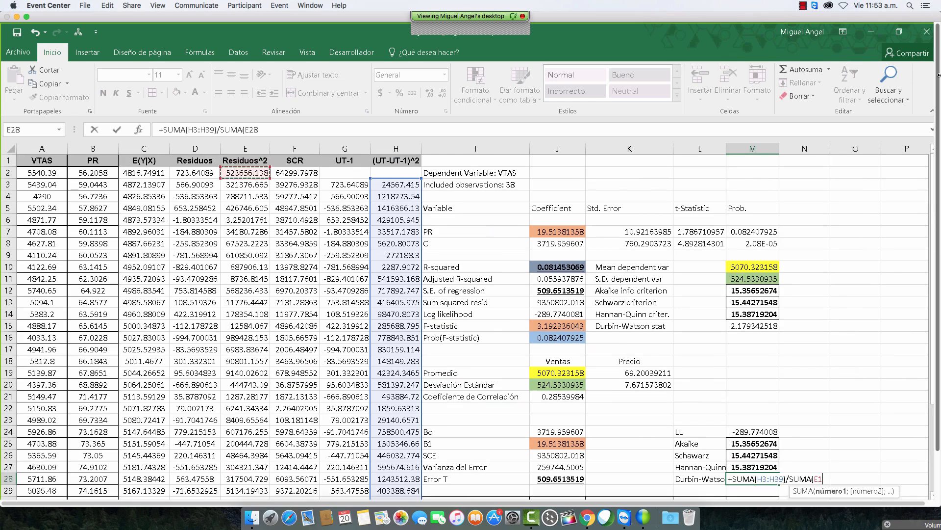
key("ctrl+shift+Down")
key("Return")
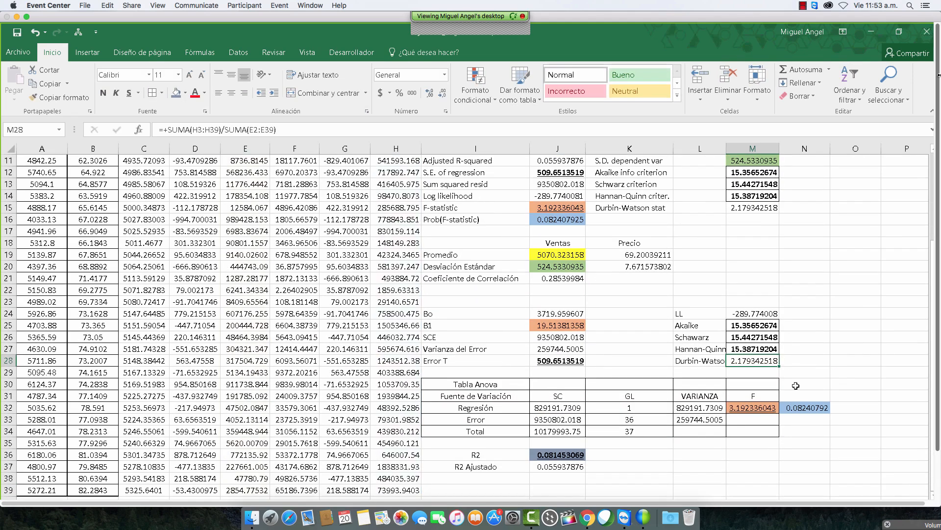
Apply the red font colour to both Durbin-Watson values, in M15 and M28
left_click(753, 208)
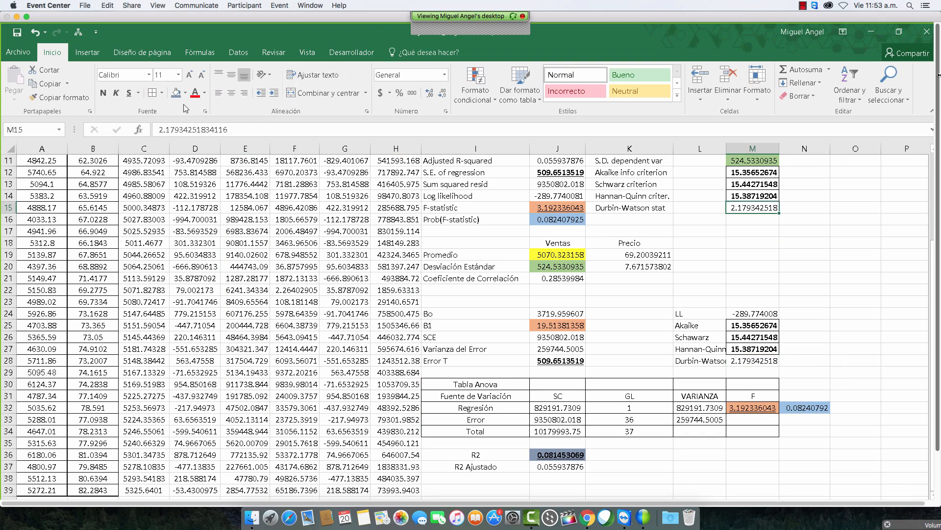
left_click(195, 93)
left_click(753, 360)
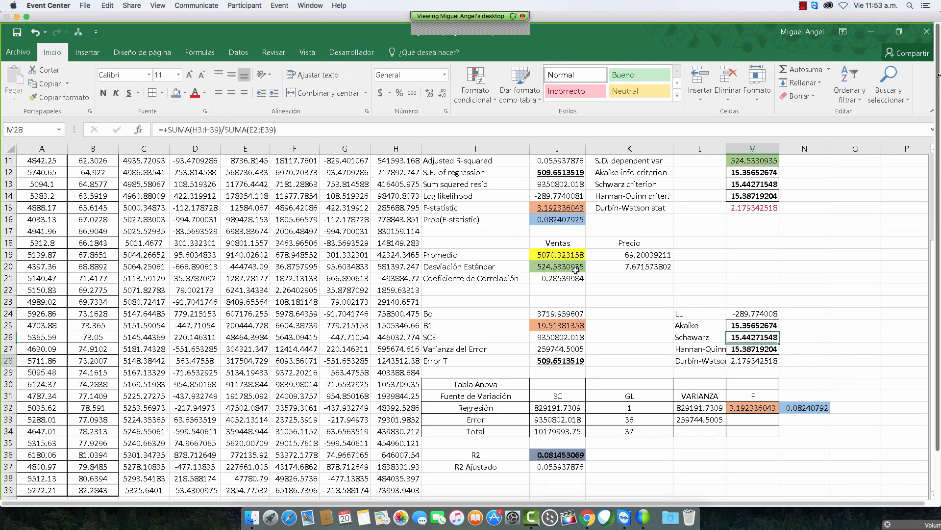
left_click(194, 93)
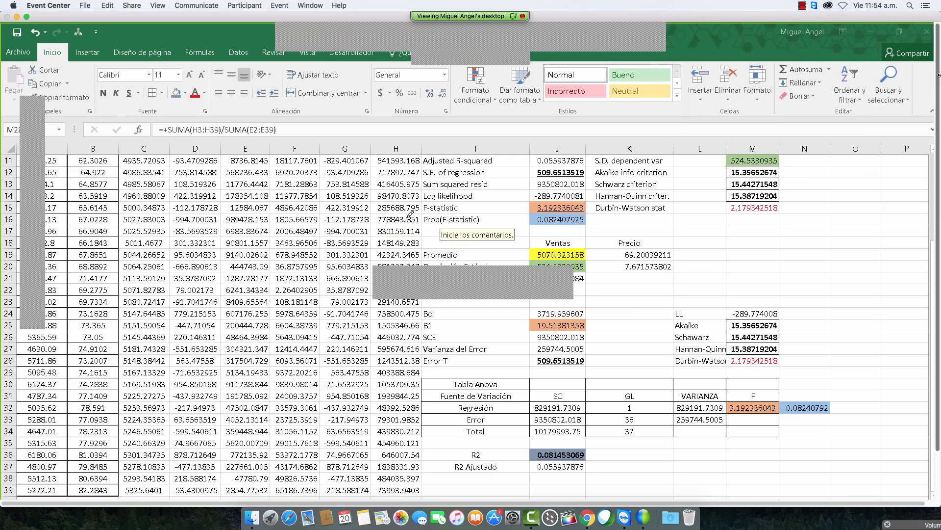
Draw an annotation scale across the sheet with two end marks and a centre mark, labelling its left end 1 and its centre 0 above the line
left_click_drag(280, 192, 274, 307)
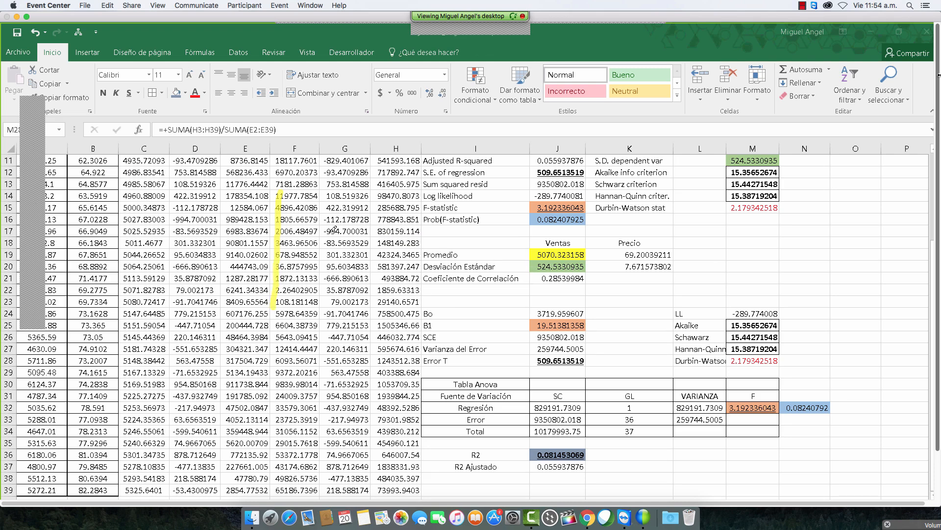
left_click_drag(280, 190, 277, 308)
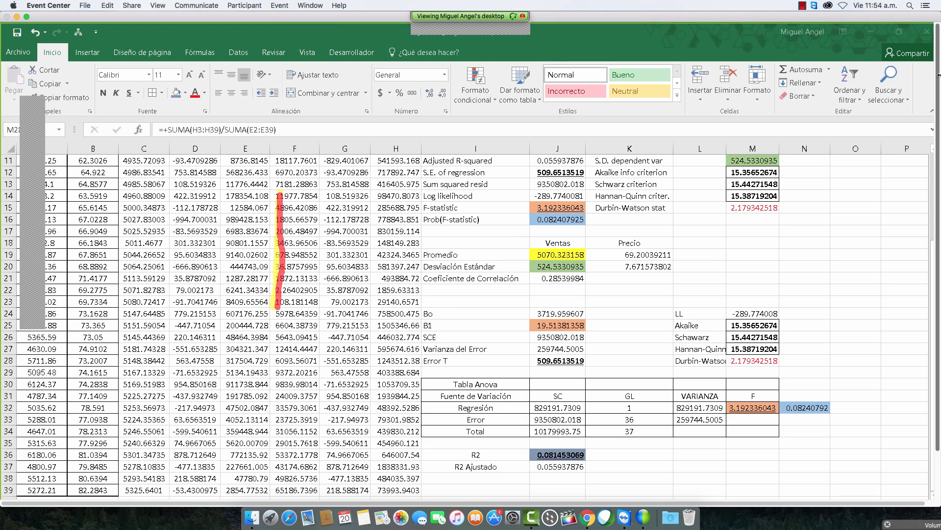
left_click_drag(279, 240, 689, 249)
left_click_drag(686, 201, 696, 306)
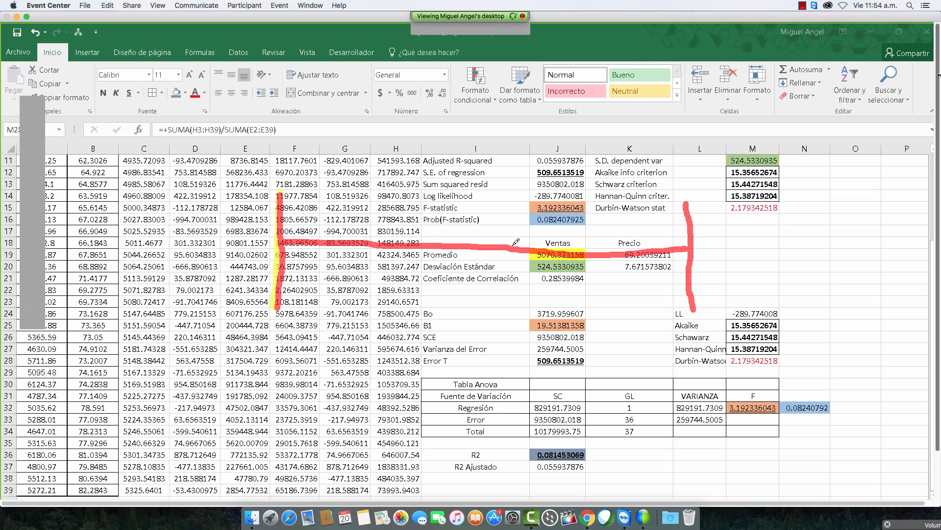
mouse_move(273, 166)
left_mouse_down()
mouse_move(267, 182)
mouse_move(278, 189)
left_mouse_up()
left_click_drag(497, 179, 490, 313)
mouse_move(498, 152)
left_mouse_down()
mouse_move(486, 176)
mouse_move(498, 180)
left_mouse_up()
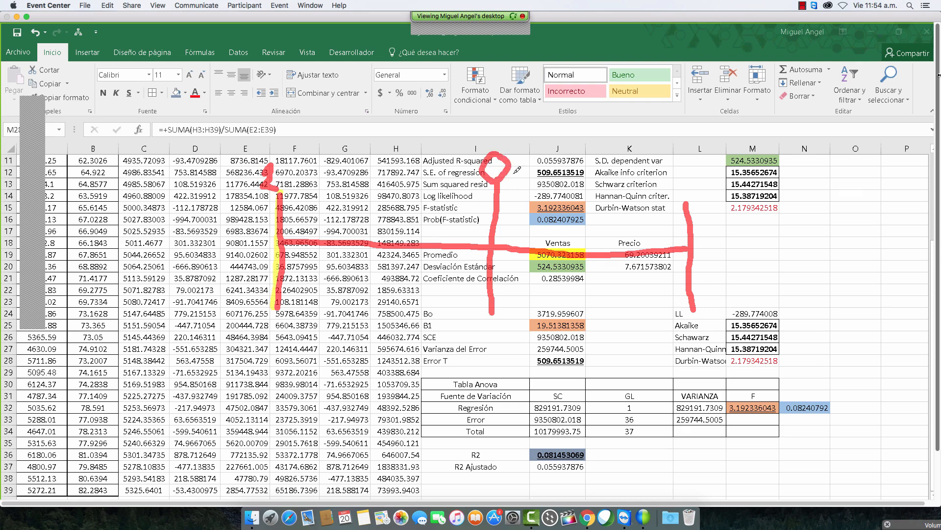
Label the scale's right end -1 above, write 0, 2 and 4 beneath the three marks, and circle the 2
left_click_drag(656, 181, 692, 193)
mouse_move(272, 322)
left_mouse_down()
mouse_move(260, 341)
mouse_move(275, 321)
left_mouse_up()
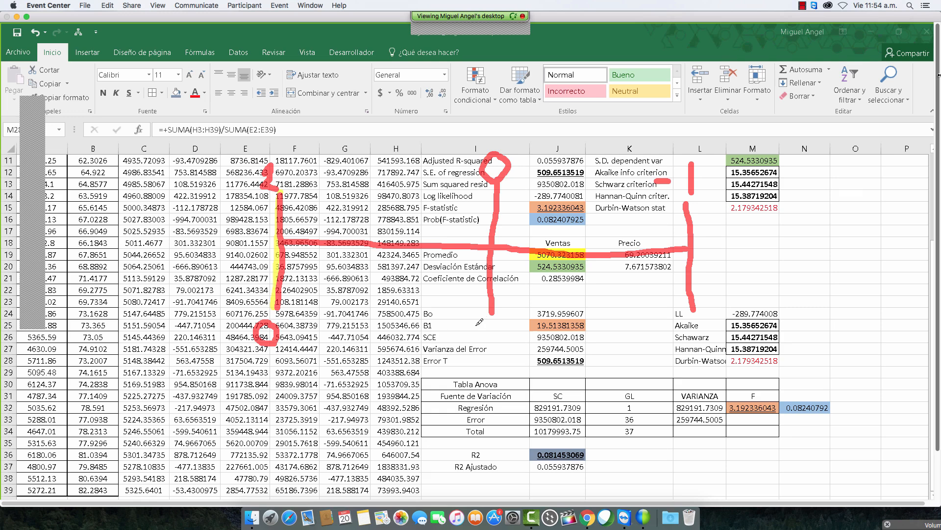
left_click_drag(477, 325, 511, 346)
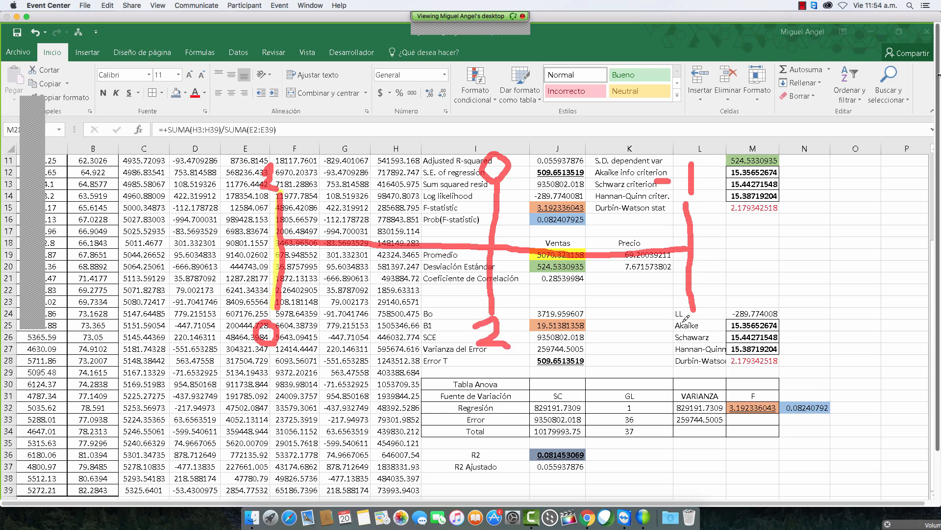
mouse_move(683, 321)
left_mouse_down()
mouse_move(706, 331)
mouse_move(714, 352)
left_mouse_up()
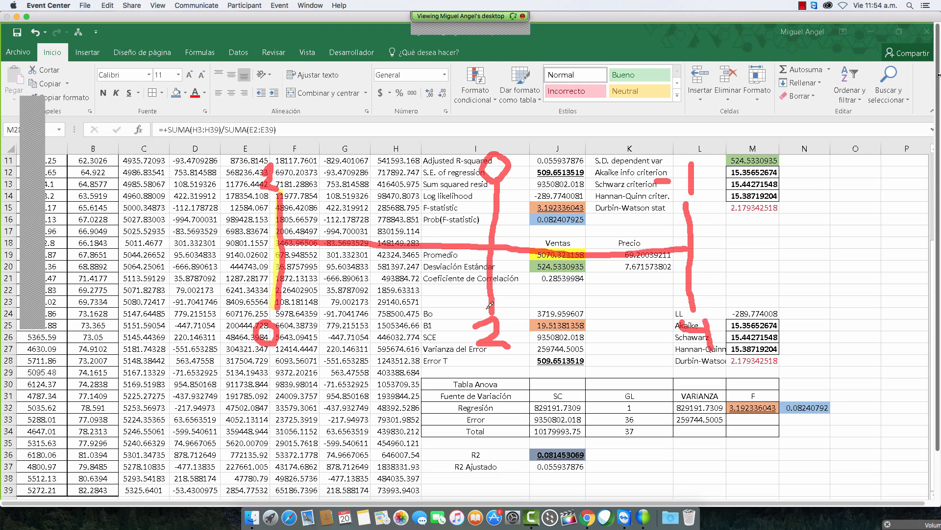
mouse_move(489, 306)
left_mouse_down()
mouse_move(459, 336)
mouse_move(503, 363)
mouse_move(533, 330)
mouse_move(498, 306)
left_mouse_up()
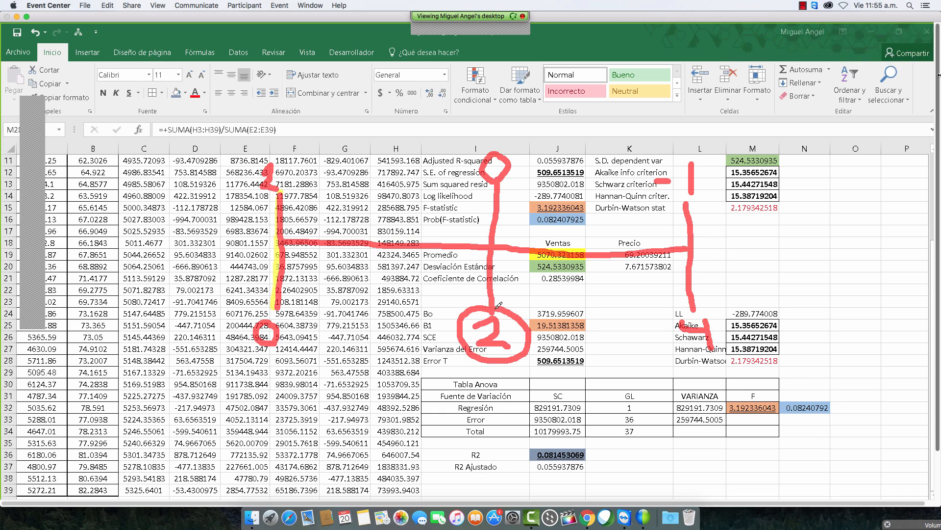
mouse_move(494, 309)
left_mouse_down()
mouse_move(513, 313)
mouse_move(528, 337)
mouse_move(516, 355)
mouse_move(469, 345)
left_mouse_up()
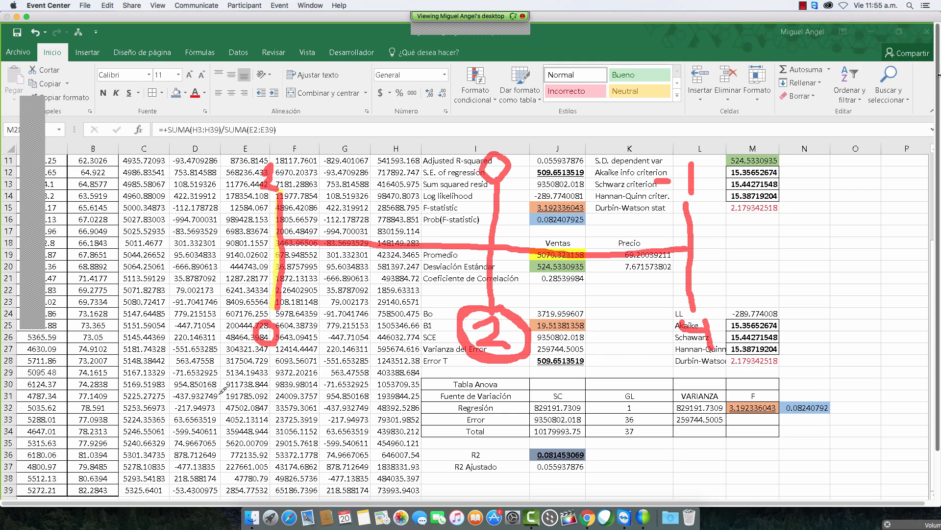
mouse_move(219, 394)
left_mouse_down()
mouse_move(215, 369)
mouse_move(228, 393)
mouse_move(255, 392)
left_mouse_up()
mouse_move(259, 395)
left_mouse_down()
mouse_move(274, 388)
mouse_move(267, 405)
mouse_move(318, 414)
left_mouse_up()
mouse_move(353, 369)
left_mouse_down()
mouse_move(338, 416)
mouse_move(362, 416)
mouse_move(395, 393)
mouse_move(407, 412)
left_mouse_up()
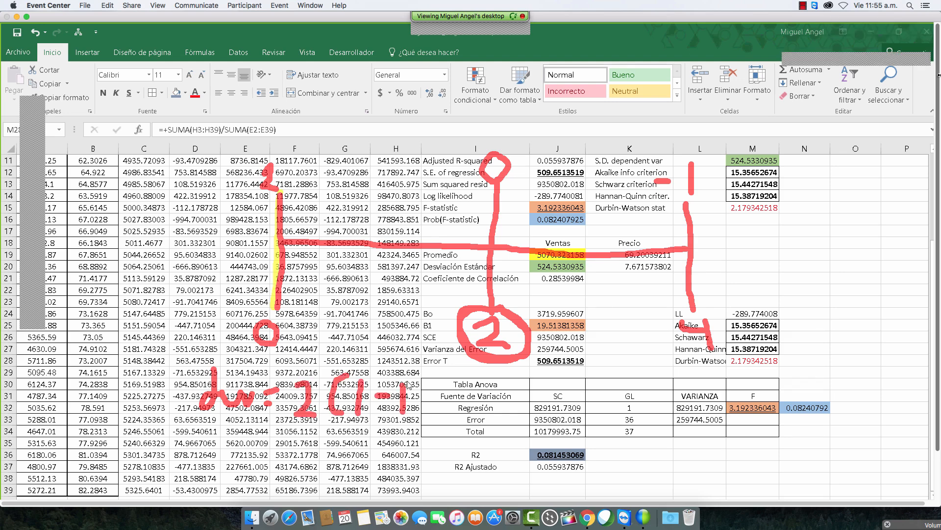
left_click(39, 102)
Handwrite the formula dw = 2*(1 - ρ̂) as an annotation over the empty cells beside the Precio statistics
mouse_move(509, 24)
left_click(637, 34)
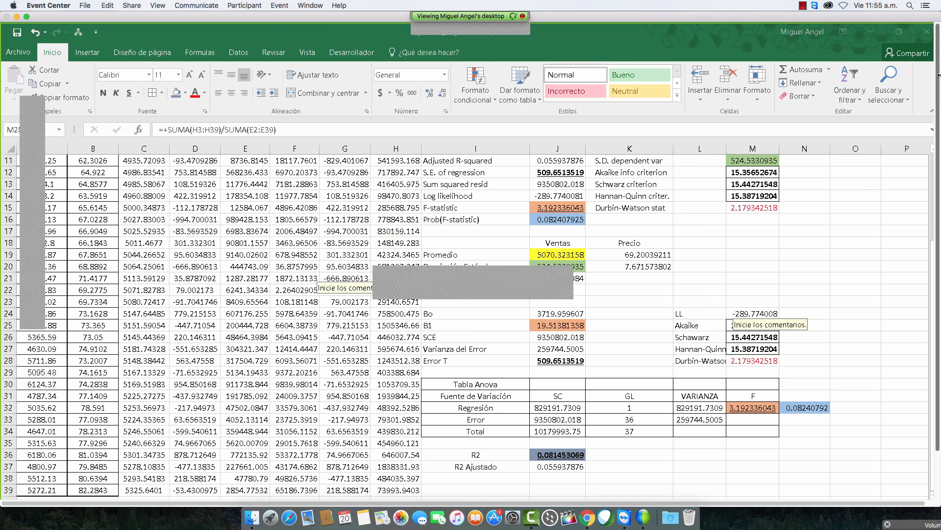
mouse_move(710, 271)
left_mouse_down()
mouse_move(715, 287)
mouse_move(726, 275)
mouse_move(773, 264)
mouse_move(773, 280)
mouse_move(790, 290)
mouse_move(802, 294)
mouse_move(814, 278)
mouse_move(836, 297)
left_mouse_up()
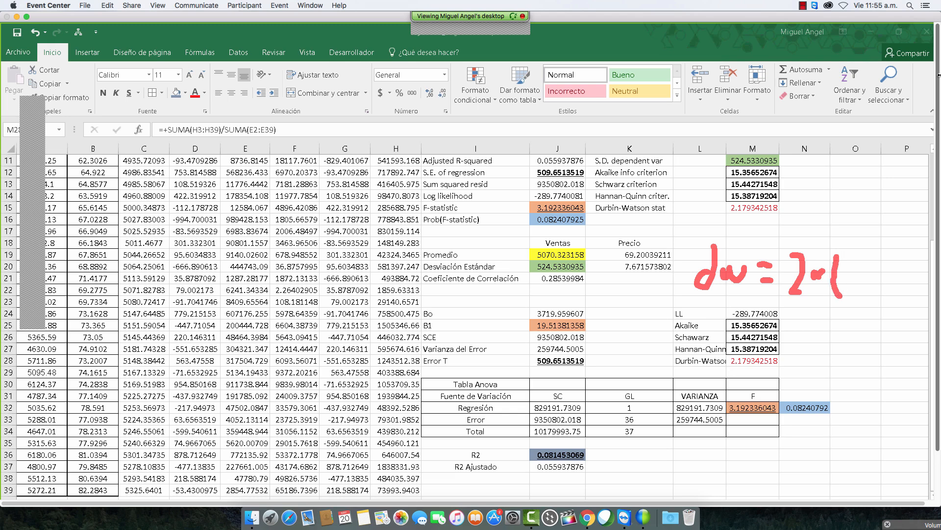
mouse_move(844, 264)
left_mouse_down()
mouse_move(850, 287)
mouse_move(872, 273)
mouse_move(878, 295)
left_mouse_up()
mouse_move(879, 259)
left_mouse_down()
mouse_move(912, 282)
mouse_move(904, 298)
left_mouse_up()
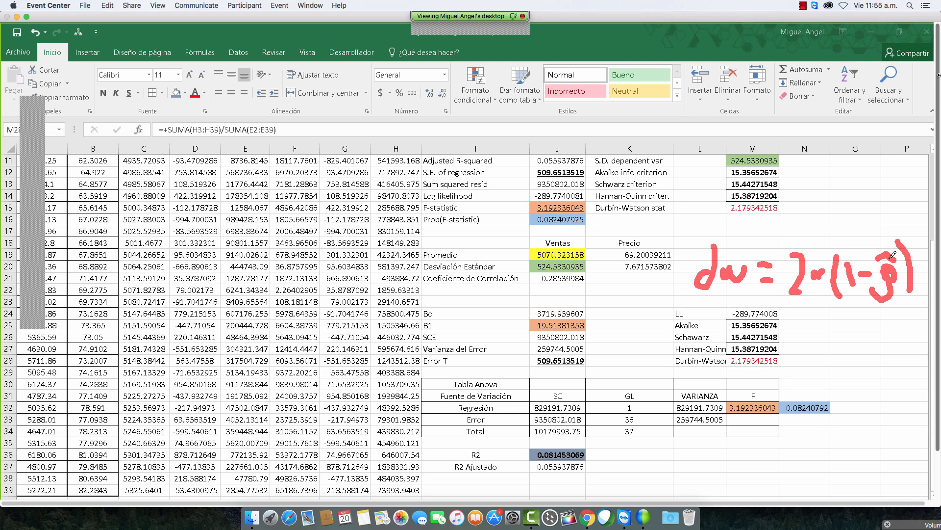
Draw a new scale beside the formula with two end marks and a centre mark, labelled 0 above and 2 below the centre
left_click_drag(228, 190, 196, 310)
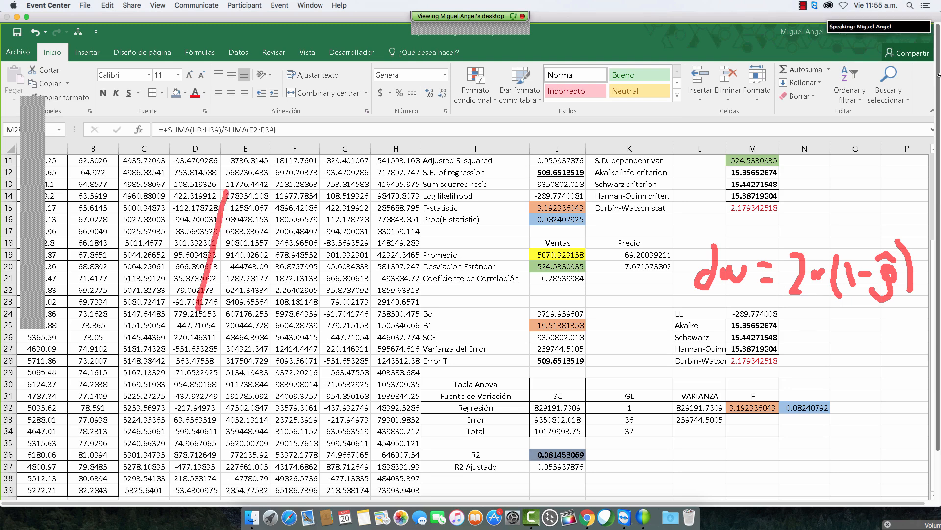
left_click_drag(212, 253, 613, 269)
left_click_drag(613, 214, 611, 293)
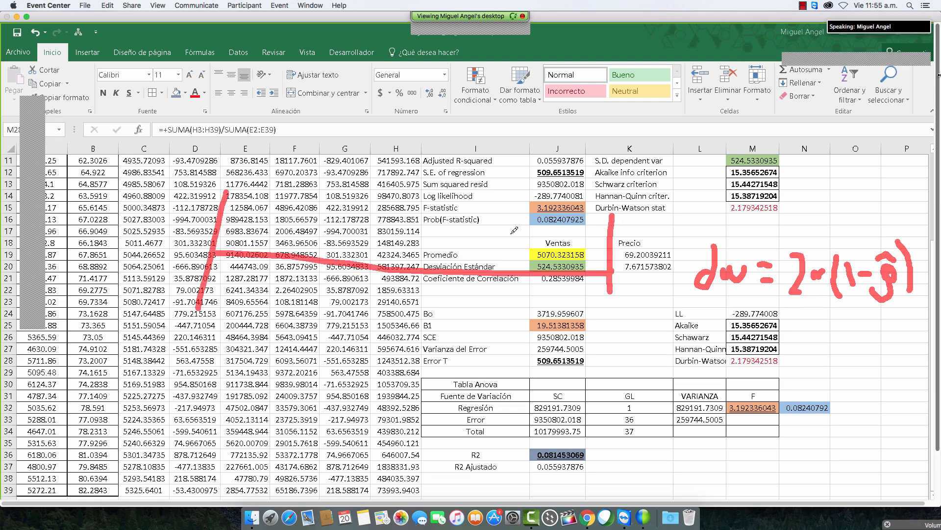
left_click_drag(417, 203, 402, 307)
mouse_move(418, 175)
left_mouse_down()
mouse_move(431, 199)
mouse_move(419, 176)
left_mouse_up()
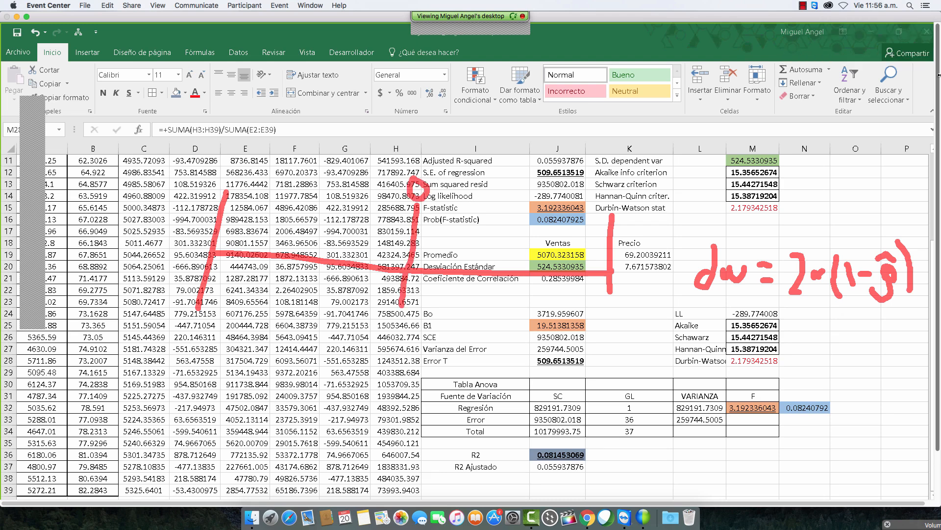
mouse_move(389, 318)
left_mouse_down()
mouse_move(382, 355)
mouse_move(417, 349)
left_mouse_up()
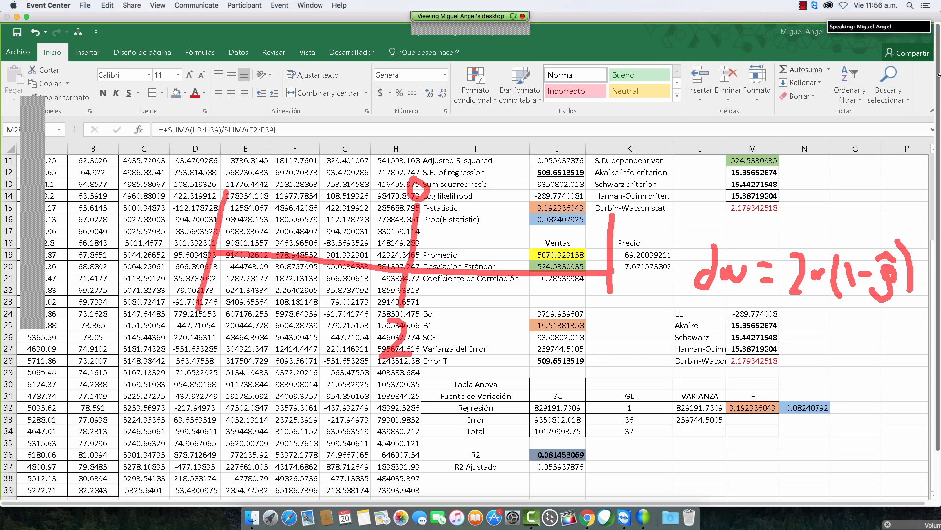
Label the scale's right end -1 above and 4 below and its left end 1 above and 0 below, and clear the annotations
left_click_drag(582, 190, 613, 204)
mouse_move(603, 309)
left_mouse_down()
mouse_move(597, 321)
mouse_move(619, 326)
left_mouse_up()
left_click_drag(617, 307, 619, 344)
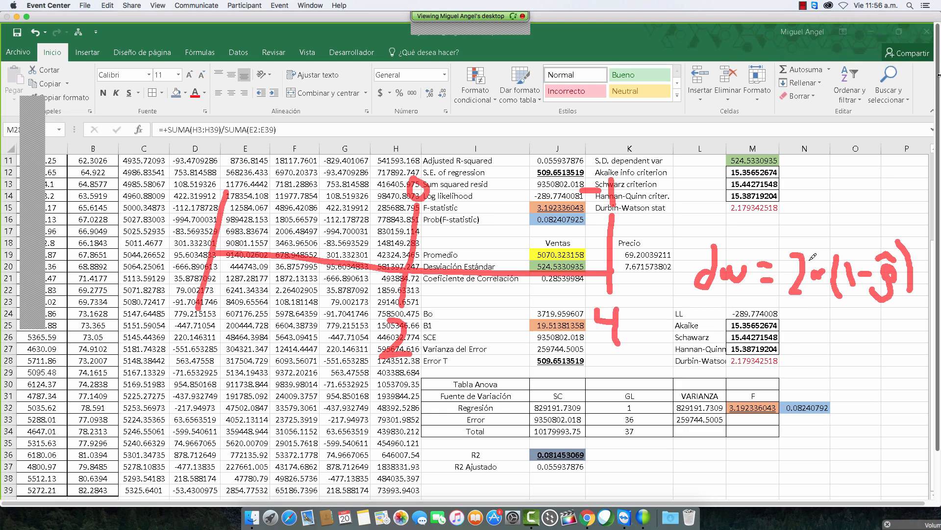
mouse_move(217, 171)
left_mouse_down()
mouse_move(231, 159)
mouse_move(243, 182)
left_mouse_up()
mouse_move(192, 314)
left_mouse_down()
mouse_move(172, 345)
mouse_move(190, 314)
left_mouse_up()
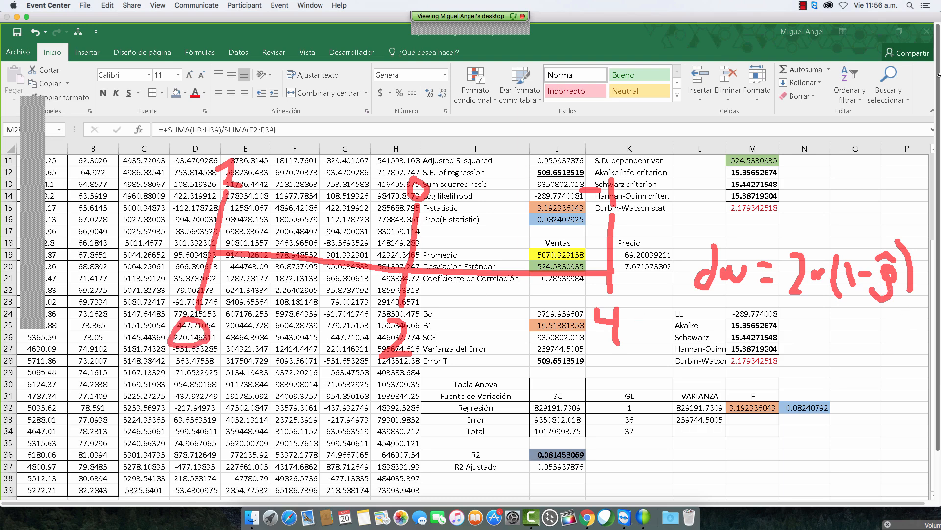
left_click(42, 99)
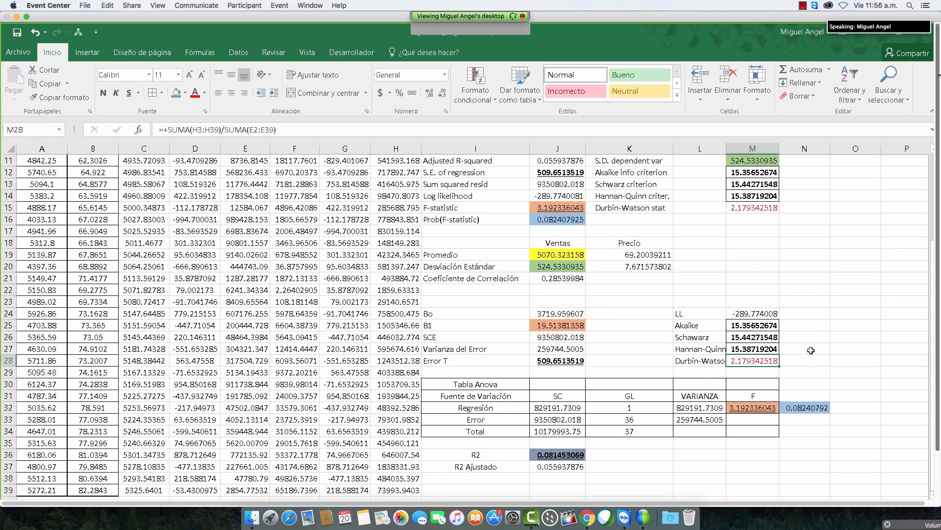
Handwrite the regression model Yt = β0 + β1X1 + ut over the sheet and circle the error term ut
left_click(811, 350)
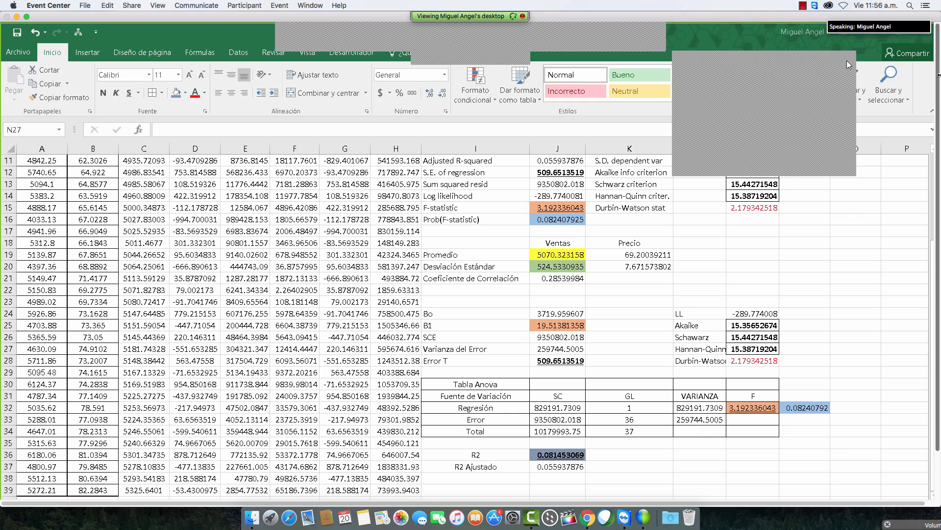
scroll(694, 306, "down", 3)
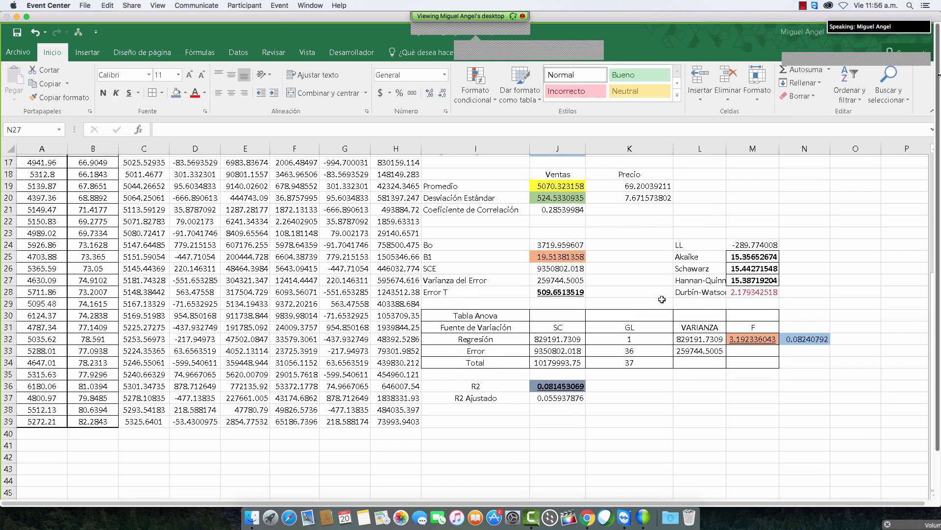
scroll(661, 299, "down", 1)
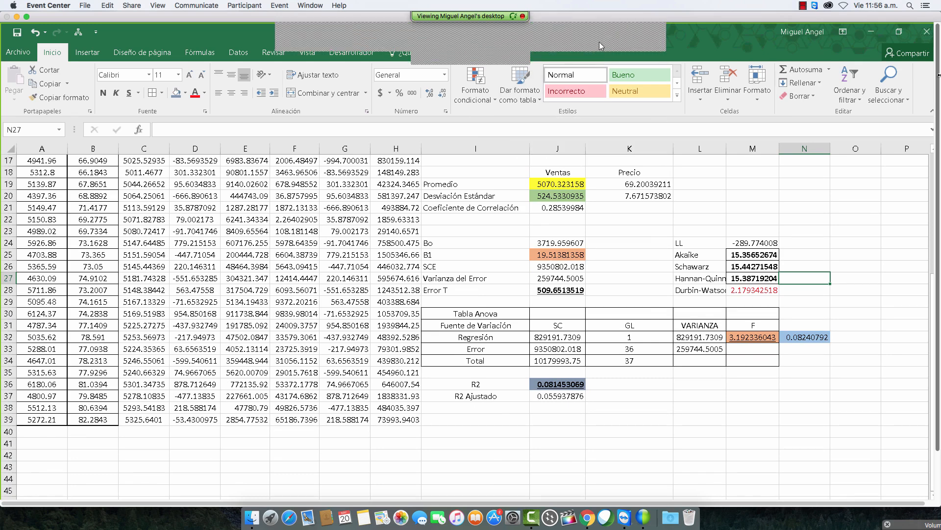
left_click(621, 33)
mouse_move(456, 156)
left_mouse_down()
mouse_move(475, 174)
mouse_move(476, 203)
mouse_move(501, 210)
mouse_move(496, 195)
mouse_move(523, 175)
mouse_move(528, 190)
left_mouse_up()
mouse_move(551, 156)
left_mouse_down()
mouse_move(549, 200)
mouse_move(552, 169)
mouse_move(553, 194)
mouse_move(578, 183)
mouse_move(603, 191)
mouse_move(620, 173)
left_mouse_up()
mouse_move(627, 158)
left_mouse_down()
mouse_move(633, 153)
mouse_move(630, 189)
mouse_move(638, 167)
mouse_move(633, 182)
mouse_move(653, 188)
left_mouse_up()
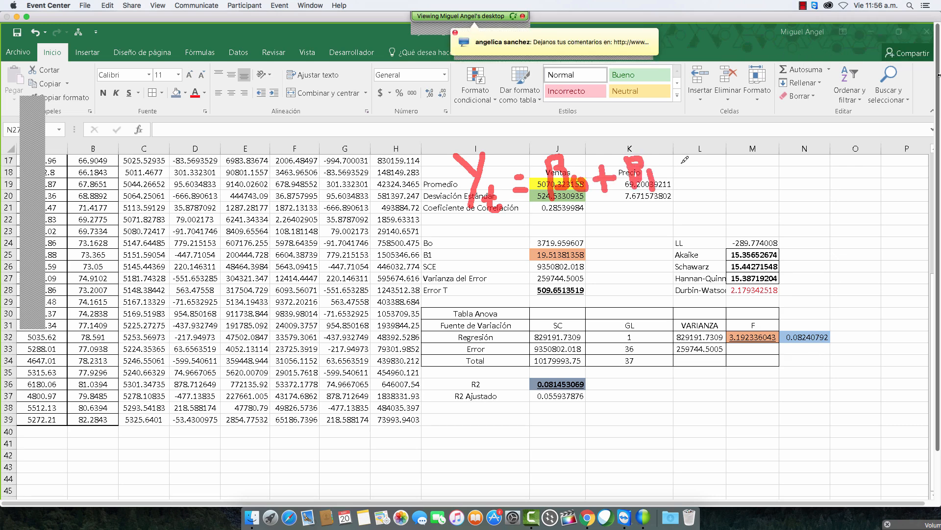
mouse_move(682, 159)
left_mouse_down()
mouse_move(671, 190)
mouse_move(696, 199)
mouse_move(774, 162)
mouse_move(776, 187)
mouse_move(802, 179)
left_mouse_up()
mouse_move(750, 145)
left_mouse_down()
mouse_move(741, 194)
mouse_move(792, 138)
mouse_move(743, 150)
left_mouse_up()
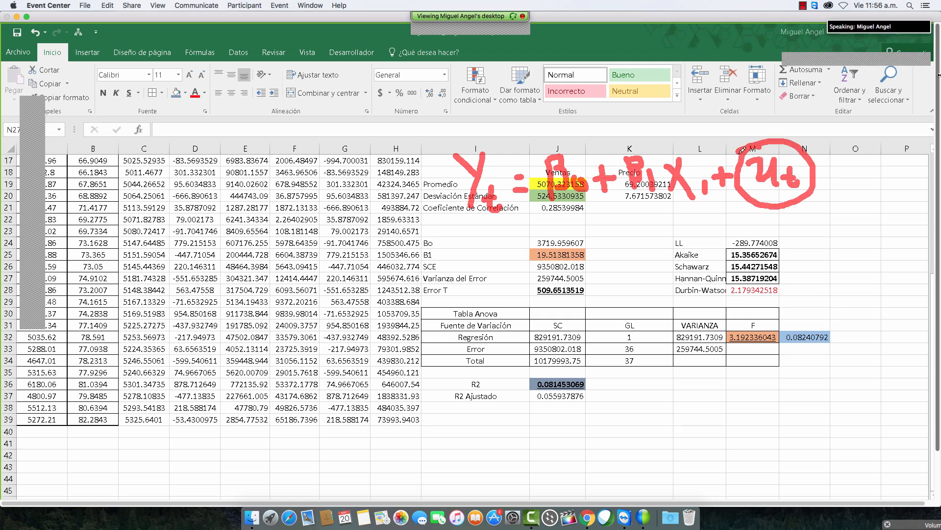
Handwrite the first-order autocorrelation equation ut = ρ ut-1 below the model, and circle the equation and its lag of 1
mouse_move(443, 242)
left_mouse_down()
mouse_move(493, 240)
mouse_move(488, 275)
left_mouse_up()
mouse_move(500, 259)
left_mouse_down()
mouse_move(512, 278)
mouse_move(540, 252)
mouse_move(544, 263)
mouse_move(587, 262)
mouse_move(561, 284)
left_mouse_up()
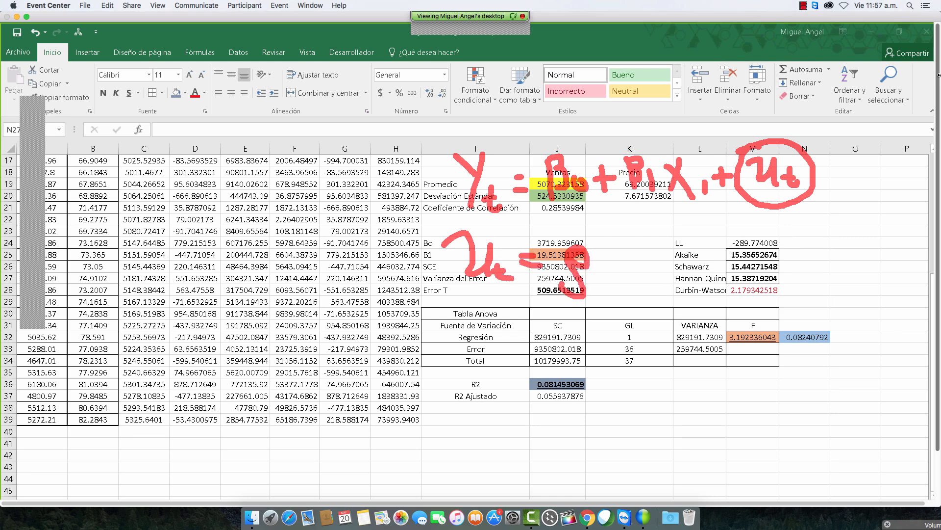
mouse_move(598, 241)
left_mouse_down()
mouse_move(615, 263)
mouse_move(657, 260)
left_mouse_up()
mouse_move(664, 257)
left_mouse_down()
mouse_move(684, 254)
mouse_move(692, 269)
left_mouse_up()
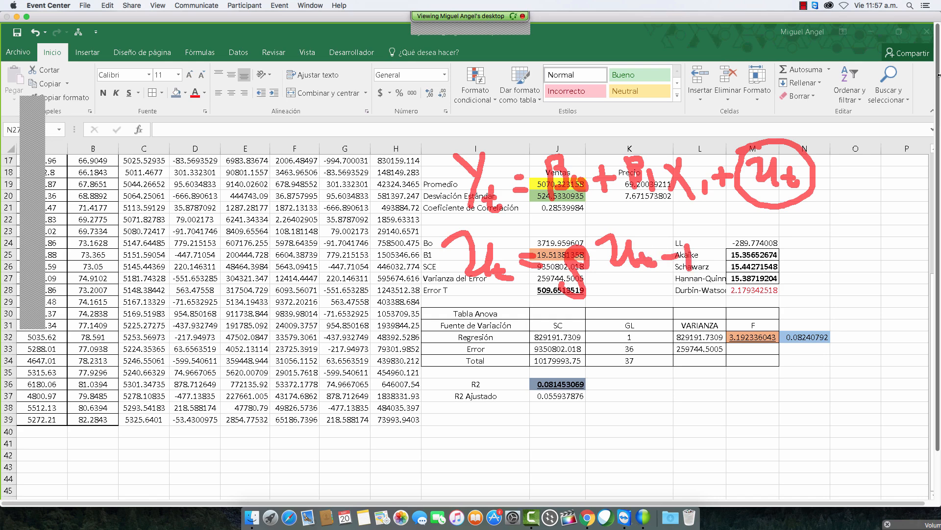
mouse_move(572, 226)
left_mouse_down()
mouse_move(537, 213)
mouse_move(463, 287)
mouse_move(711, 280)
mouse_move(552, 228)
left_mouse_up()
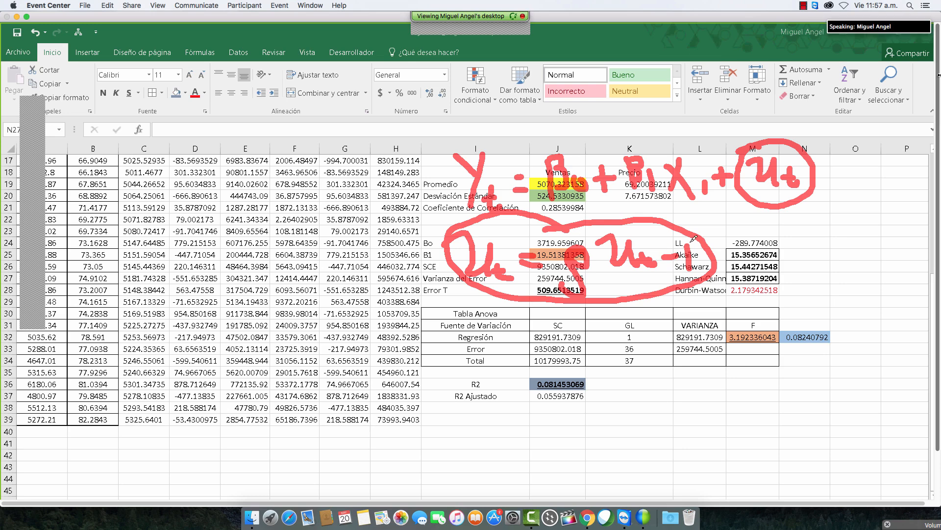
mouse_move(691, 240)
left_mouse_down()
mouse_move(695, 273)
mouse_move(694, 240)
left_mouse_up()
Handwrite BG below the ANOVA table and clear all annotations from the sheet
mouse_move(668, 381)
left_mouse_down()
mouse_move(654, 398)
mouse_move(655, 417)
left_mouse_up()
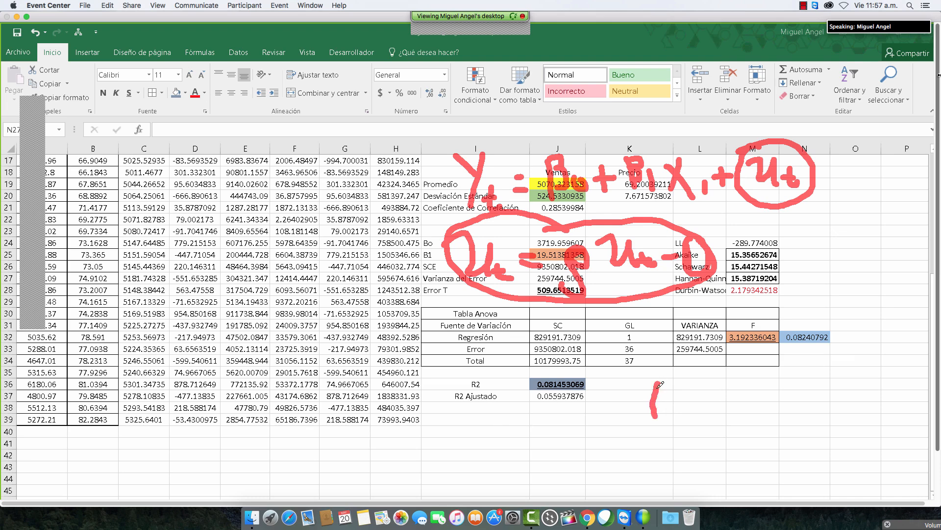
mouse_move(662, 383)
left_mouse_down()
mouse_move(675, 413)
mouse_move(662, 419)
left_mouse_up()
mouse_move(707, 381)
left_mouse_down()
mouse_move(692, 411)
mouse_move(706, 399)
left_mouse_up()
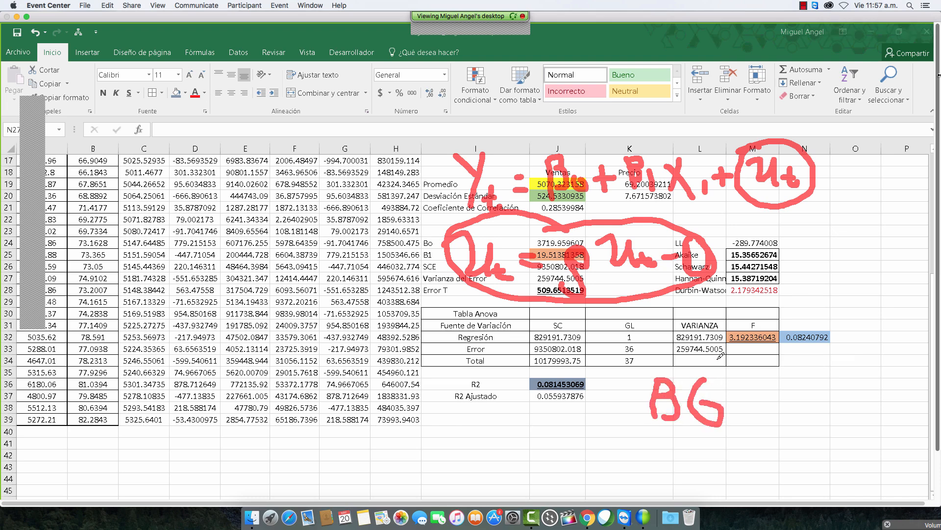
left_click(40, 101)
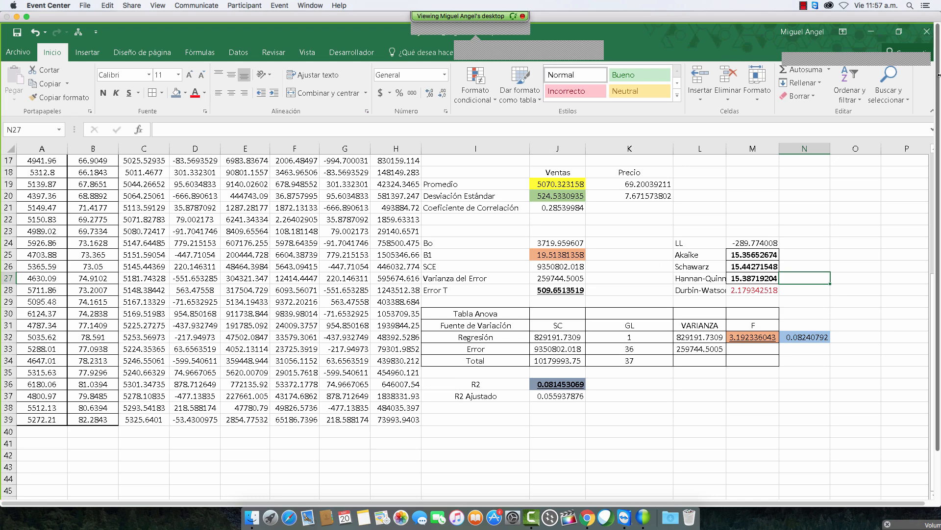
Switch to the PowerPoint presentation and show slide 15, Pronóstico, with the point forecast expression
key("alt+Tab")
left_click(40, 399)
scroll(40, 399, "down", 5)
left_click(71, 284)
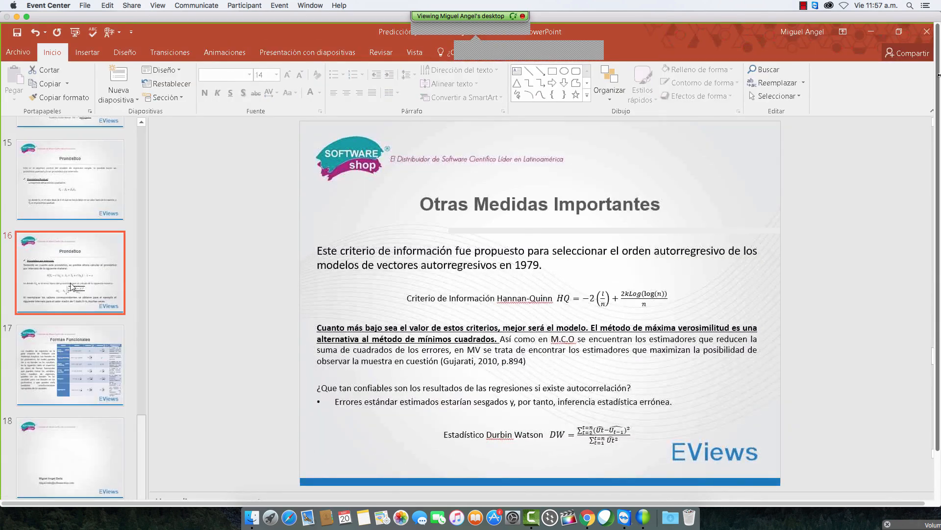
left_click(64, 200)
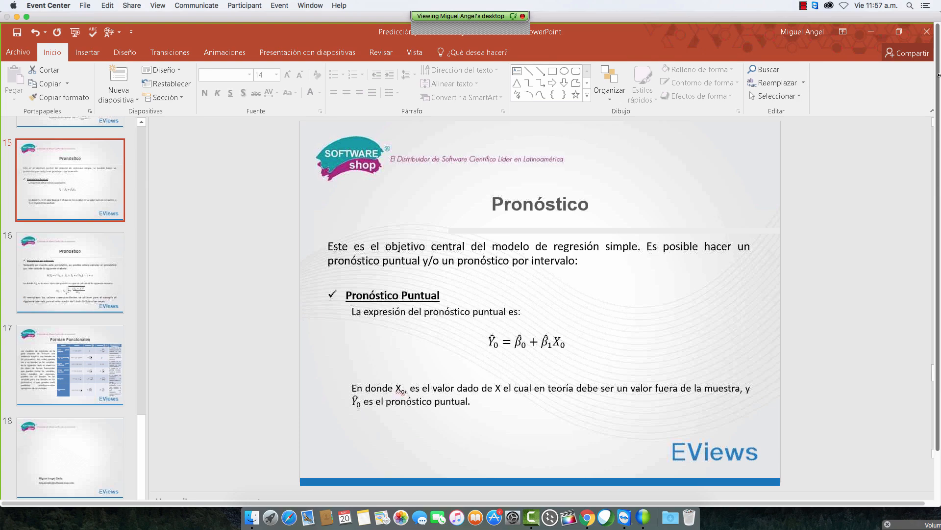
Switch back to the Excel workbook and go to the Residuos header in D1
key("alt+Tab")
left_click(190, 268)
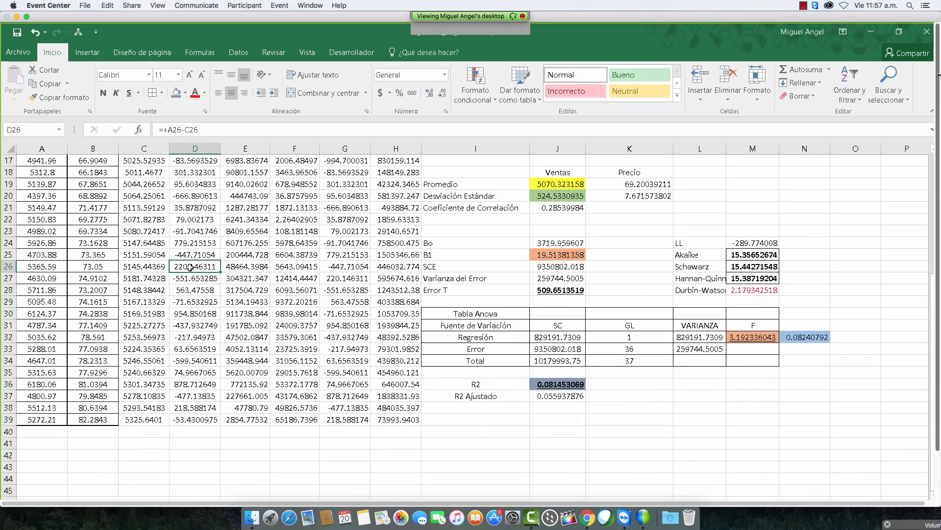
scroll(190, 267, "up", 8)
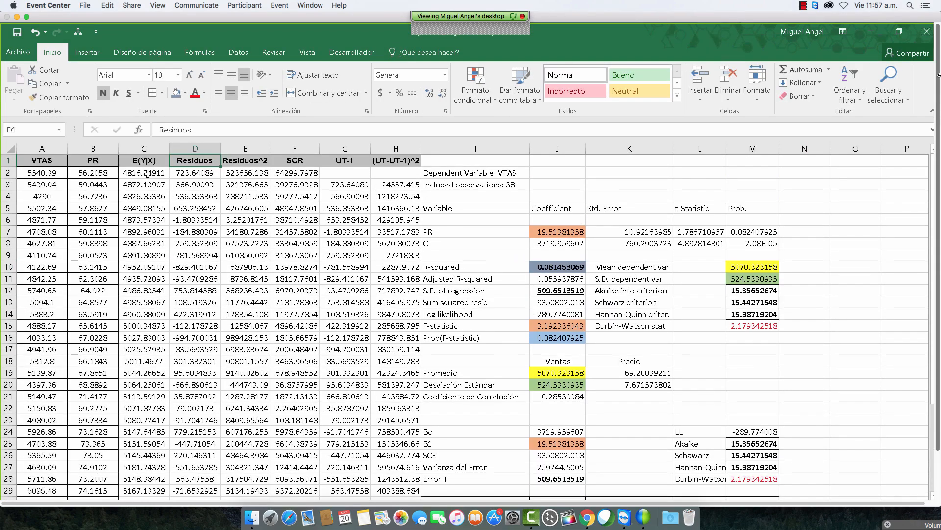
Examine the formula behind the first E(Y|X) value in C2 and the first PR value in B2
left_click_drag(144, 173, 151, 302)
left_click(153, 173)
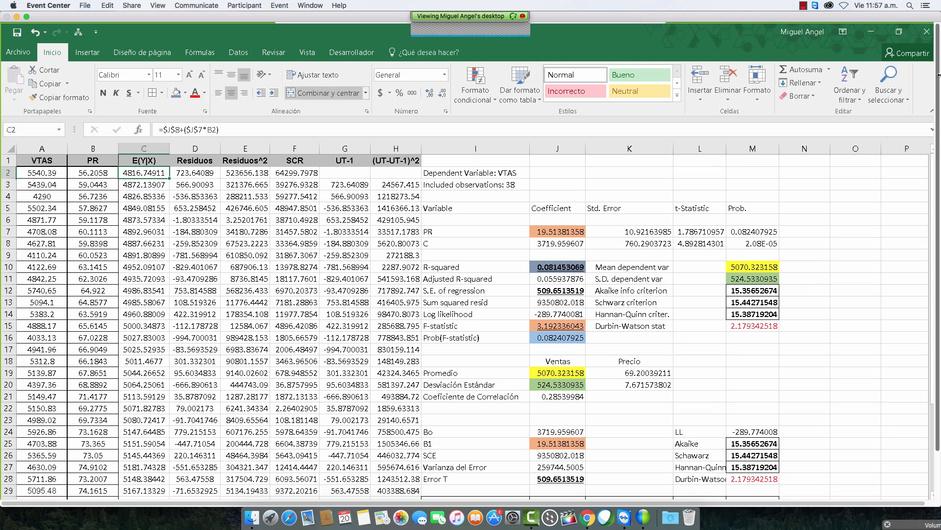
left_click(594, 27)
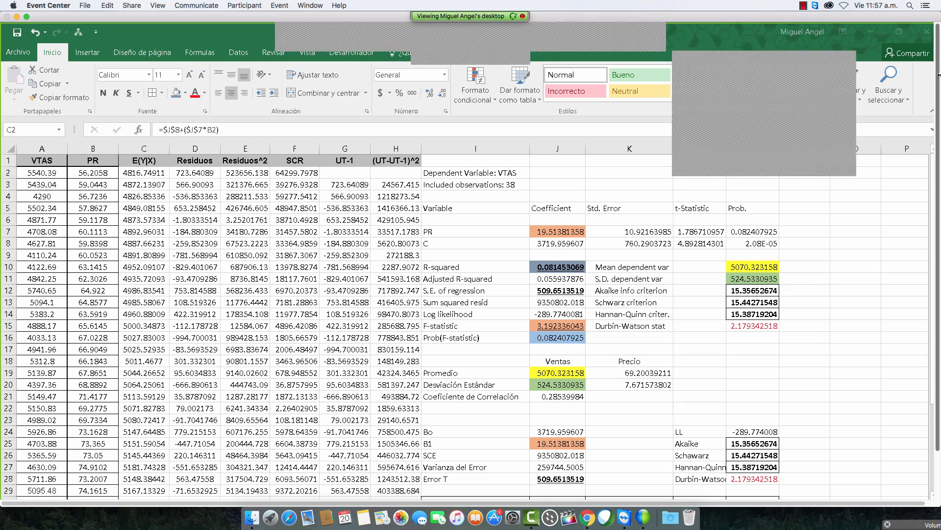
left_click(152, 182)
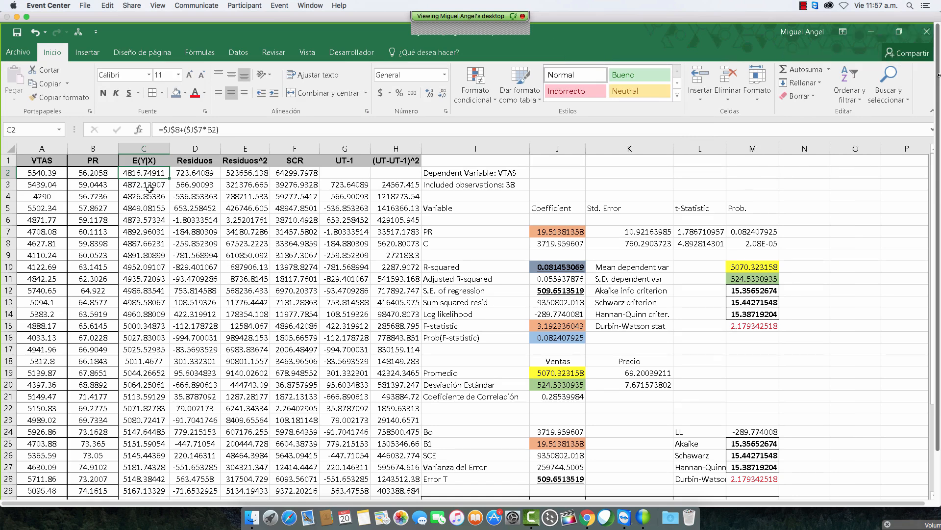
left_click(103, 171)
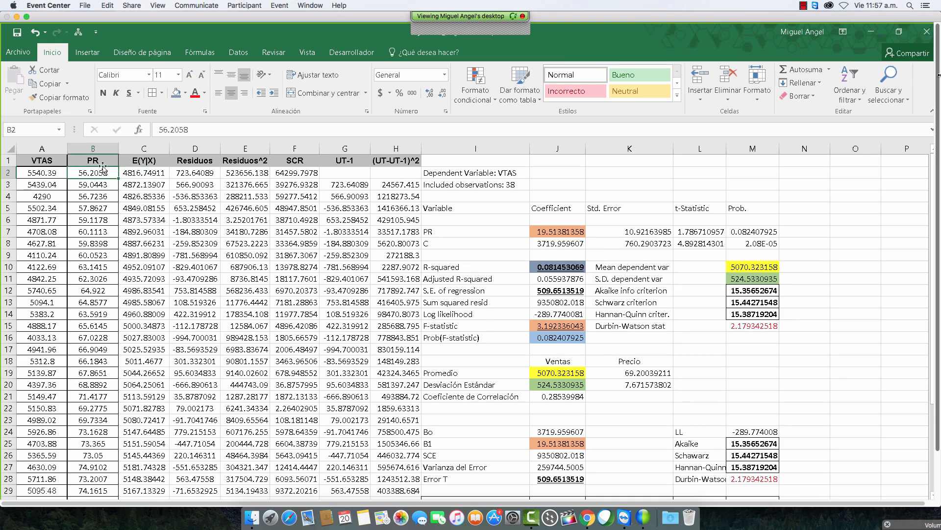
Insert an empty column before column I to separate the data from the regression output
right_click(478, 149)
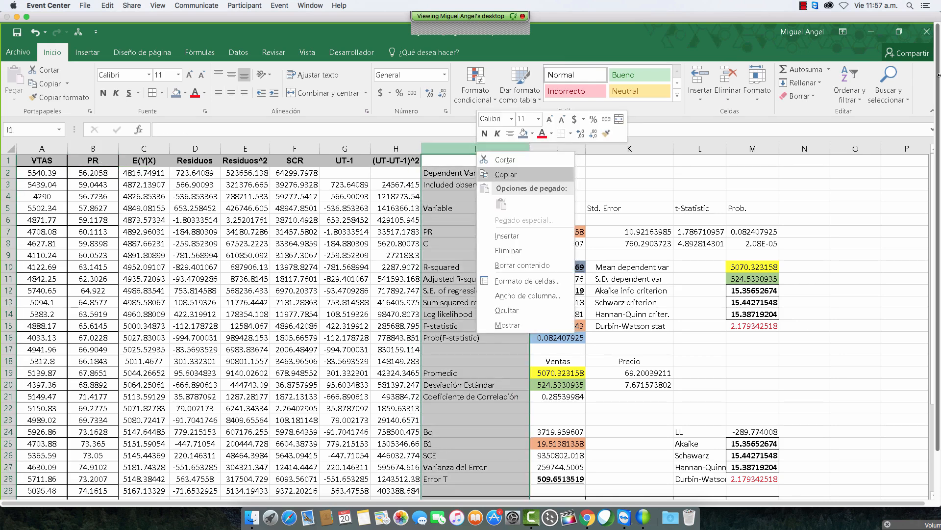
left_click(517, 236)
Enter the label Pronóstico below R2 Ajustado in column J and place it in J40
scroll(527, 392, "down", 6)
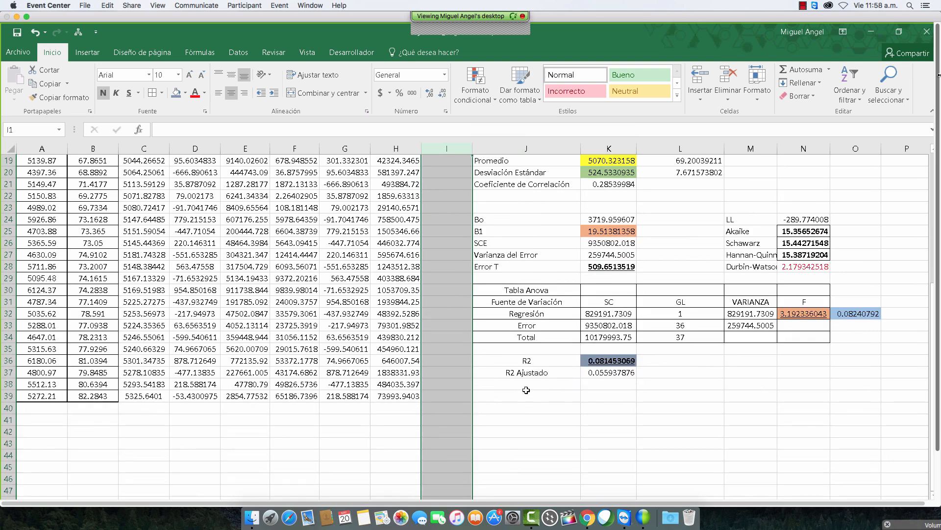
left_click(531, 398)
type("p")
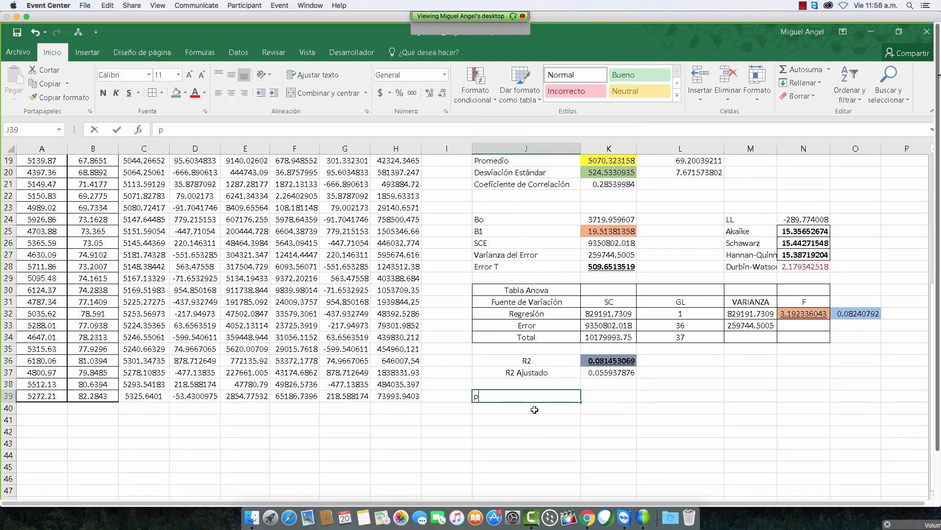
type("RO")
key("BackSpace")
key("BackSpace")
key("BackSpace")
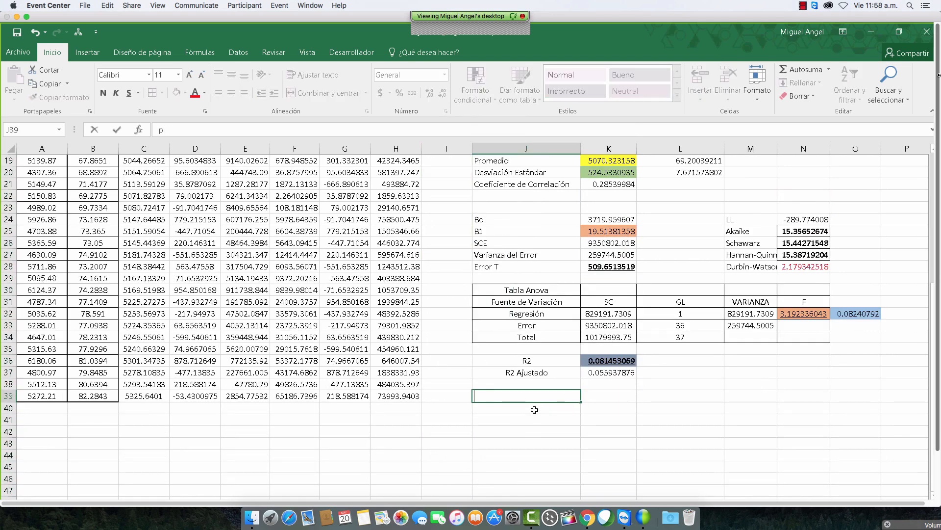
type("Pronóstico")
key("Return")
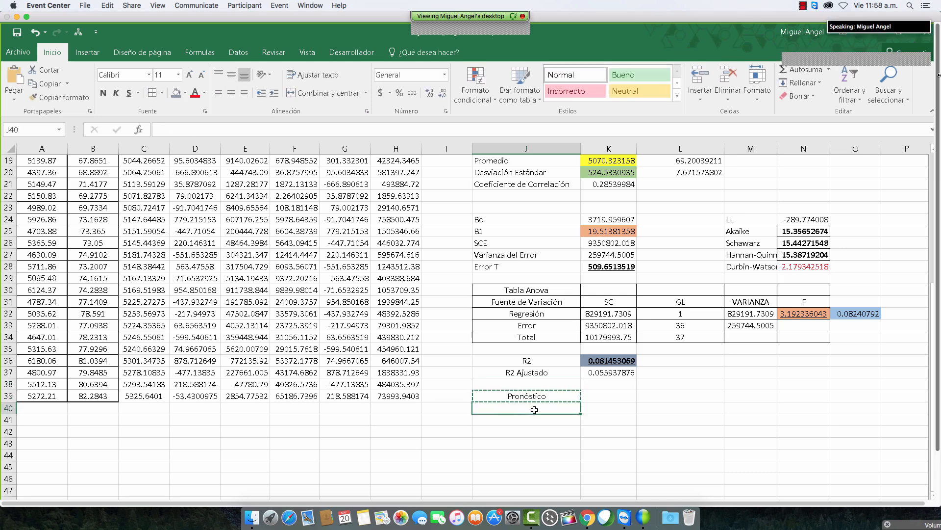
type("Pronóstico")
Enter the centred header Xo in L39 and the value 80 below it in L40
key("Up")
key("Right")
key("Right")
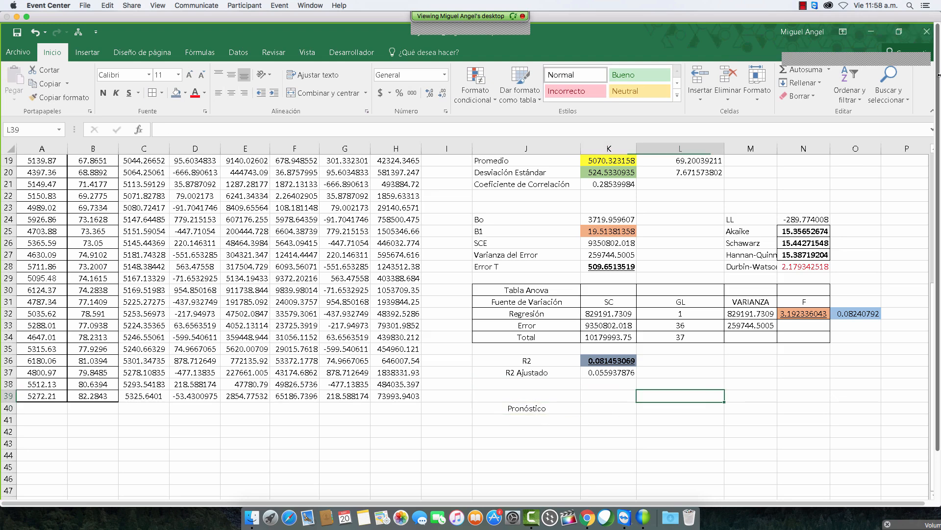
type("Xo")
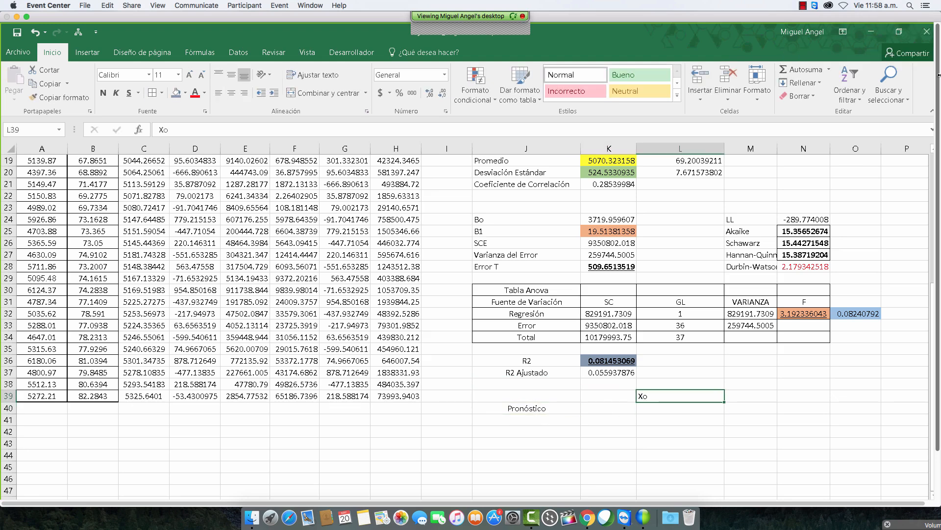
left_click(231, 93)
left_click(688, 407)
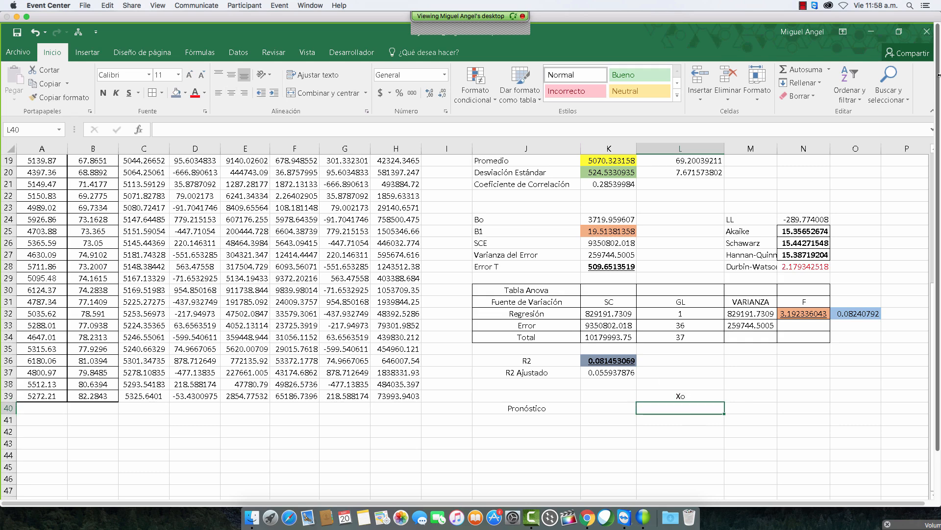
type("80")
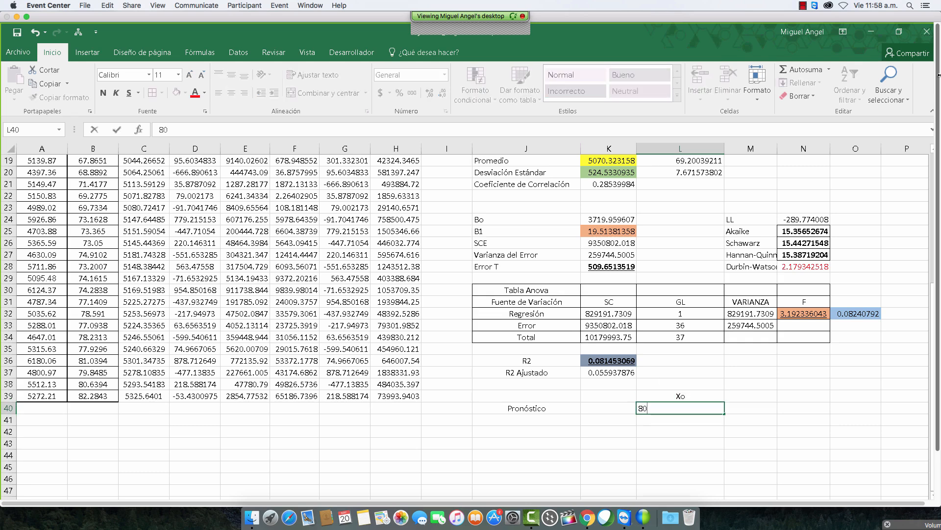
key("Left")
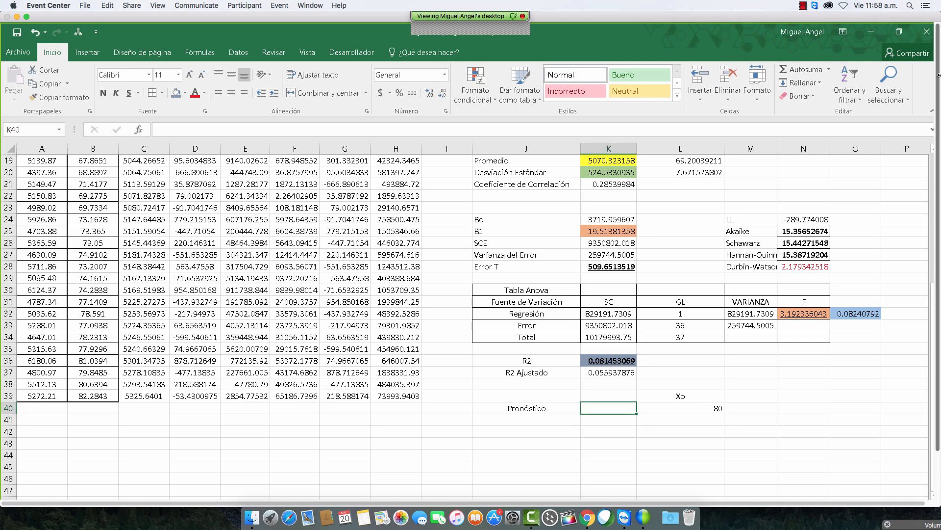
Calculate the forecast in K40 with the formula +K24+K25*L40, using Bo, B1 and Xo
type("+")
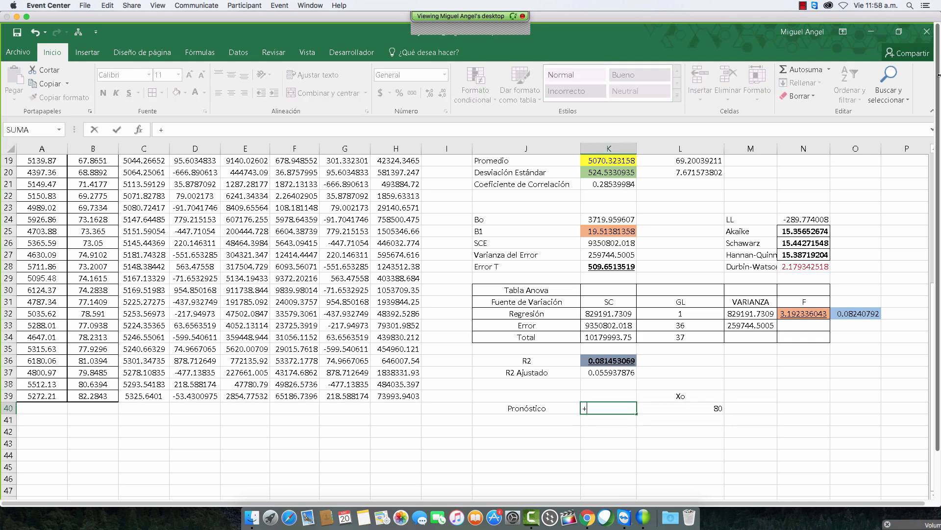
left_click(589, 219)
type("+")
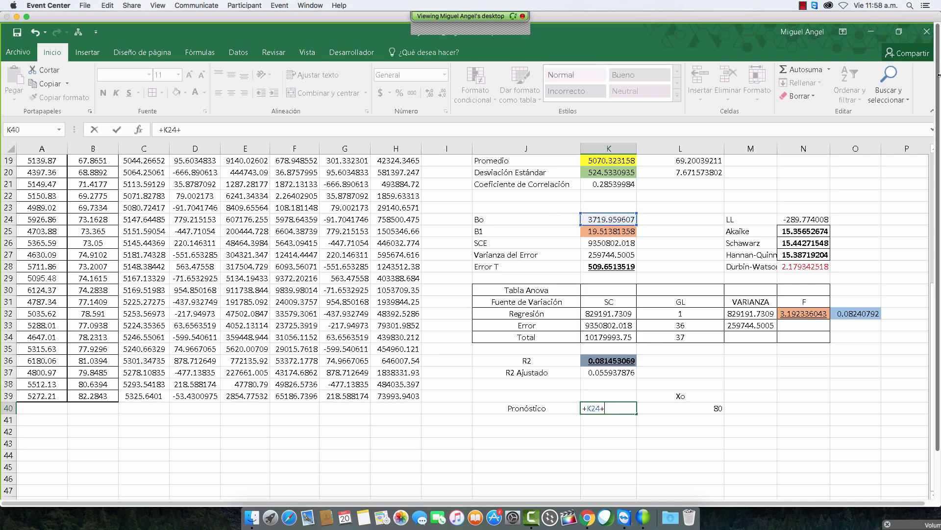
left_click(608, 231)
type("*")
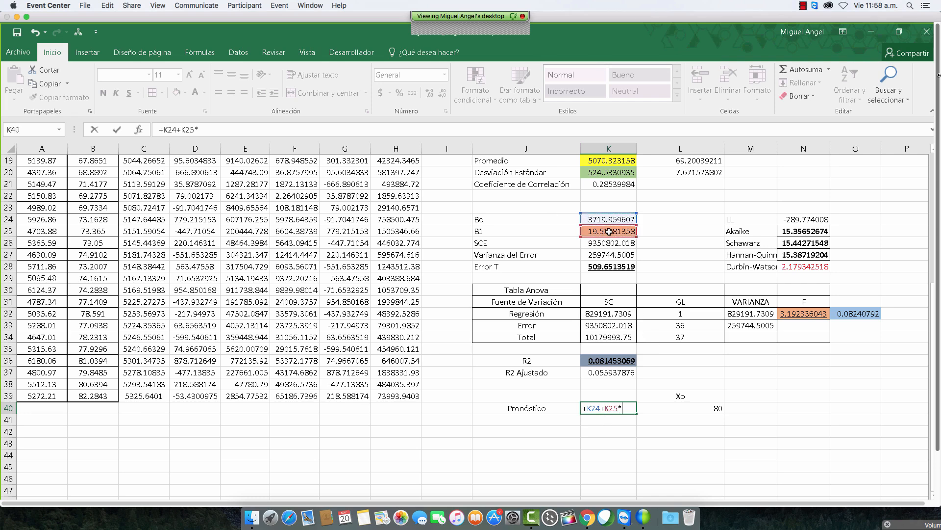
left_click(696, 407)
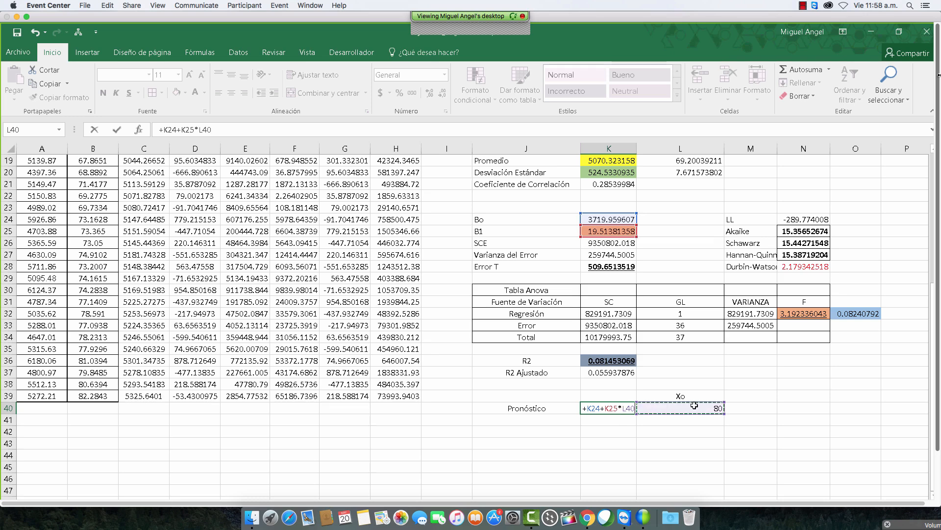
key("Return")
key("Up")
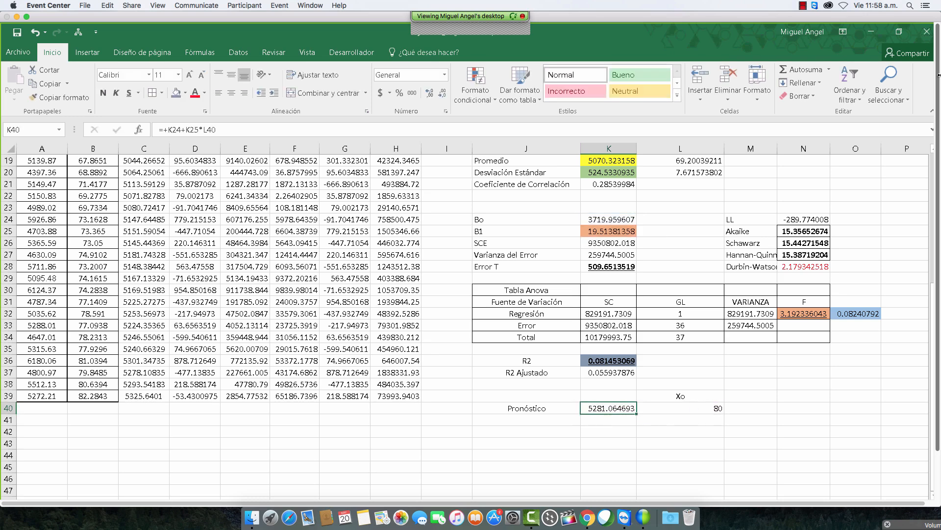
Change the label in J40 to Pronóstico Puntual
double_click(561, 412)
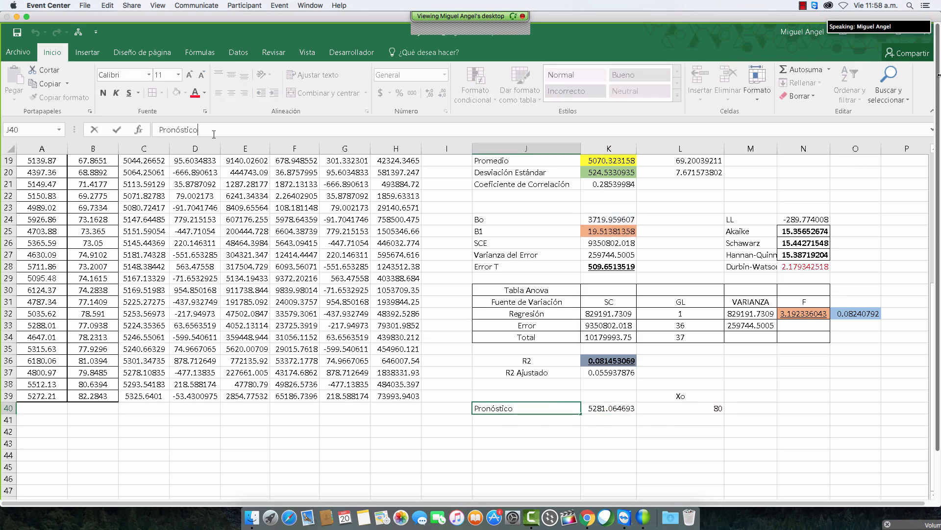
type("Puntua")
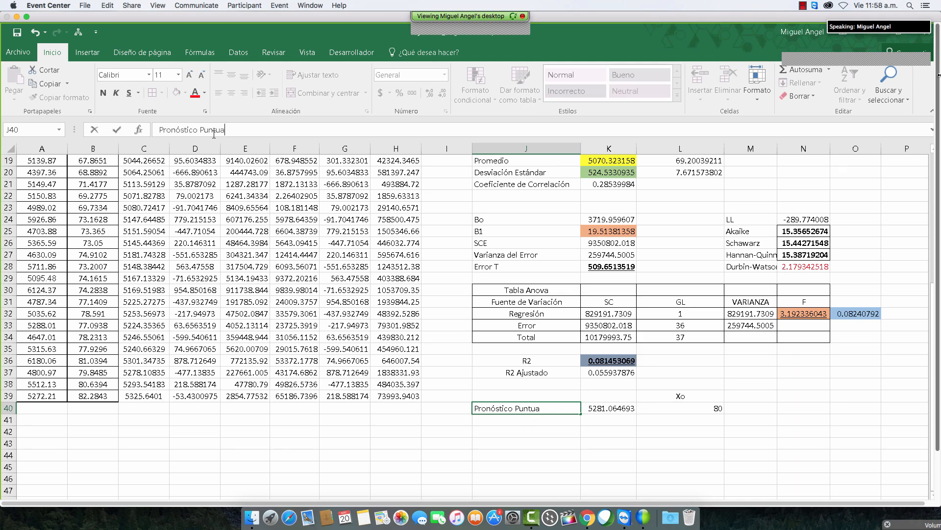
type("l")
key("Return")
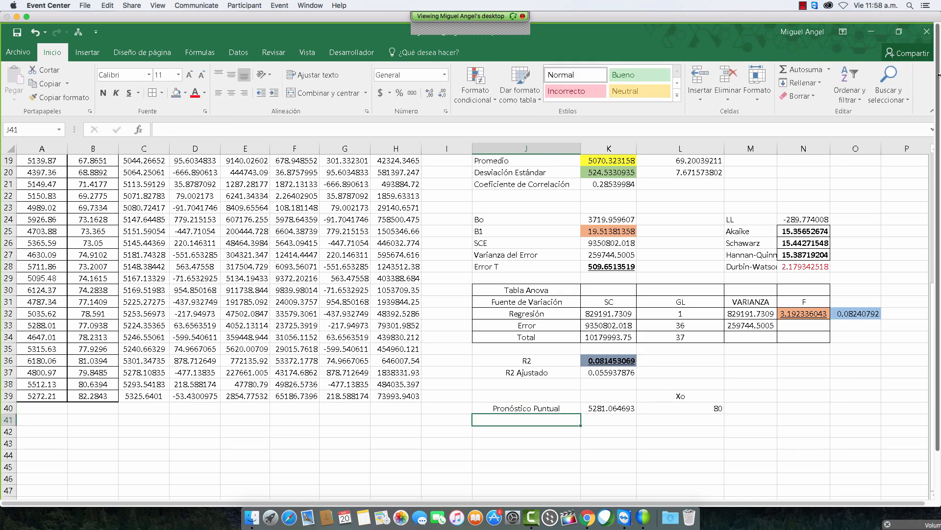
Enter the header Yo in K39 above the forecast and centre the Yo and Xo headers
left_click(613, 397)
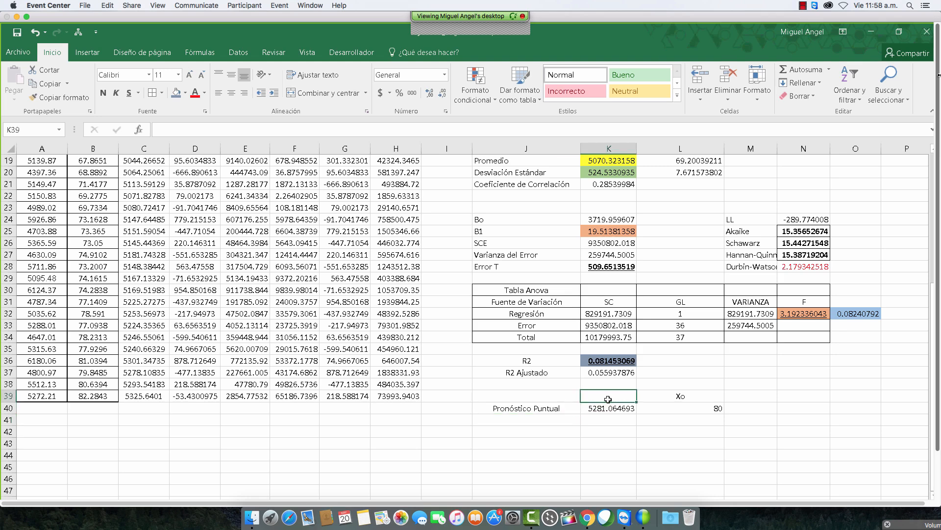
type("Yo")
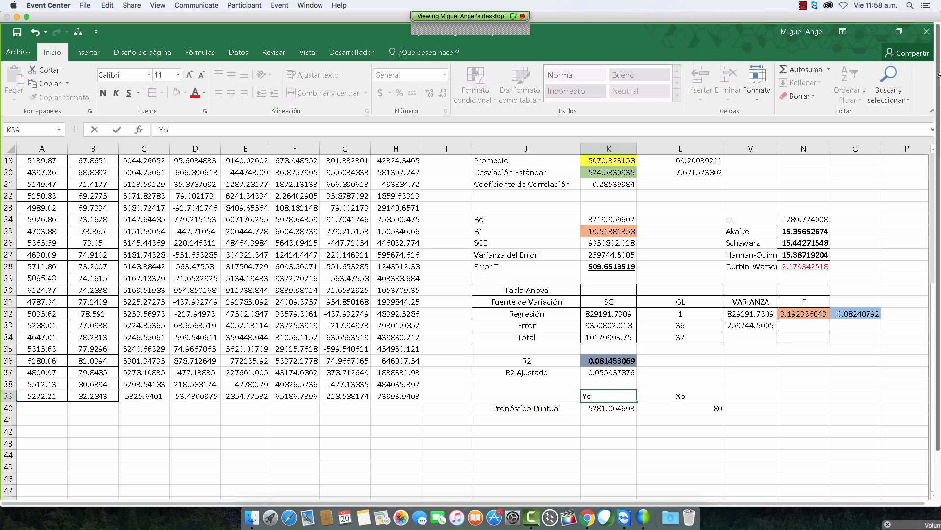
left_click_drag(613, 397, 682, 397)
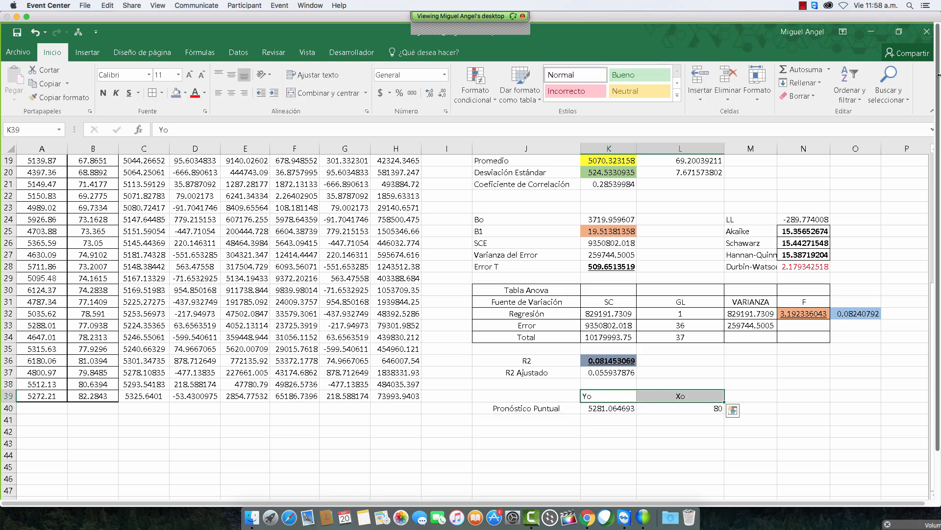
left_click(231, 92)
Apply borders to all cells of the forecast table J39:L40 and centre its contents
left_click_drag(540, 396, 686, 408)
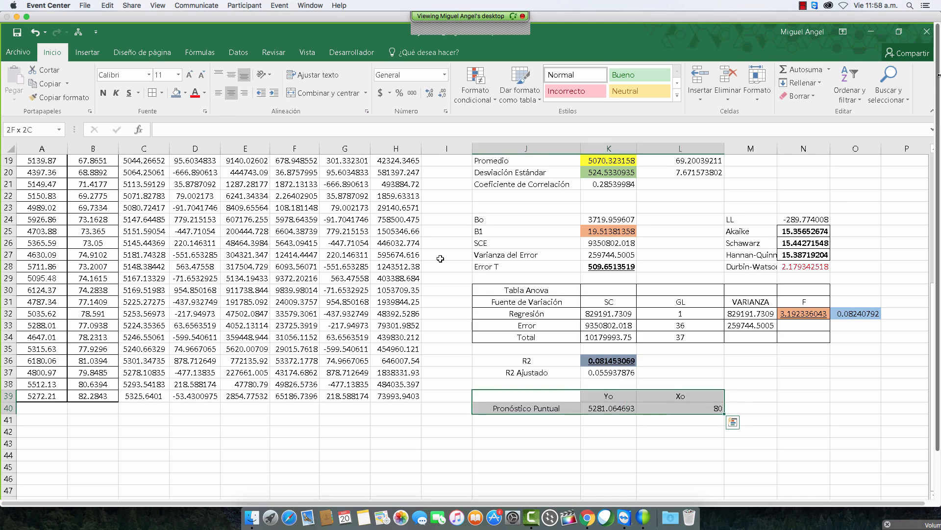
left_click(231, 93)
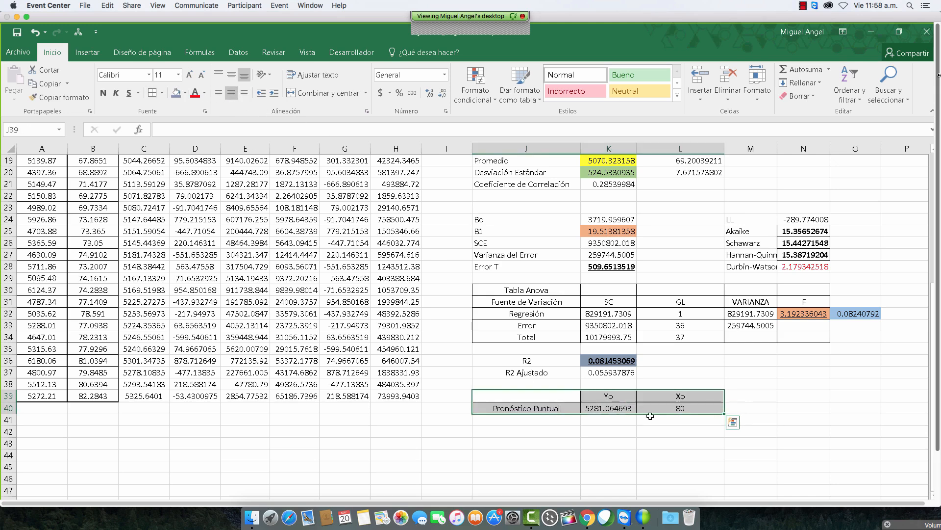
left_click(651, 442)
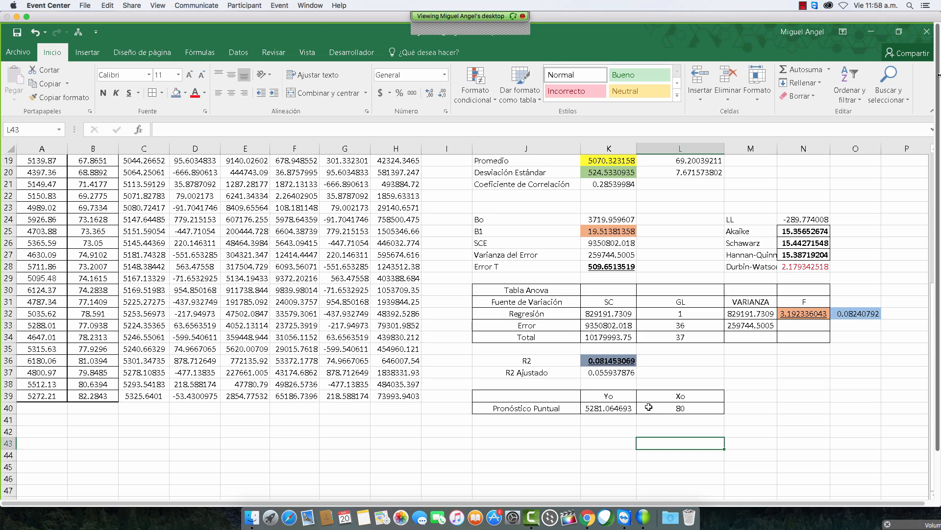
Switch to the PowerPoint presentation and show slide 16, Pronóstico por Intervalo
mouse_move(487, 25)
left_click(597, 41)
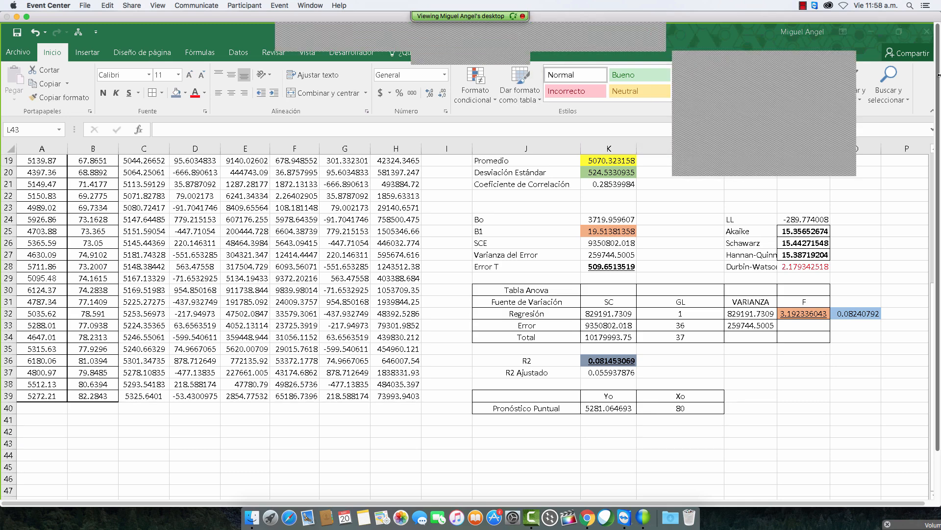
left_click(553, 430)
key("alt+Tab")
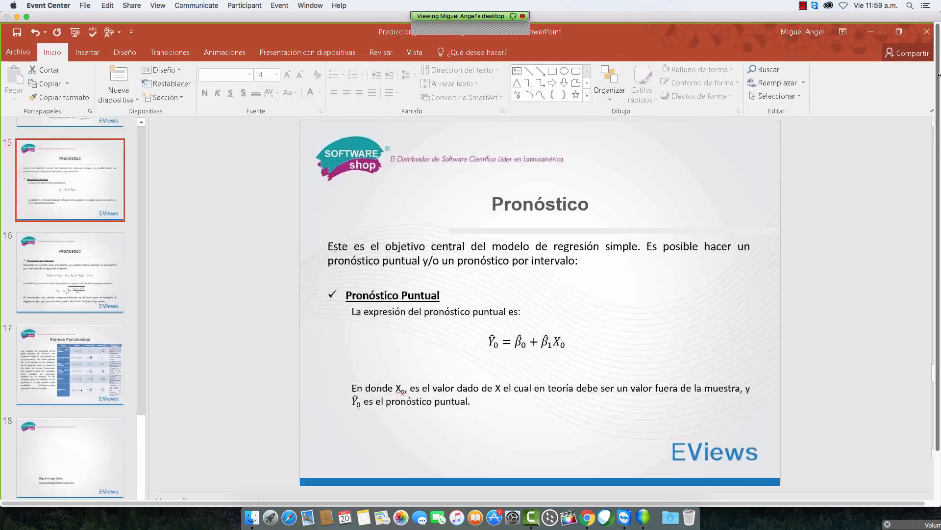
left_click(75, 274)
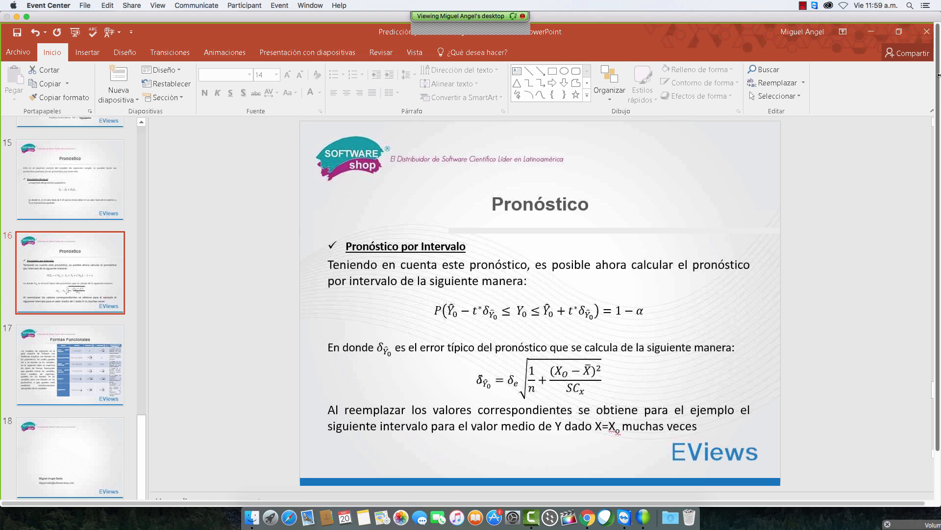
Point out the forecast's standard error term and the sample size n in the standard error formula
left_click_drag(480, 379, 490, 381)
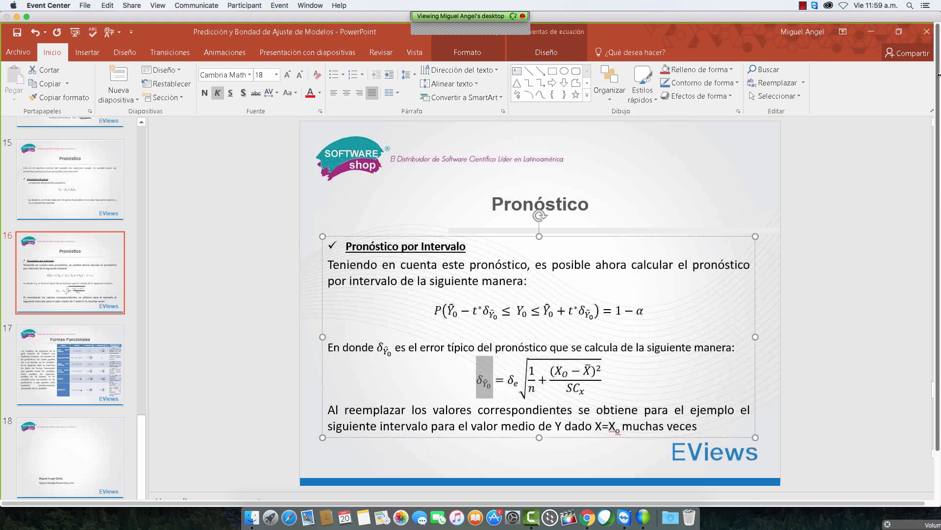
left_click(625, 380)
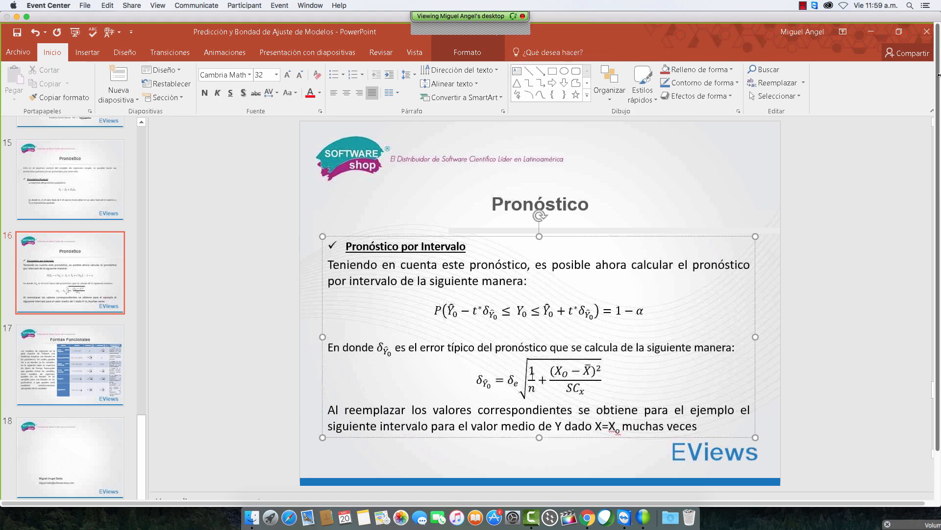
double_click(530, 391)
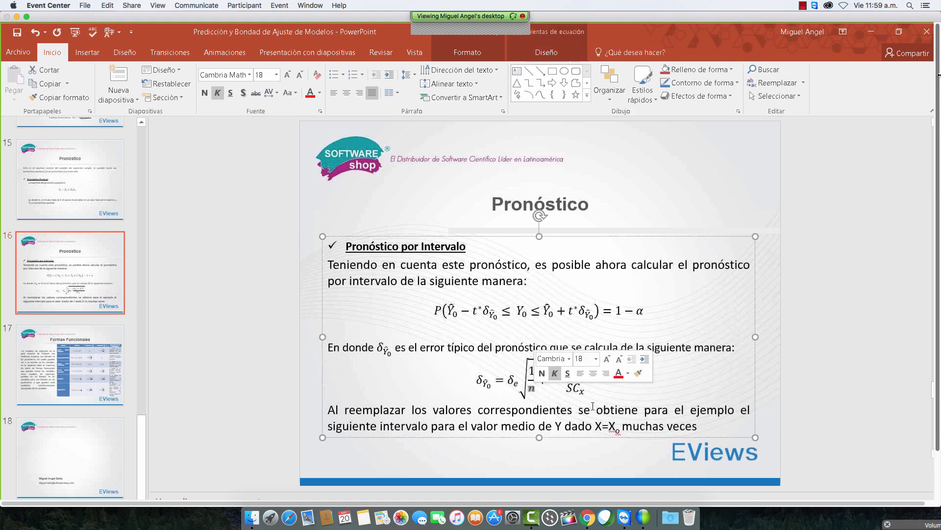
left_click(634, 394)
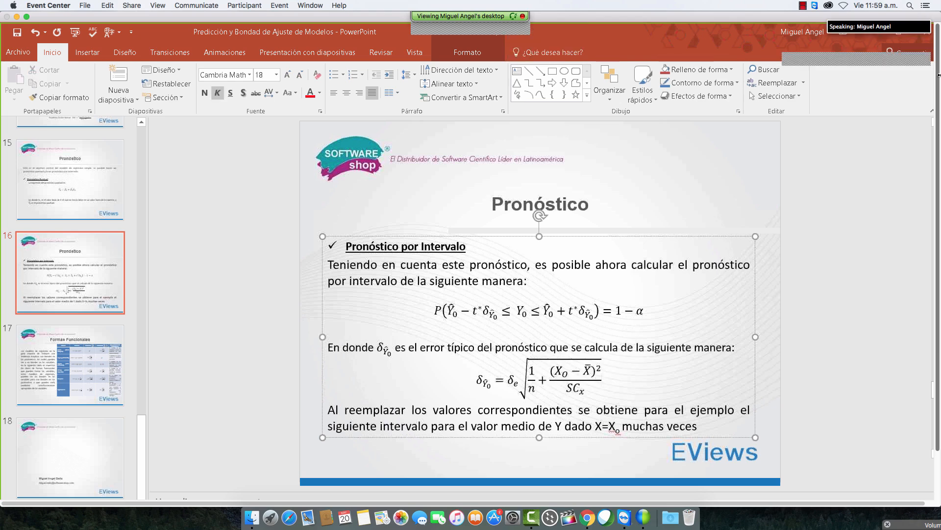
Point out Xo, the mean of X and SCx in the forecast's standard error formula
double_click(561, 372)
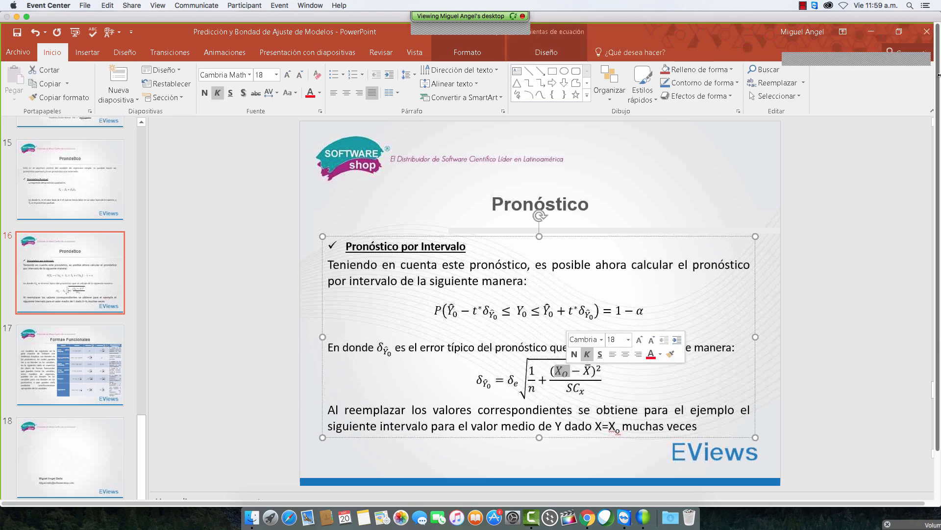
double_click(587, 371)
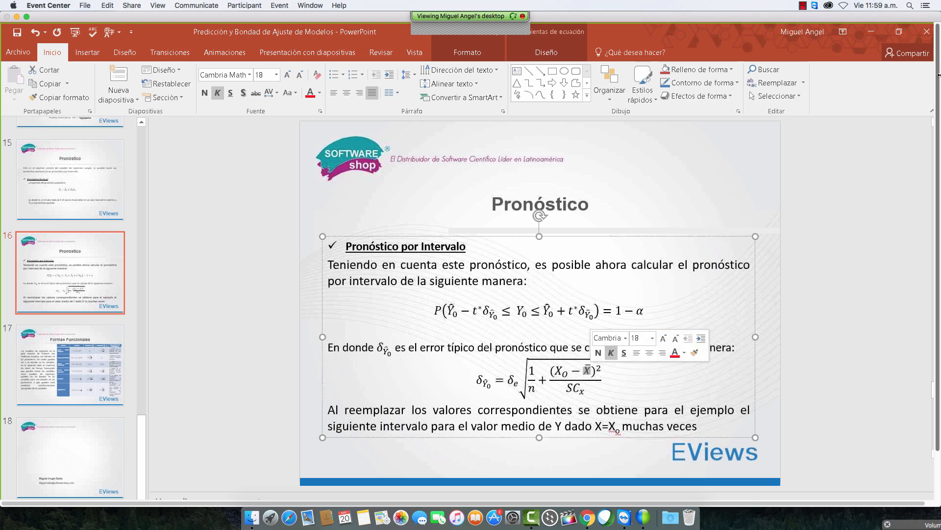
double_click(570, 388)
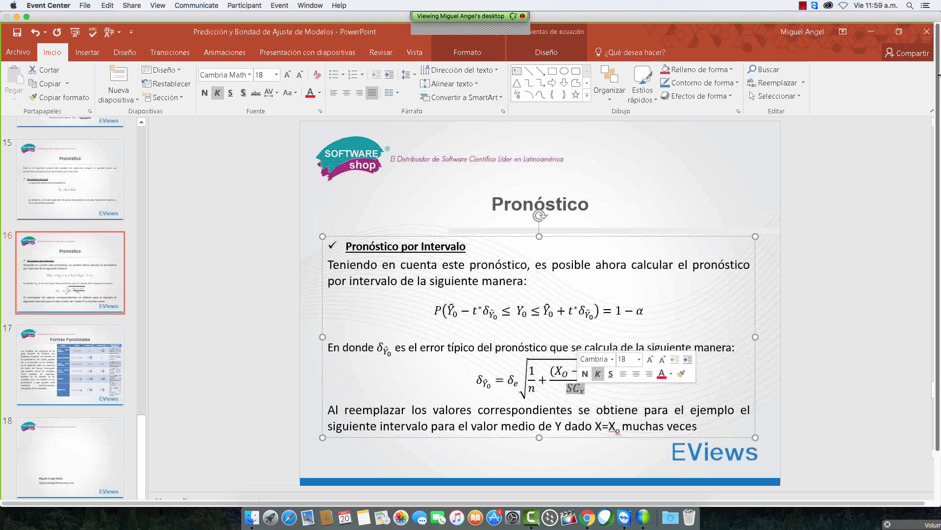
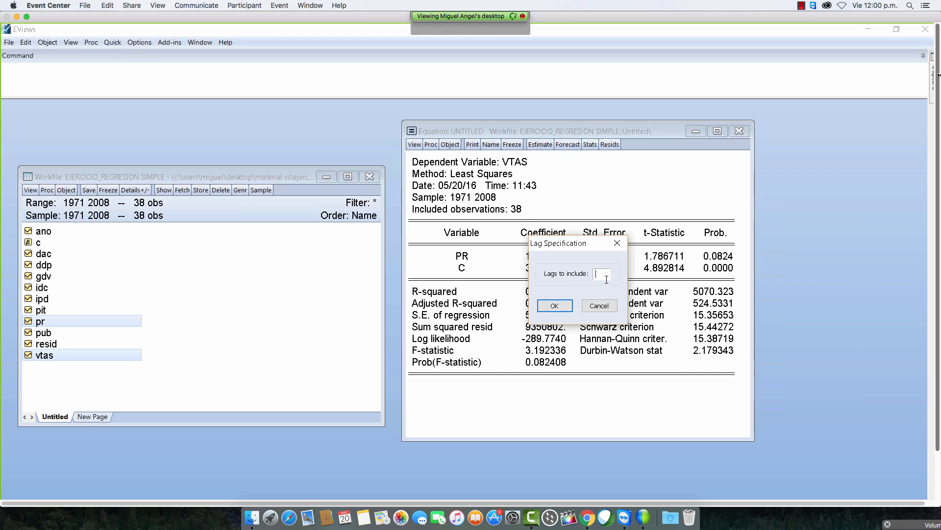
Run the Breusch-Godfrey serial correlation LM test in EViews with 3 lags and point out the test's title
key("BackSpace")
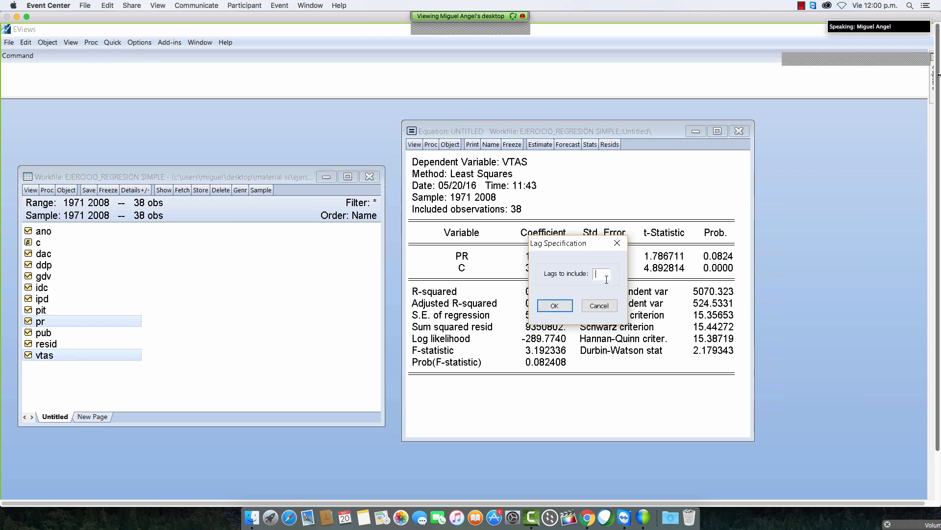
key("BackSpace")
key("BackSpace")
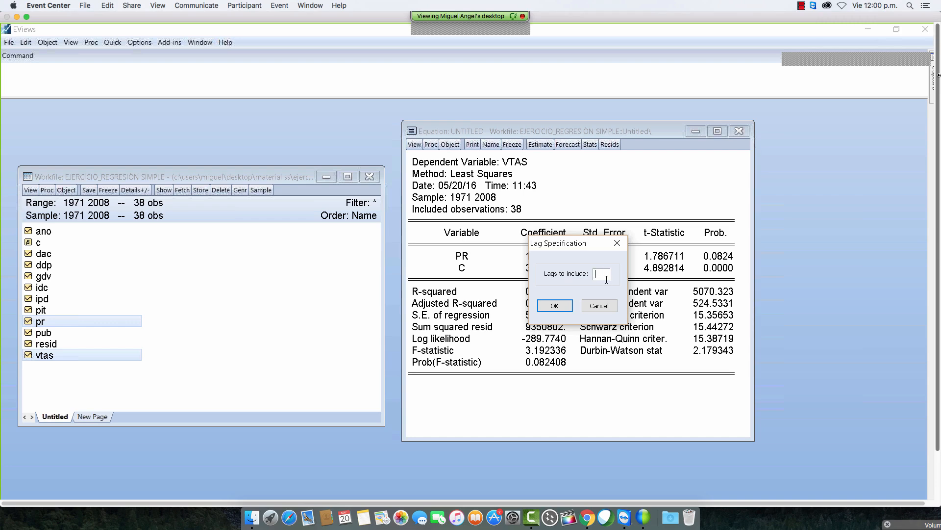
type("10")
key("BackSpace")
key("BackSpace")
type("3")
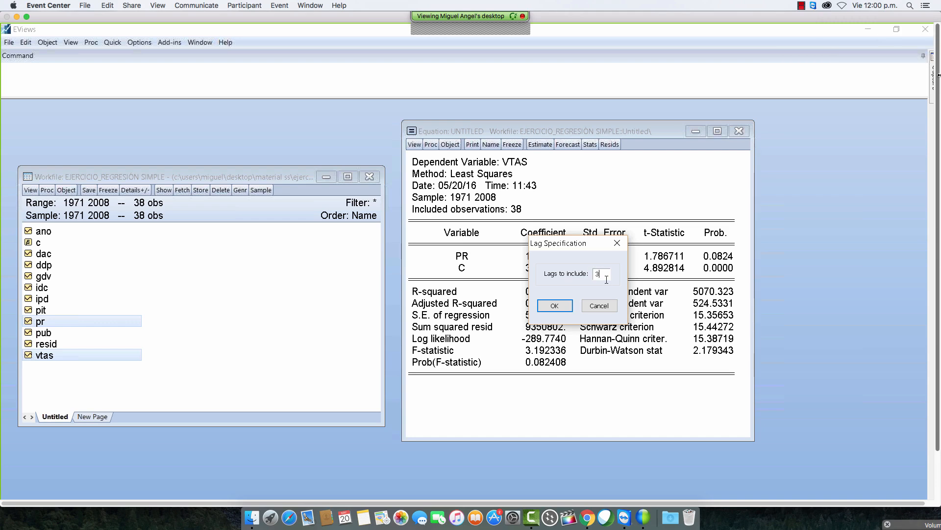
left_click(556, 305)
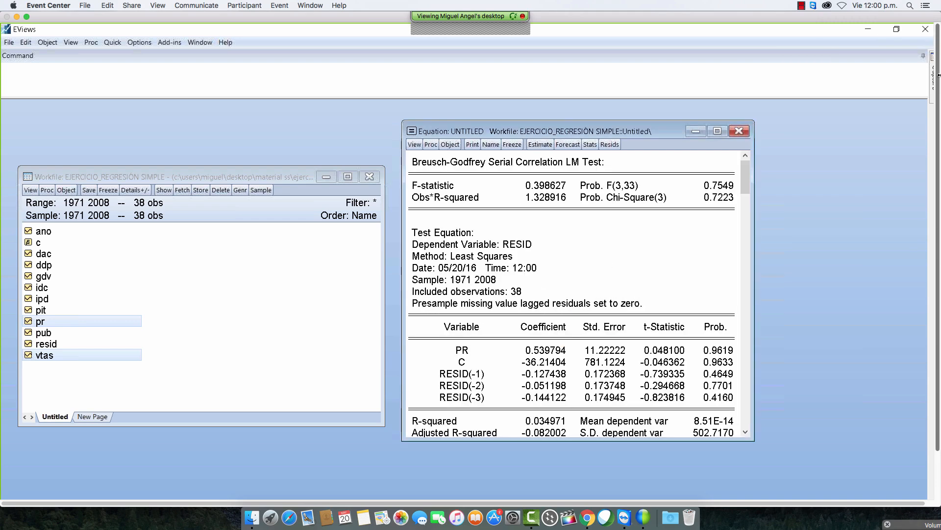
left_click_drag(411, 162, 513, 163)
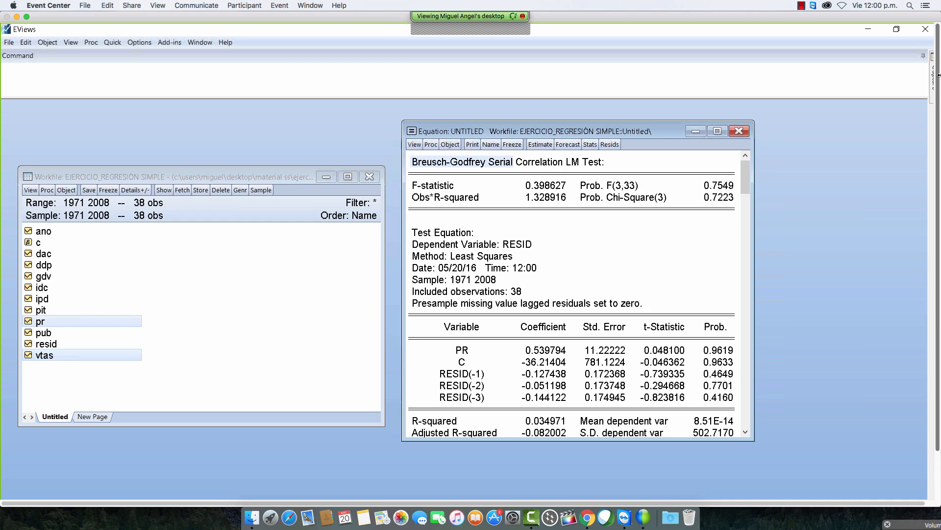
Return the equation window to its estimation output and switch to the Pronóstico por Intervalo slide in PowerPoint
left_click(414, 145)
left_click(448, 169)
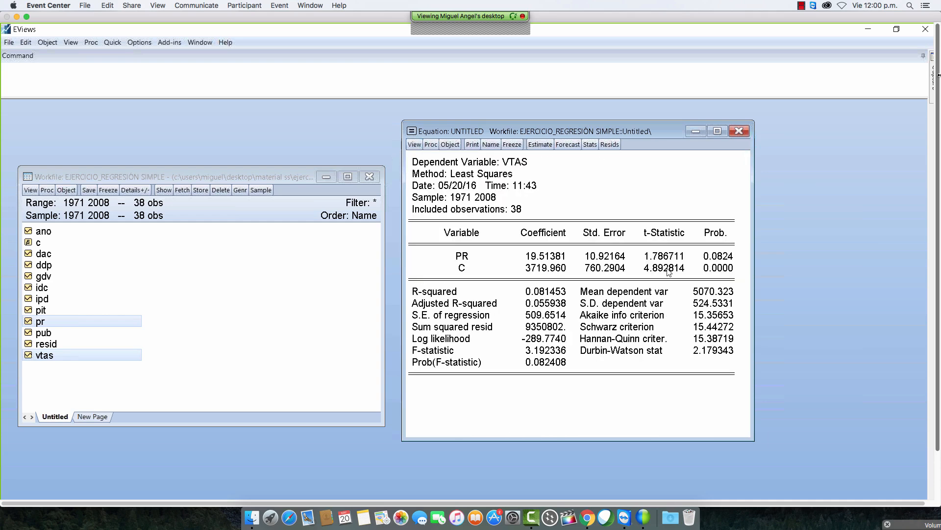
key("alt+Tab")
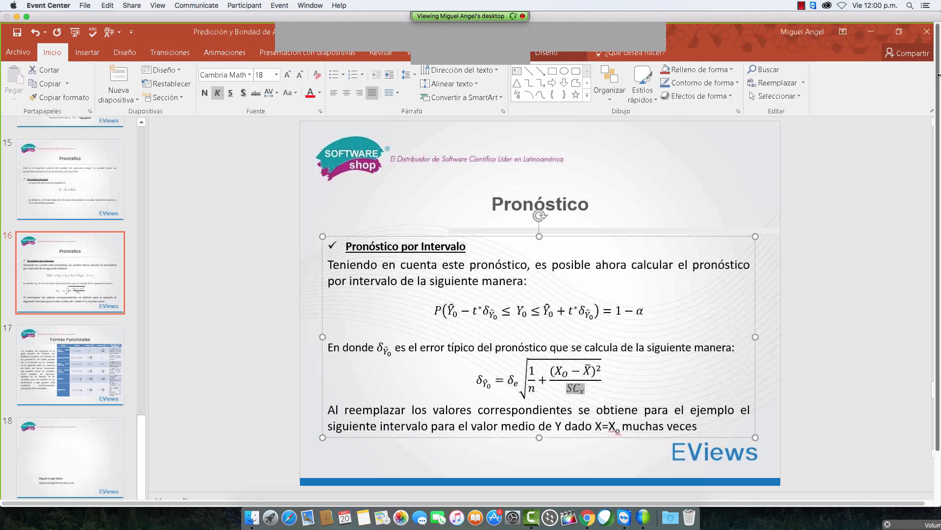
Switch to the Excel workbook Ejercicio_Regresión Simple and enter the header SCx in I1
key("alt+Tab")
key("alt+Tab")
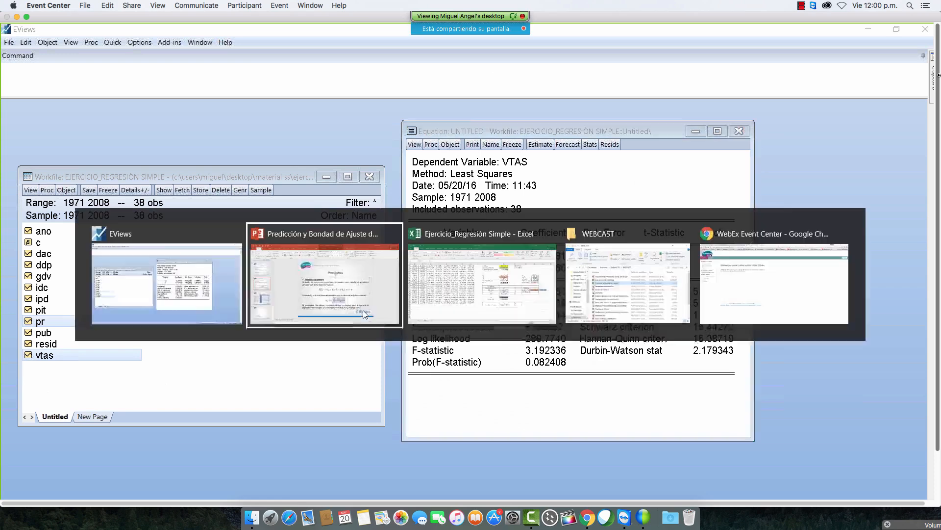
key("alt+Tab")
scroll(459, 172, "up", 20)
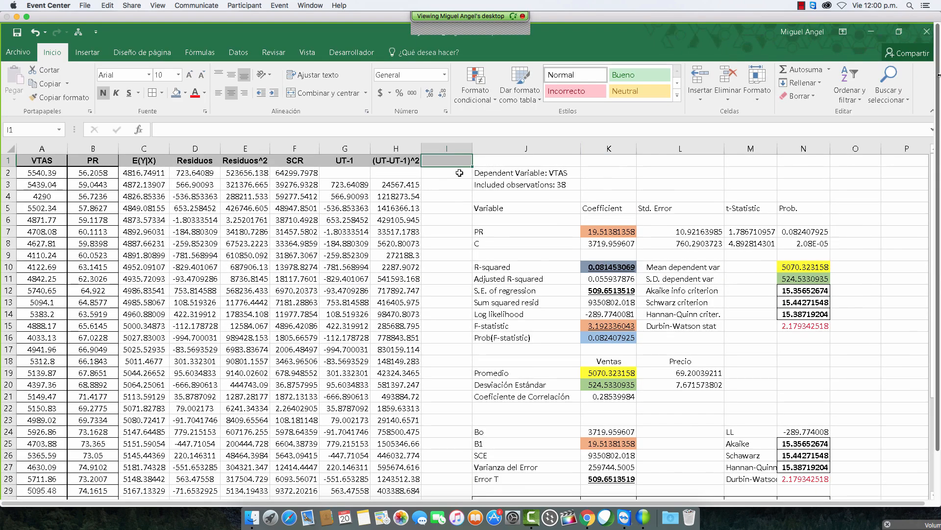
type("SCx")
key("Return")
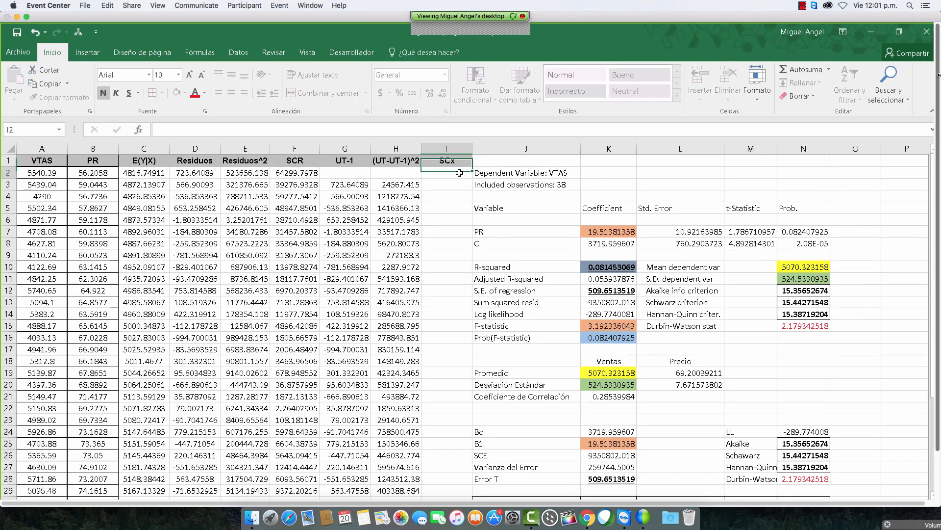
Enter the formula +(B2-$L$19)^2 in I2 for the squared deviation of price from its mean
type("+")
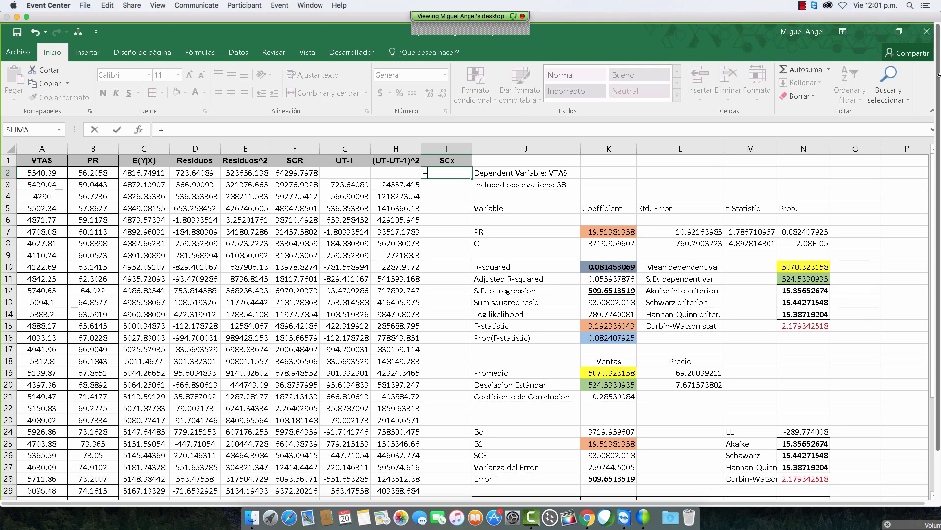
type("(")
left_click(96, 174)
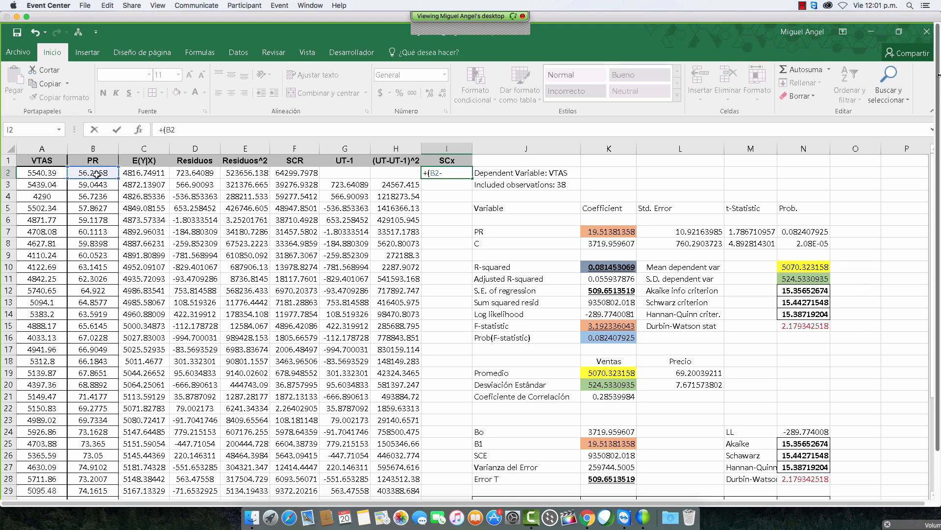
type("-")
scroll(571, 276, "down", 4)
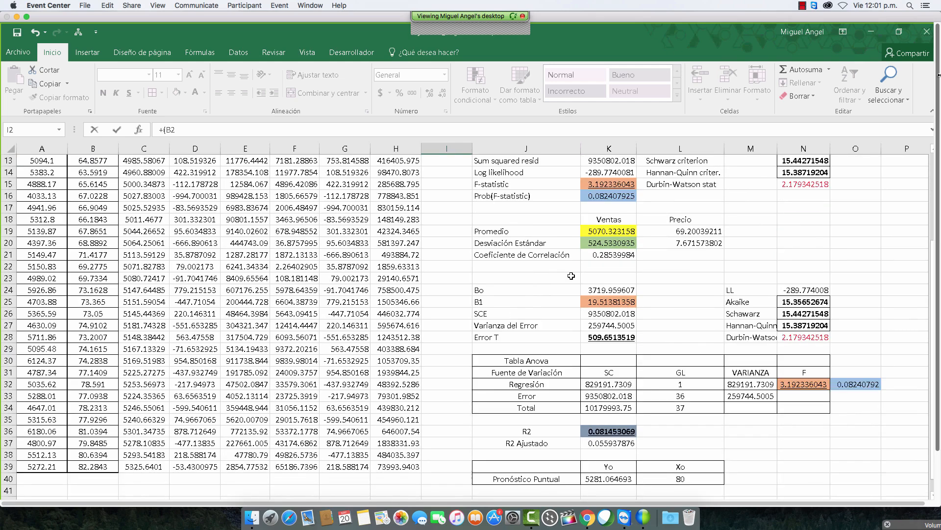
scroll(571, 276, "up", 3)
left_click(673, 301)
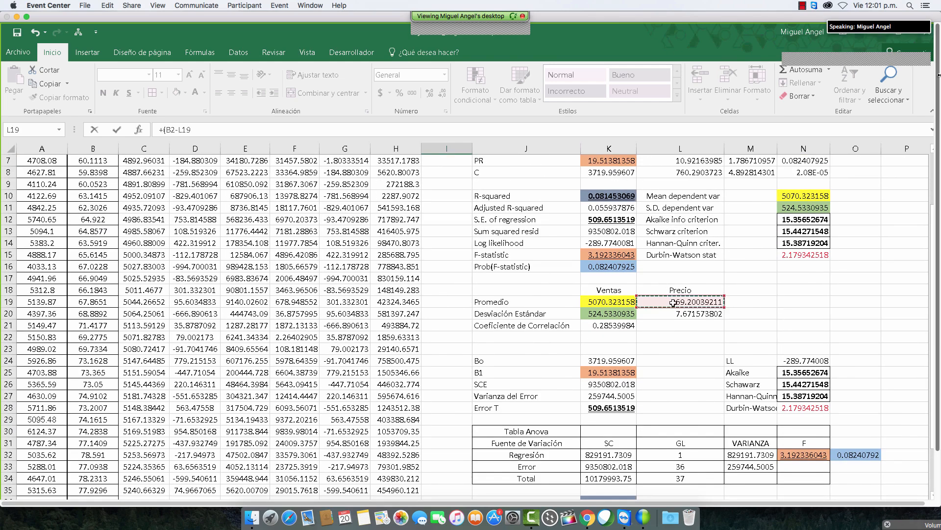
key("F4")
type(")")
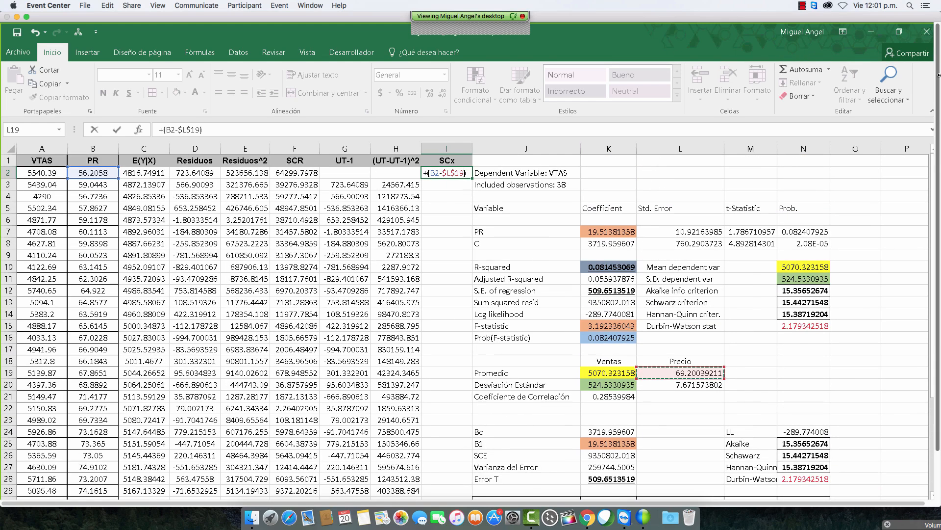
key("Return")
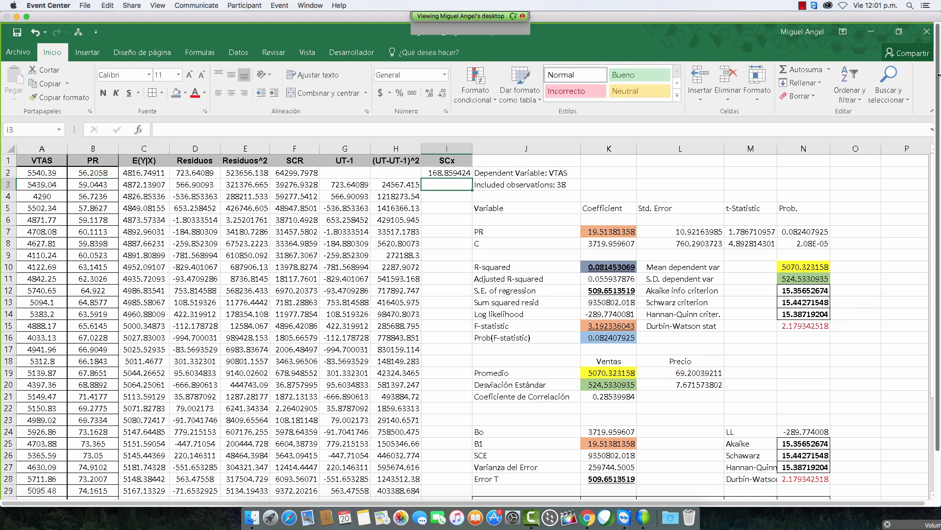
Fill the SCx formula from I2 down column I alongside the data
left_click(447, 173)
double_click(472, 179)
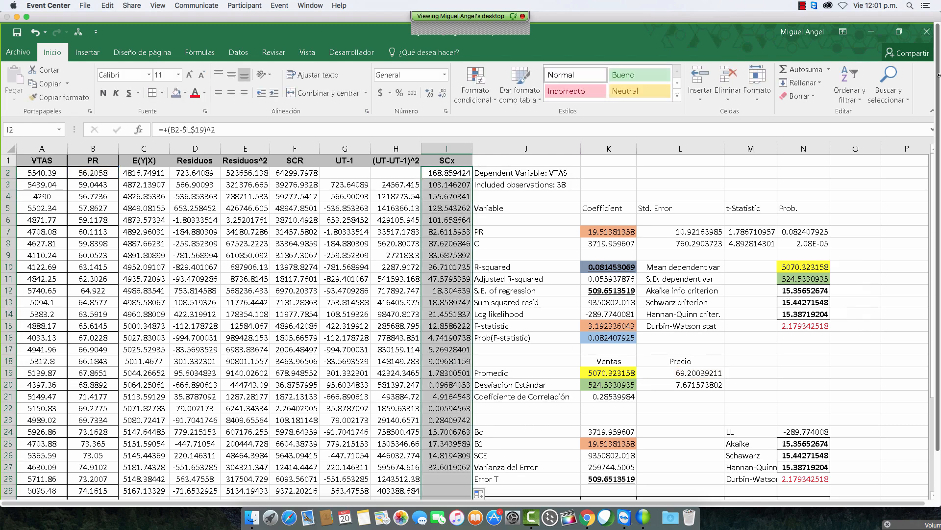
scroll(438, 440, "down", 5)
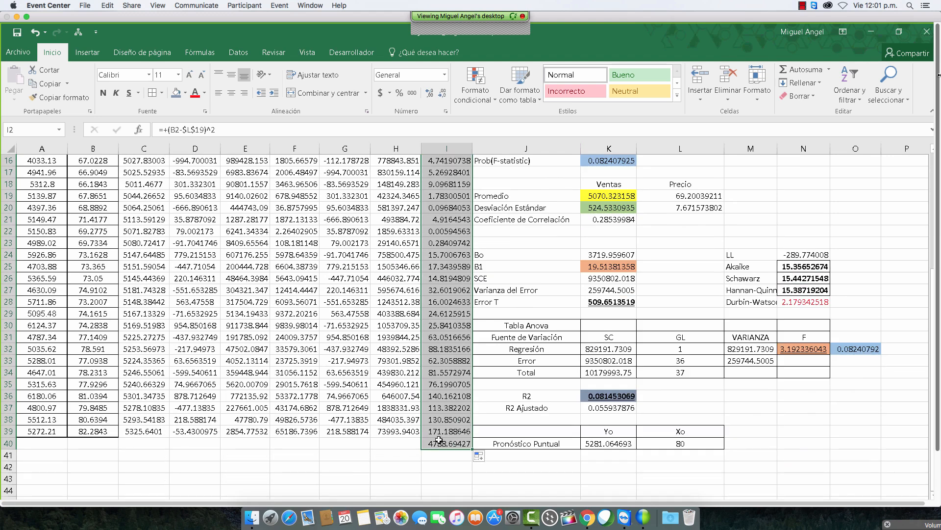
Clear the surplus SCx formula in I40 below the last observation
left_click(439, 441)
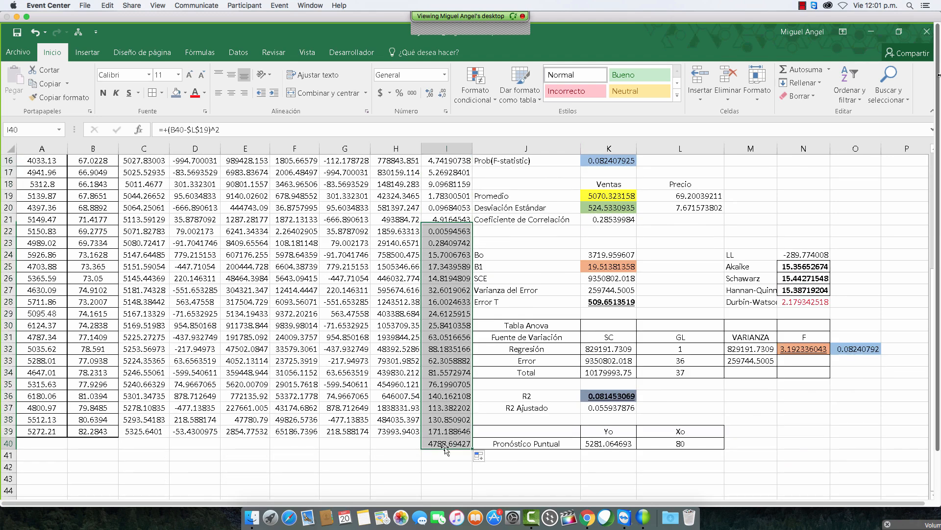
left_click(245, 134)
key("Escape")
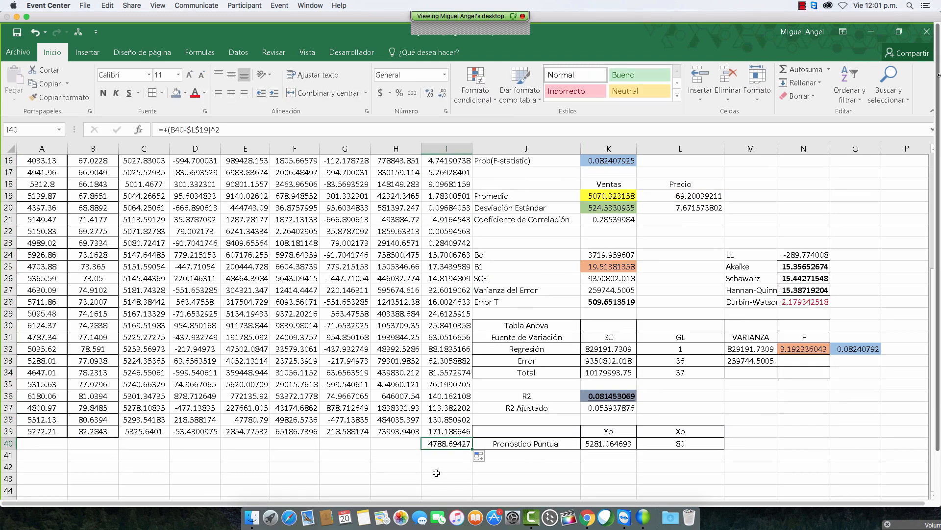
key("BackSpace")
key("Return")
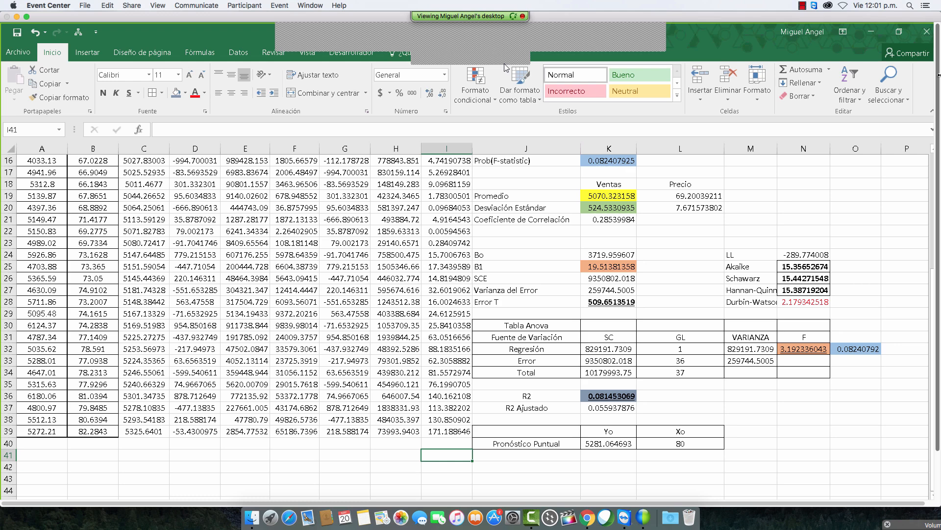
Enter the label Pronóstico por Intervalo in J42 below the point forecast table
left_click(535, 469)
type("Pron")
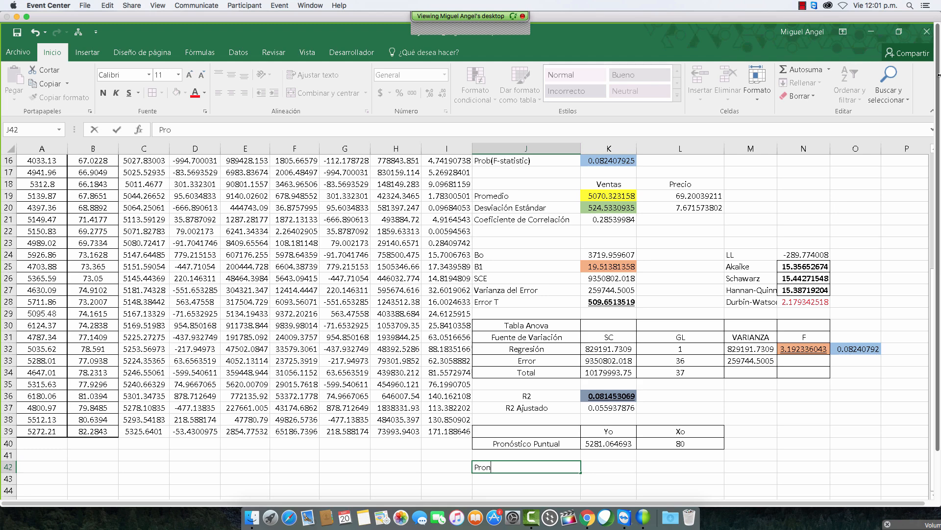
type("óstico por Intervalo")
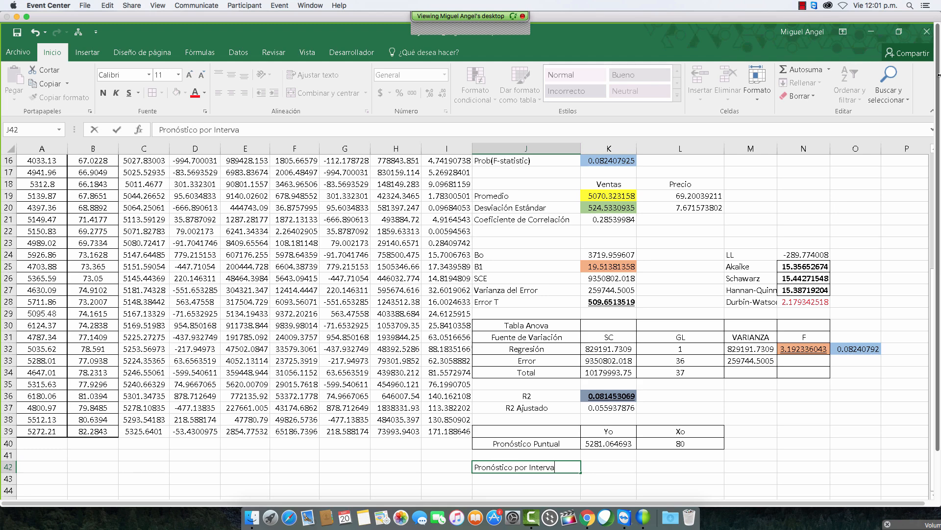
key("Return")
key("Up")
key("Right")
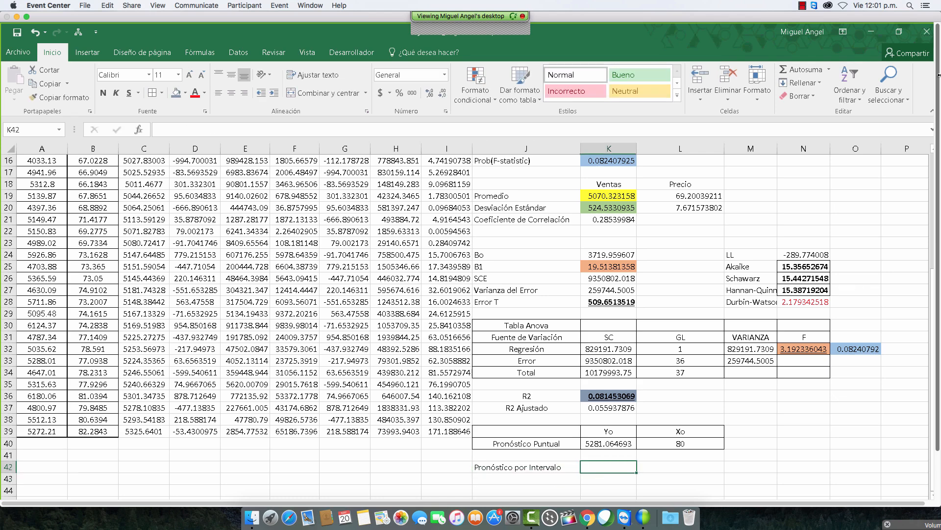
Enter the label Error Tipico del Pronóstico in J43
scroll(531, 465, "down", 2)
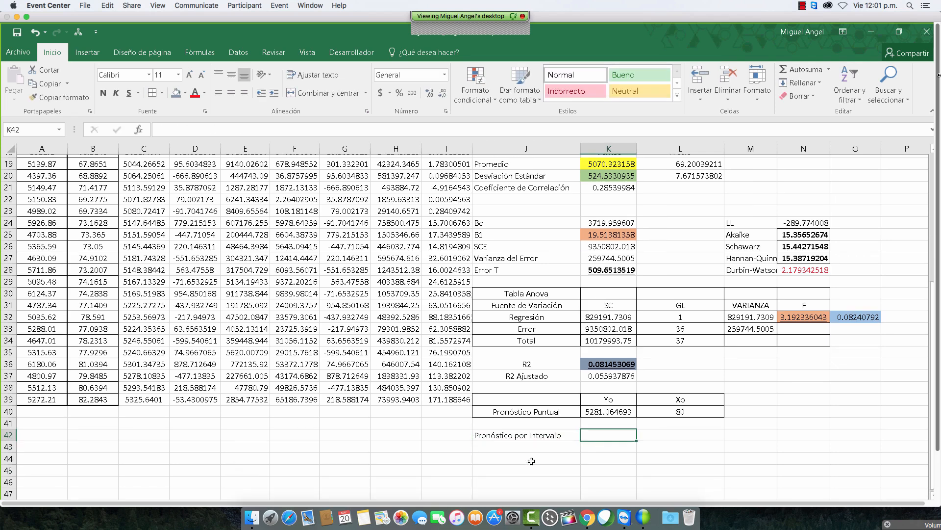
left_click(518, 409)
type("Error Tipo")
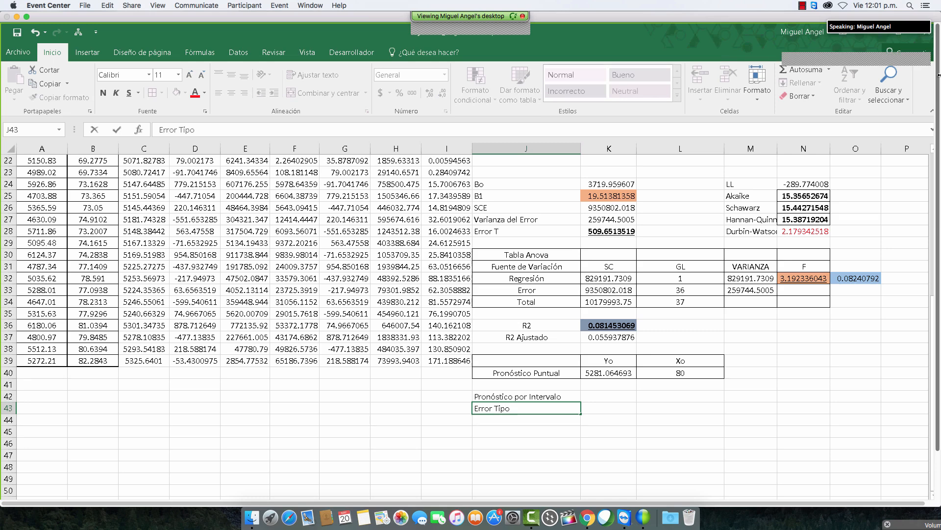
key("BackSpace")
type("ico del")
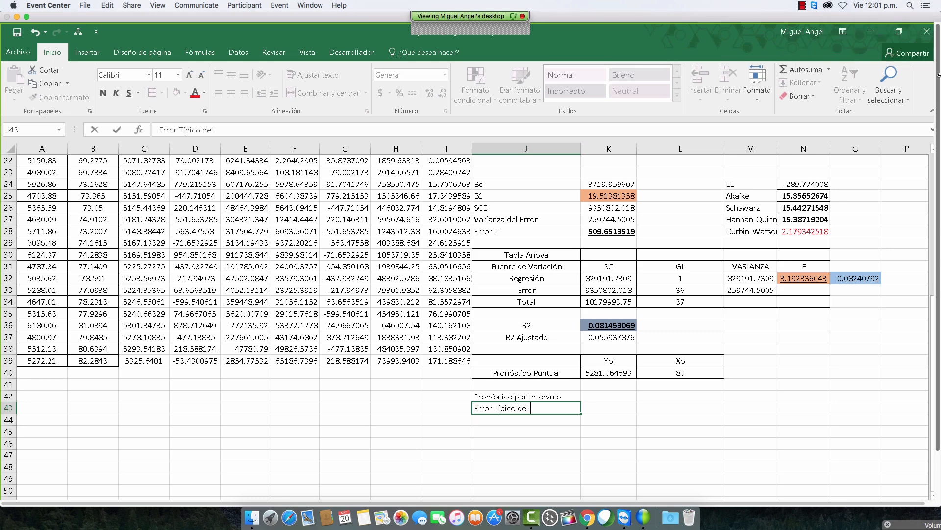
type(" Pronóstico")
key("Tab")
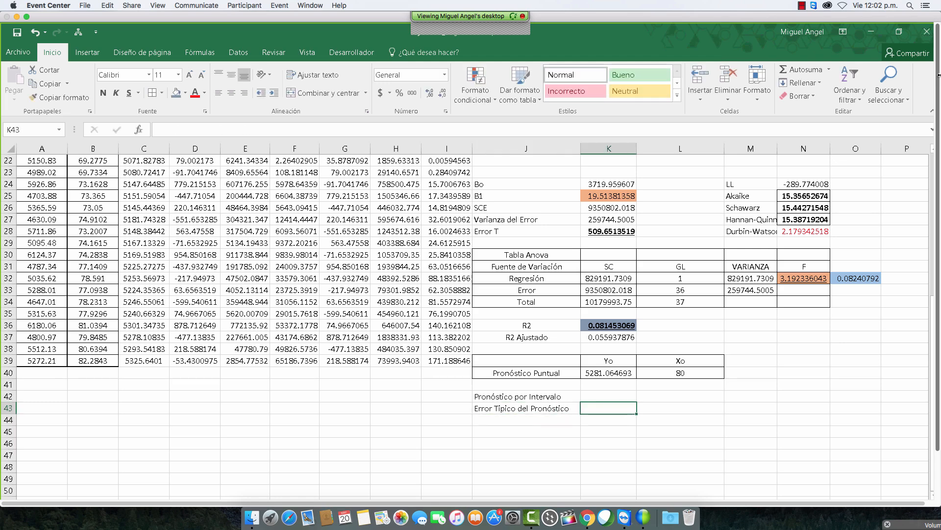
Start the forecast standard error formula in K43 with the S.E. of regression (K12) times RAIZ(1/38
type("+")
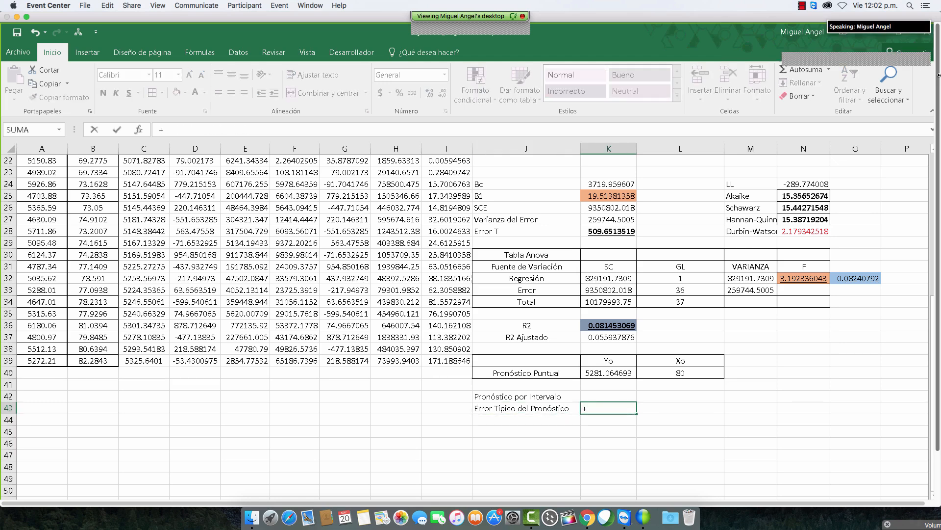
scroll(702, 357, "up", 3)
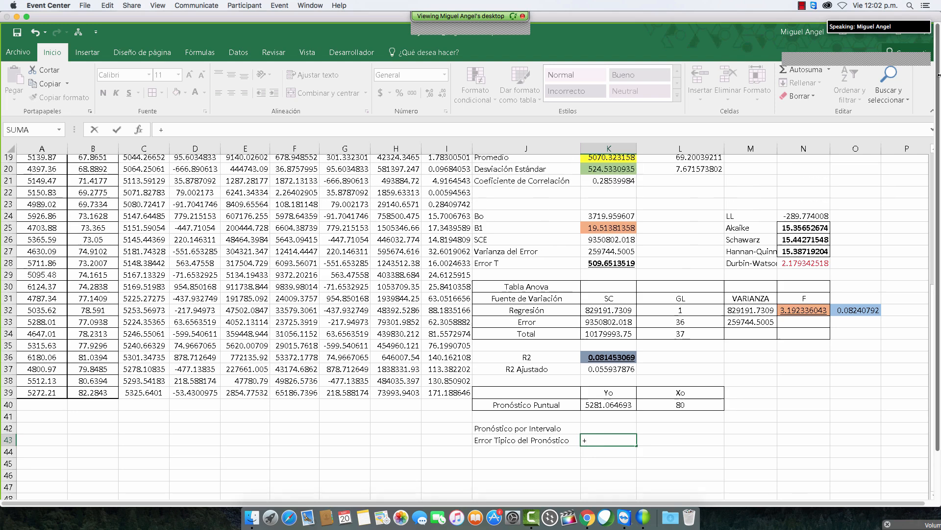
scroll(542, 248, "up", 9)
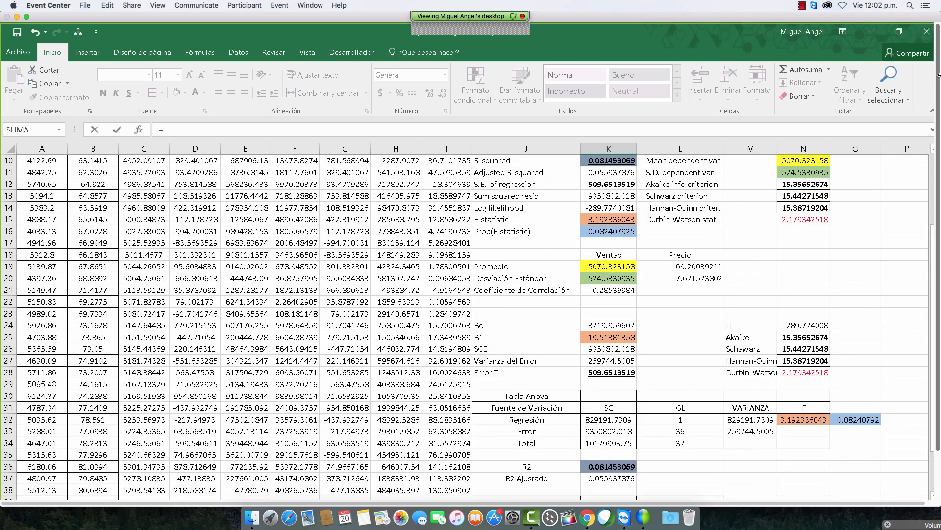
left_click(609, 184)
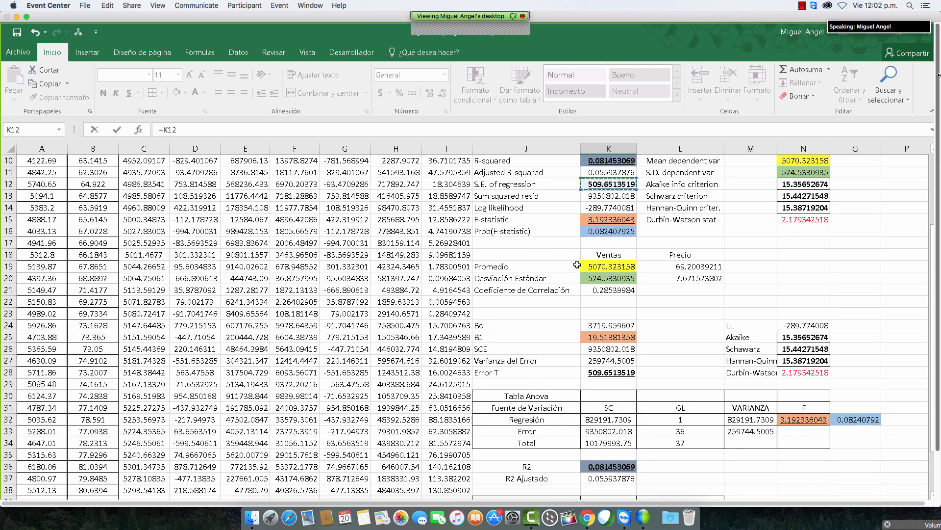
scroll(577, 263, "down", 3)
scroll(577, 262, "down", 2)
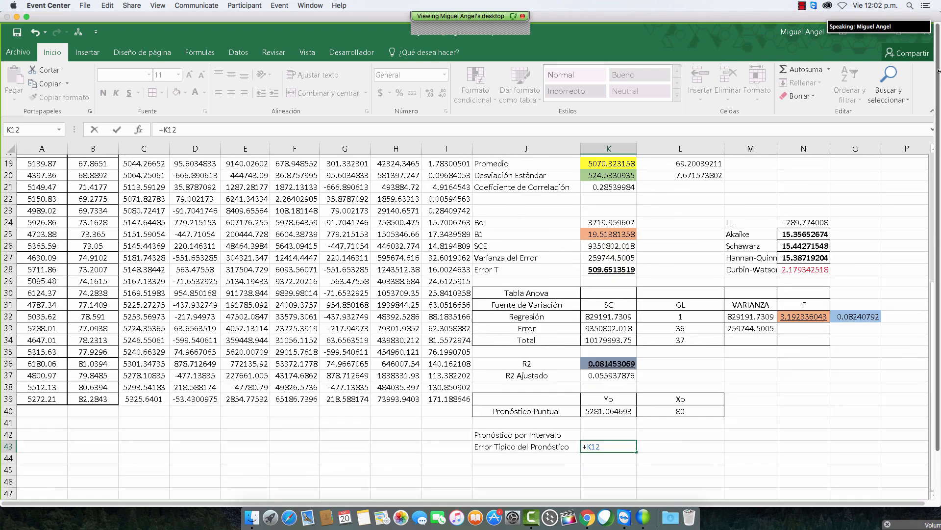
type("*raiz(")
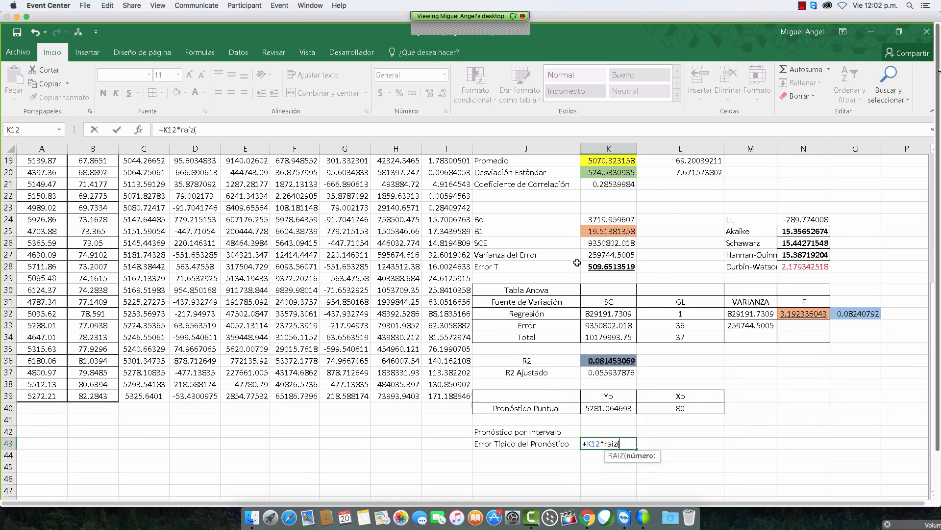
type("1/38")
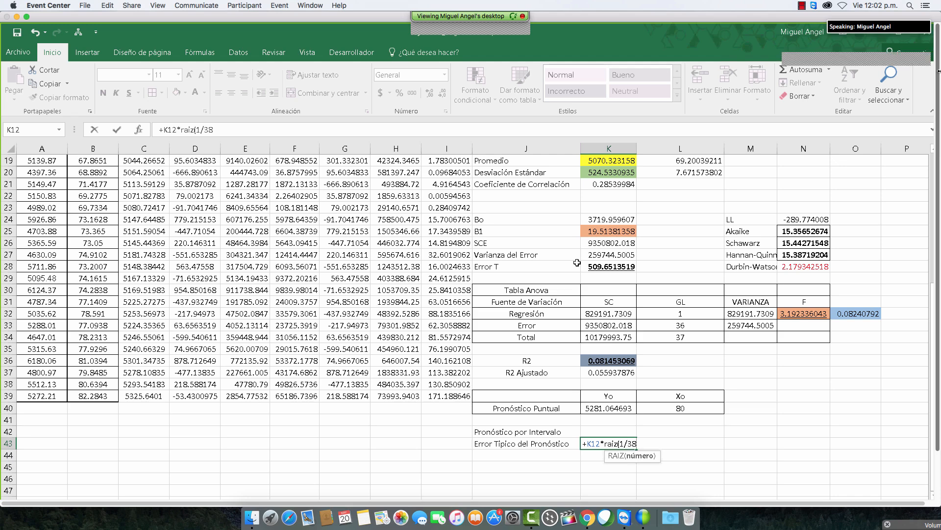
Add the squared difference between Xo and the mean Precio, ((L40-L19)^2), inside the root in K43
type("+")
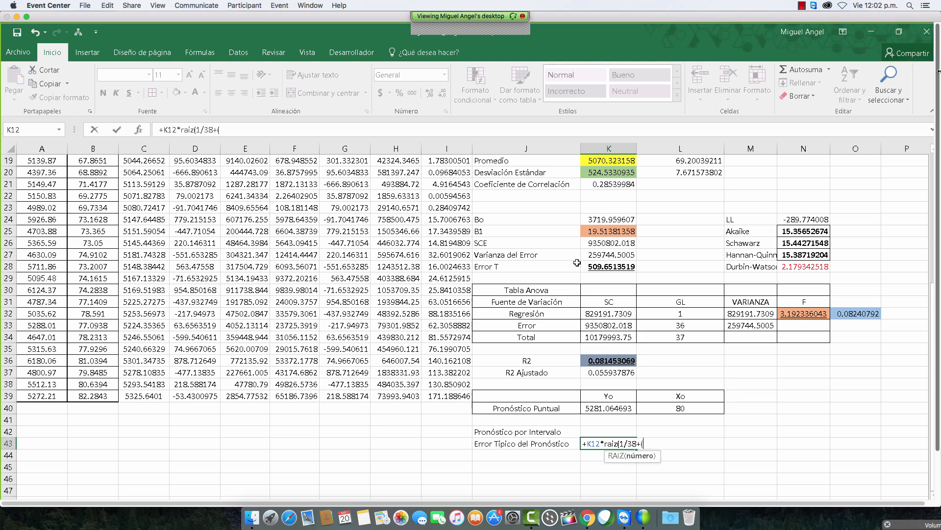
type("(")
left_click(670, 407)
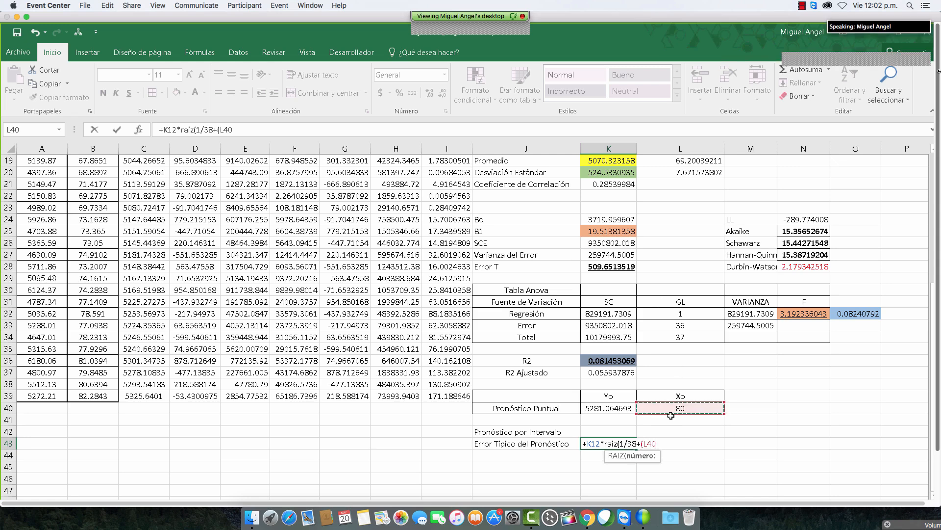
type("-")
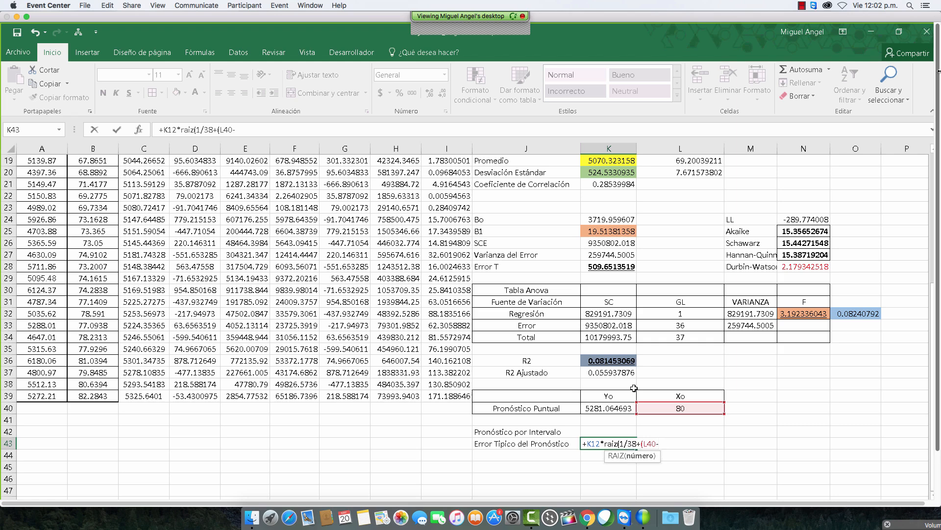
scroll(624, 266, "up", 3)
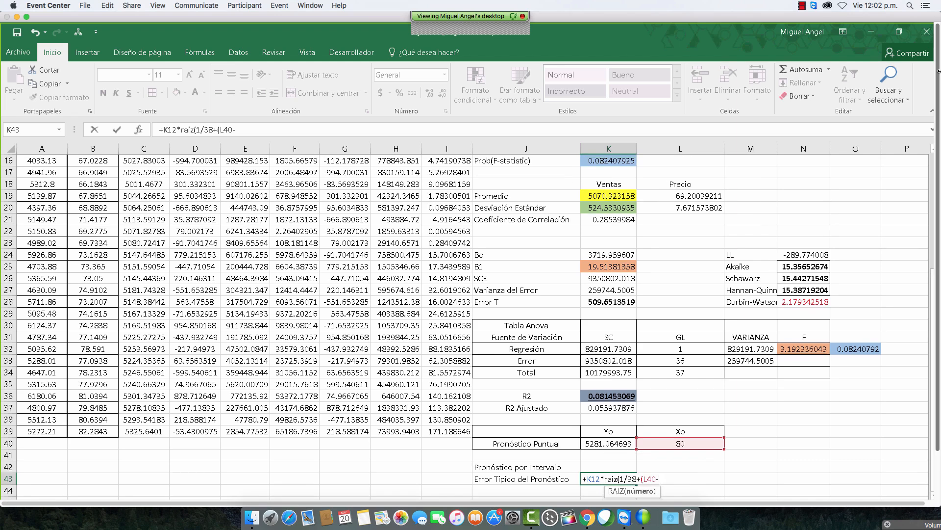
left_click(668, 197)
type(")")
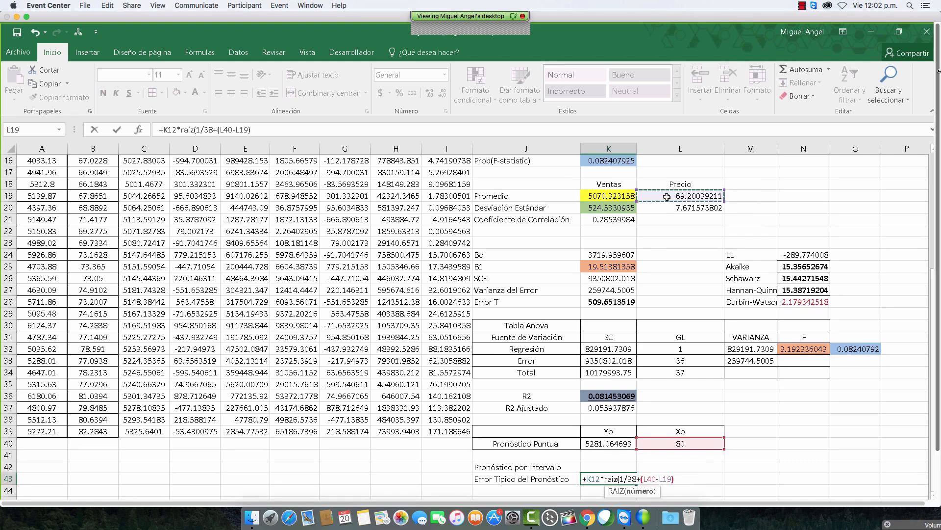
type("^2")
type("(")
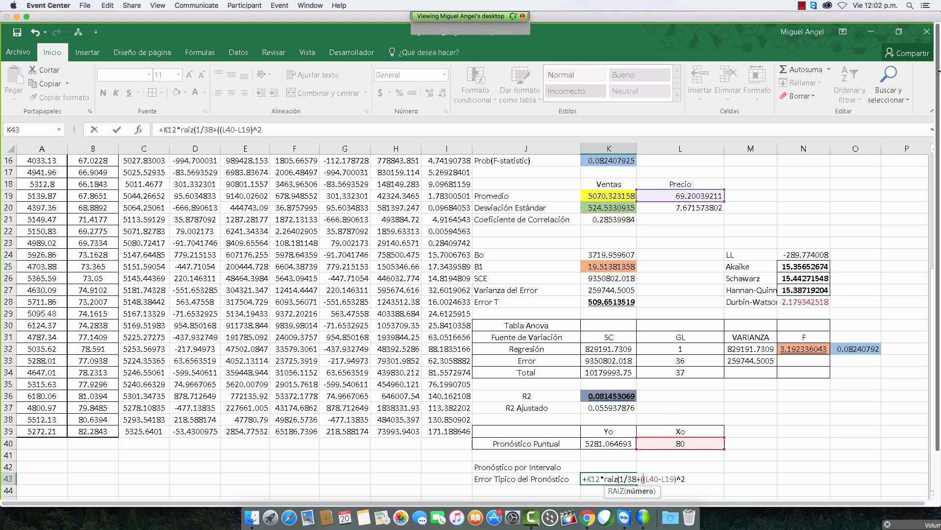
left_click(282, 132)
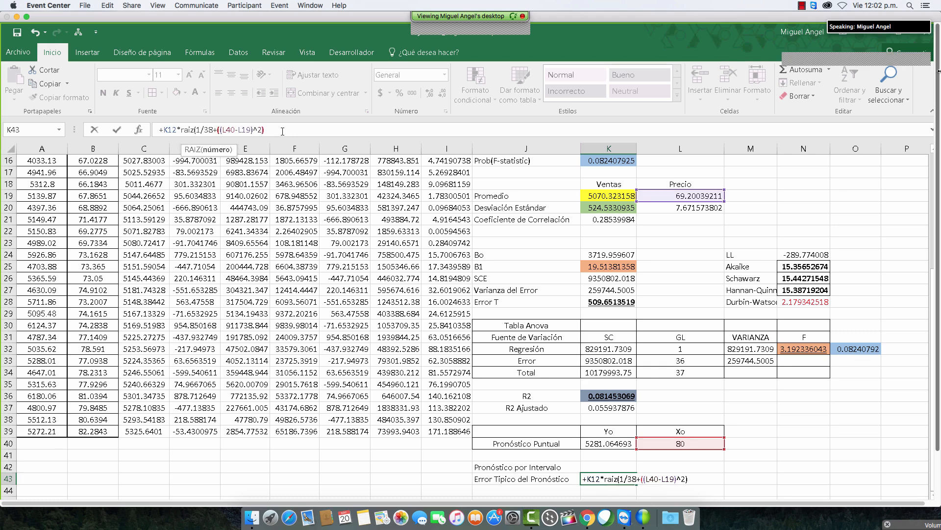
Divide the squared difference by SUMA(I2:I39), the total of the SCx column, and complete the K43 formula
type(")/")
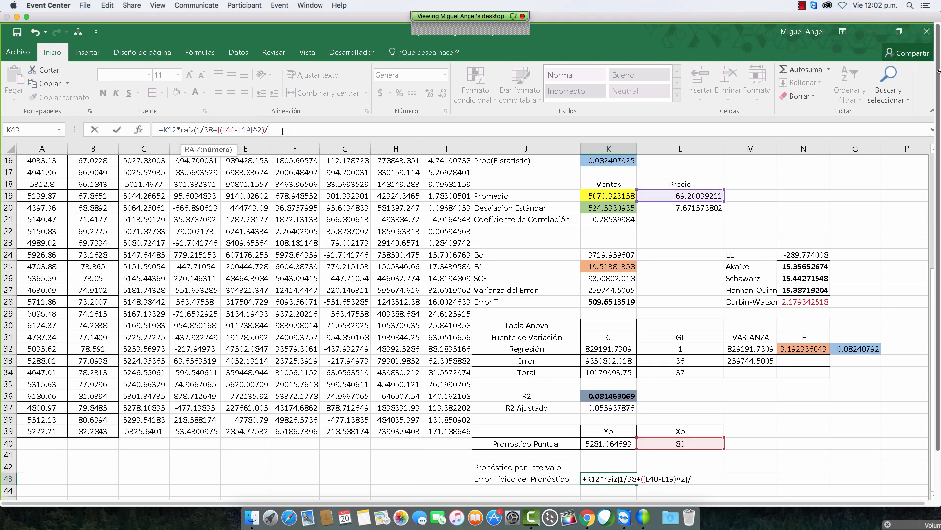
type("su")
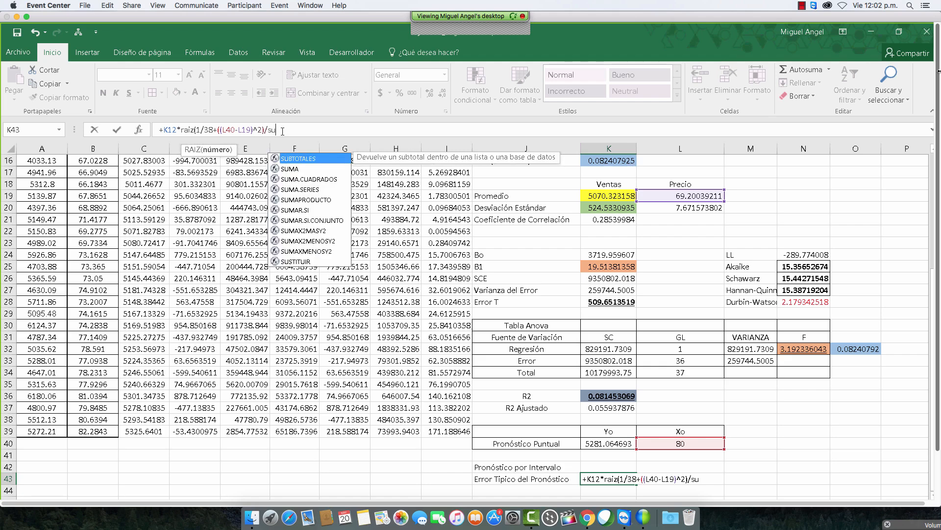
type("ma(")
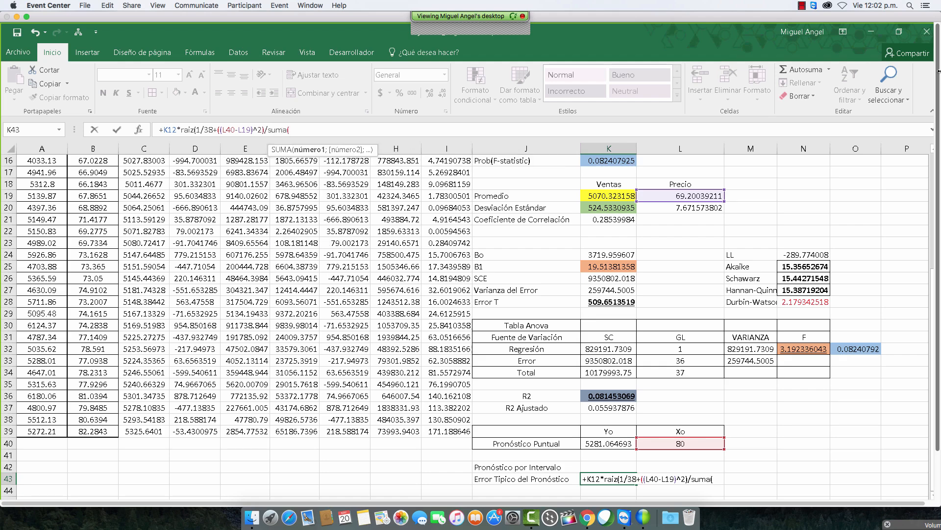
left_click_drag(932, 283, 933, 169)
left_click(447, 173)
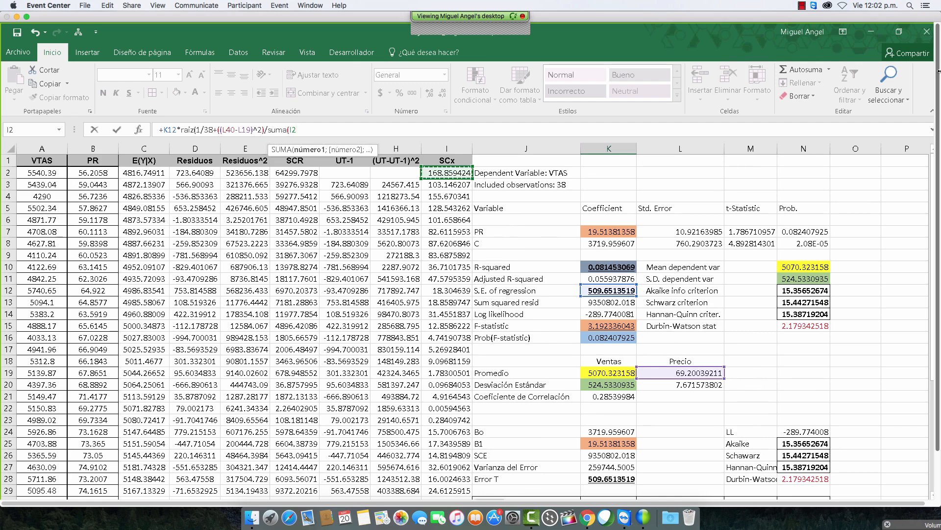
key("ctrl+shift+Down")
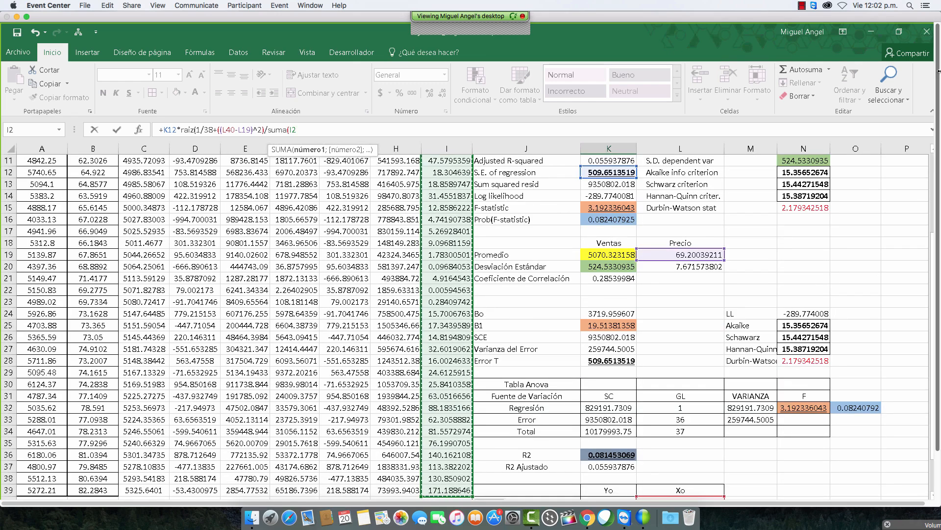
type(")")
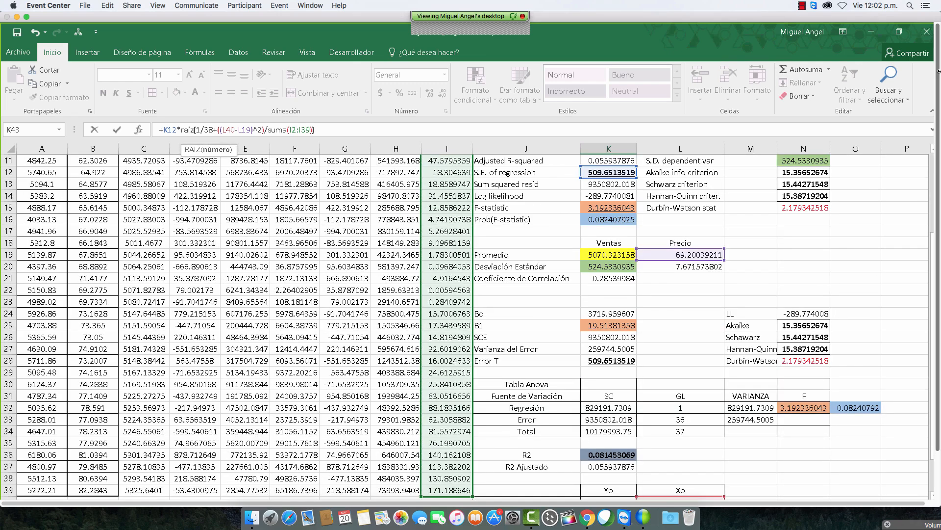
key("Return")
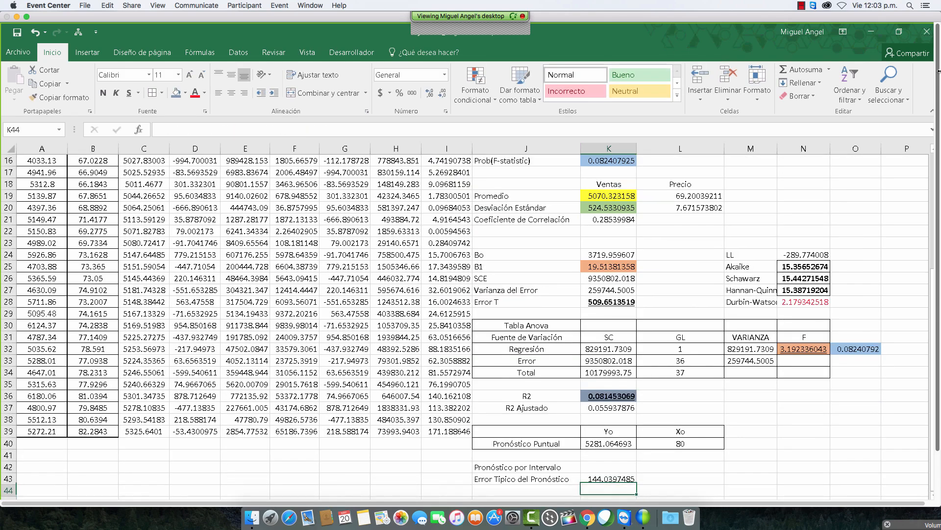
key("Down")
key("Down")
key("Down")
key("Down")
key("Up")
key("Up")
key("Up")
key("Up")
key("Up")
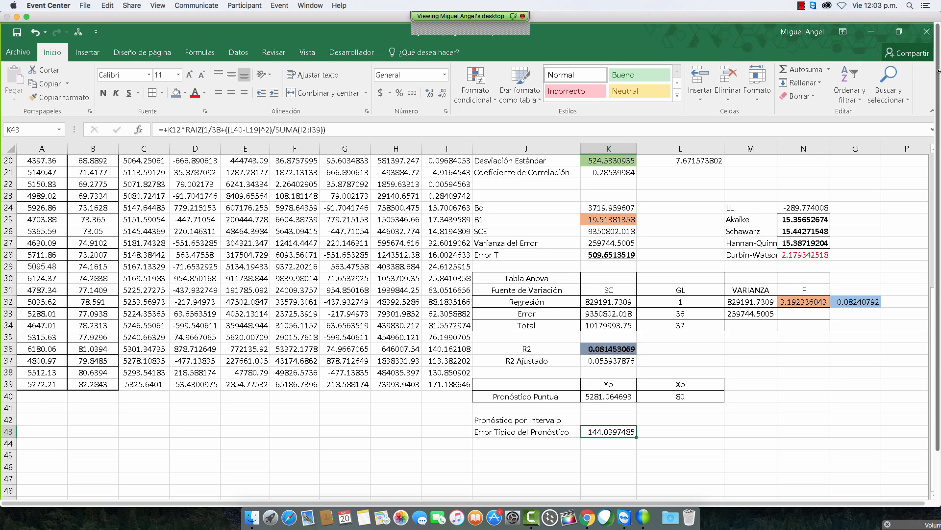
Copy the forecast standard error equation from the Pronóstico por Intervalo slide in PowerPoint and return to Excel
key("alt+Tab")
triple_click(596, 382)
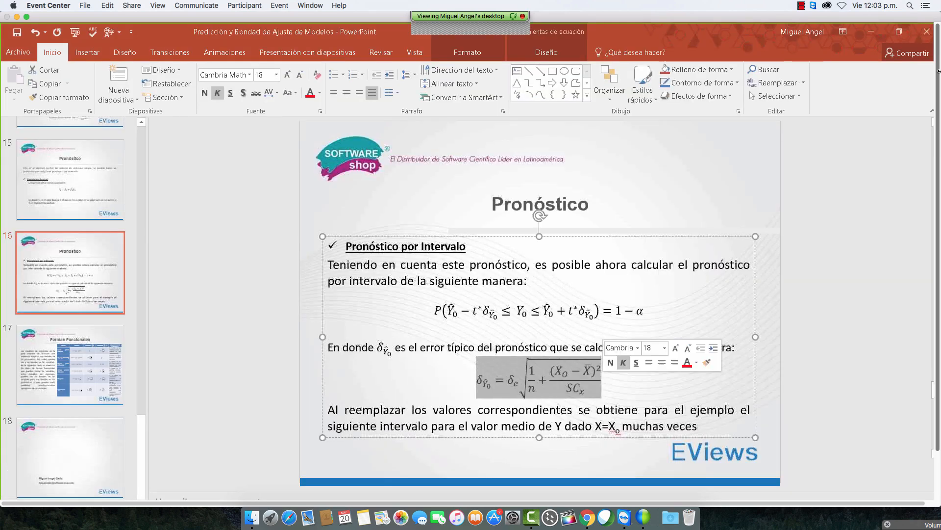
key("alt+Tab")
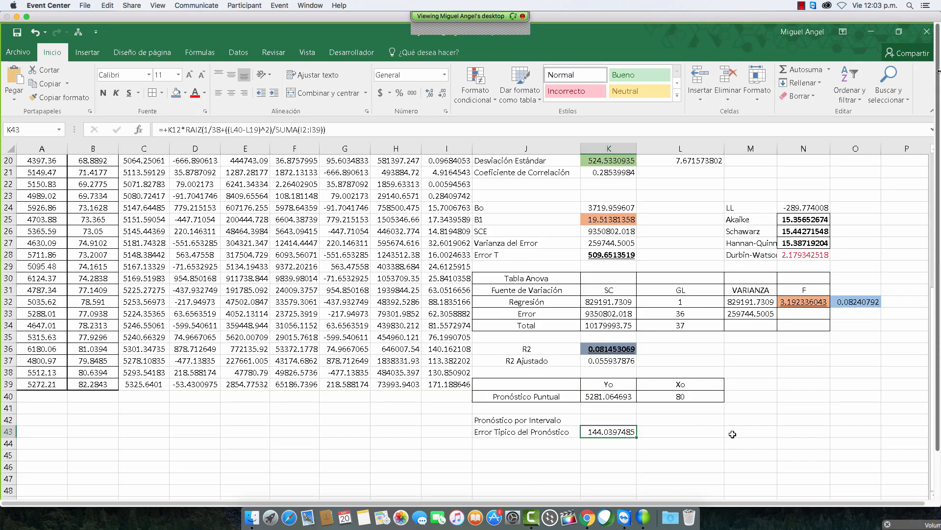
left_click(735, 430)
key("ctrl+v")
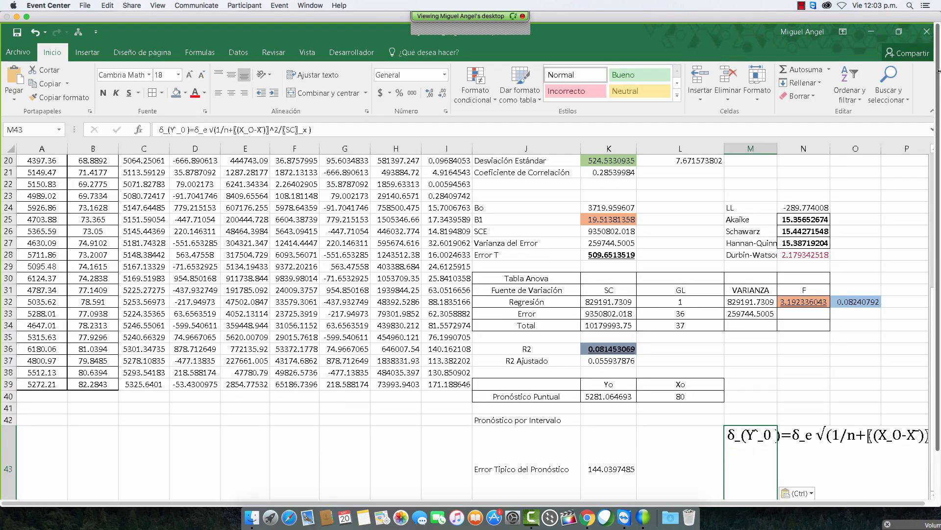
left_click(35, 32)
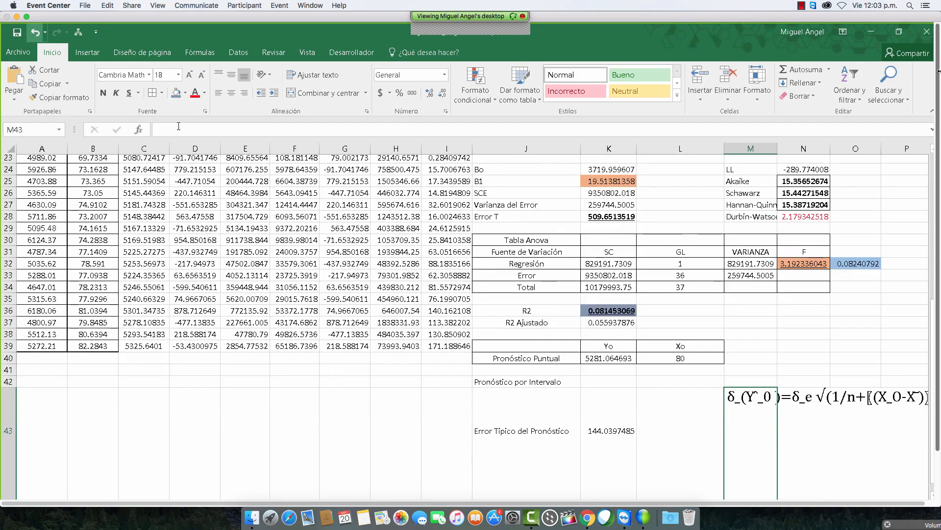
Paste the copied standard error equation as a JPEG picture and place it just below the Error Tipico del Pronóstico row
scroll(711, 339, "down", 5)
right_click(711, 340)
left_click(750, 148)
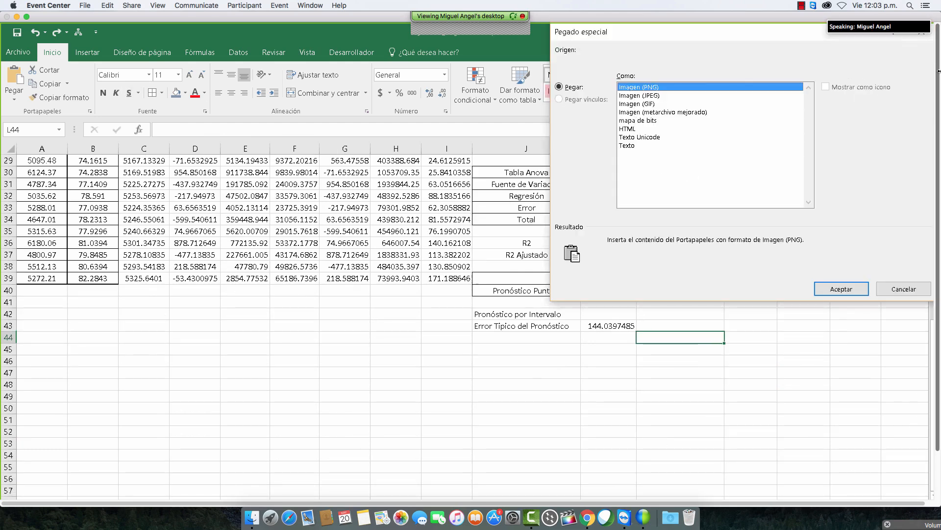
left_click(638, 96)
left_click(842, 289)
left_click_drag(728, 344, 587, 353)
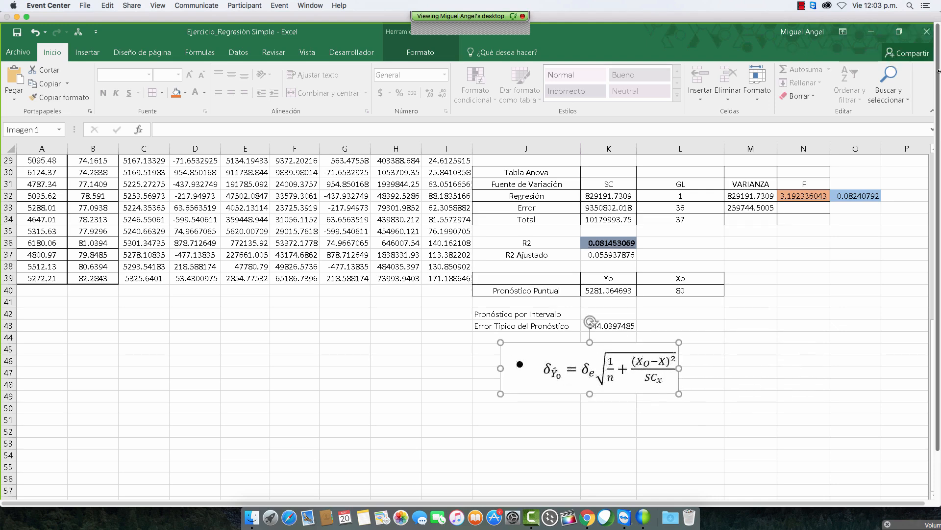
Check the formula in K43 against the pasted standard error equation
left_click(619, 330)
left_click(354, 130)
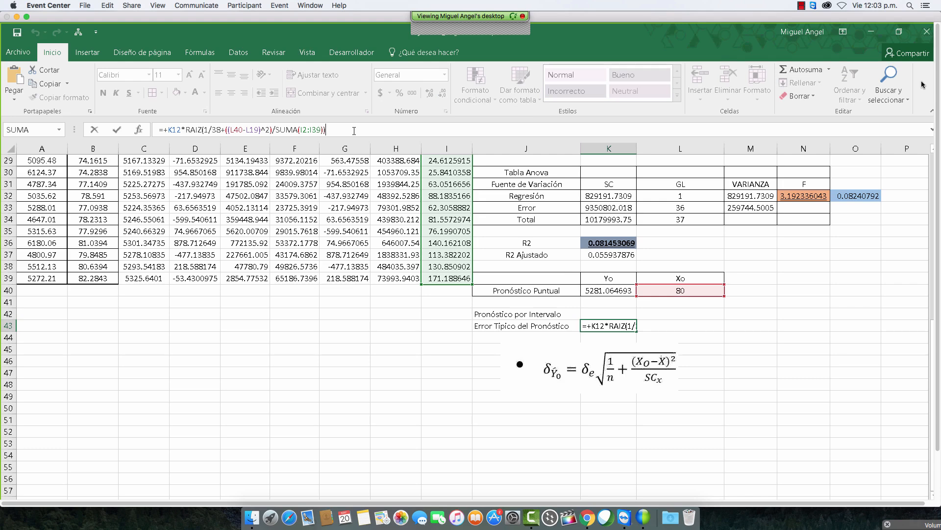
key("Return")
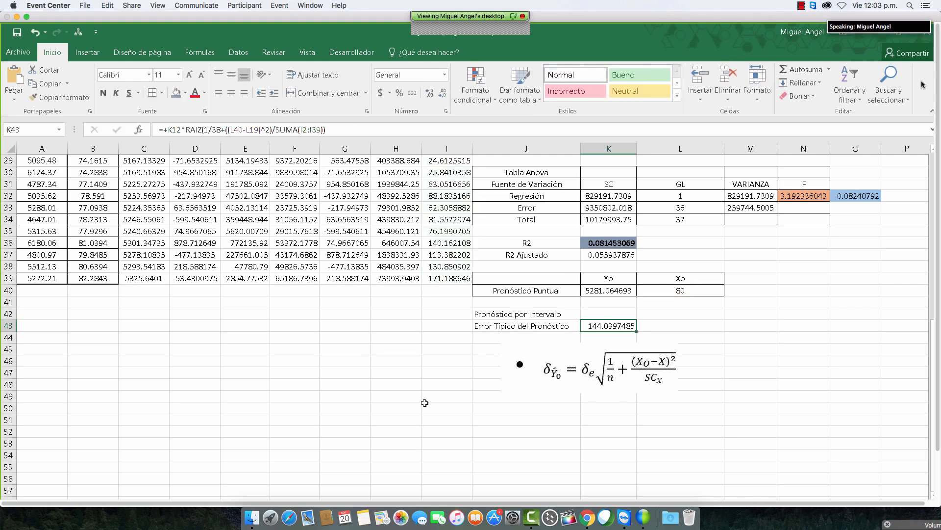
Copy the interval forecast probability equation from the PowerPoint slide and paste it into Excel as a picture at J50
left_click(273, 498)
left_click_drag(435, 311, 656, 312)
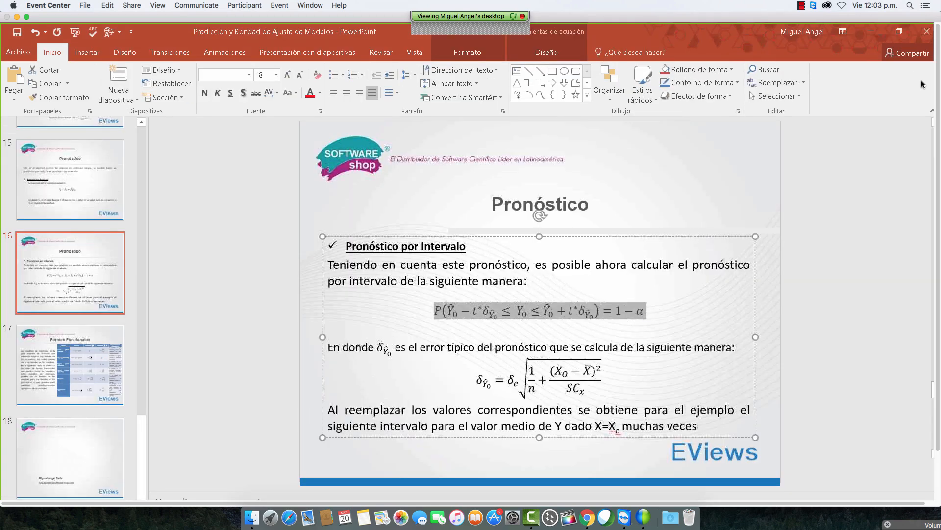
key("alt+Tab")
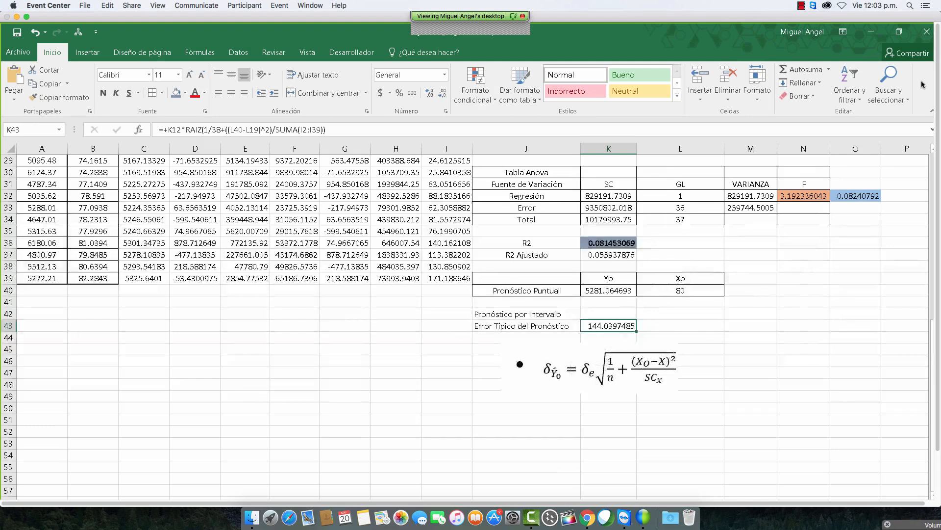
right_click(535, 411)
left_click(606, 222)
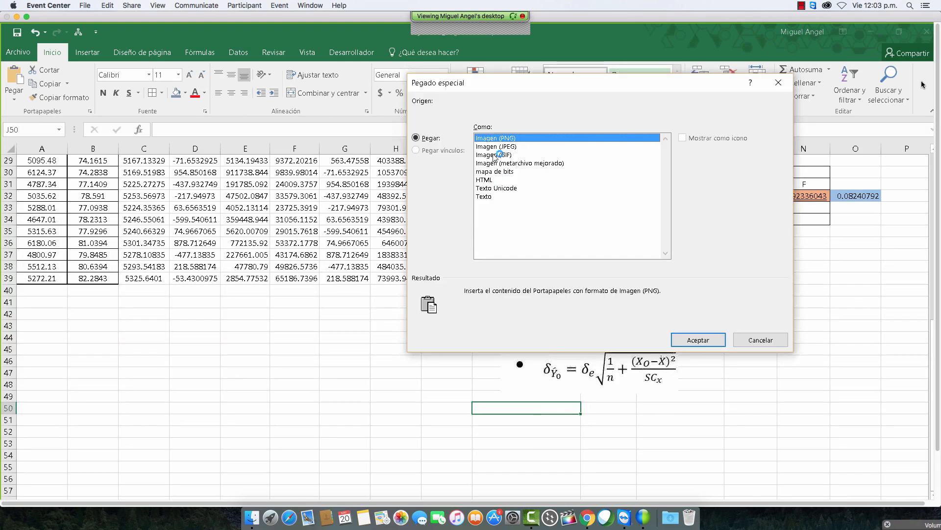
left_click(699, 339)
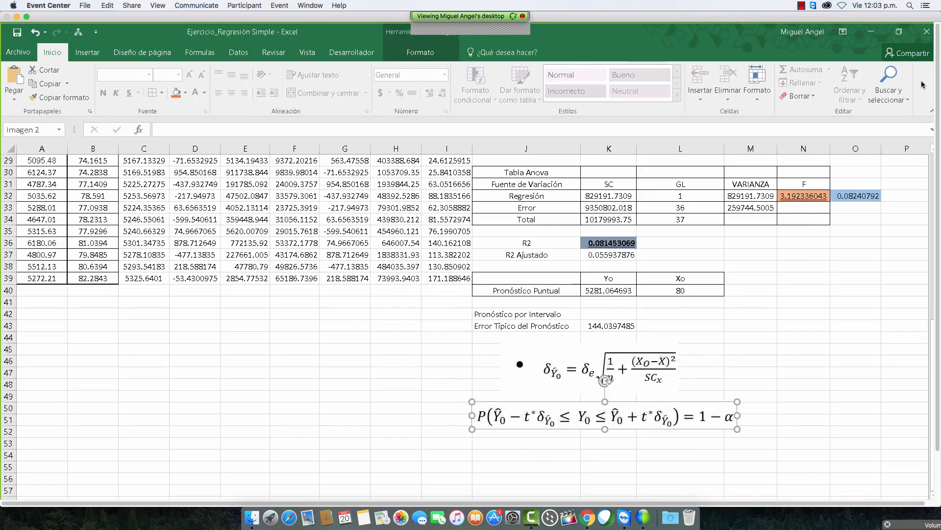
left_click(507, 440)
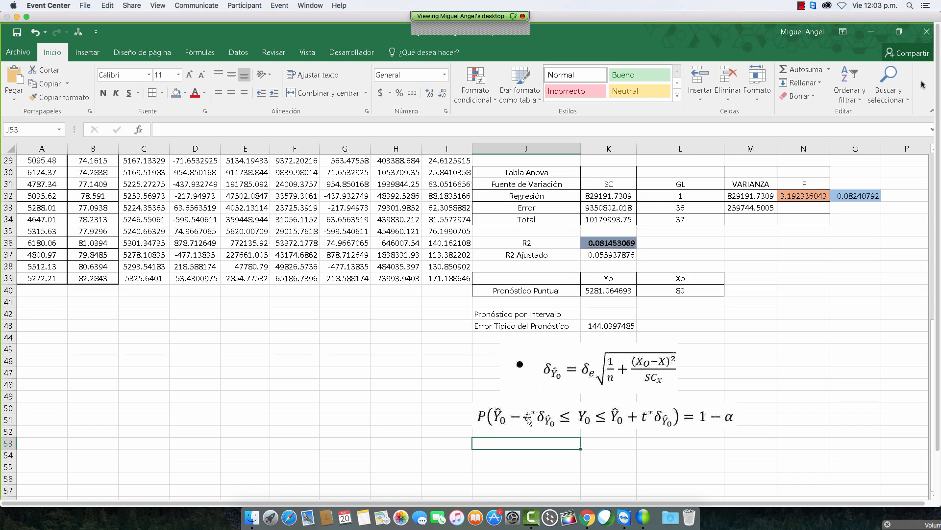
Add the label NC in M42 with 95% in N42, and the label t in M43
left_click(734, 315)
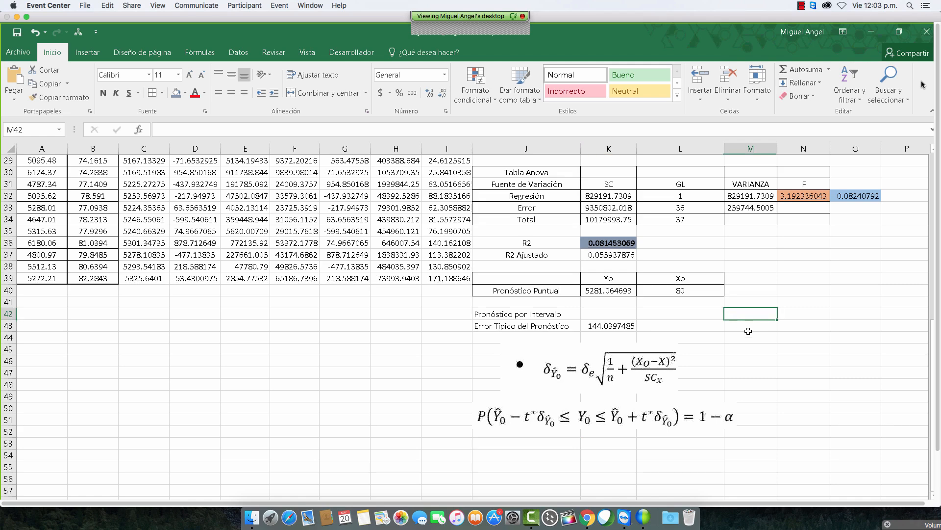
type("NC")
key("Tab")
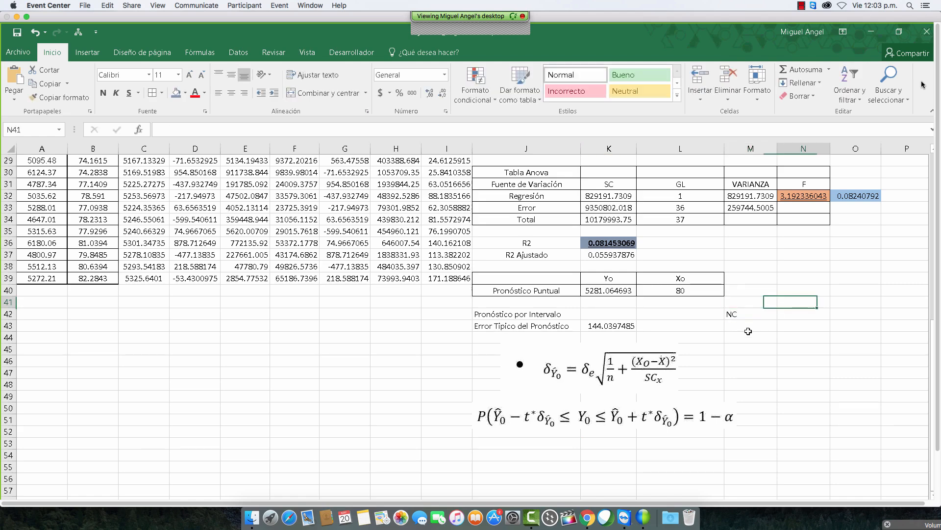
type("95%")
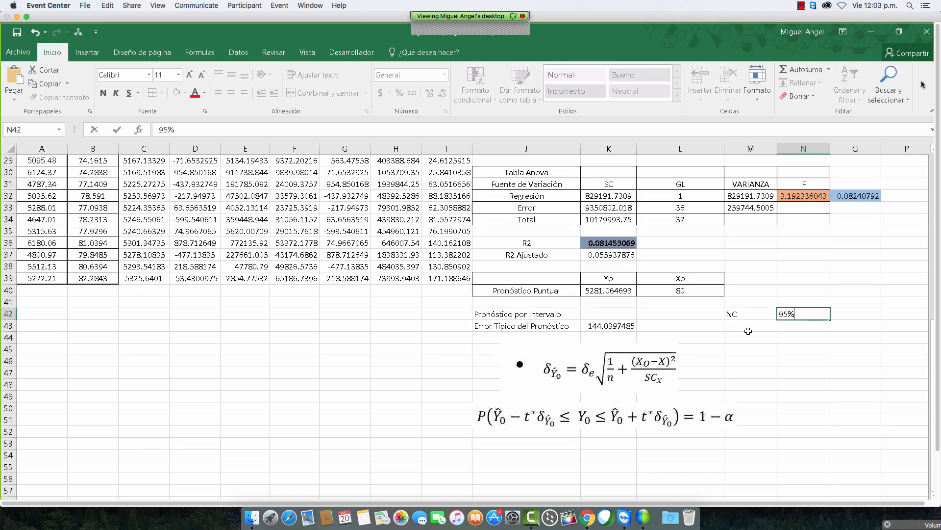
key("Return")
left_click(748, 331)
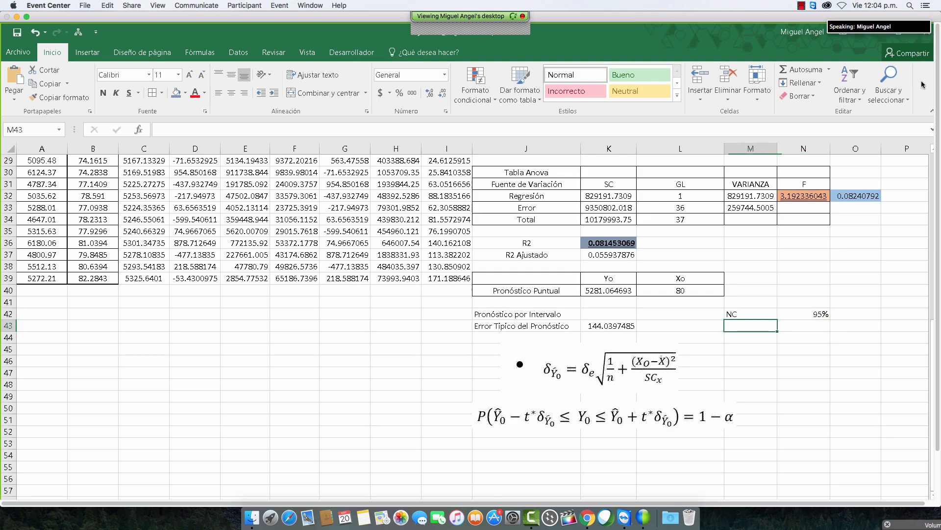
type("T")
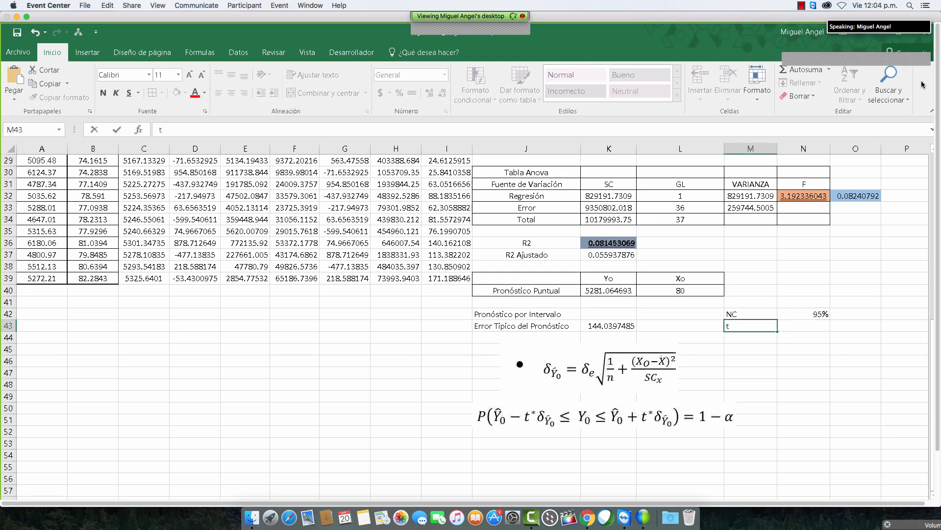
key("Tab")
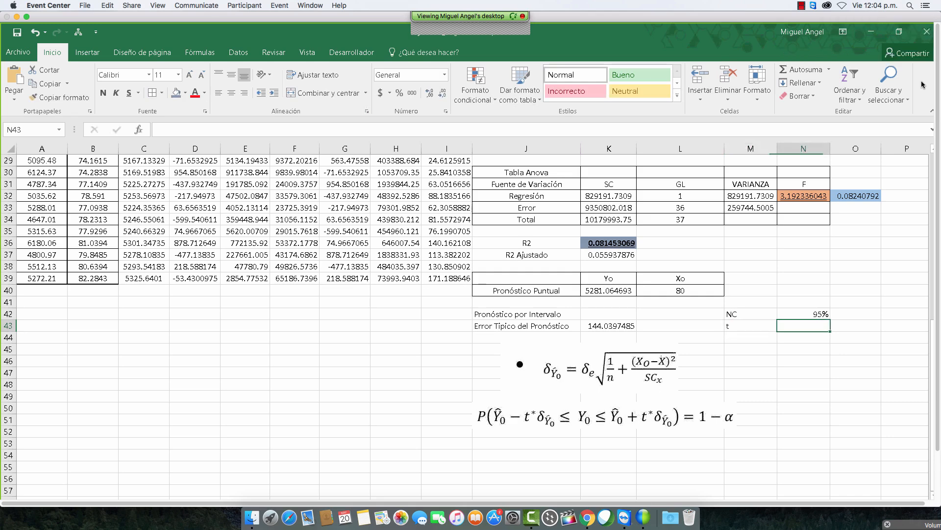
Calculate the two-tailed t value in N43 with INV.T.2C, using N42 as probability and 36 degrees of freedom
type("+")
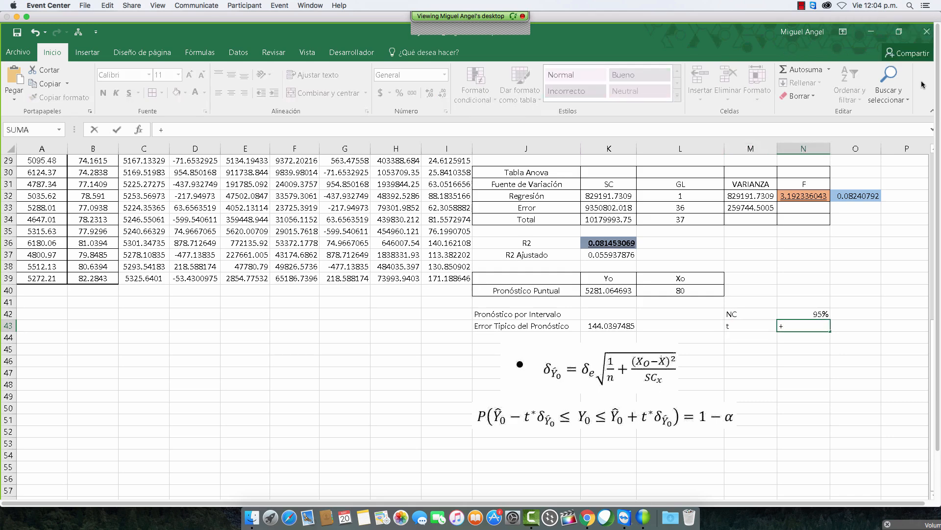
type("dist")
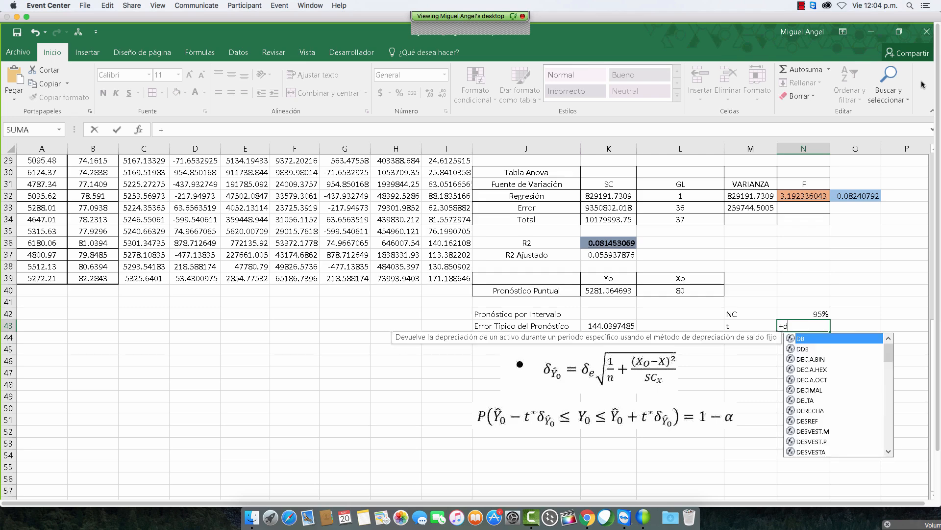
key("BackSpace")
key("BackSpace")
key("BackSpace")
key("BackSpace")
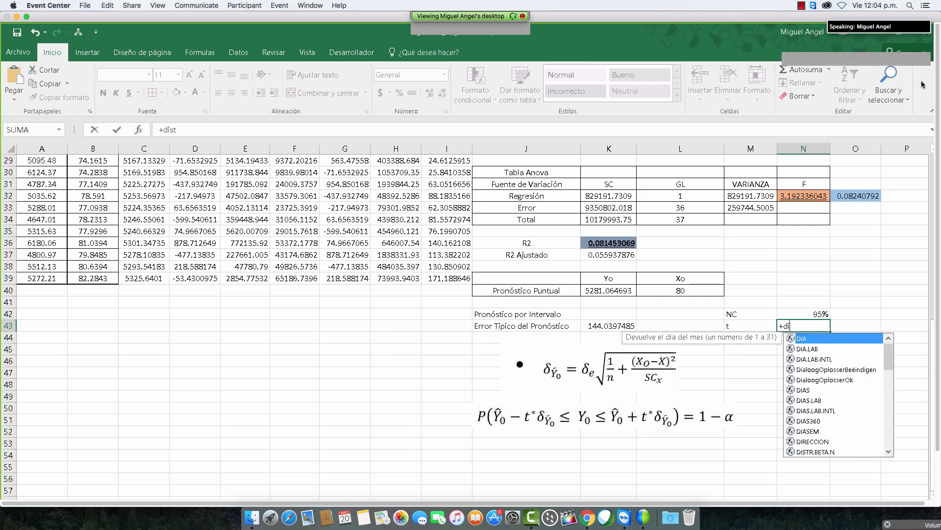
type("inv")
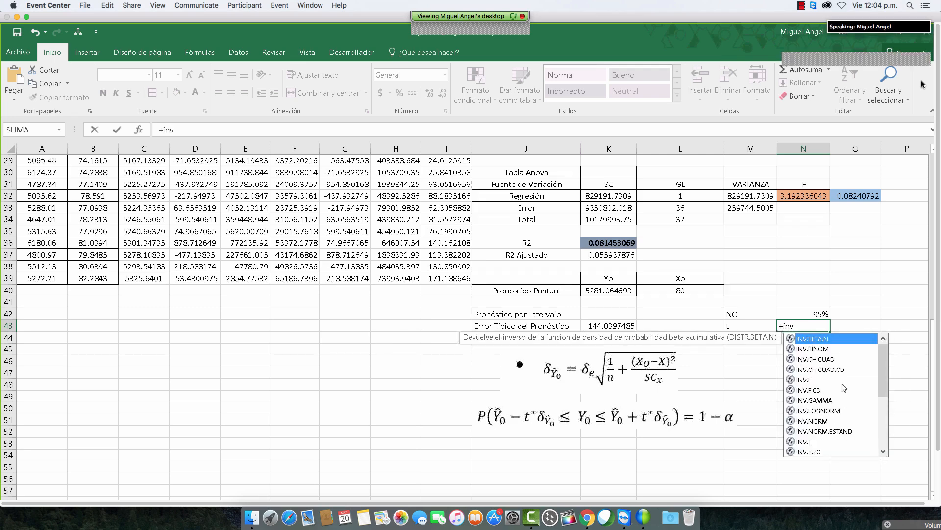
scroll(886, 391, "down", 1)
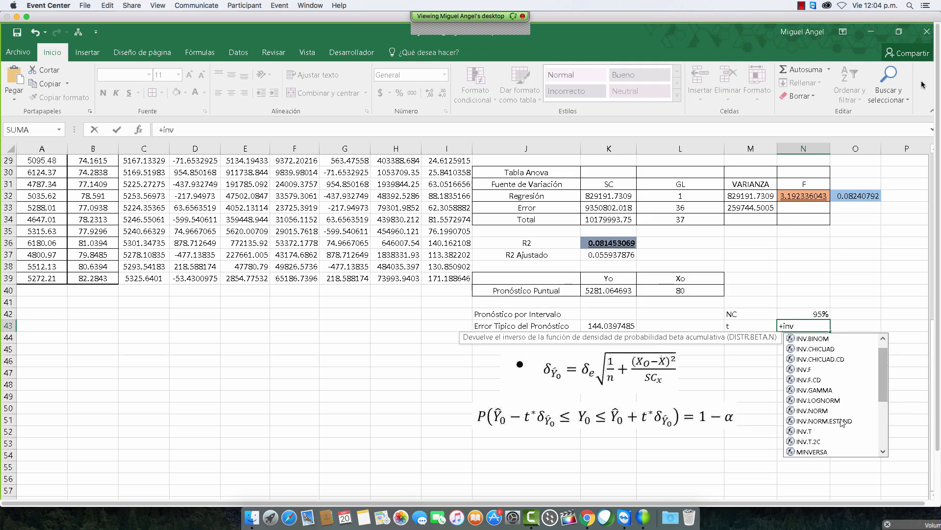
double_click(810, 441)
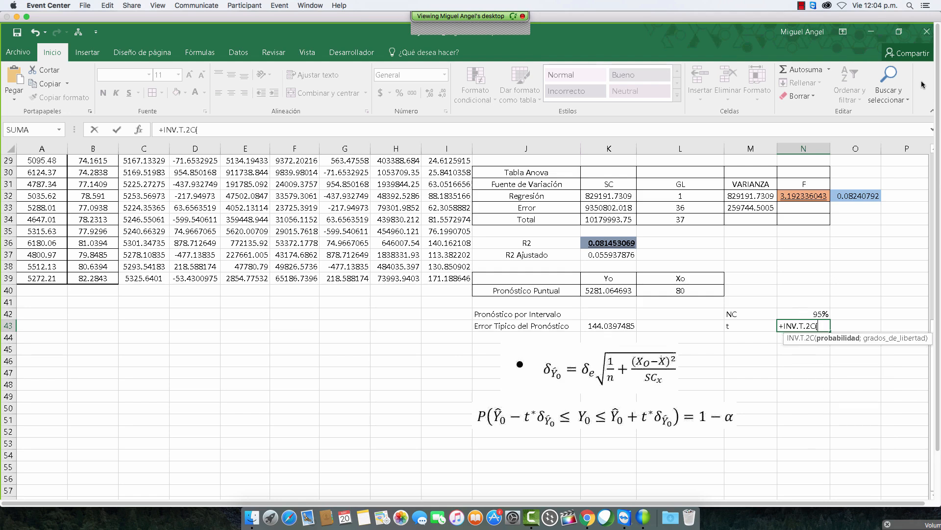
left_click(799, 313)
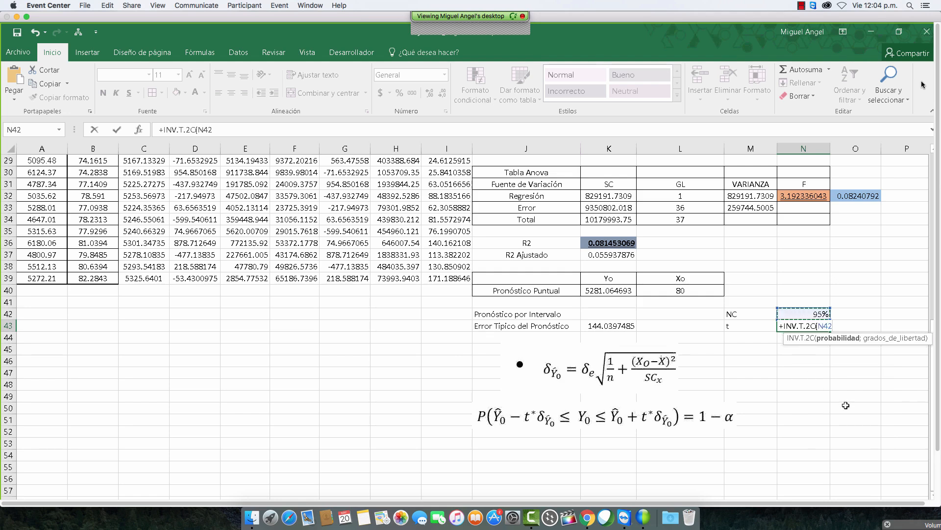
type(";")
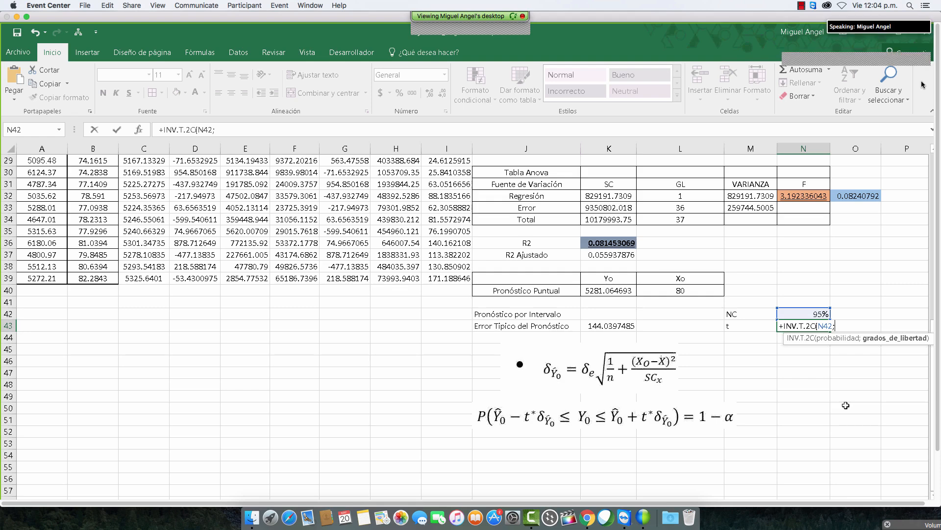
type("36)")
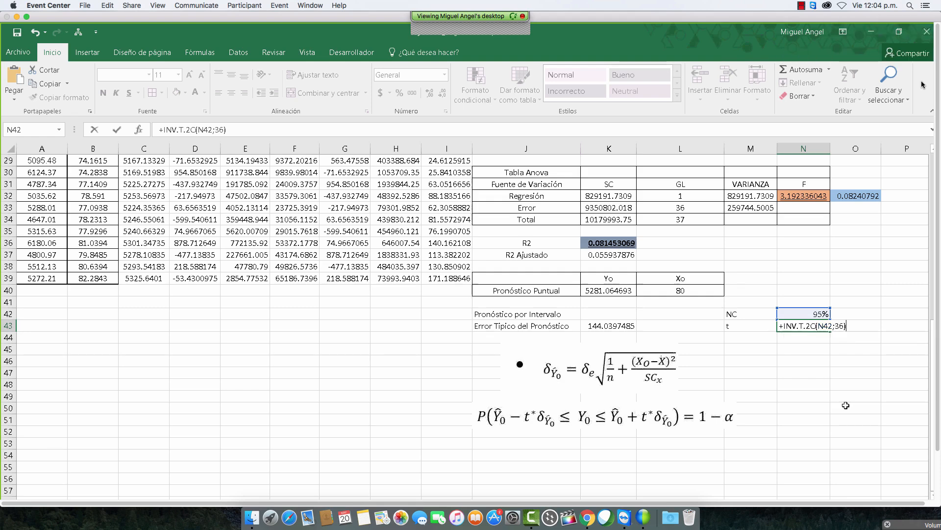
key("Return")
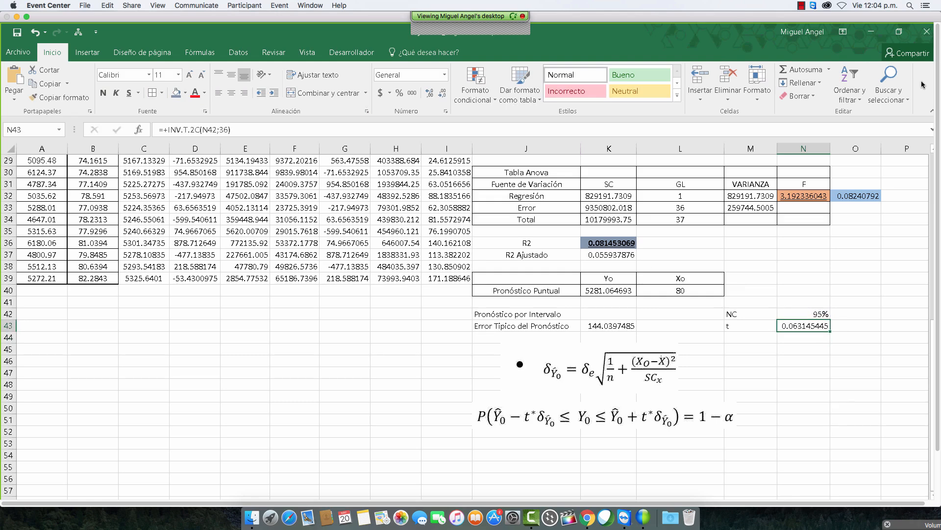
Replace the probability argument of the t formula in N43 with 5%
left_click(217, 129)
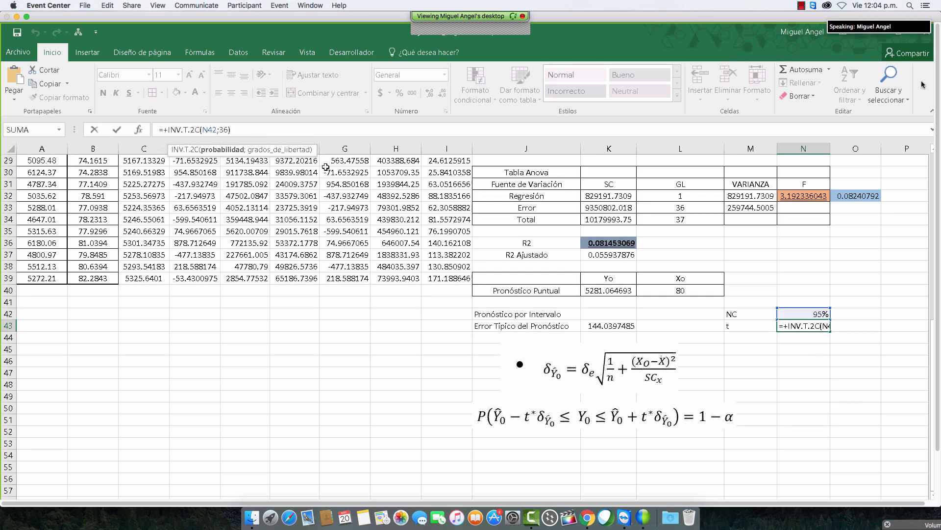
key("BackSpace")
key("BackSpace")
key("BackSpace")
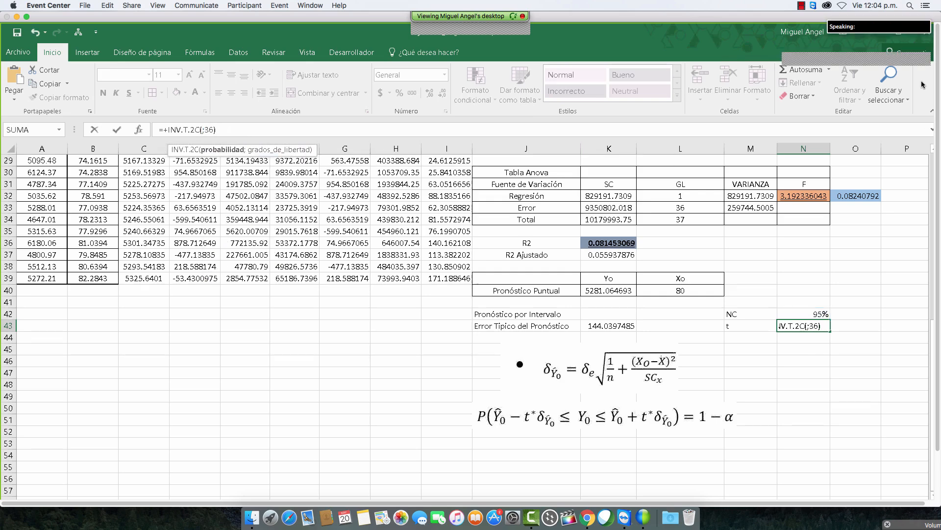
type("5")
key("Return")
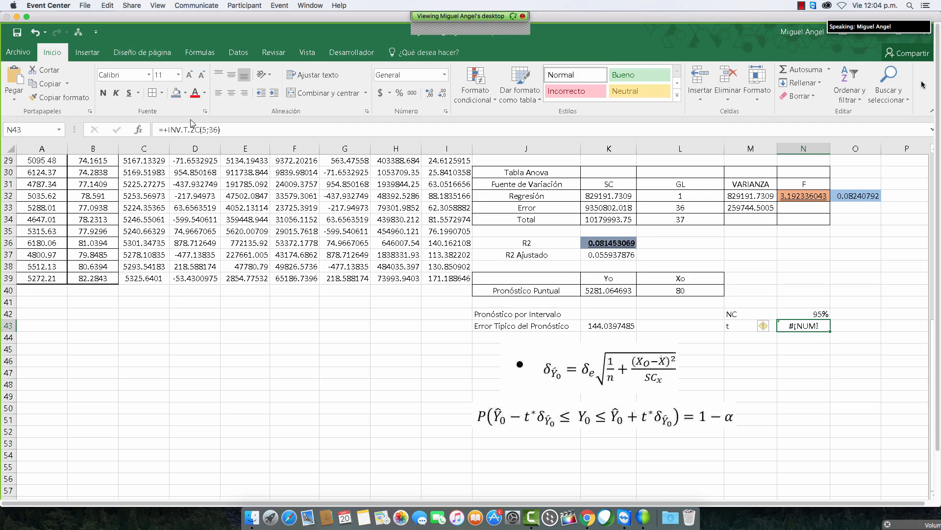
left_click(204, 130)
type("%")
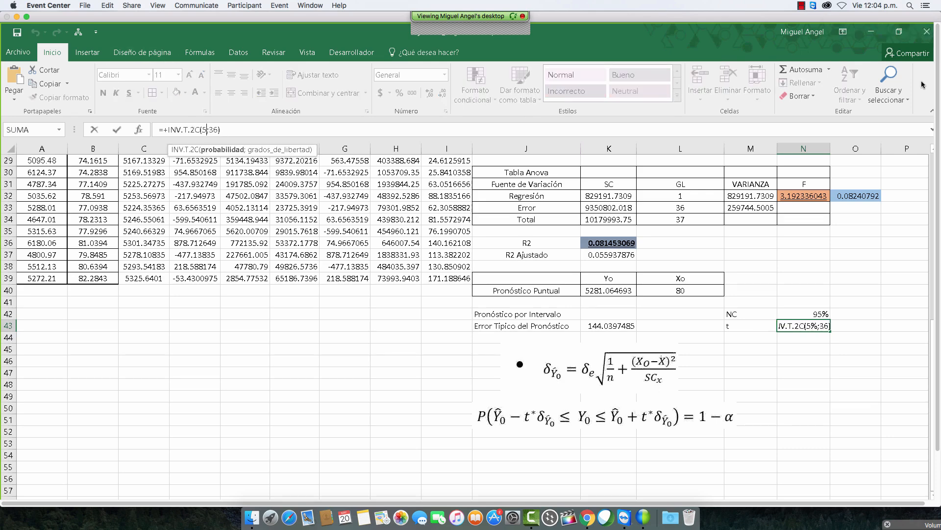
key("Return")
key("Up")
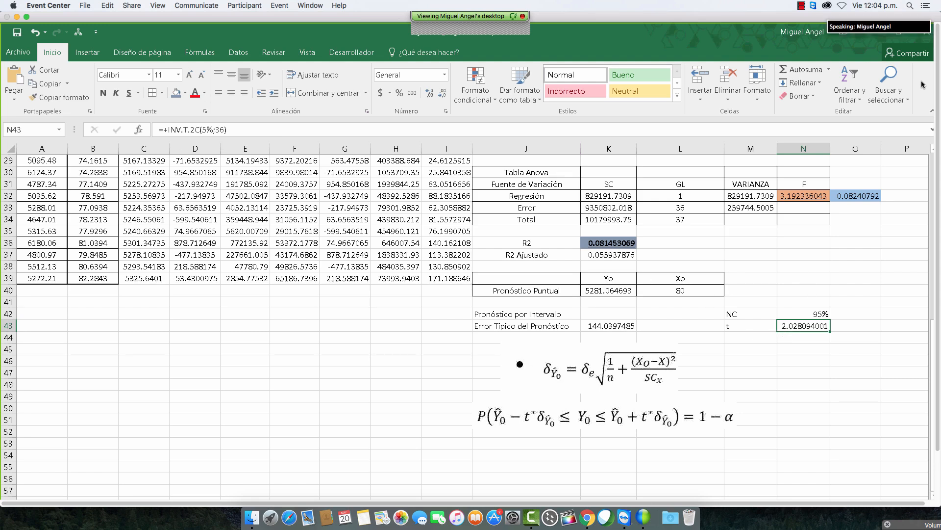
Link the t formula in N43 to the confidence level by setting its probability argument to 1-N42
left_click(804, 314)
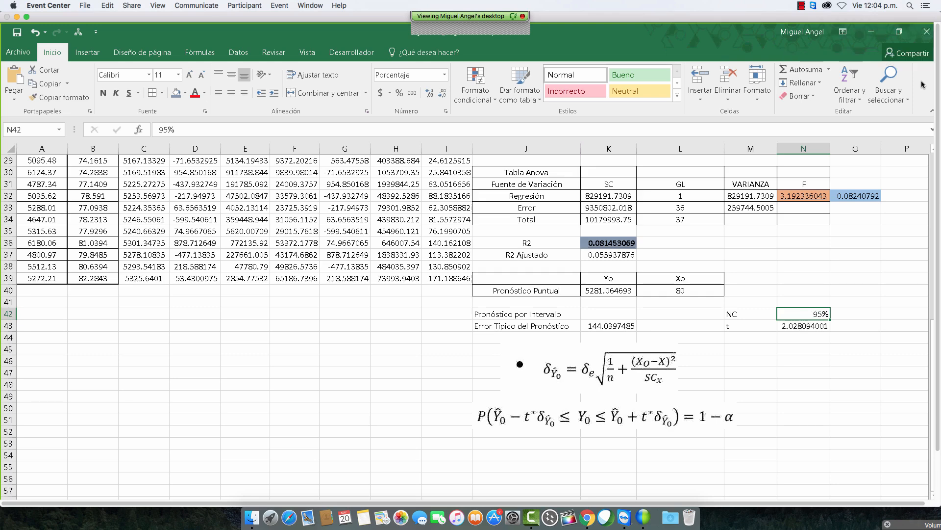
left_click(797, 325)
left_click(232, 130)
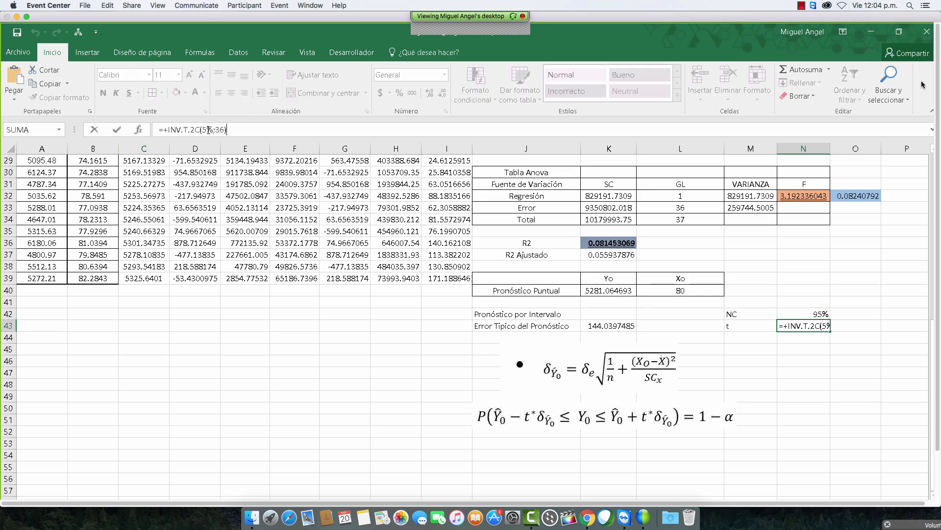
left_click(207, 129)
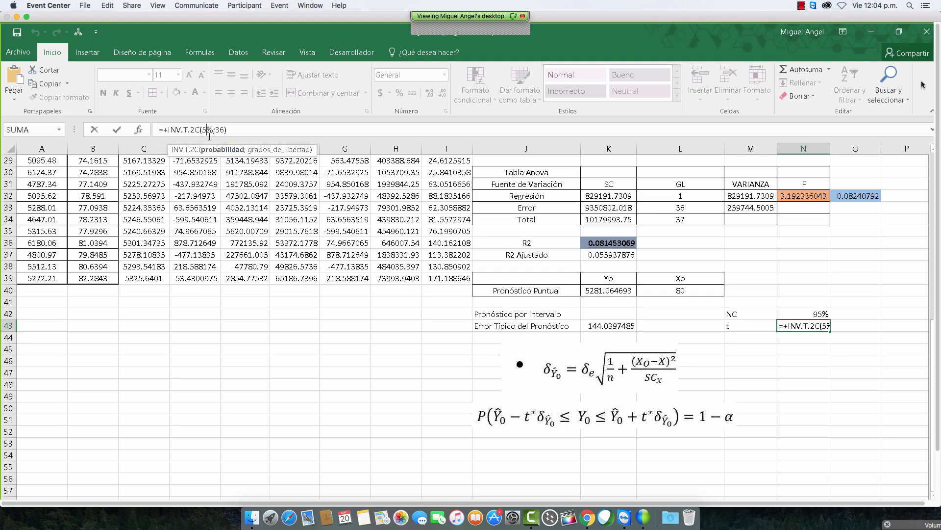
left_click(806, 328)
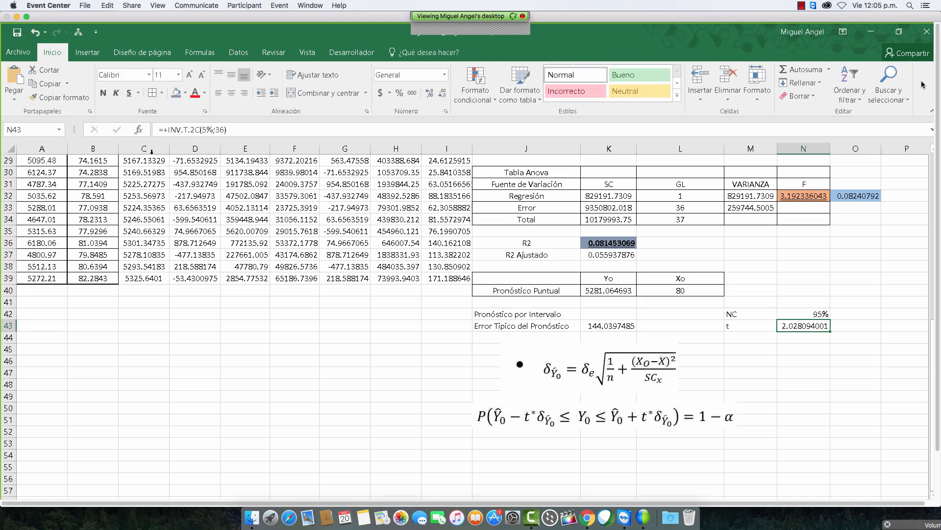
left_click(218, 130)
key("BackSpace")
key("BackSpace")
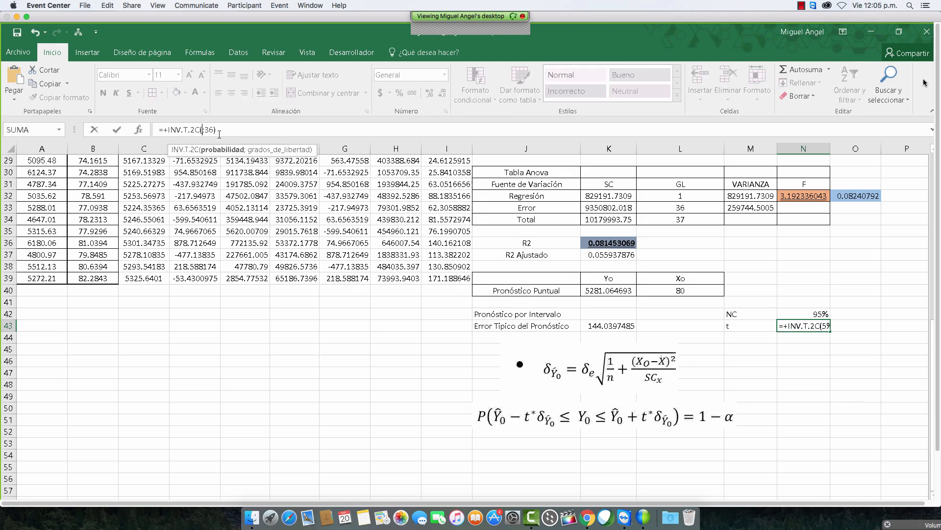
type("1-")
left_click(805, 311)
key("Return")
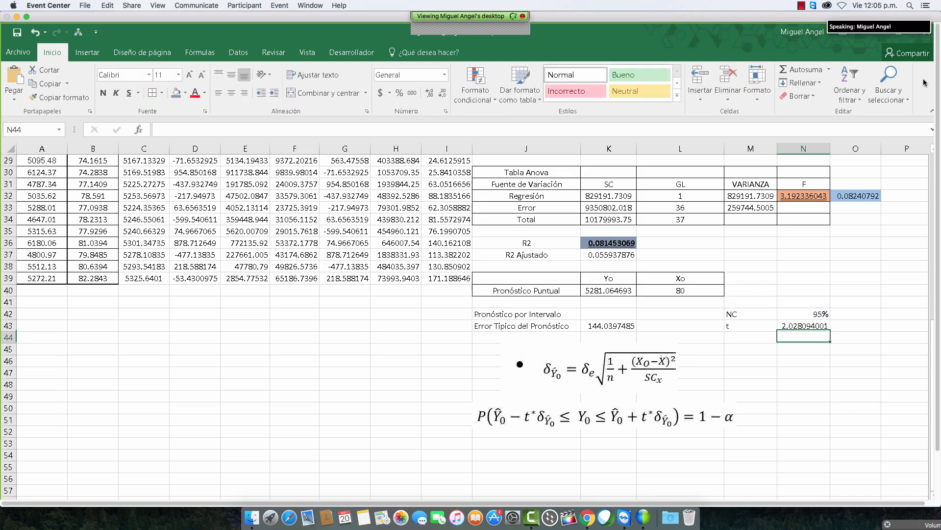
left_click(803, 326)
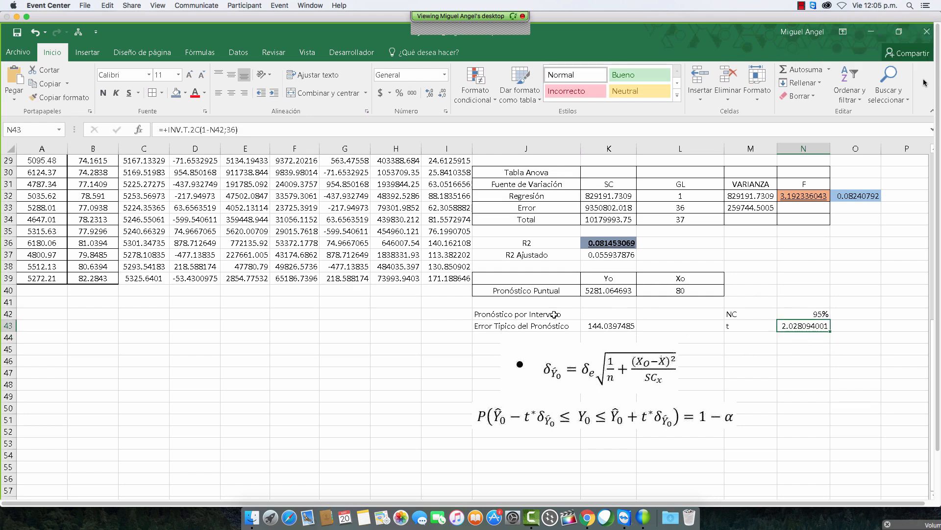
Insert a row above Pronóstico por Intervalo and enter the headings LI in K42 and LS in L42
right_click(9, 314)
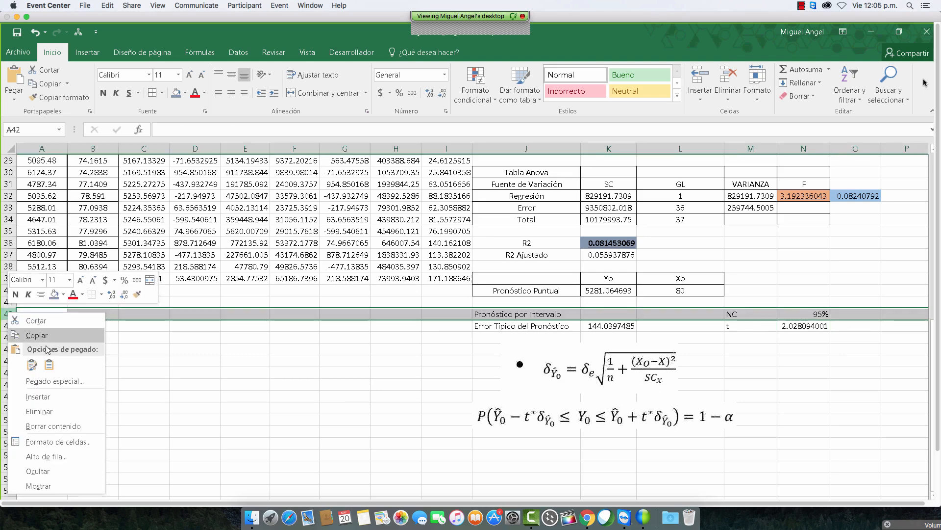
left_click(39, 396)
left_click(608, 314)
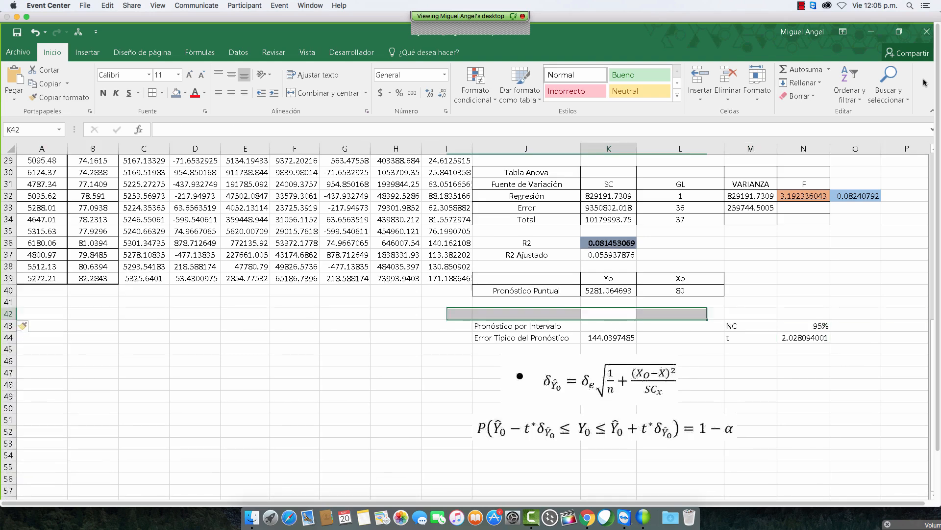
type("Li")
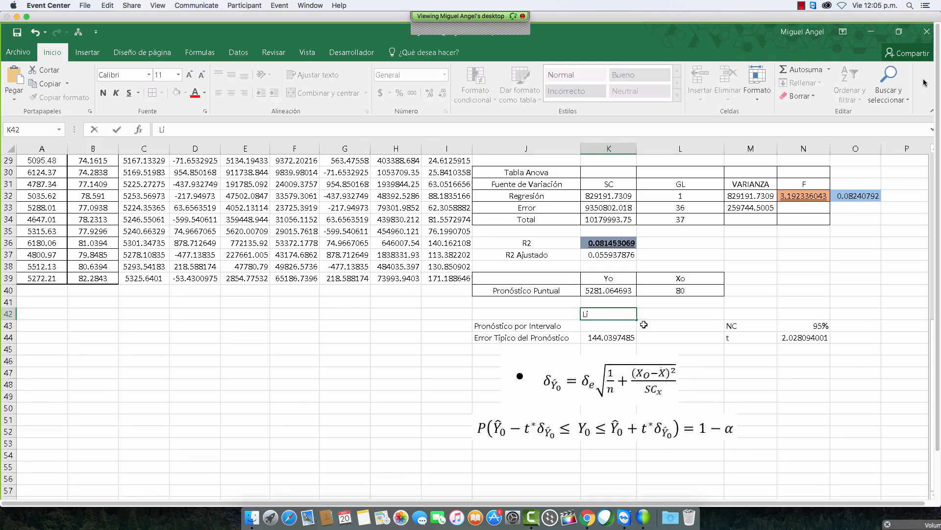
key("BackSpace")
type("I")
key("Tab")
type("LS")
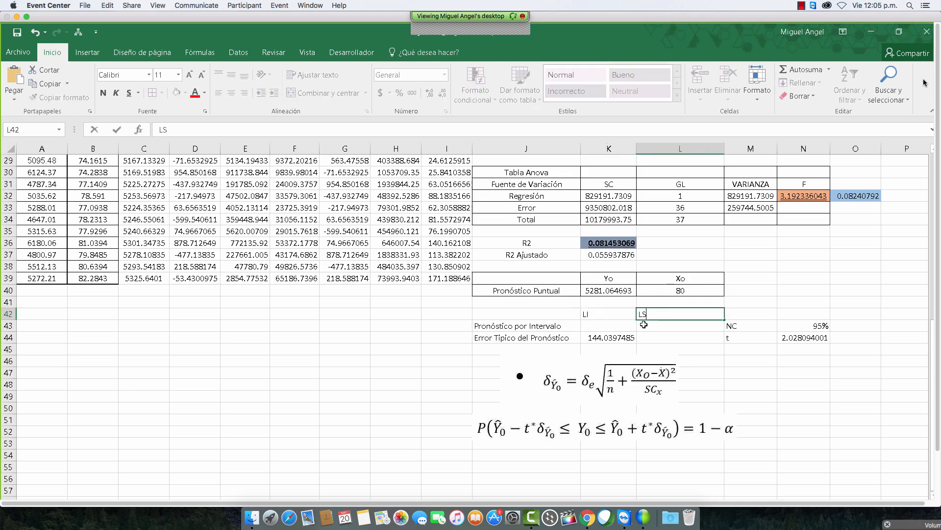
key("Return")
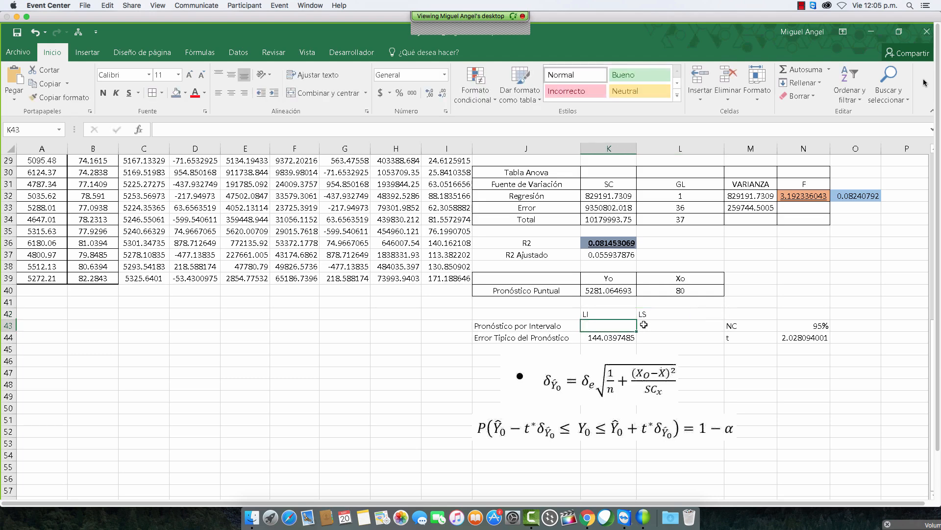
Calculate the interval forecast's lower limit in K43 as K40-N44*K44
type("+")
key("Up")
key("Up")
key("Up")
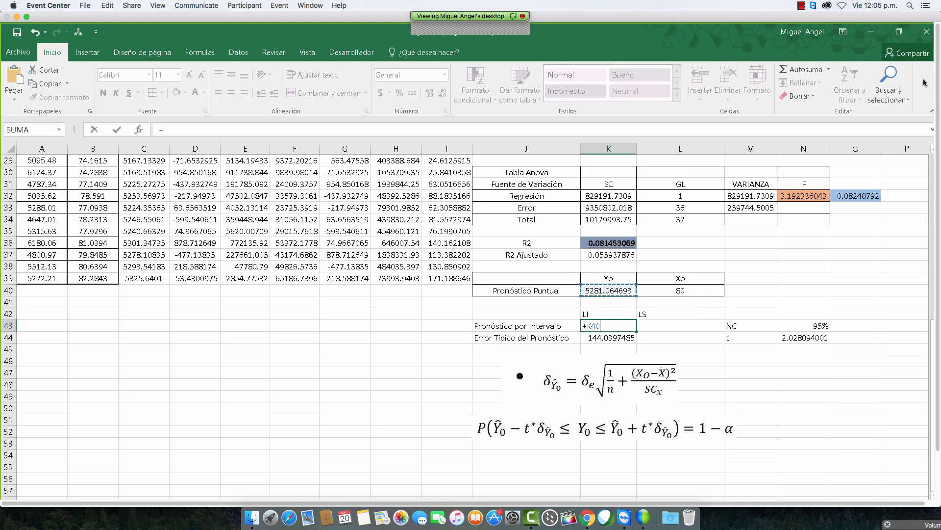
type("-")
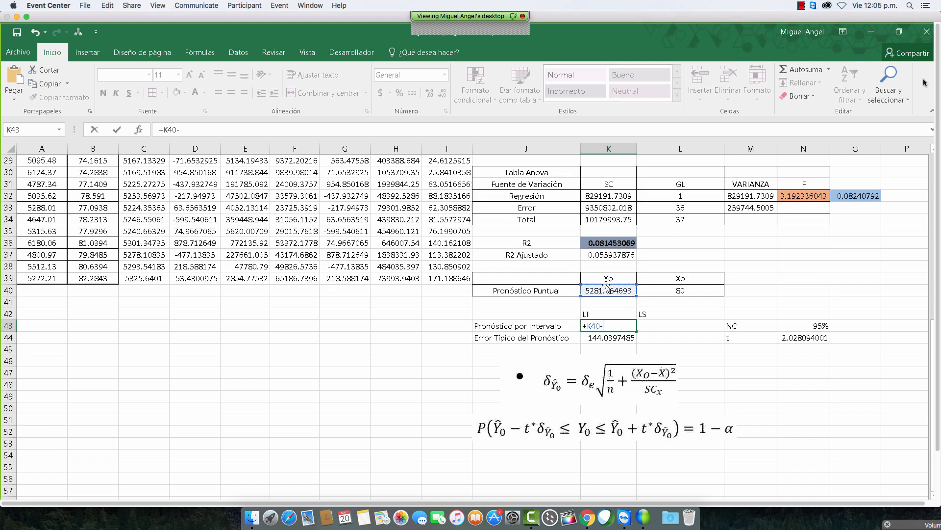
left_click(797, 341)
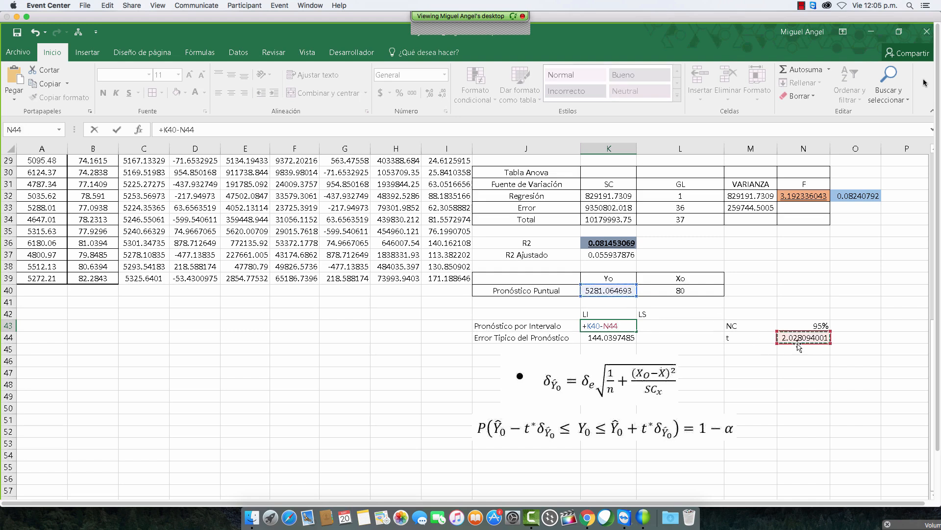
type("*")
left_click(618, 338)
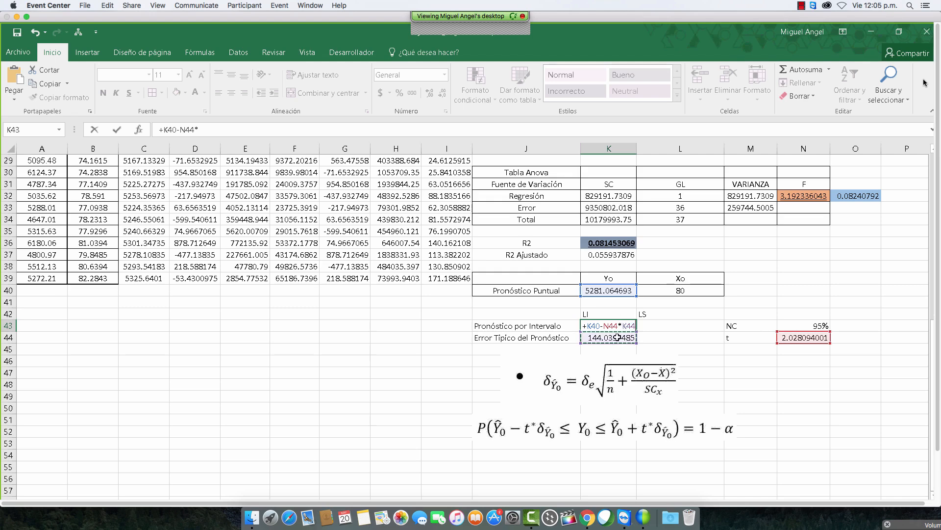
key("Return")
Reuse the K43 formula in L43 with a plus sign to calculate the upper limit as K40+N44*K44
left_click(668, 326)
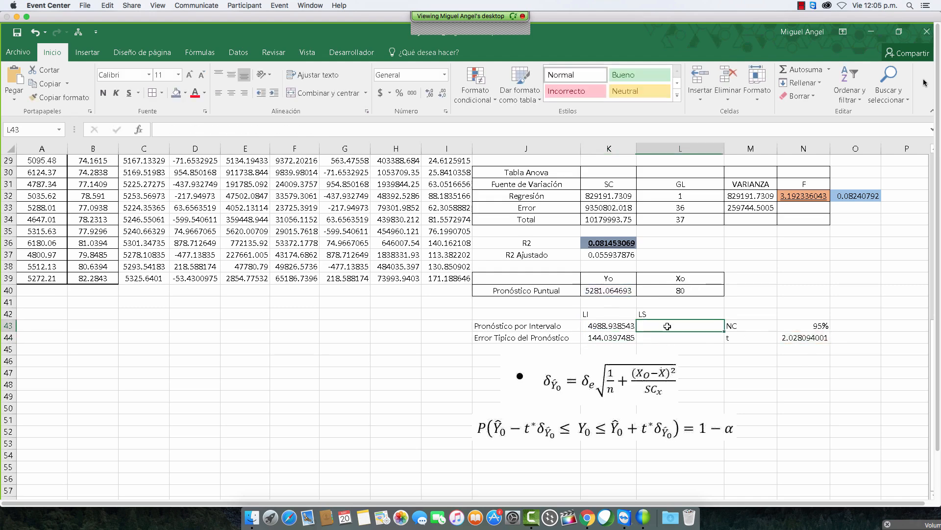
left_click(616, 324)
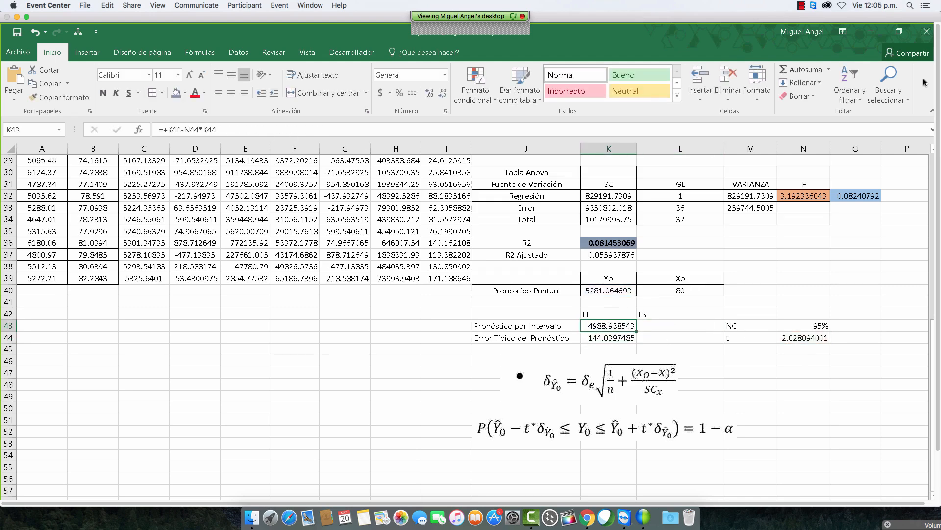
left_click_drag(222, 130, 59, 113)
key("Tab")
key("ctrl+v")
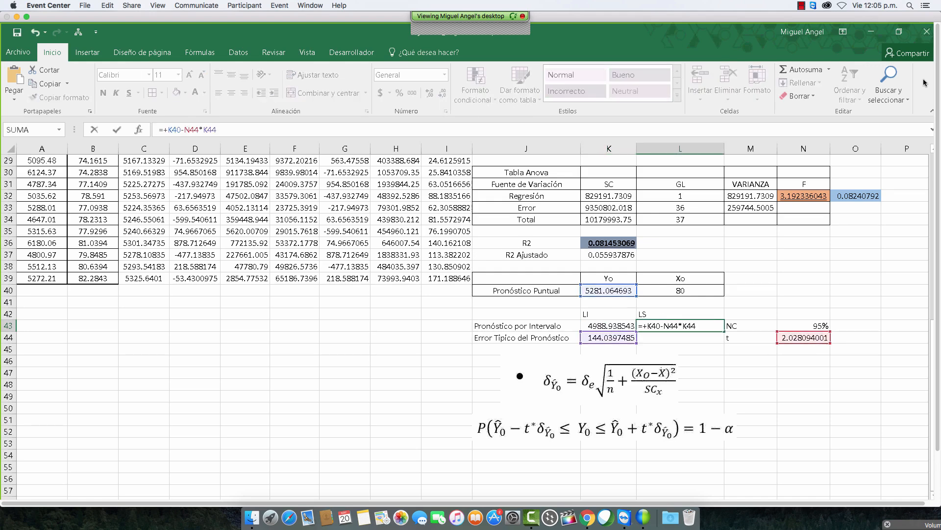
key("BackSpace")
type("+")
key("Return")
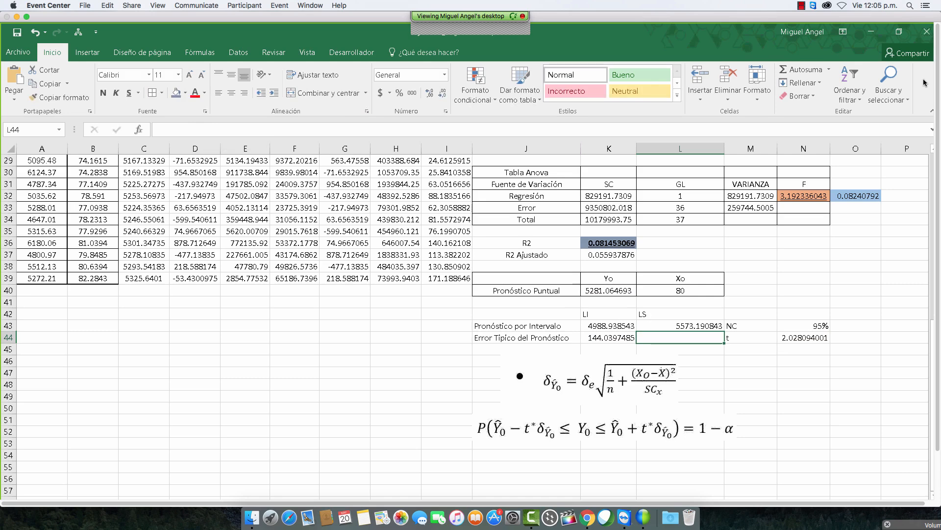
Review the point forecast, both interval limits, the confidence level and the Xo value behind them
left_click(592, 291)
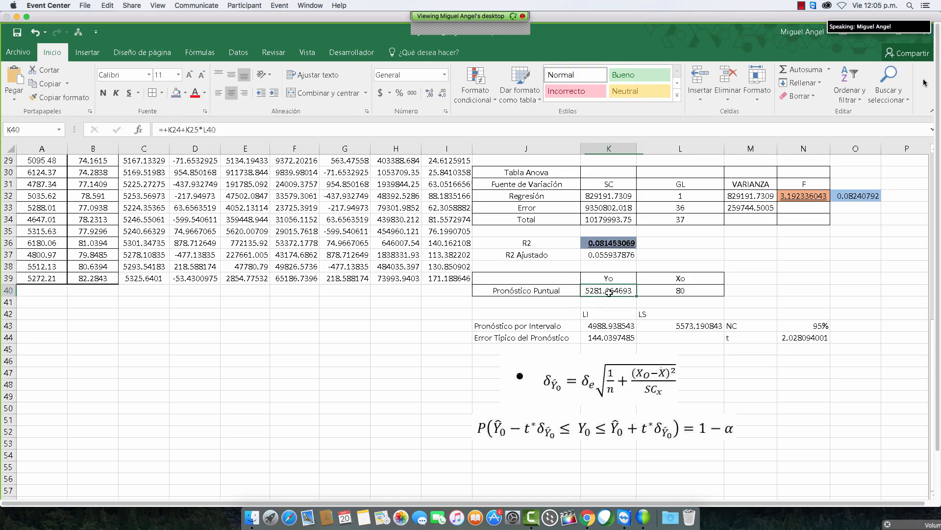
left_click(610, 326)
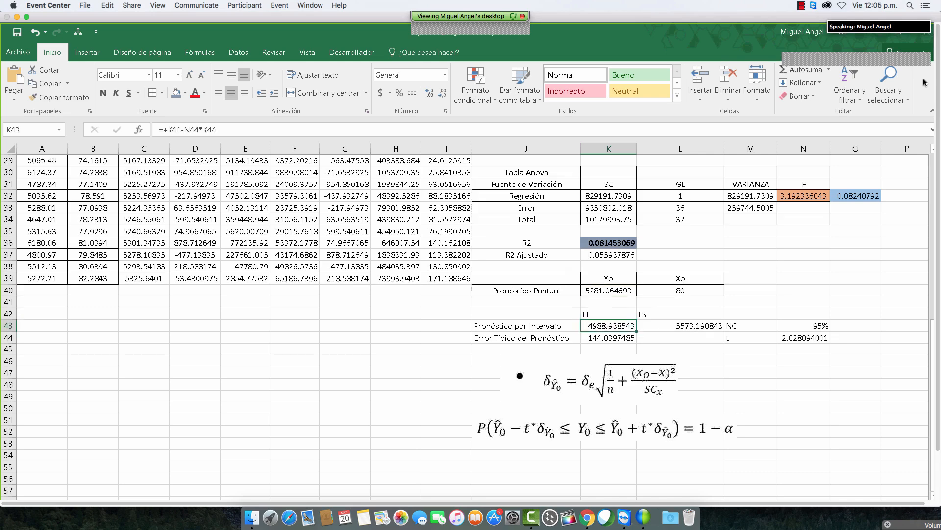
key("shift+Right")
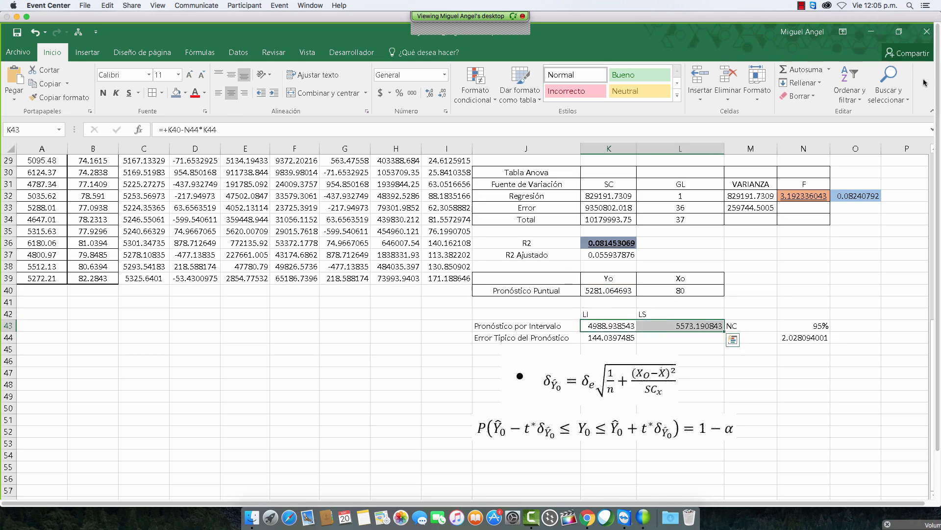
left_click(793, 325)
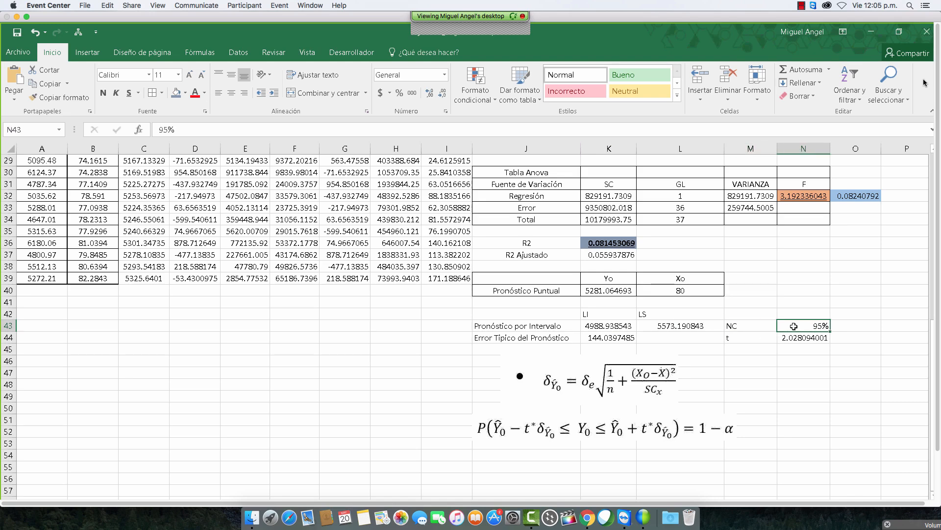
left_click_drag(621, 327, 691, 327)
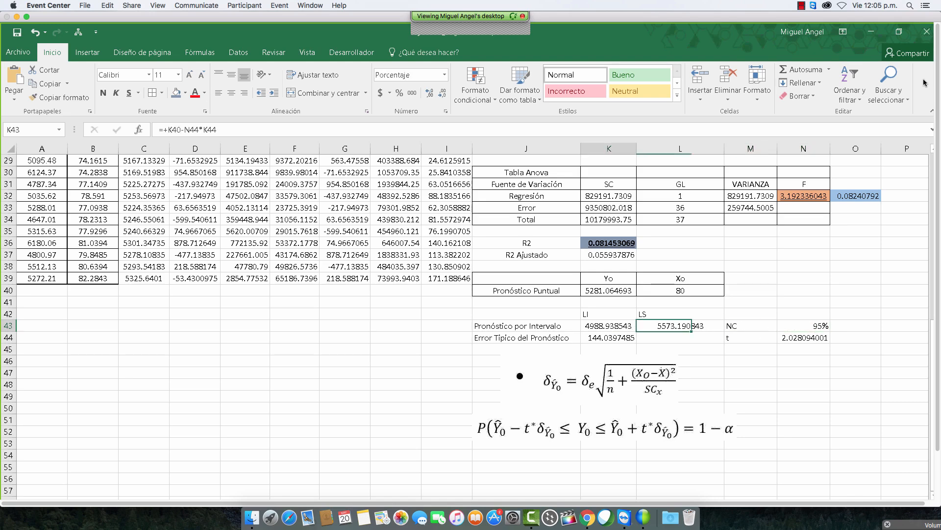
left_click(679, 290)
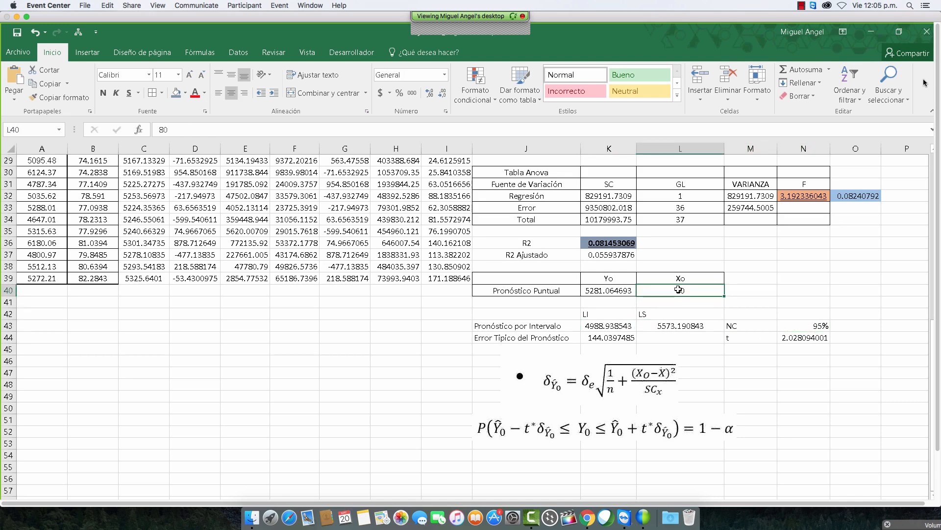
left_click(616, 328)
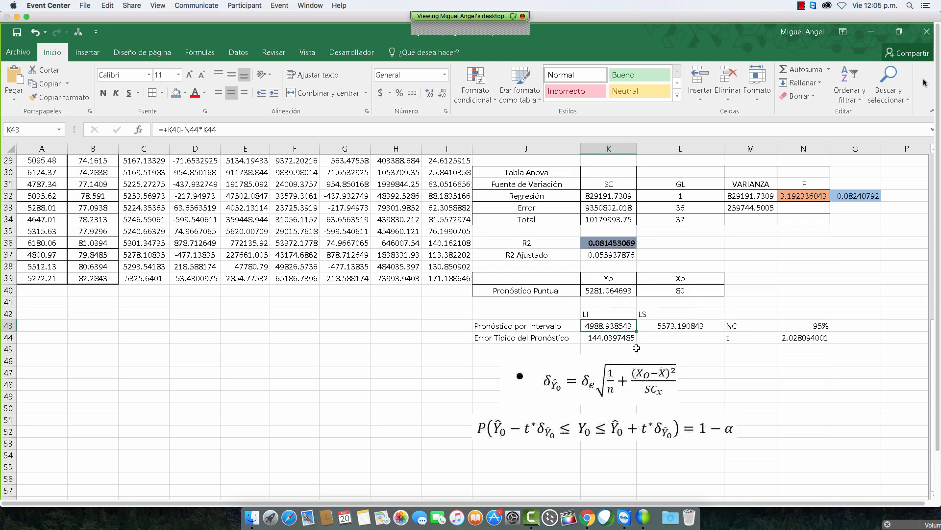
left_click(663, 327)
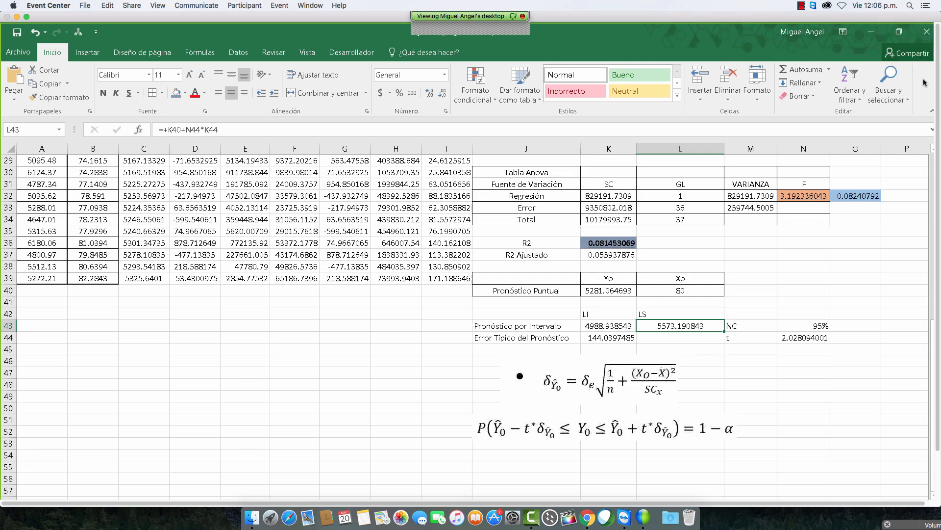
Switch to EViews, reopen the VTAS equation's specification and add pub and dac as regressors
key("alt+Tab")
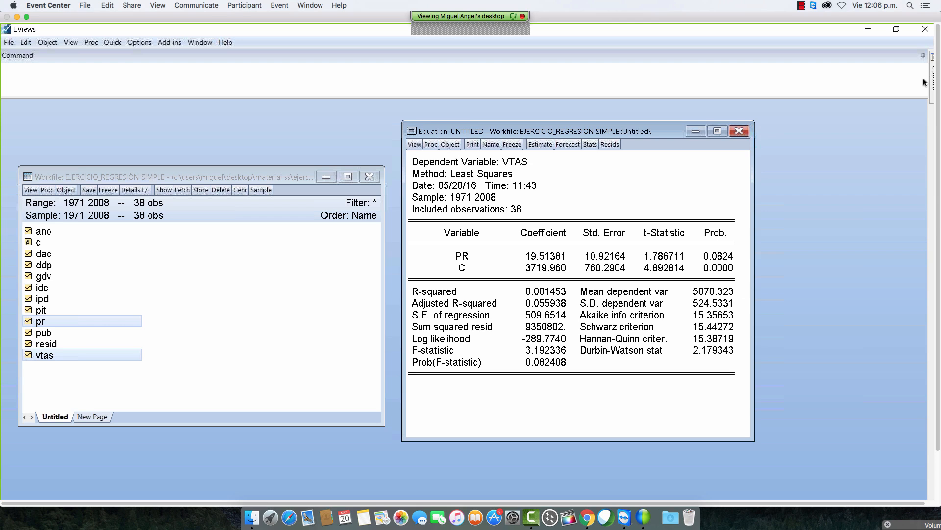
left_click(718, 256)
left_click(540, 144)
left_click(519, 244)
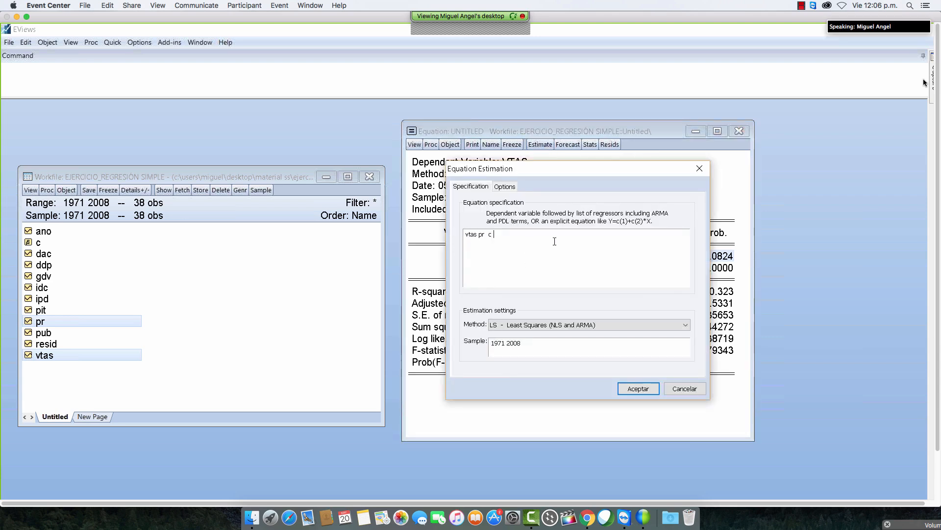
type("PUB")
key("BackSpace")
key("BackSpace")
key("BackSpace")
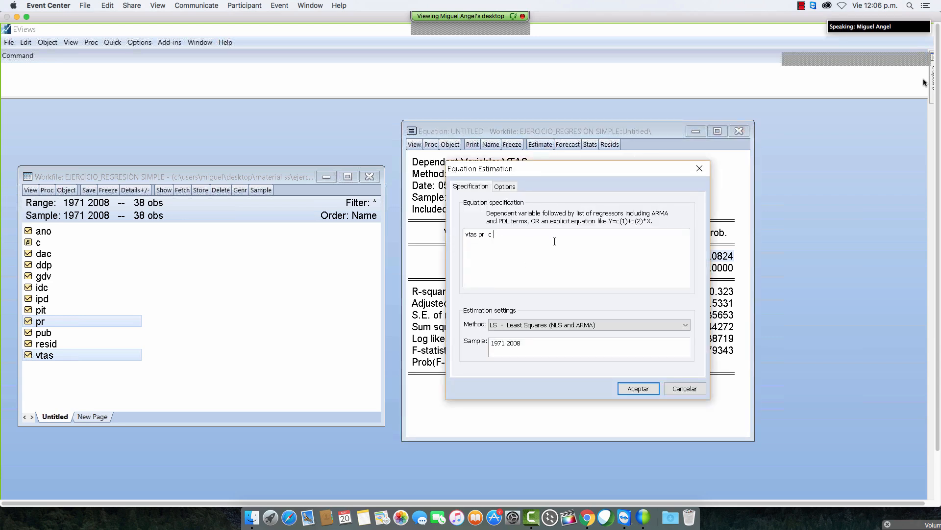
type("pub ")
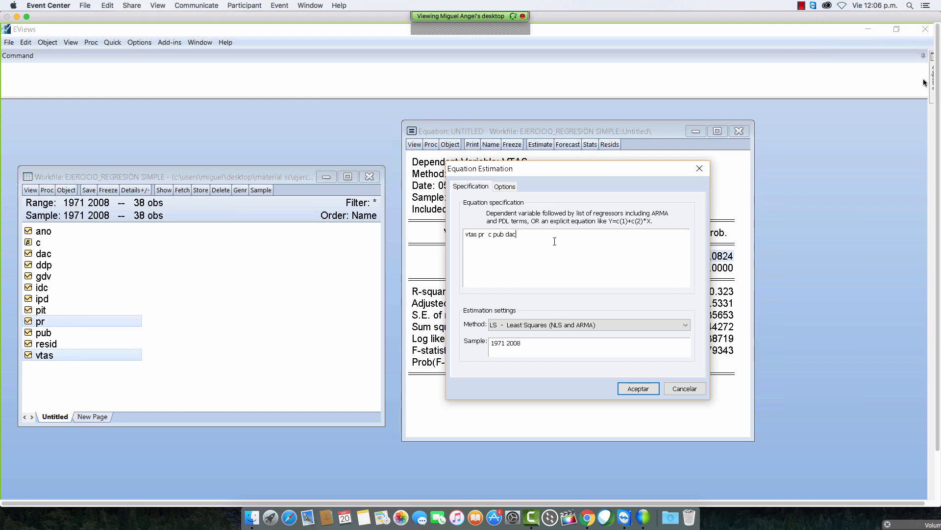
type("dac")
Try to estimate the equation with pub repeated as a regressor, and again with dac repeated
key("Return")
key("Return")
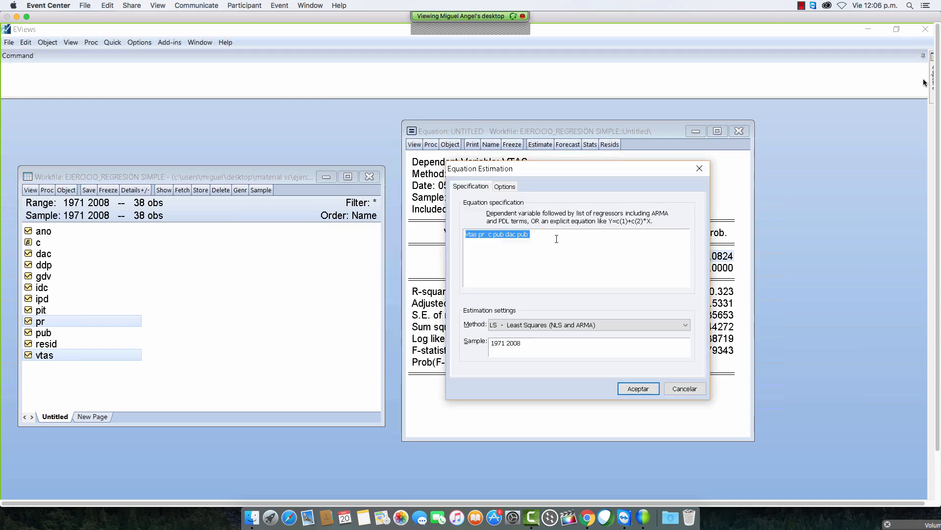
left_click(556, 239)
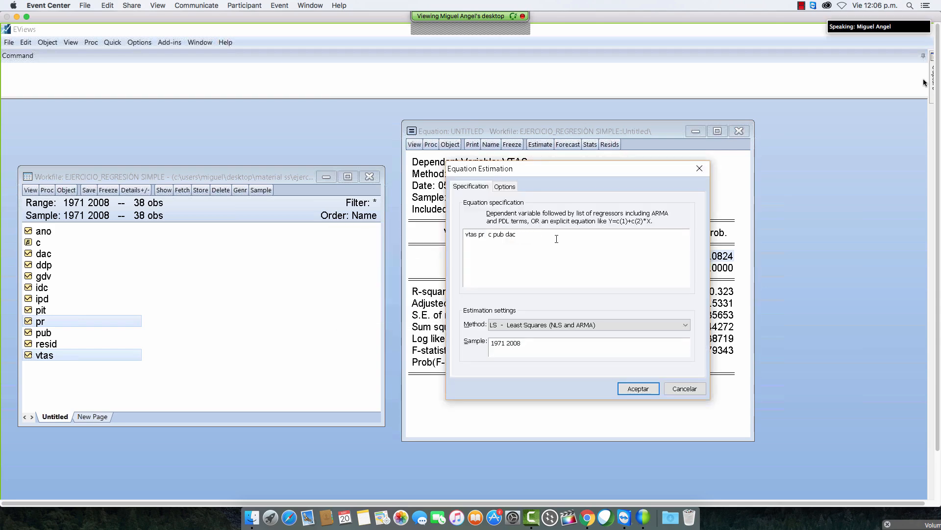
type("dac")
key("Return")
key("Return")
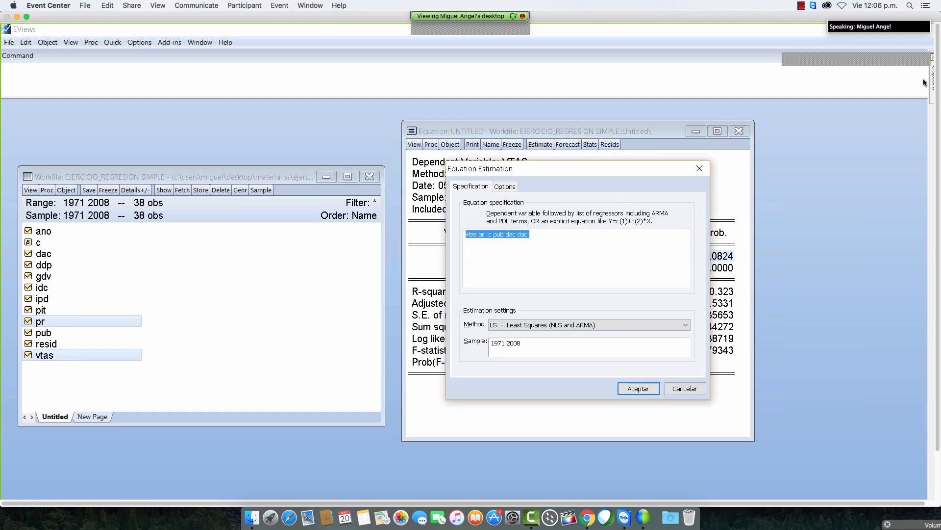
Replace the repeated dac term with ipd and estimate the equation by least squares
left_click(546, 236)
key("BackSpace")
key("BackSpace")
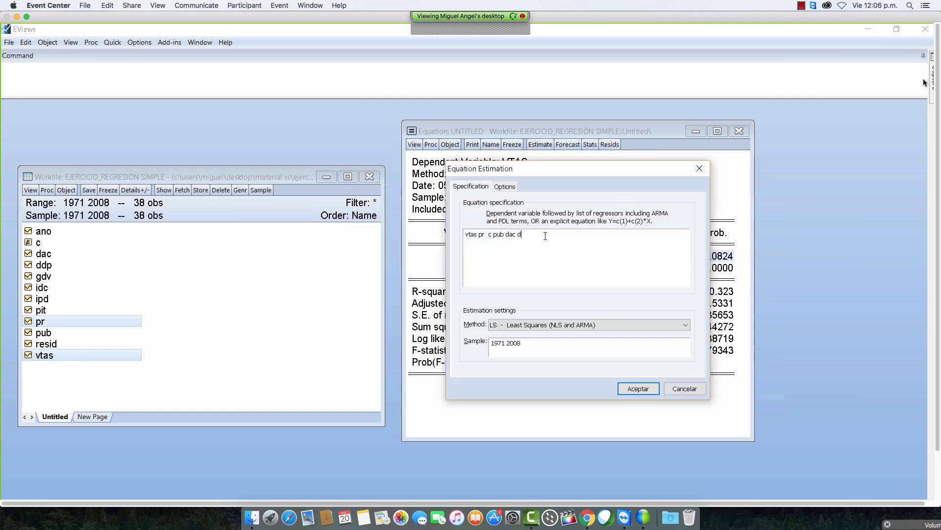
key("Return")
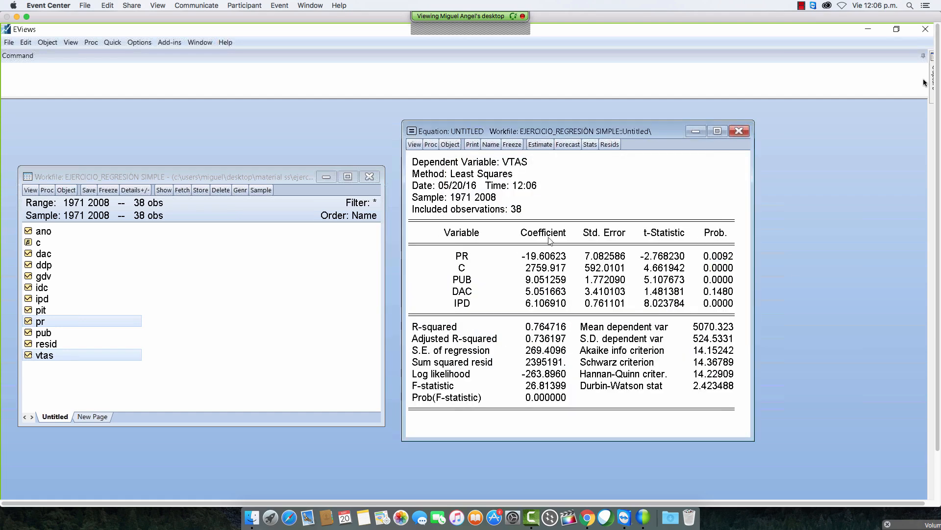
Examine PR's probability and coefficient and the R-squared of the multiple regression output
left_click(715, 256)
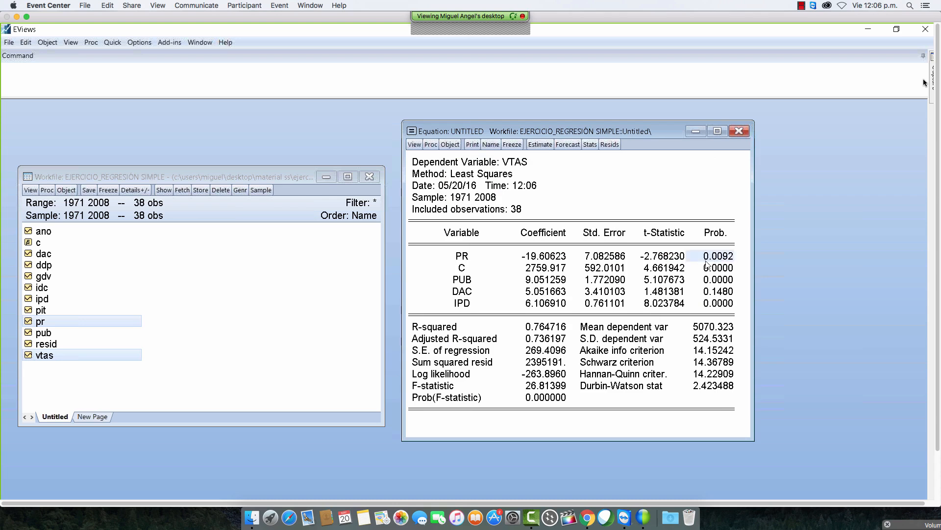
left_click(530, 257)
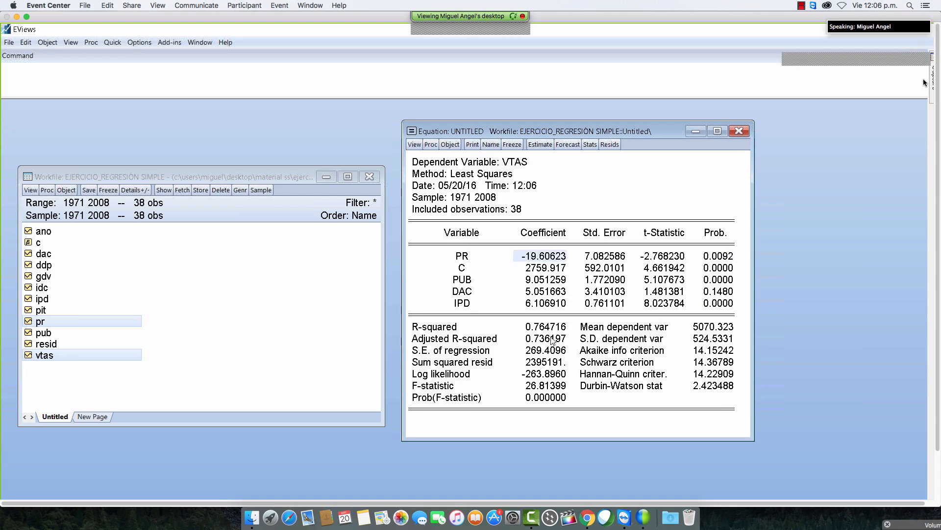
left_click(547, 328)
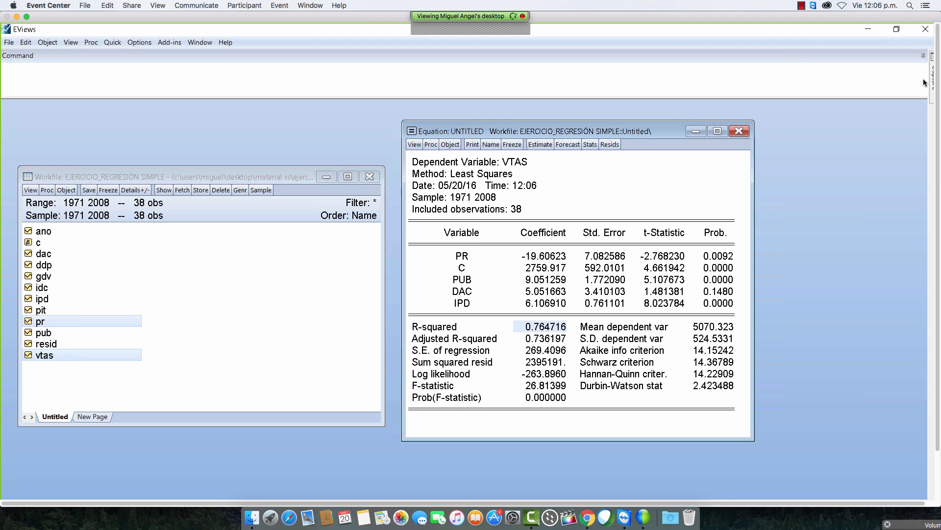
Switch to Excel and review the simple regression statistics, ANOVA table and forecast results
key("alt+Tab")
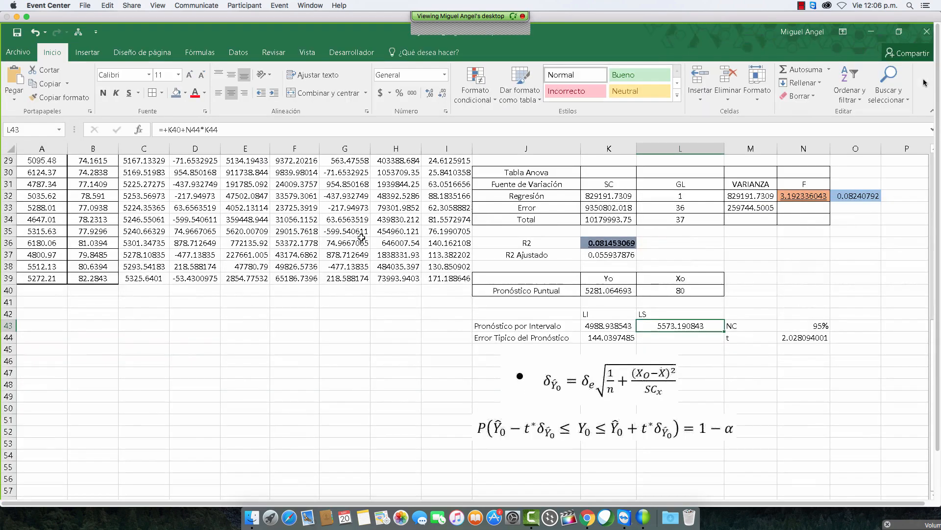
scroll(361, 237, "up", 5)
scroll(361, 238, "up", 5)
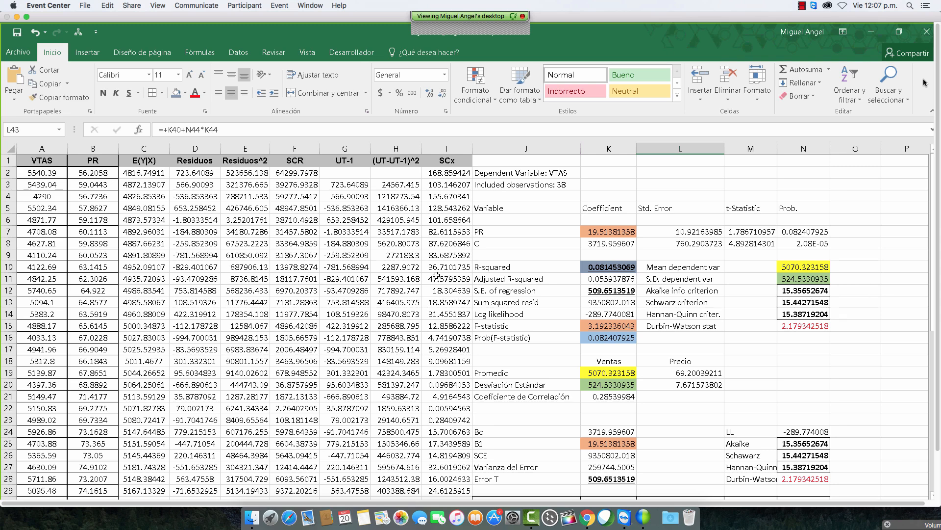
scroll(603, 302, "down", 5)
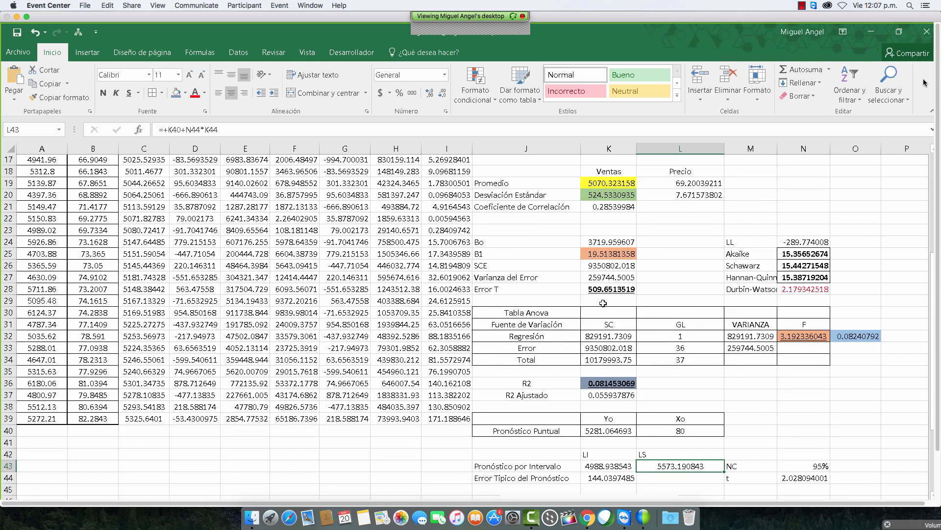
scroll(217, 482, "down", 2)
Switch to EViews and examine the Akaike, Schwarz and Hannan-Quinn criteria of the multiple regression
key("alt+Tab")
left_click_drag(538, 256, 730, 376)
left_click(588, 354)
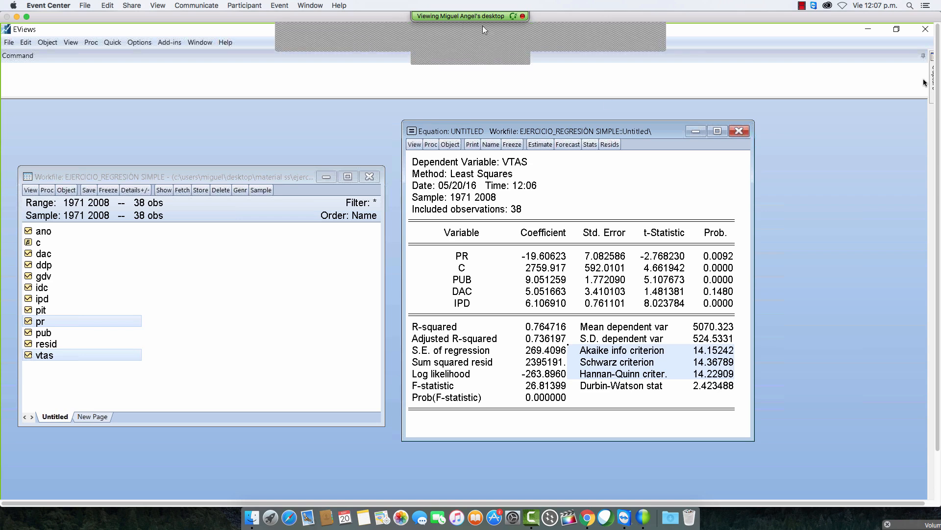
left_click(657, 37)
left_click(680, 54)
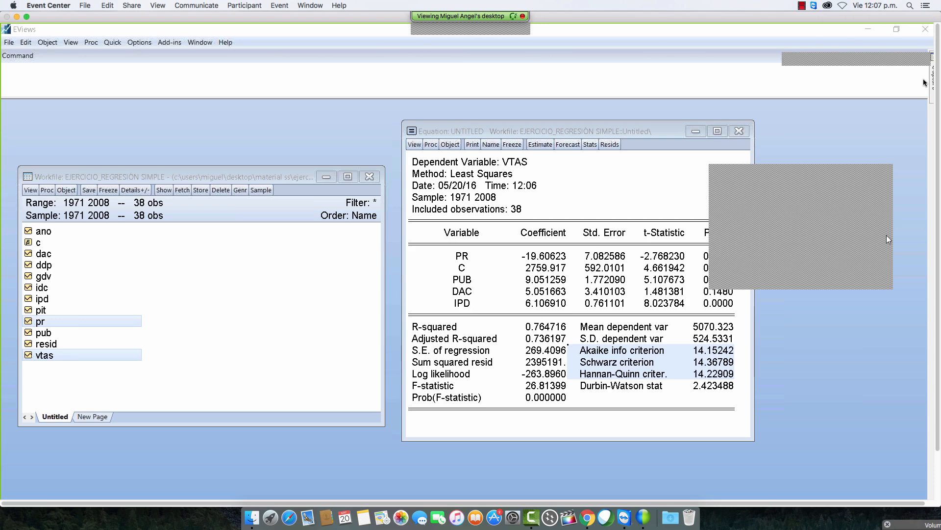
left_click(885, 175)
mouse_move(464, 22)
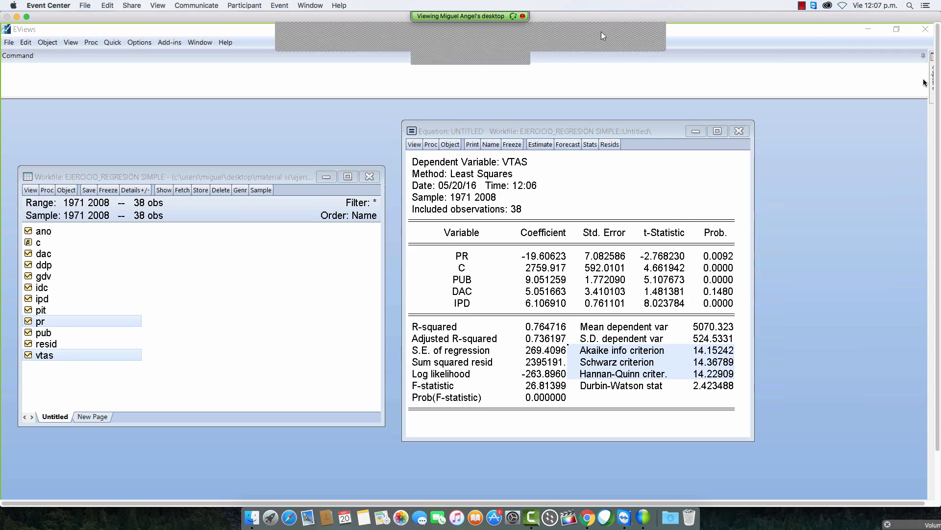
left_click(604, 34)
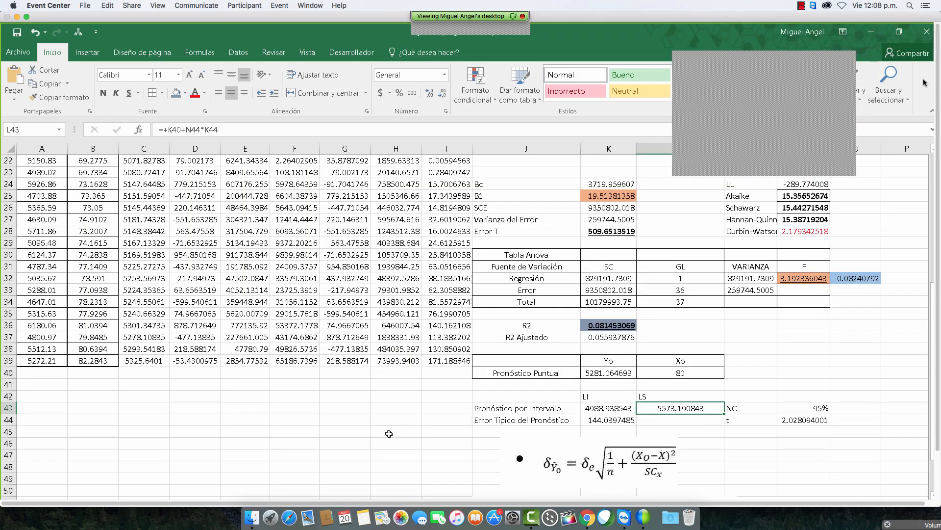
Move the interval probability formula image above the forecast standard error formula, beside the interval forecast rows
left_click(389, 433)
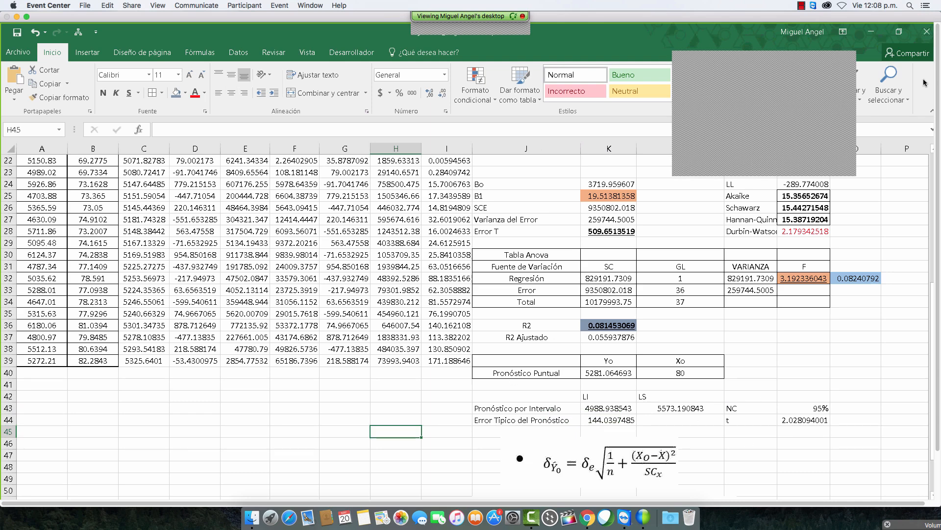
scroll(775, 457, "down", 3)
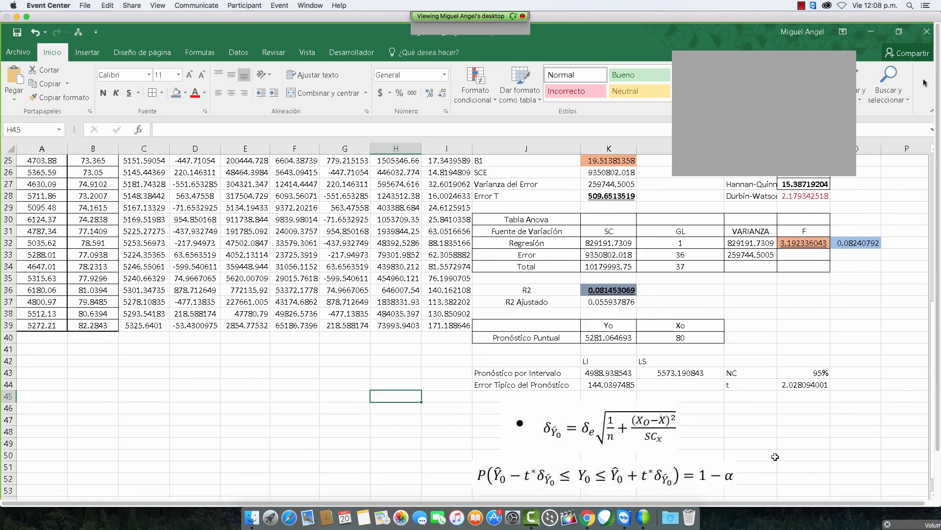
scroll(776, 457, "down", 3)
mouse_move(602, 436)
left_mouse_down()
mouse_move(749, 325)
mouse_move(835, 301)
mouse_move(874, 316)
mouse_move(637, 340)
mouse_move(656, 340)
left_mouse_up()
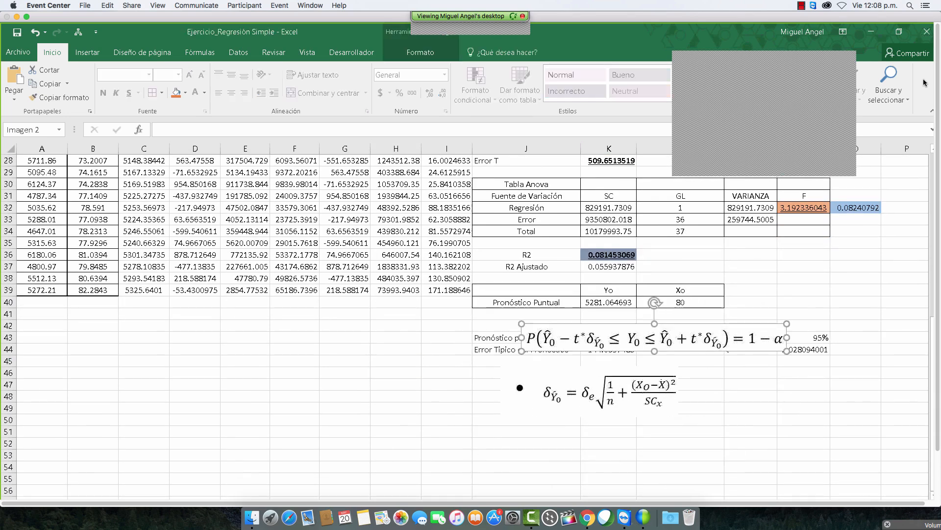
Insert a row above row 41 and shift the interval probability formula image sideways, clear of the forecast values
right_click(9, 314)
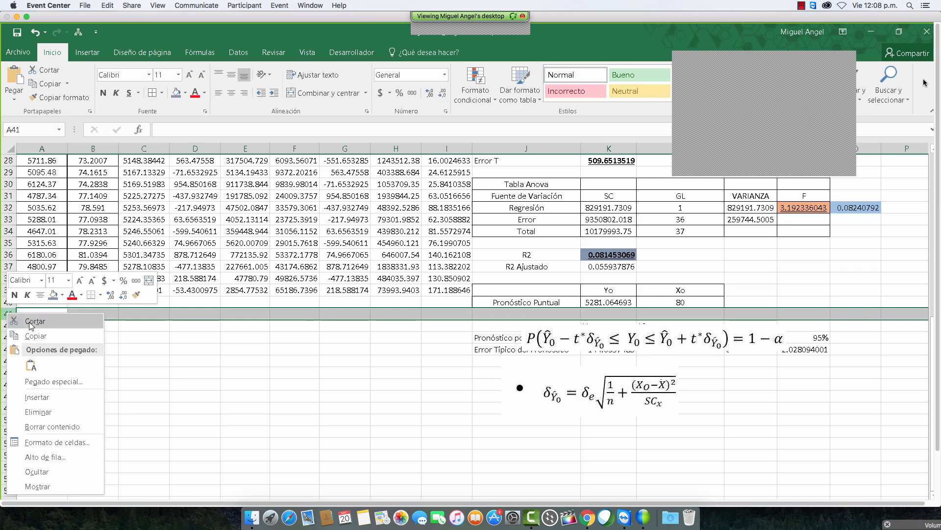
left_click(73, 397)
left_click_drag(631, 345, 801, 354)
left_click_drag(433, 410, 497, 409)
key("Escape")
scroll(638, 338, "up", 9)
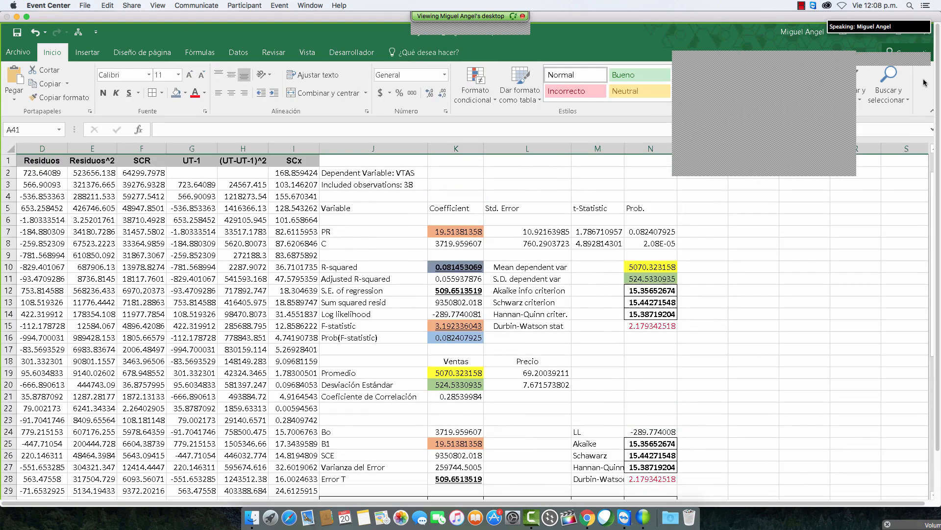
Insert an empty column before column J, between the SCx data and the regression statistics
left_click(662, 363)
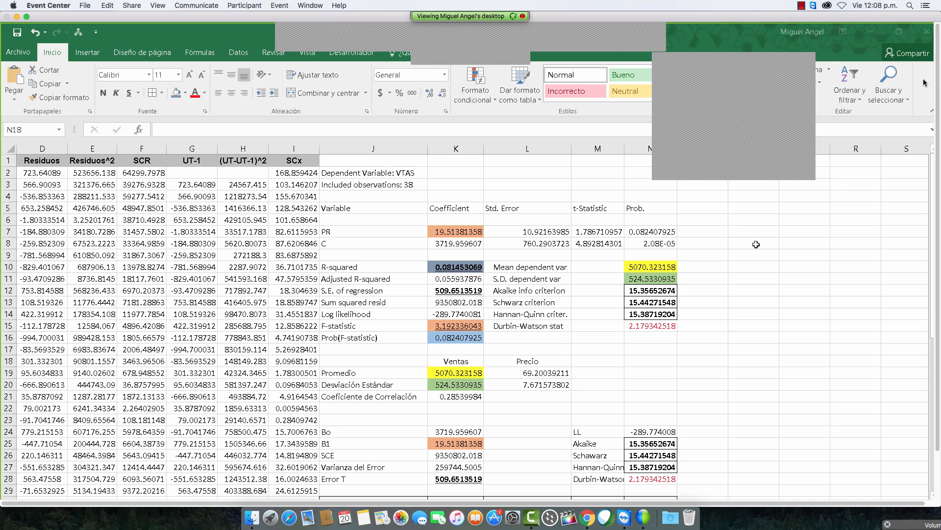
right_click(395, 149)
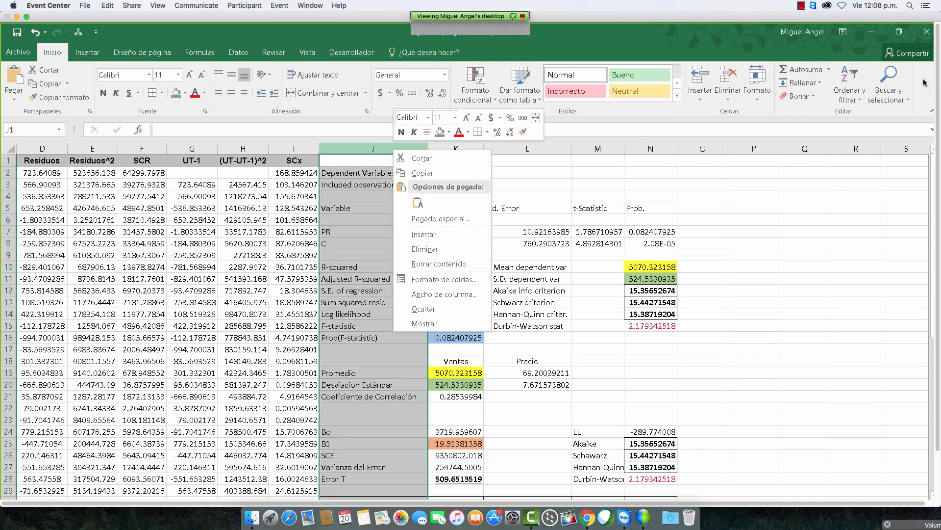
left_click(433, 234)
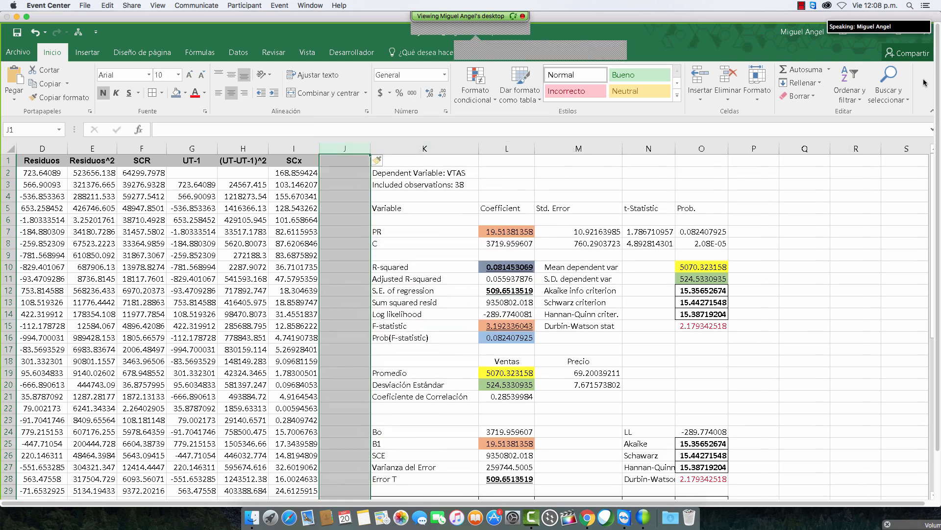
Switch to EViews to examine the multiple regression output and return to the simple regression statistics in Excel
key("alt+Tab")
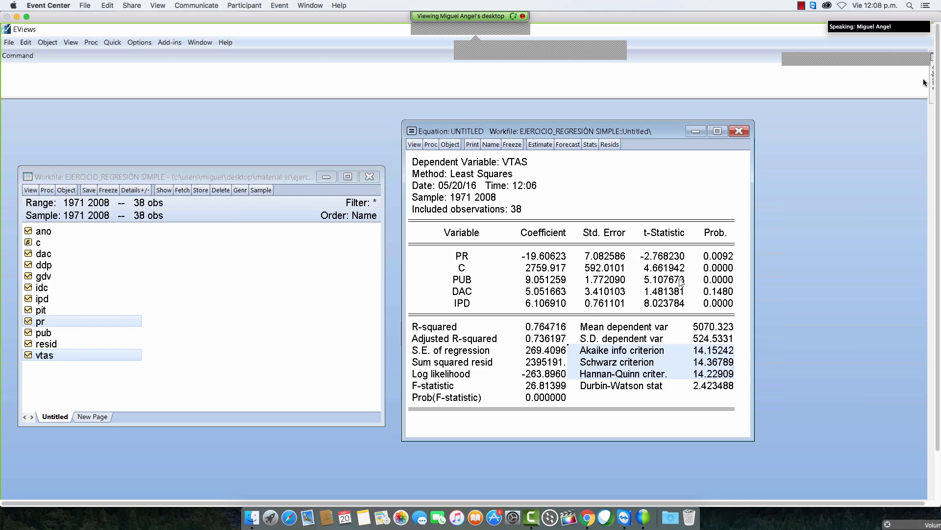
left_click(643, 197)
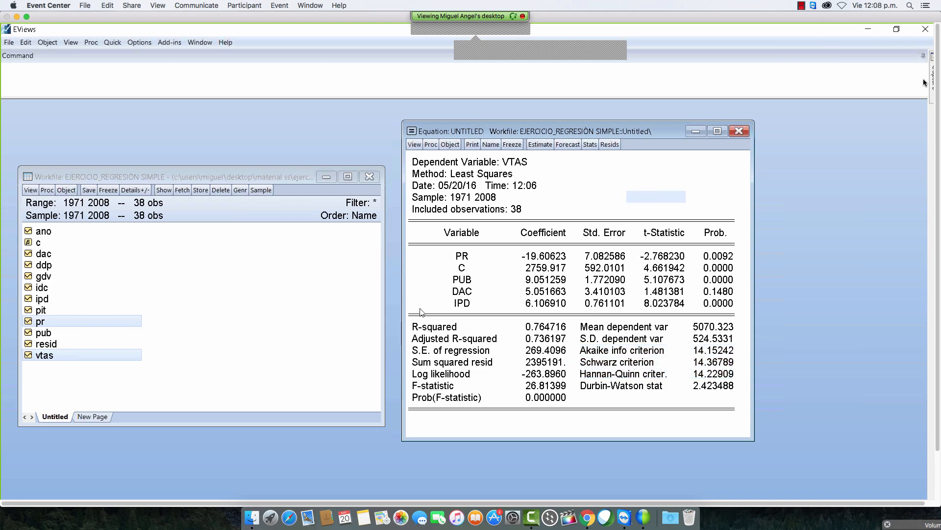
key("alt+Tab")
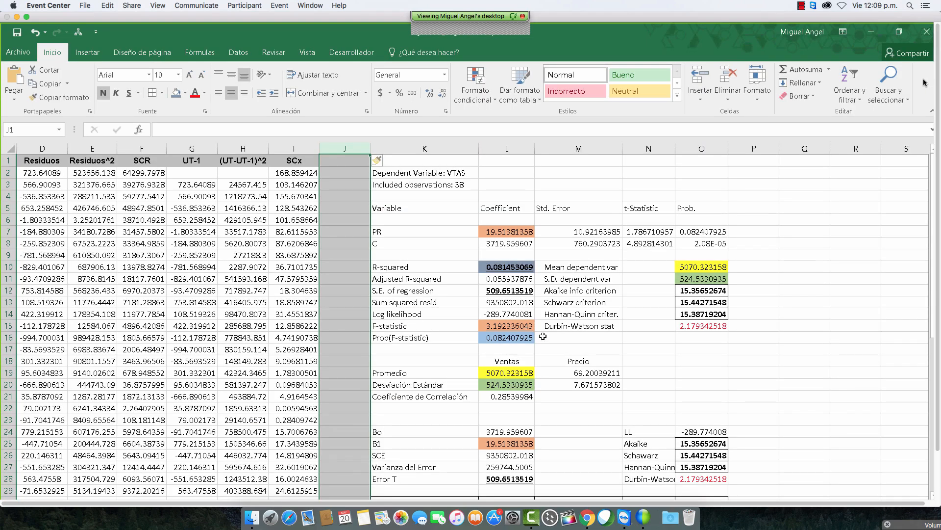
left_click(571, 414)
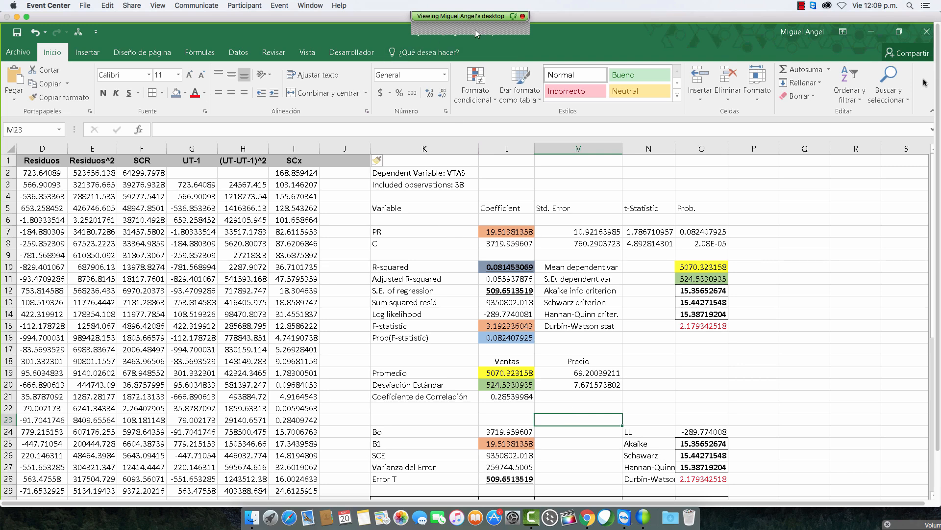
mouse_move(475, 29)
left_click(594, 29)
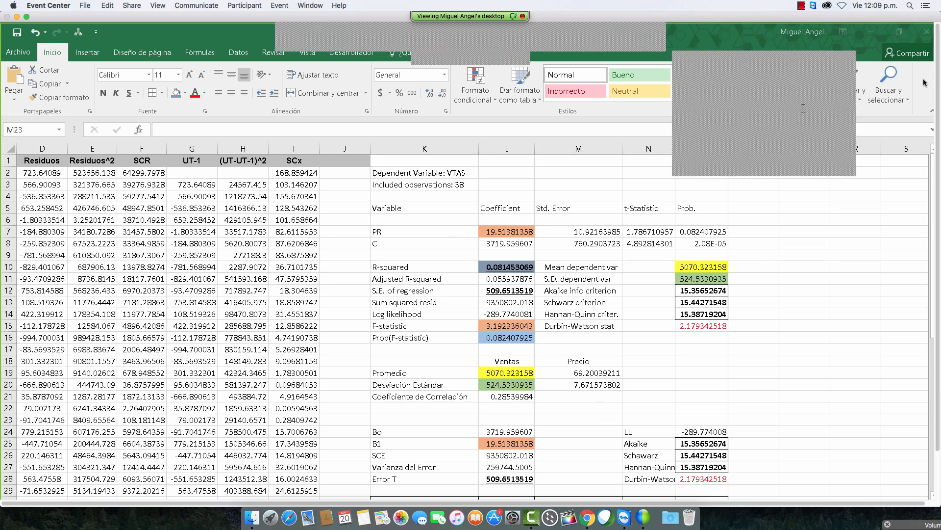
left_click(655, 34)
left_click(698, 62)
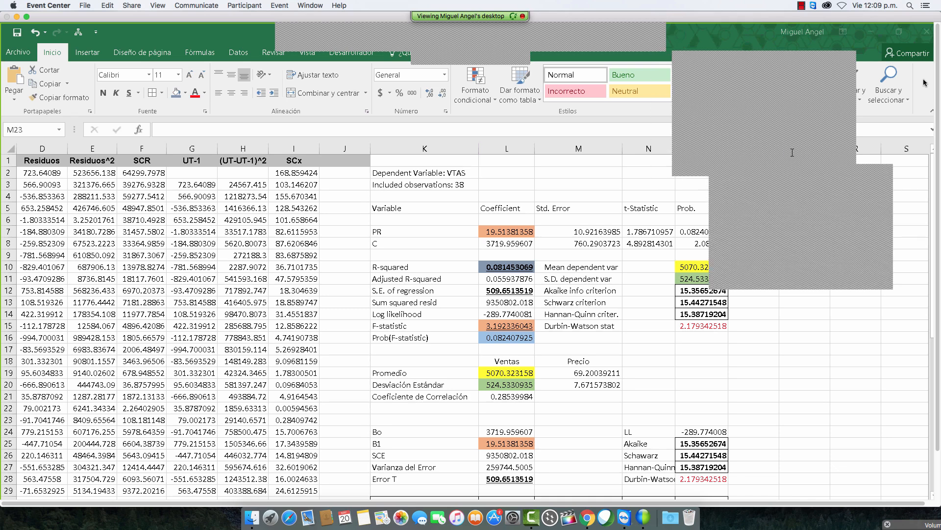
left_click(887, 177)
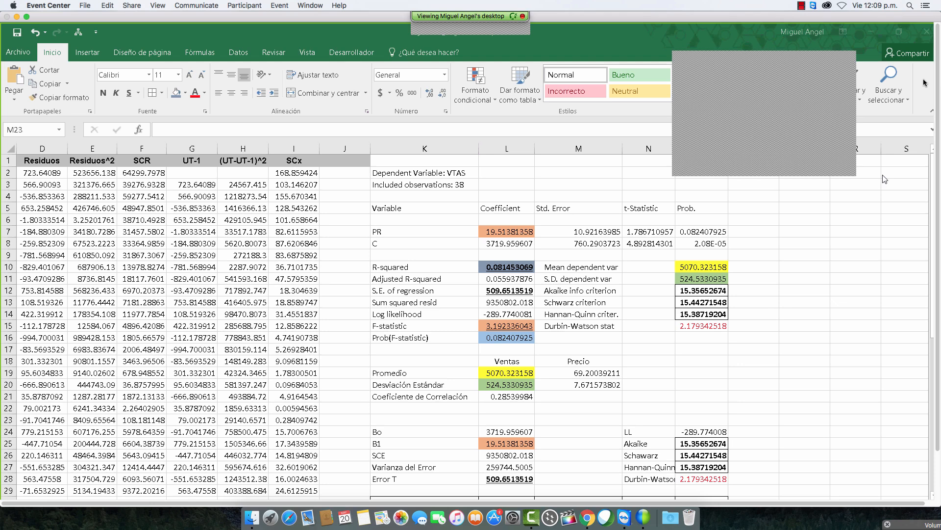